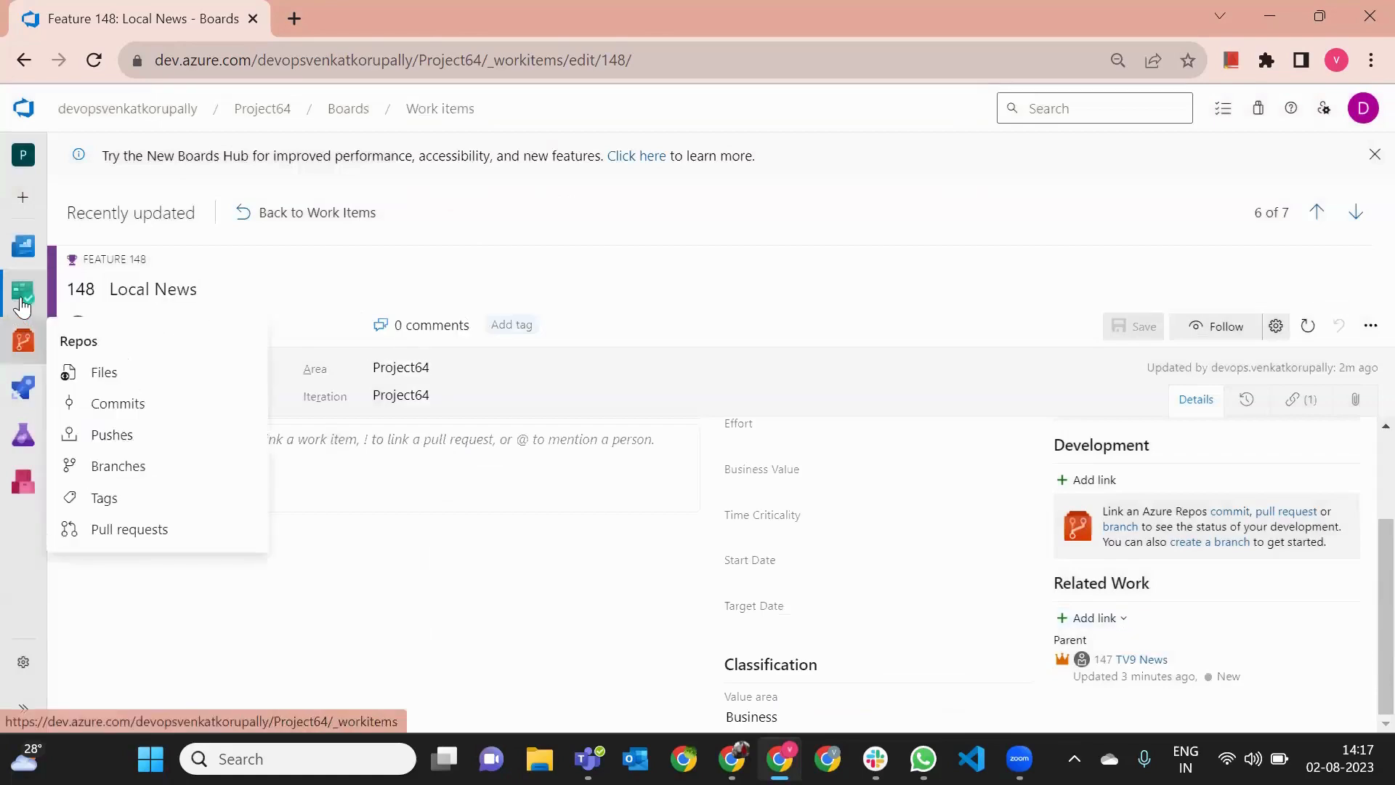
- Open the Local News feature from the work items list and start linking an existing item in its related work
mouse_move(22, 292)
click(114, 331)
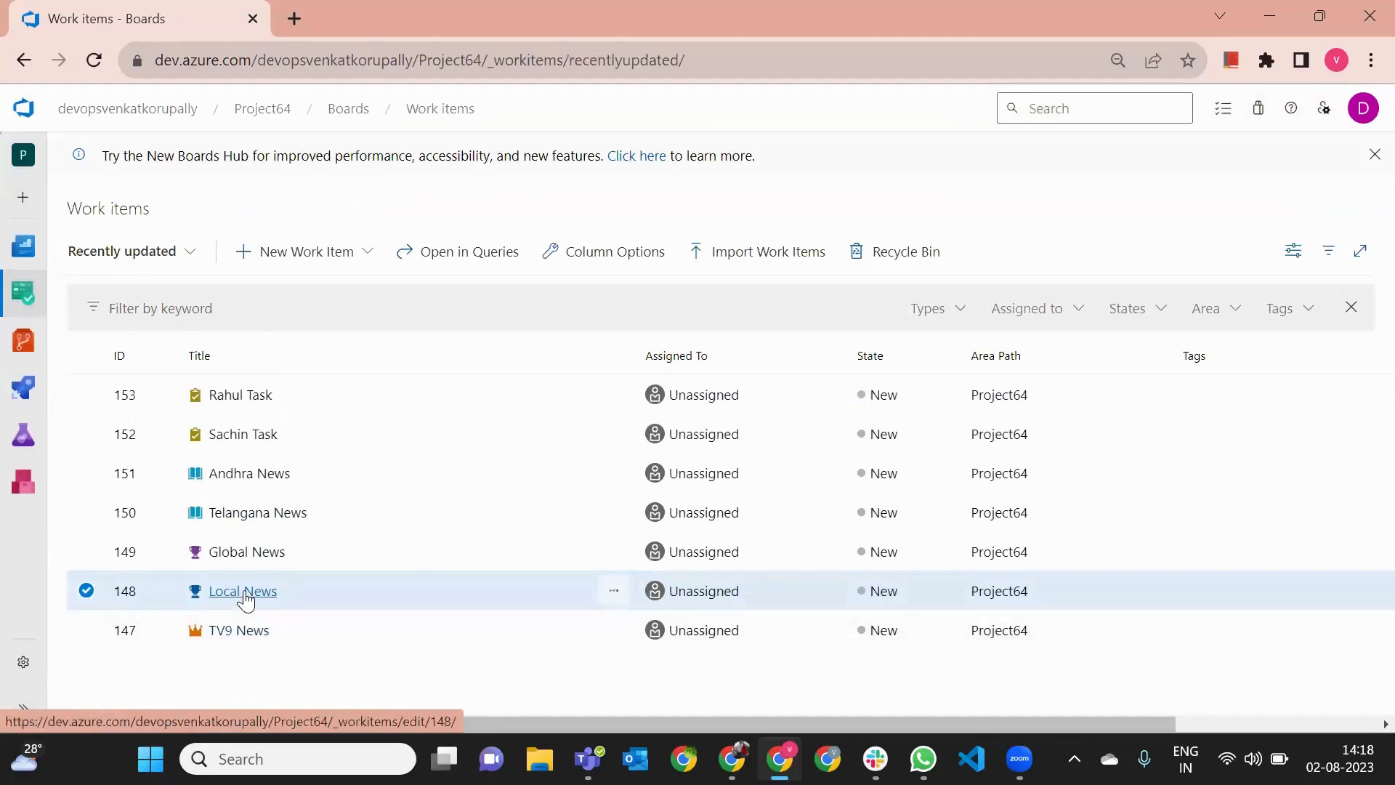
click(245, 597)
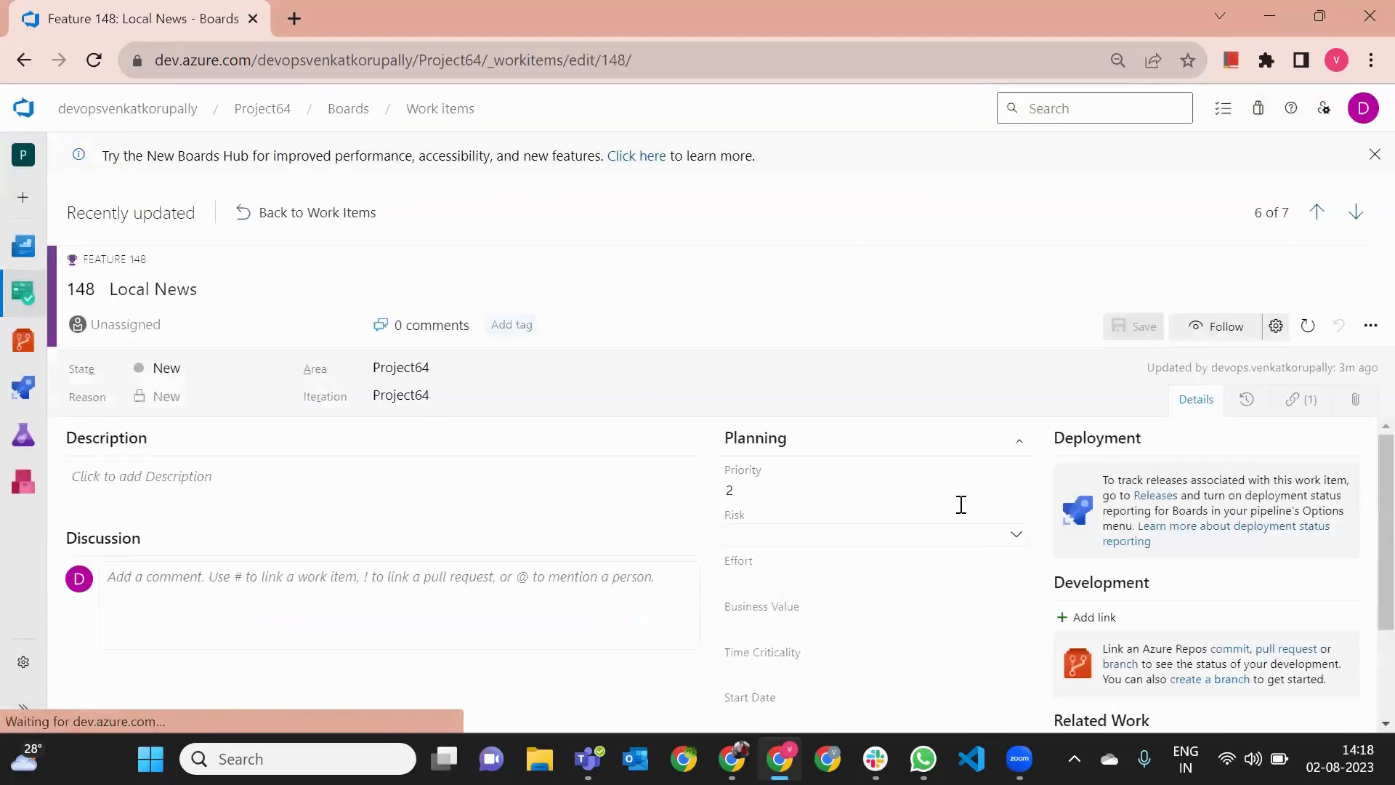
scroll(1068, 596, down, 2)
click(1115, 623)
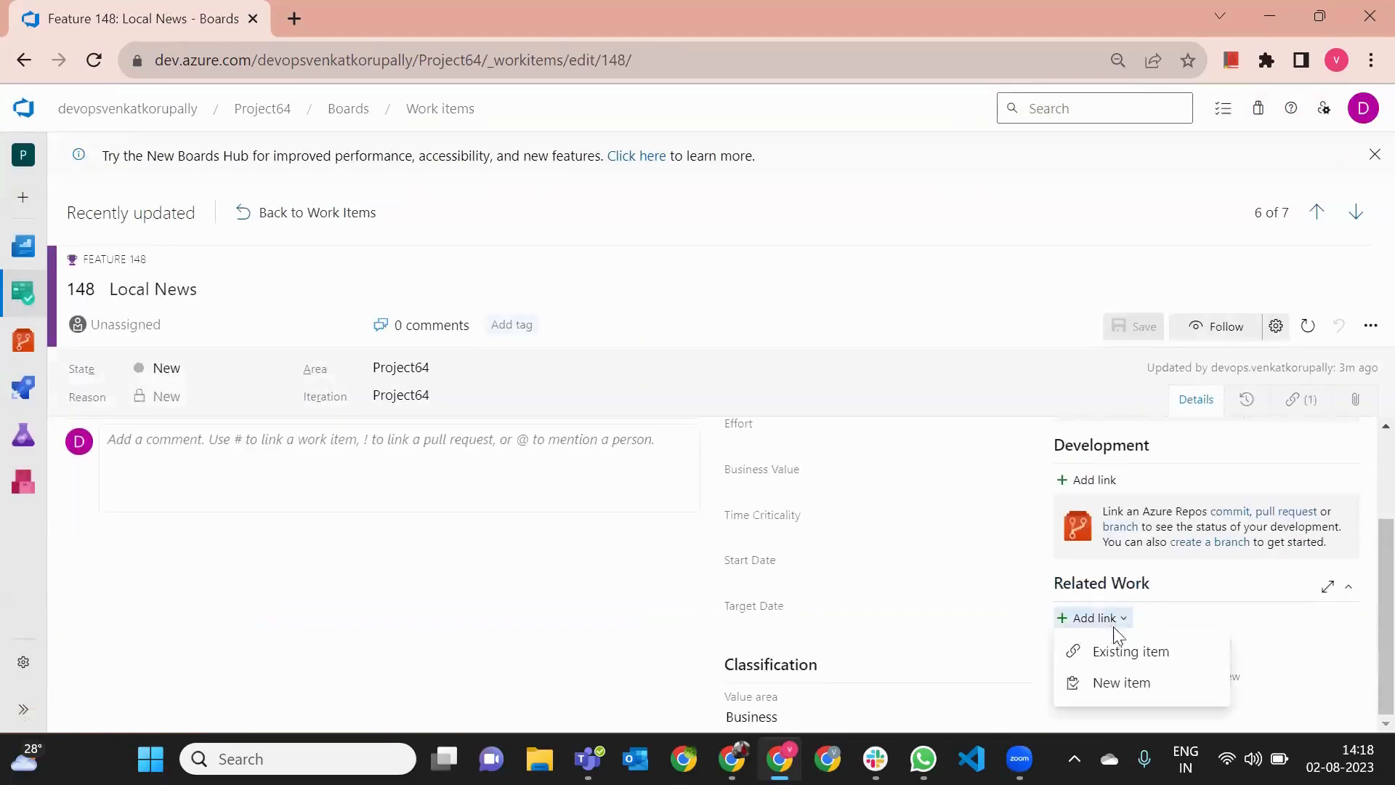
click(1124, 651)
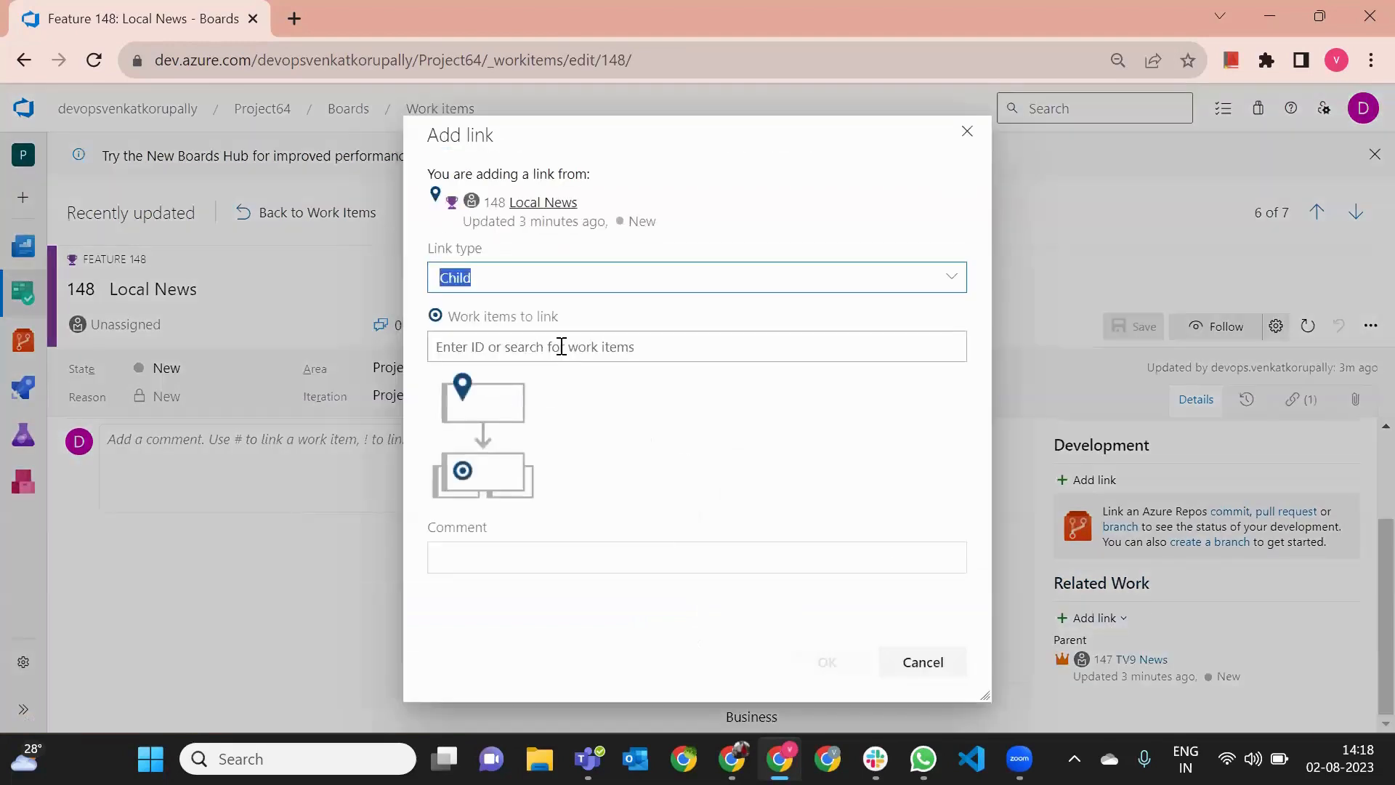
- Link the Telangana News and Andhra News user stories as children of Local News and save the feature
click(562, 346)
text(telan)
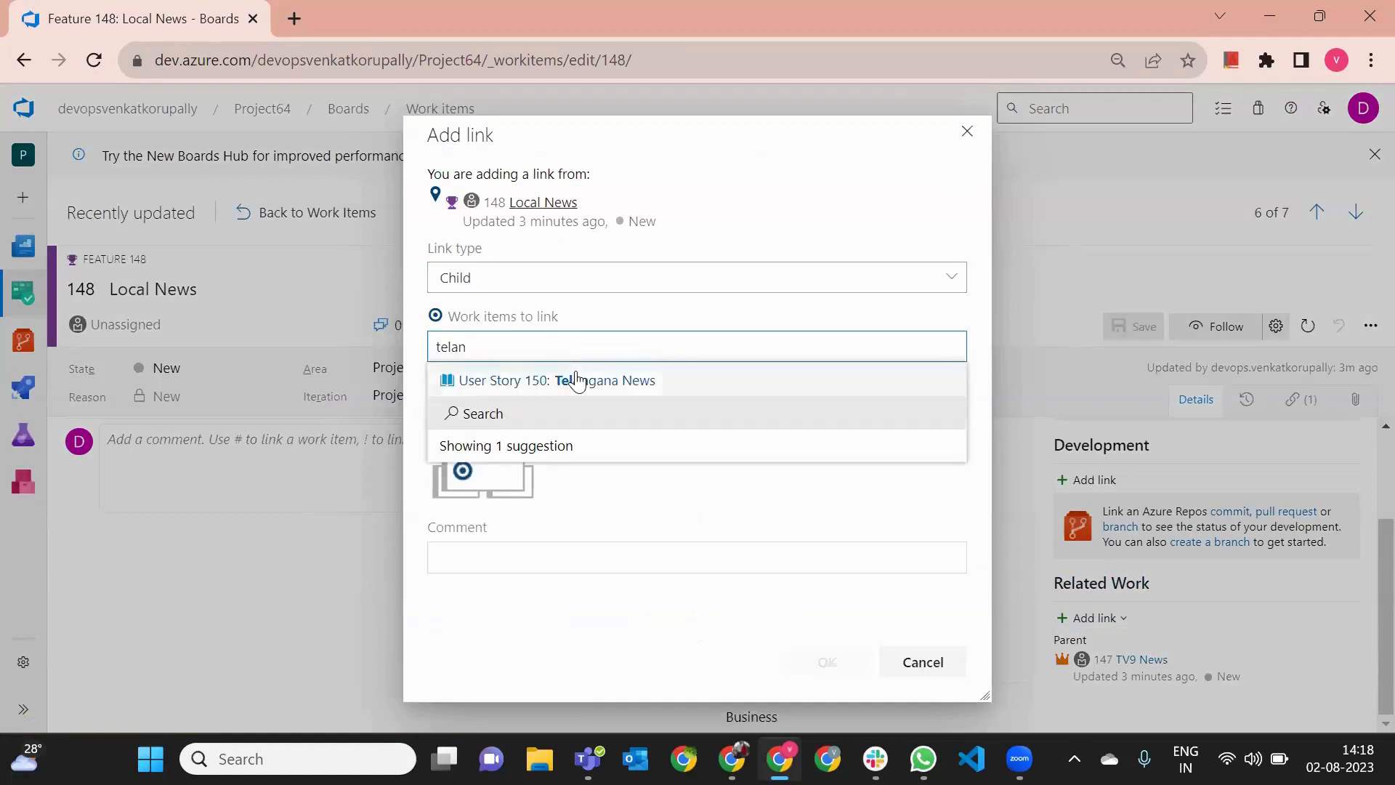
click(569, 379)
text(an)
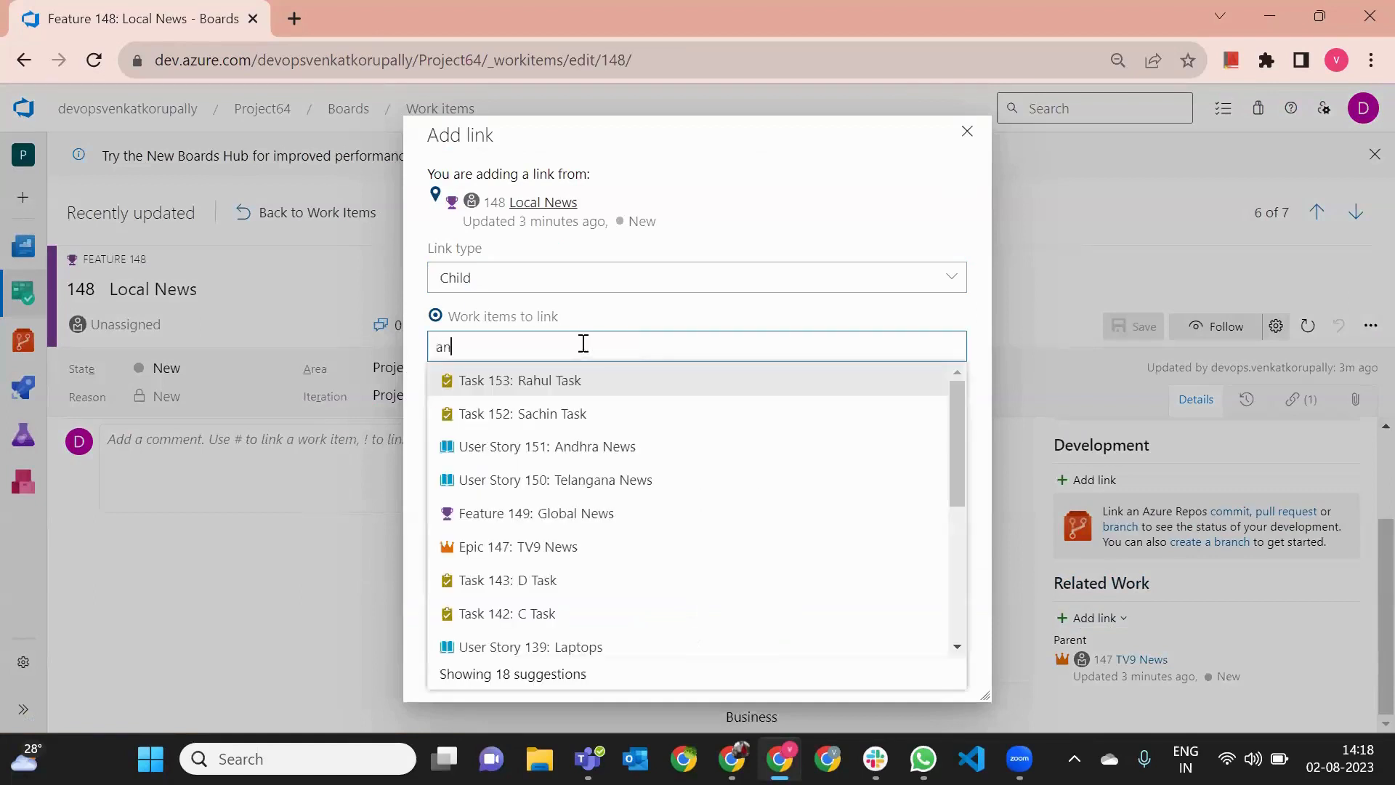
text(dhr)
click(591, 377)
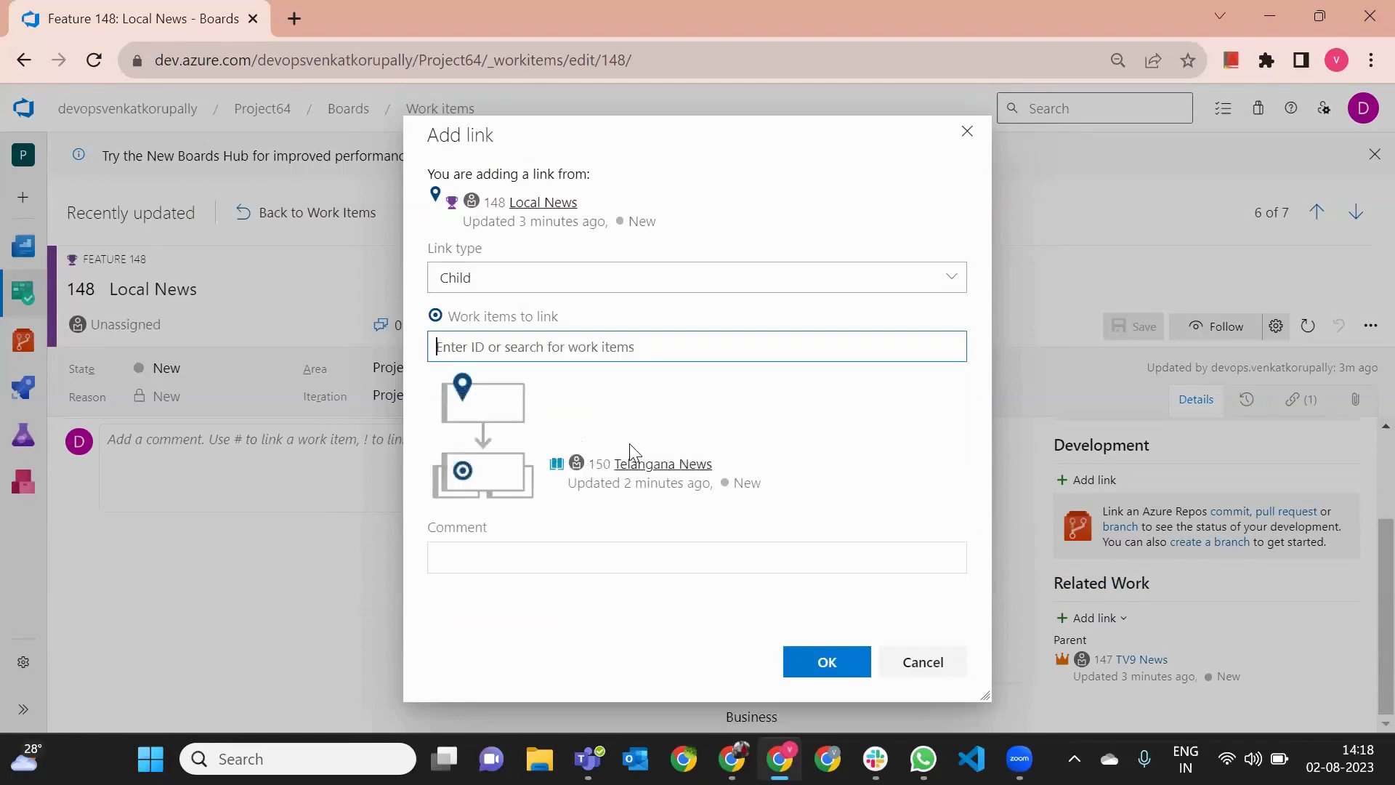
click(799, 666)
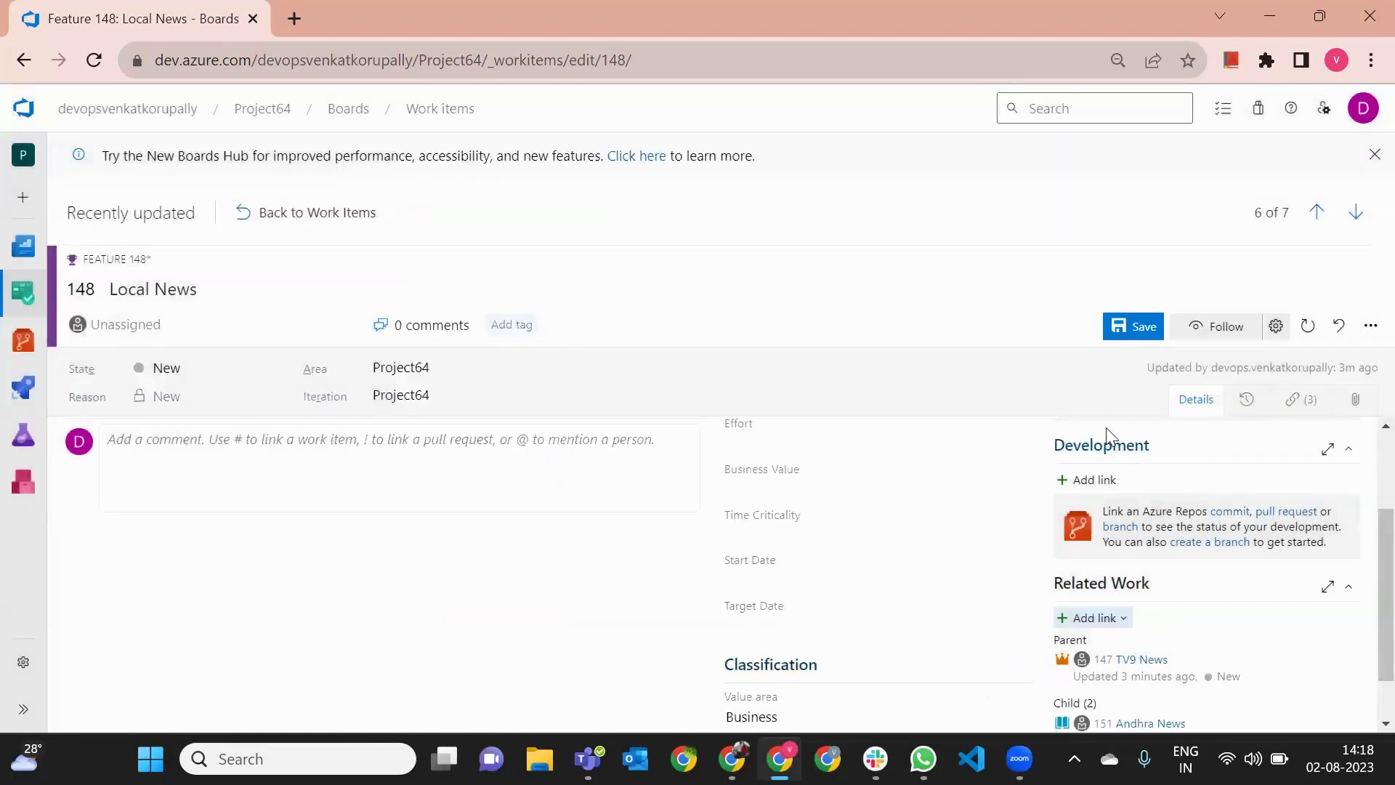
click(1133, 330)
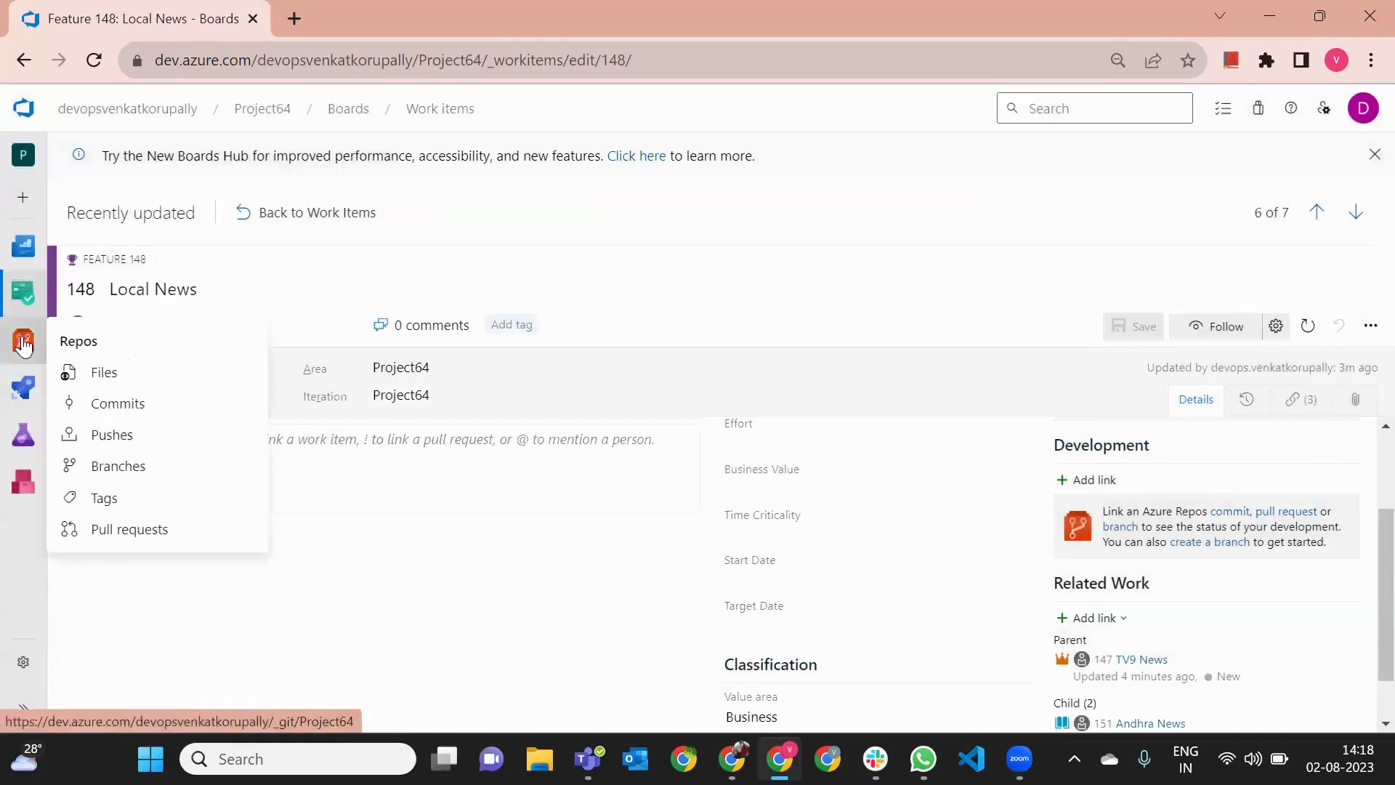
- Open the Telangana News user story from the work items list and start linking an existing item to it
mouse_move(23, 295)
click(138, 325)
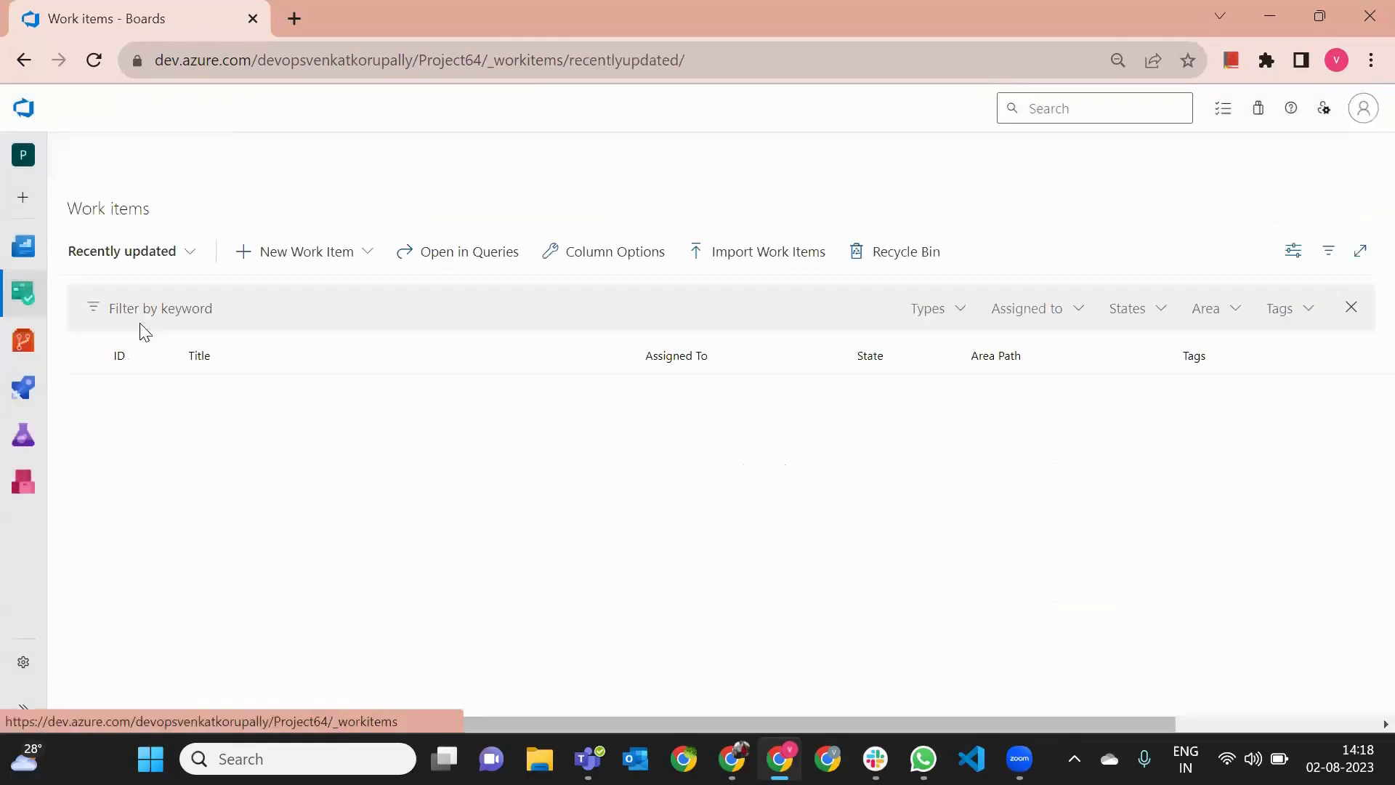
click(244, 516)
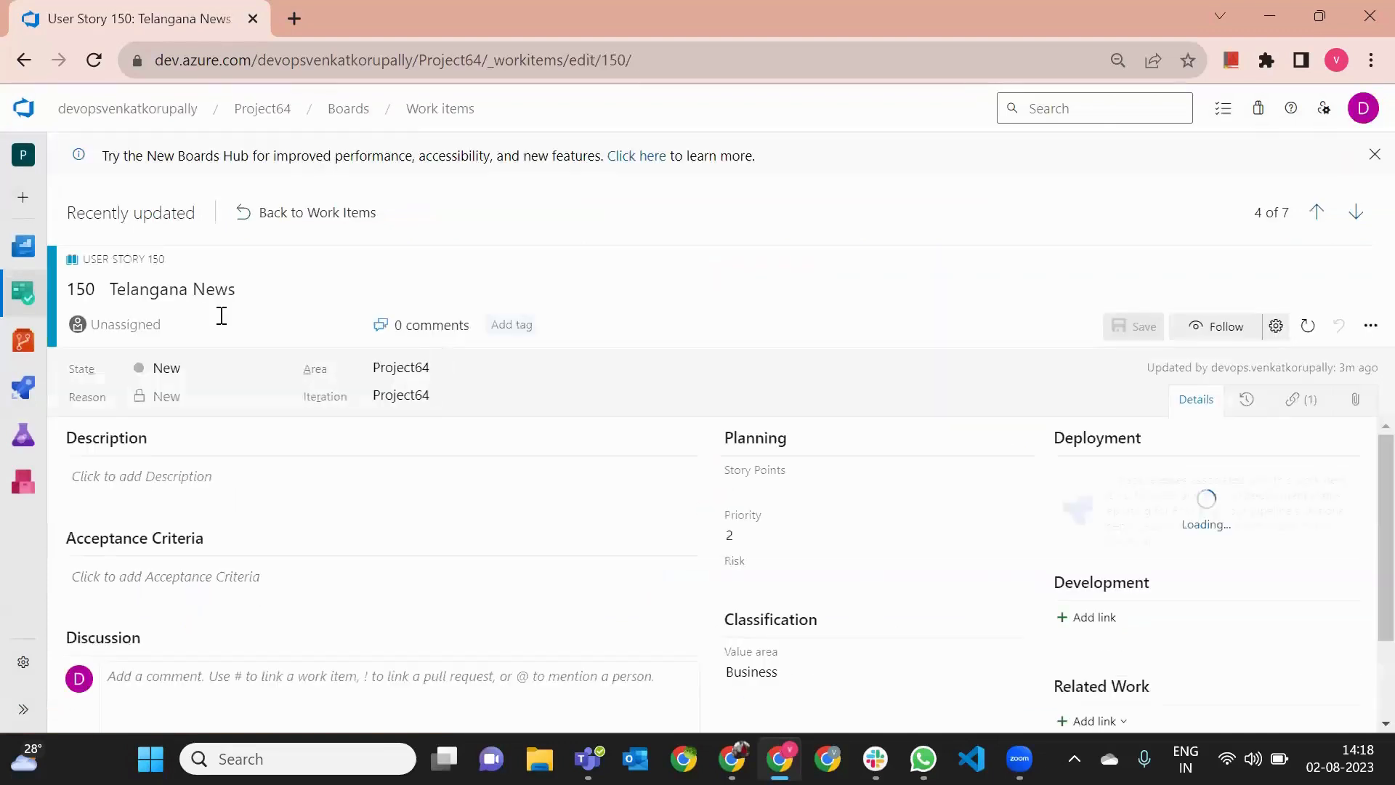
scroll(1021, 536, down, 2)
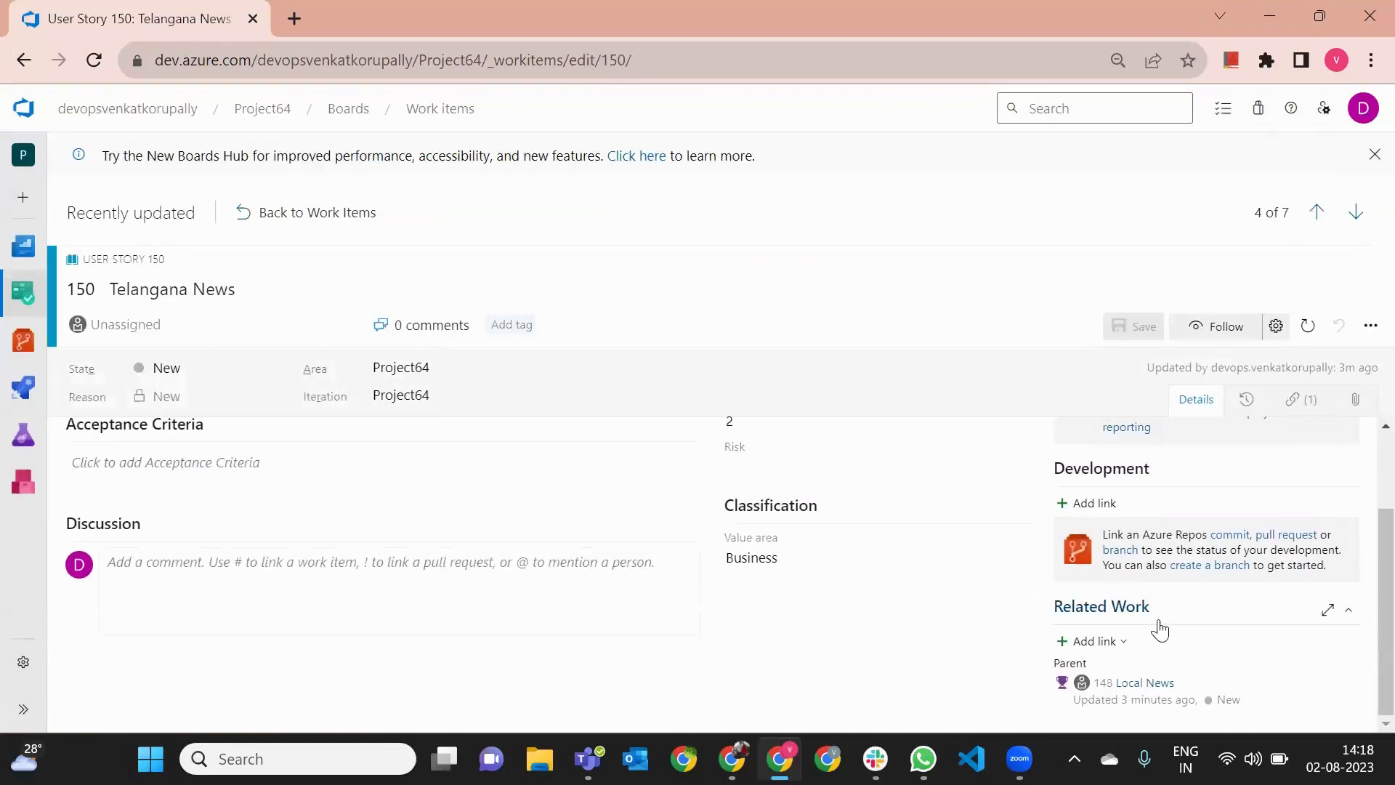
click(1119, 643)
click(1102, 574)
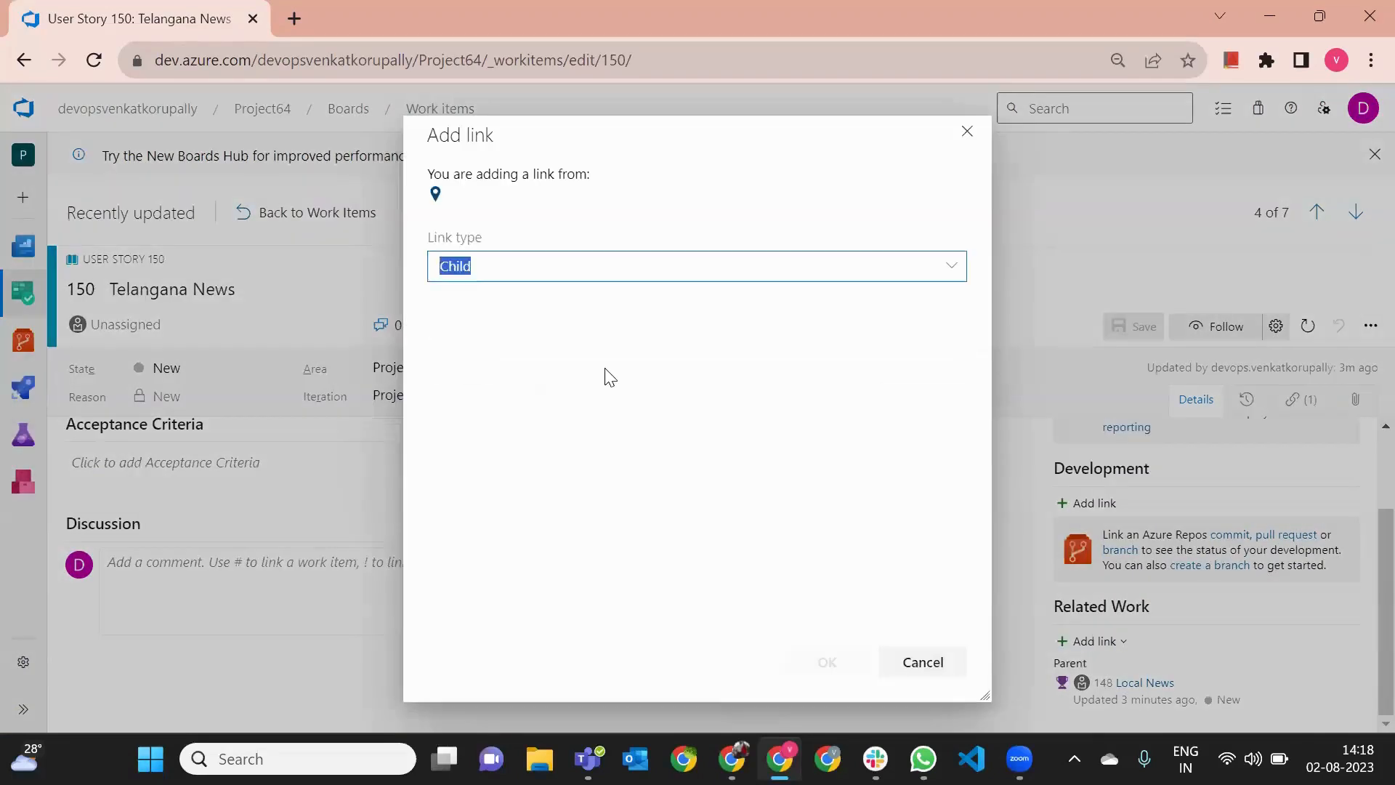
- Link tasks 152 and 153 as children of the Telangana News user story and save it
click(531, 335)
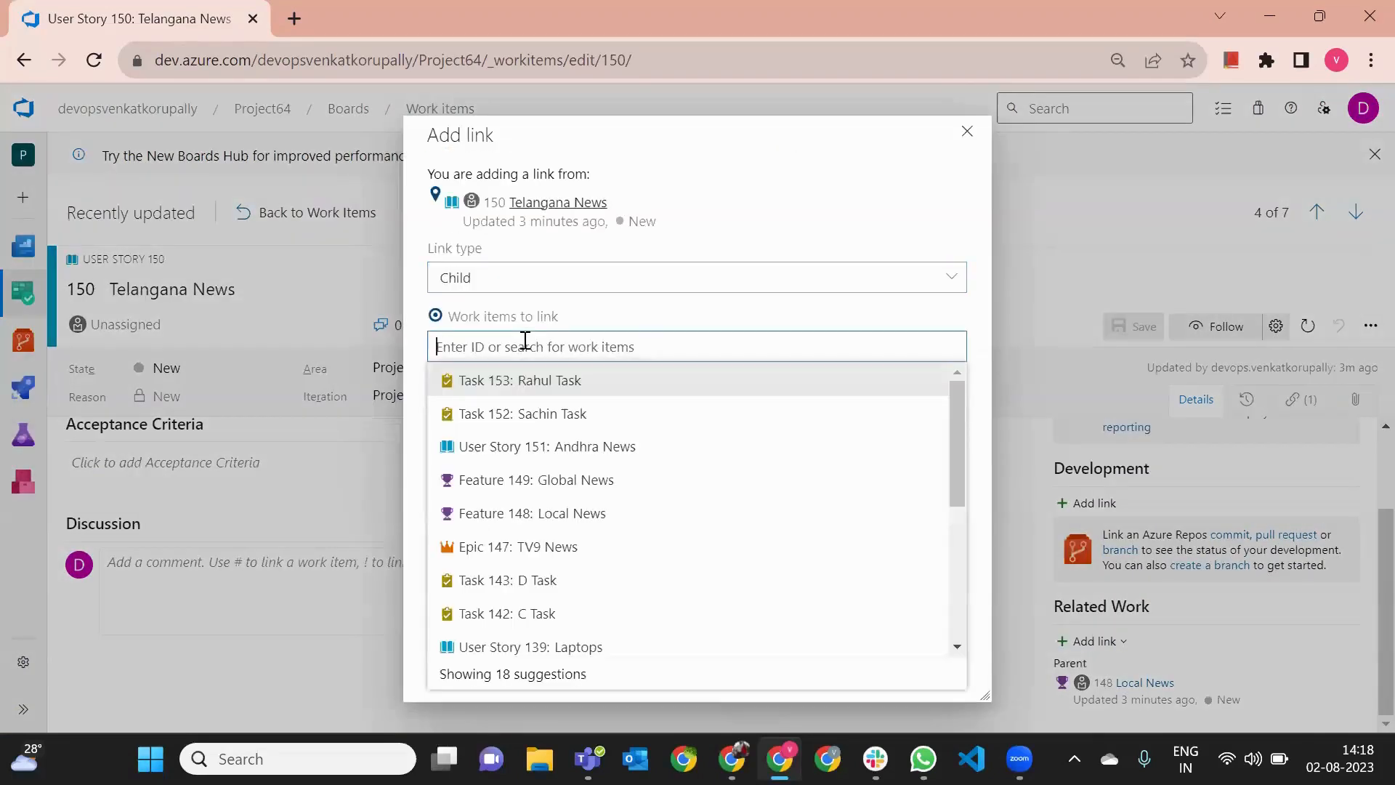
text(sach)
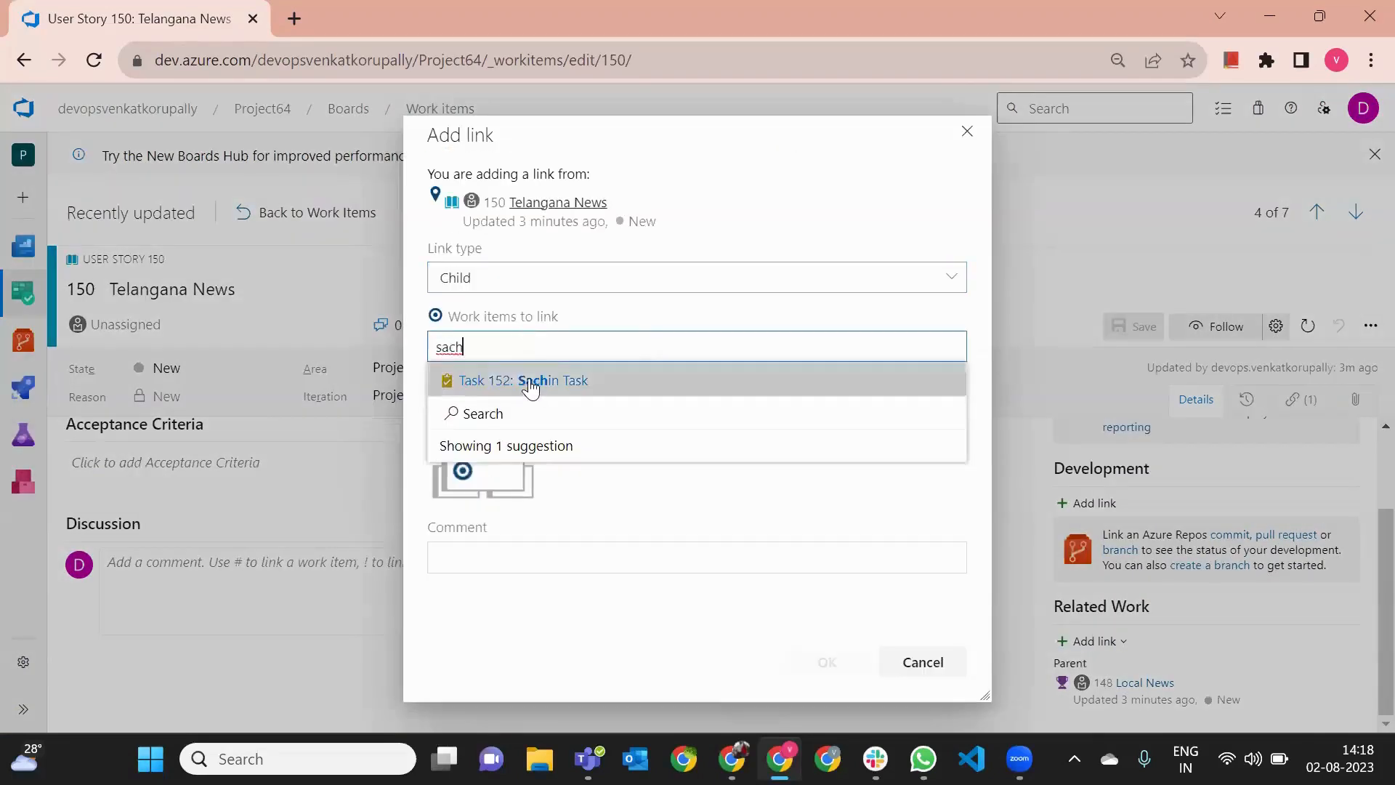
click(527, 381)
click(507, 347)
text(rah)
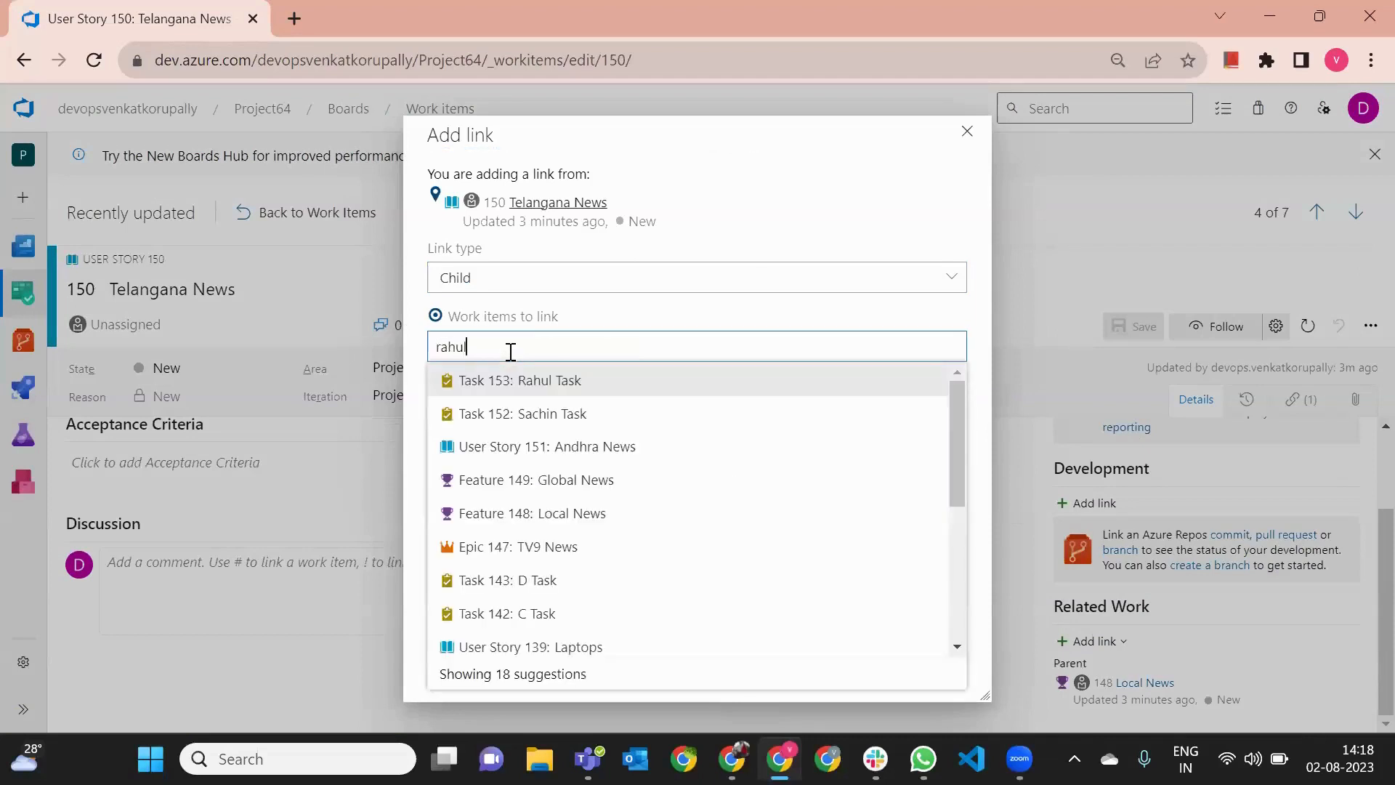
text(ul)
click(517, 378)
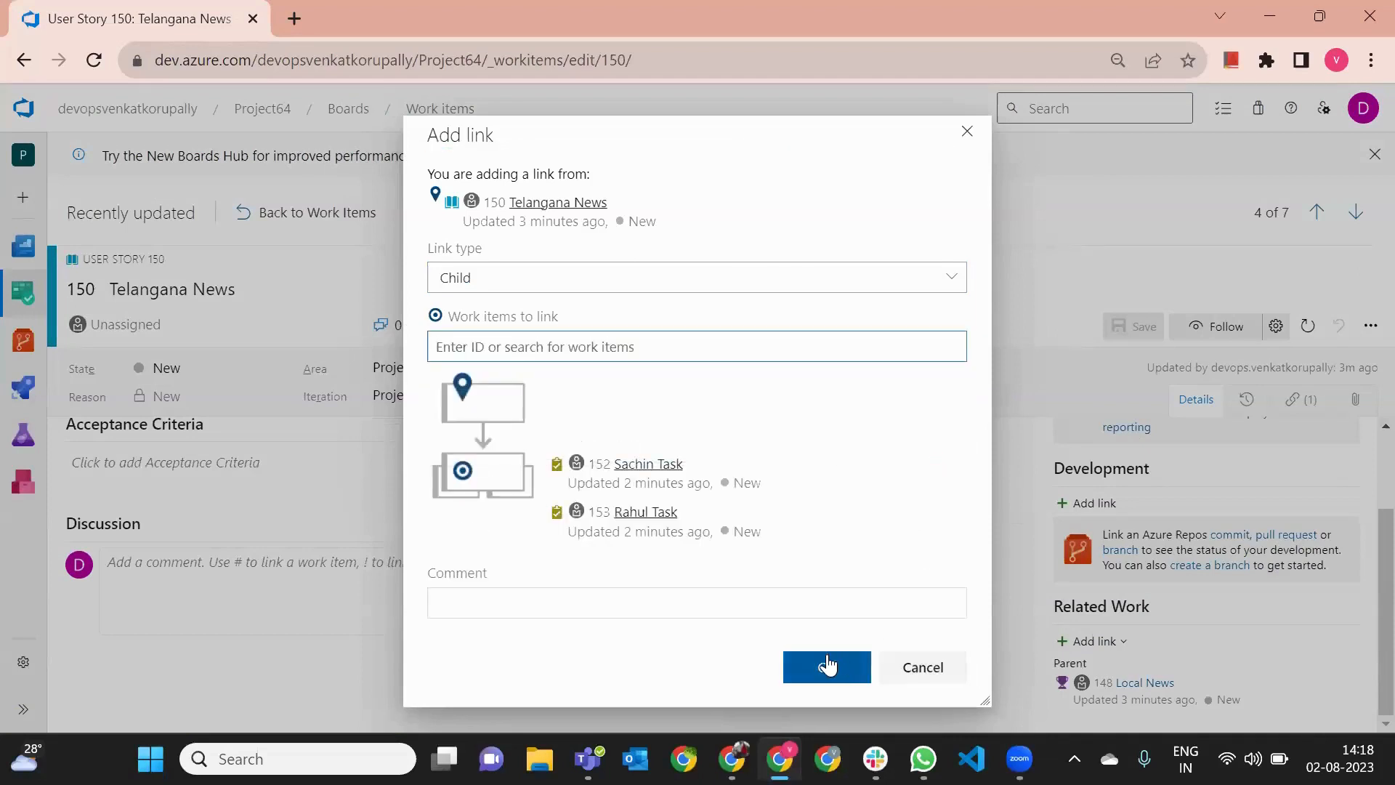
click(827, 665)
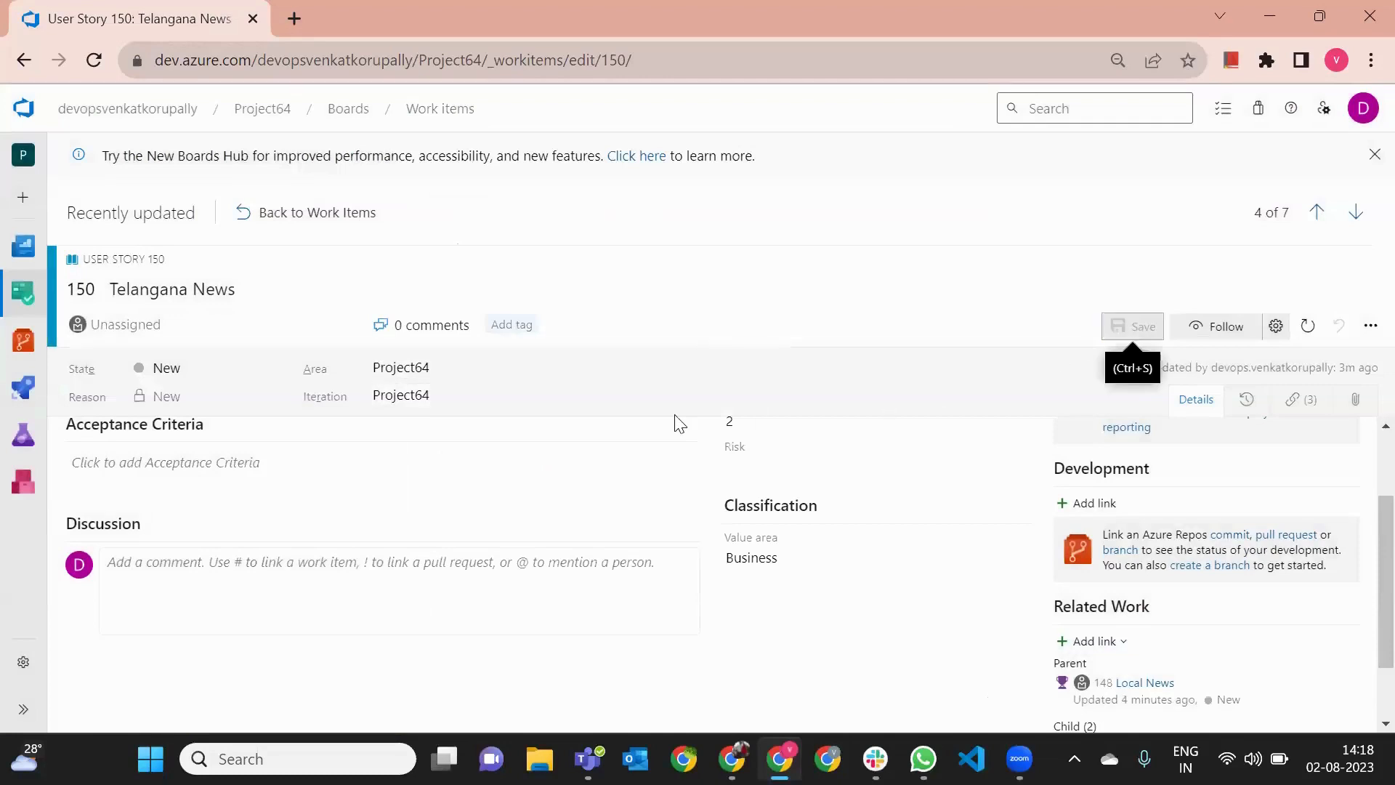
- Open the project's backlog and enable the Epics backlog navigation level in the team settings
mouse_move(60, 313)
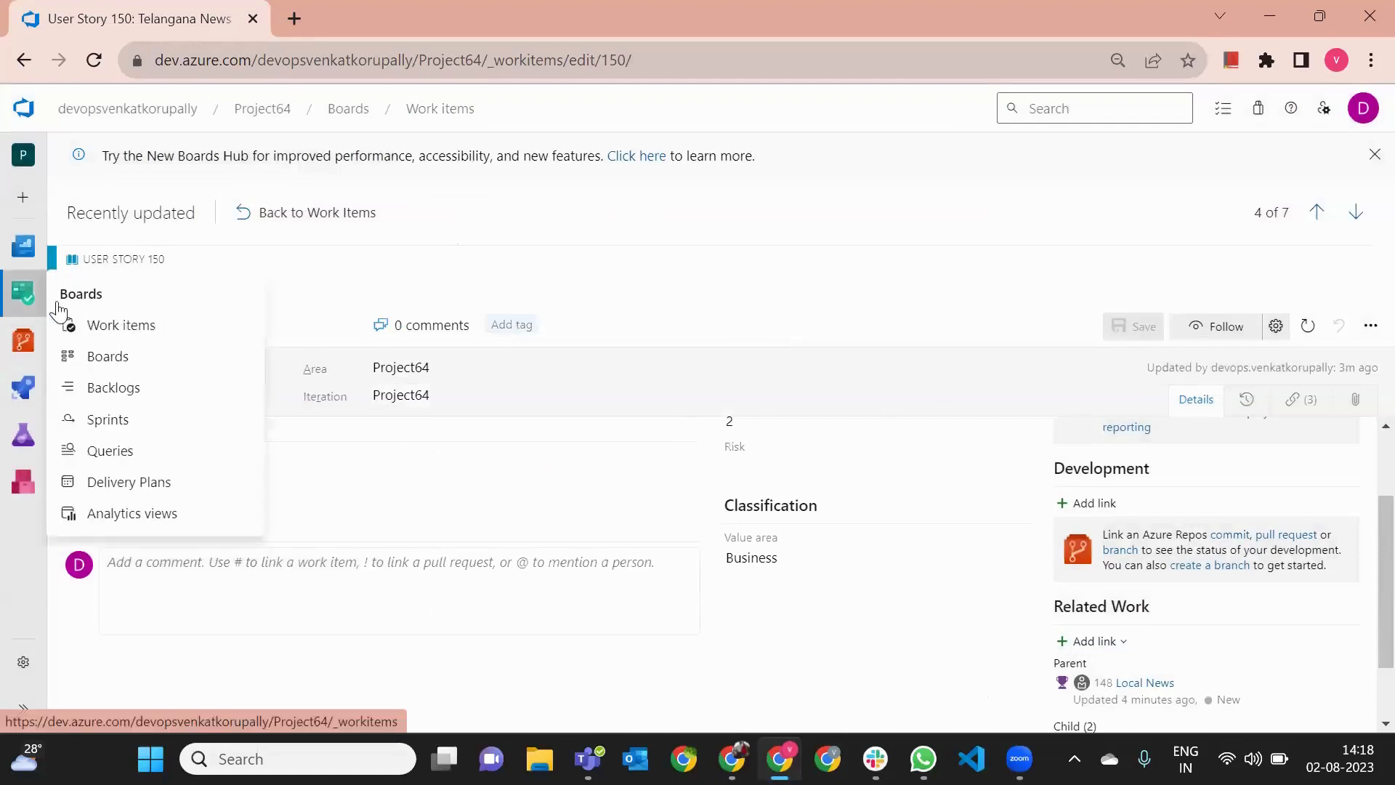
click(120, 331)
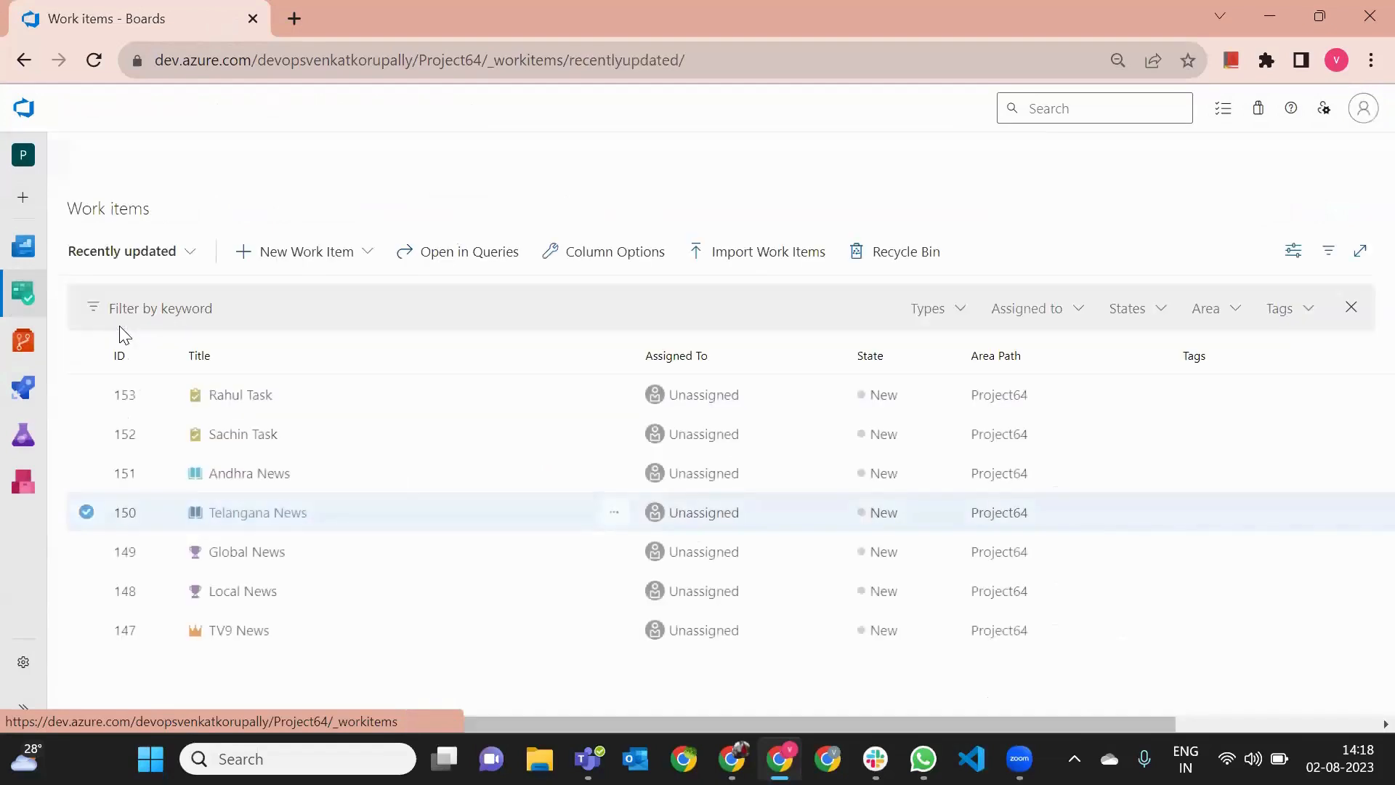
mouse_move(24, 320)
mouse_move(22, 294)
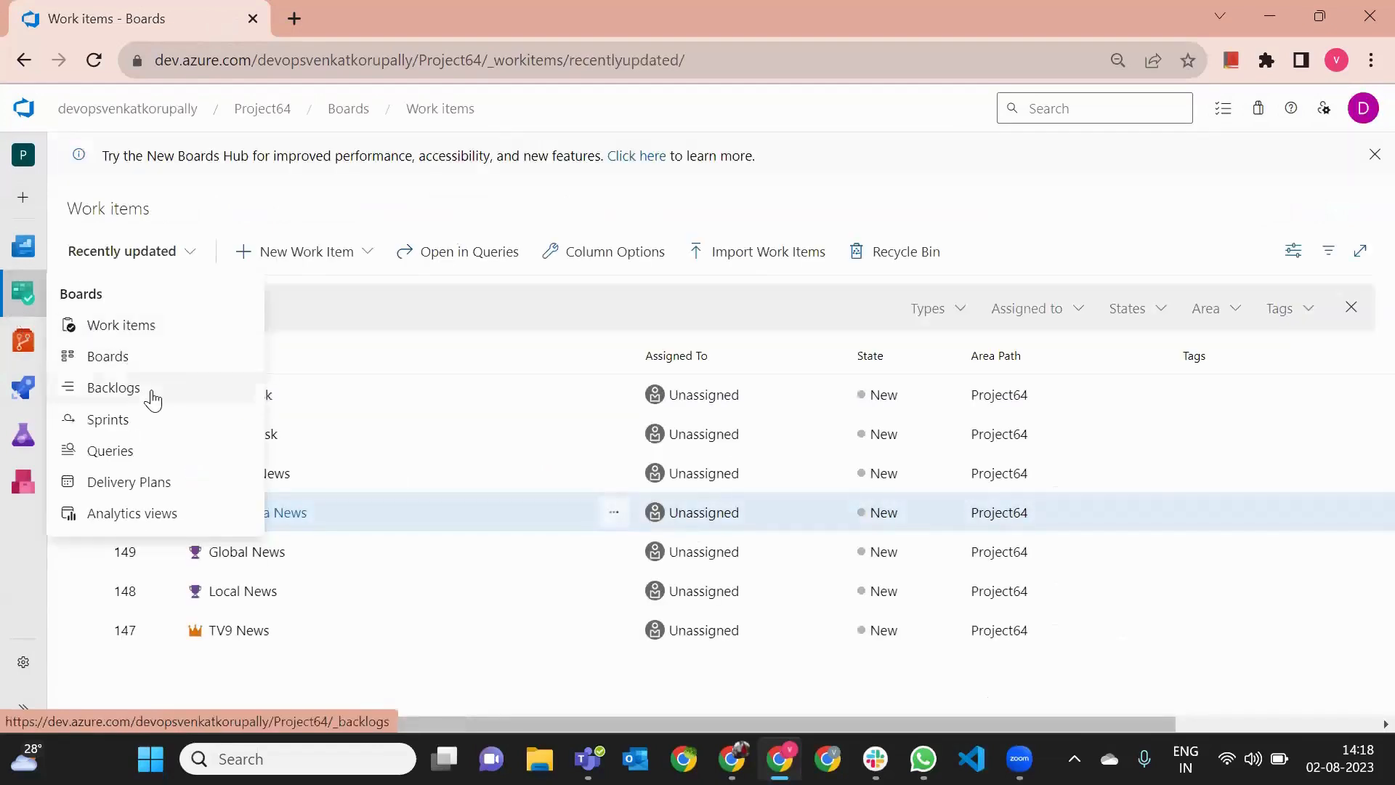
click(150, 395)
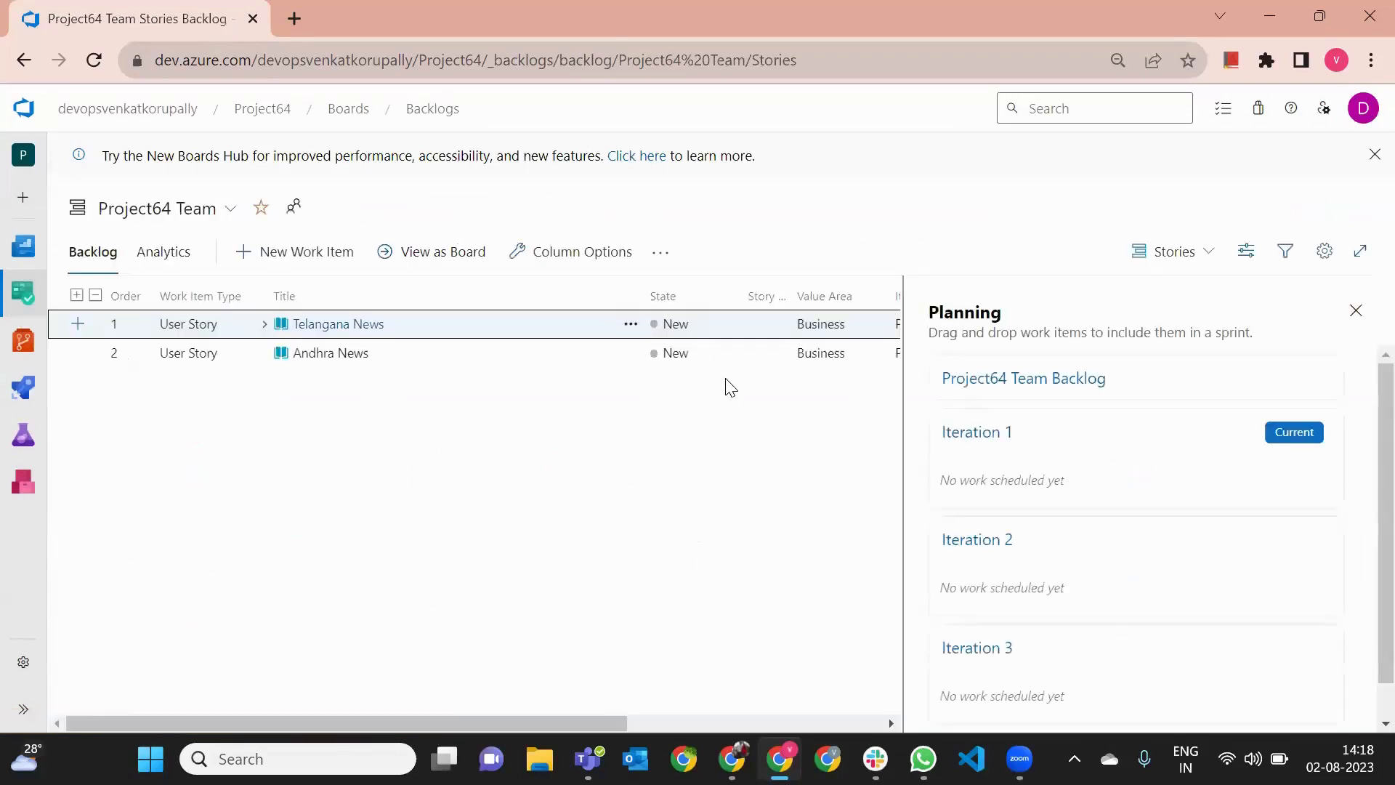
click(1324, 252)
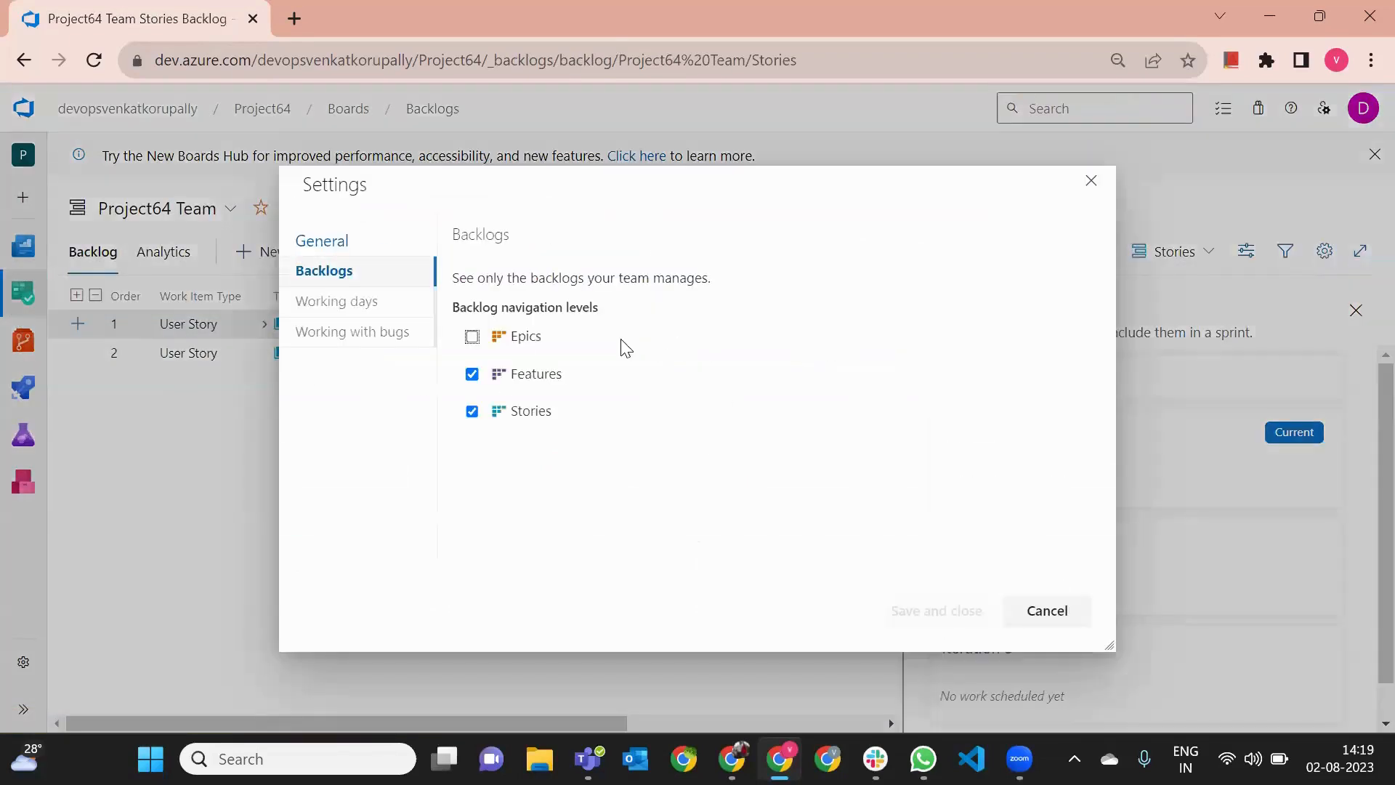
click(472, 337)
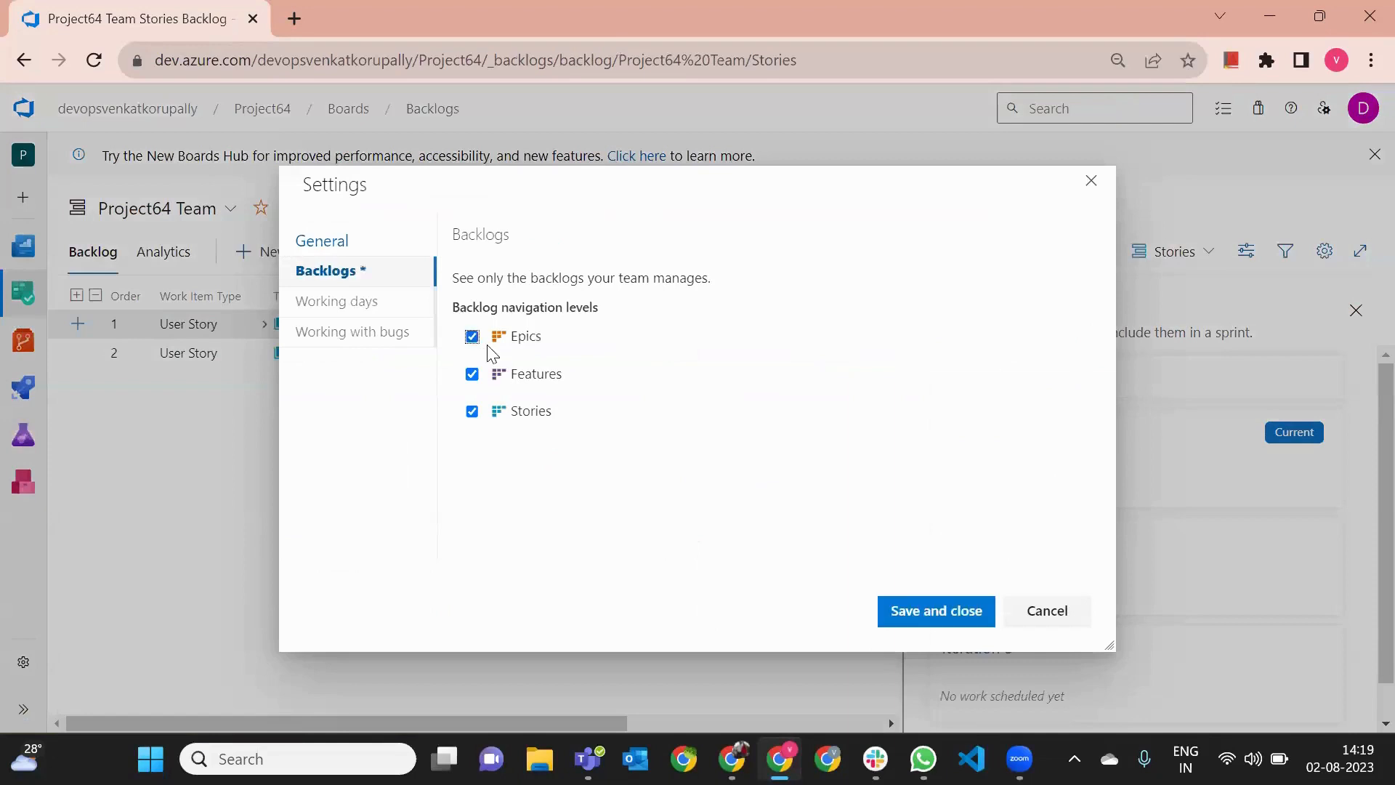
click(906, 612)
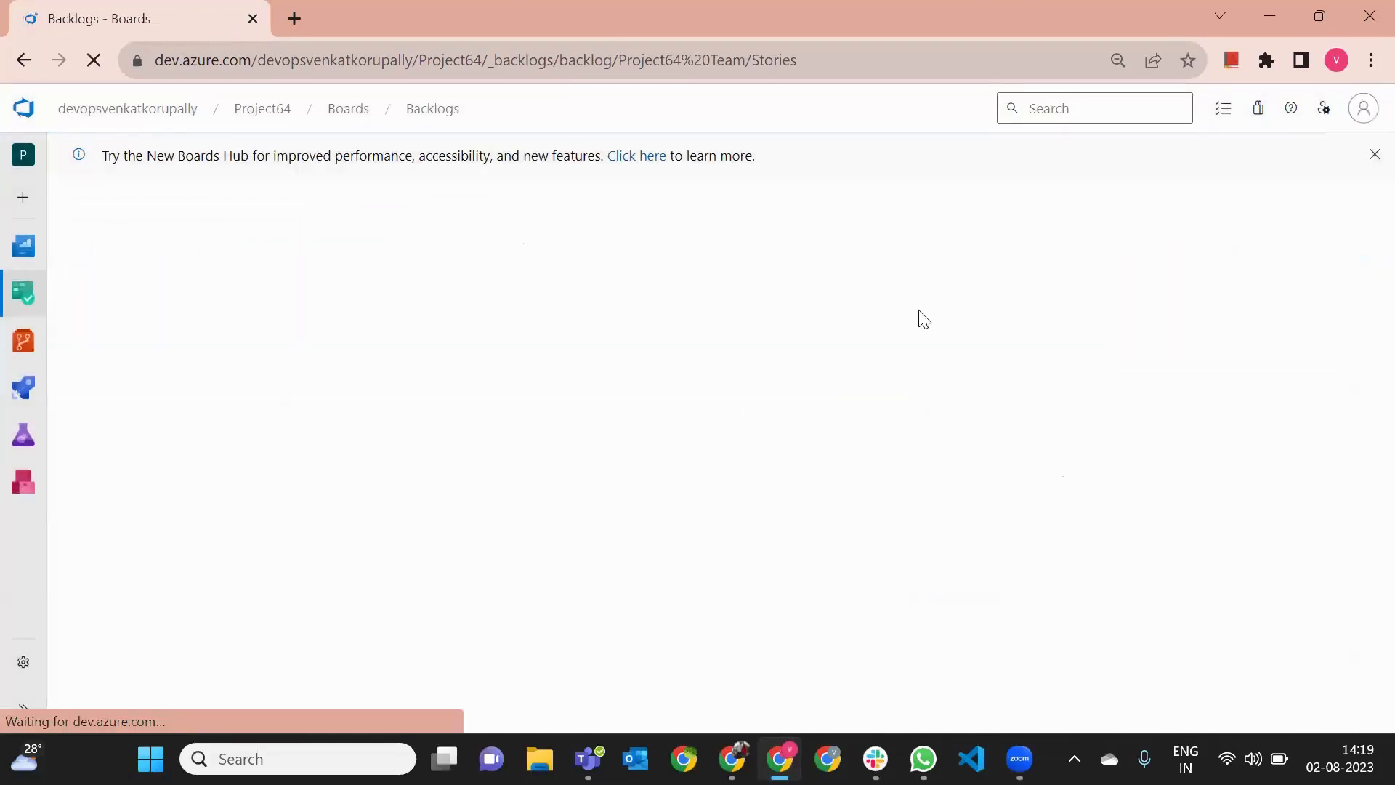
- Switch the backlog to the Epics level and expand TV9 News, Local News and Telangana News down to their tasks
click(1189, 265)
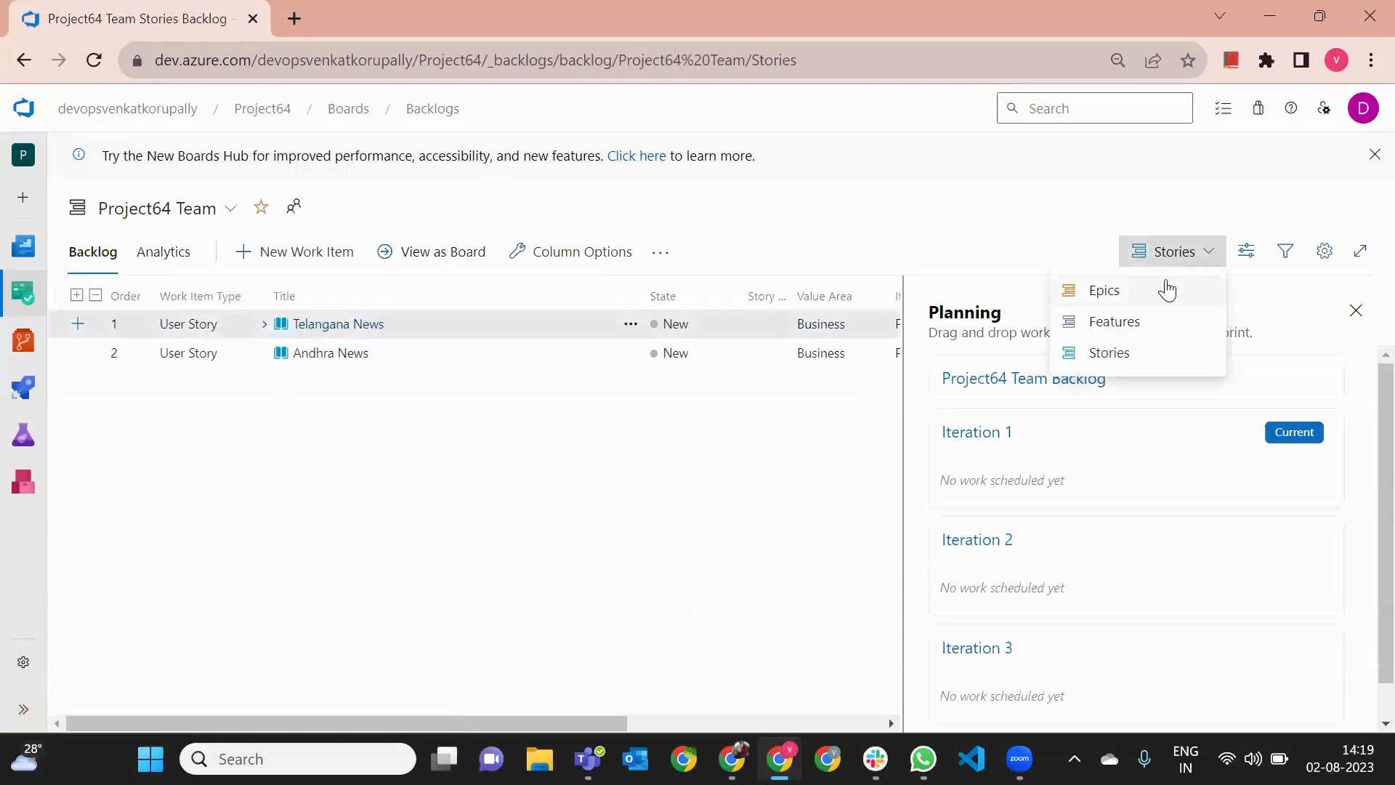
click(1166, 289)
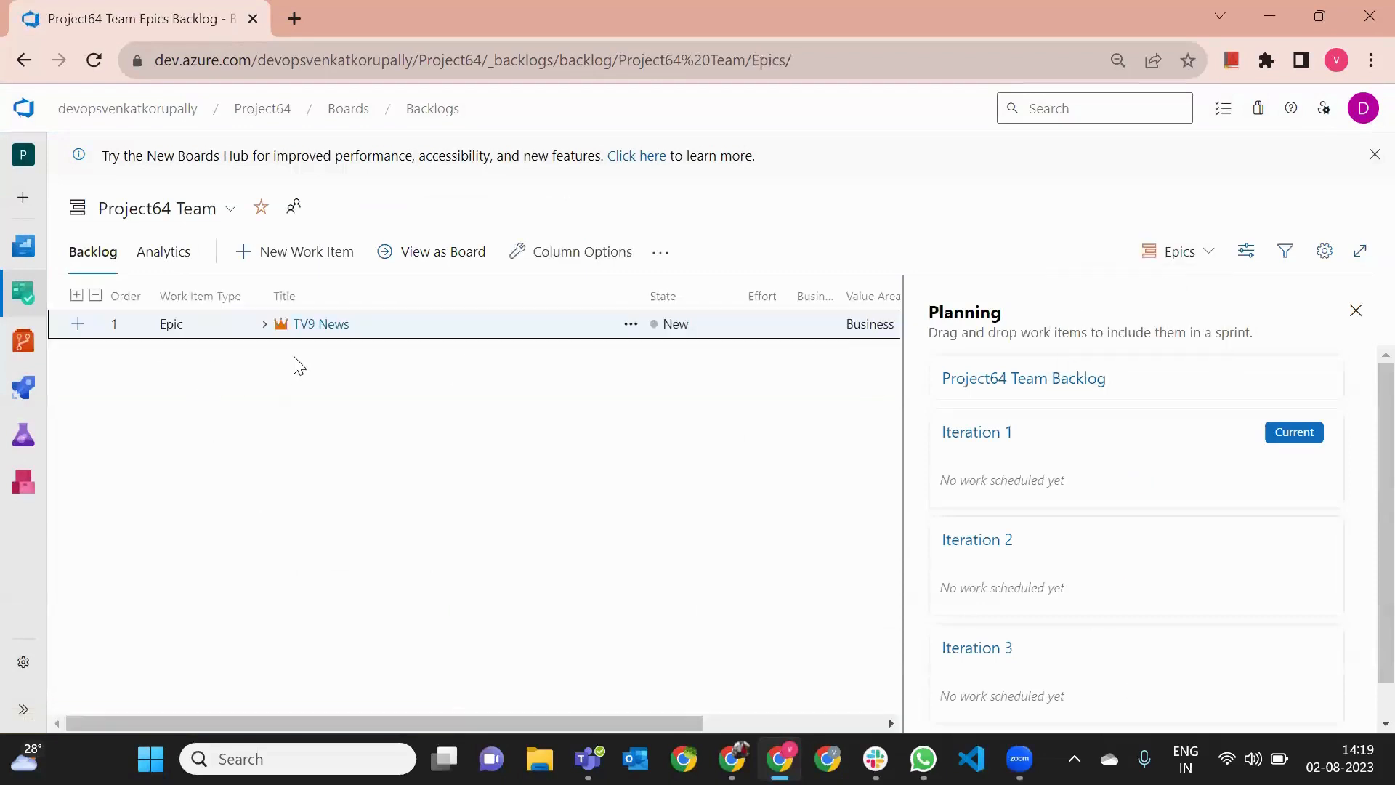
click(264, 326)
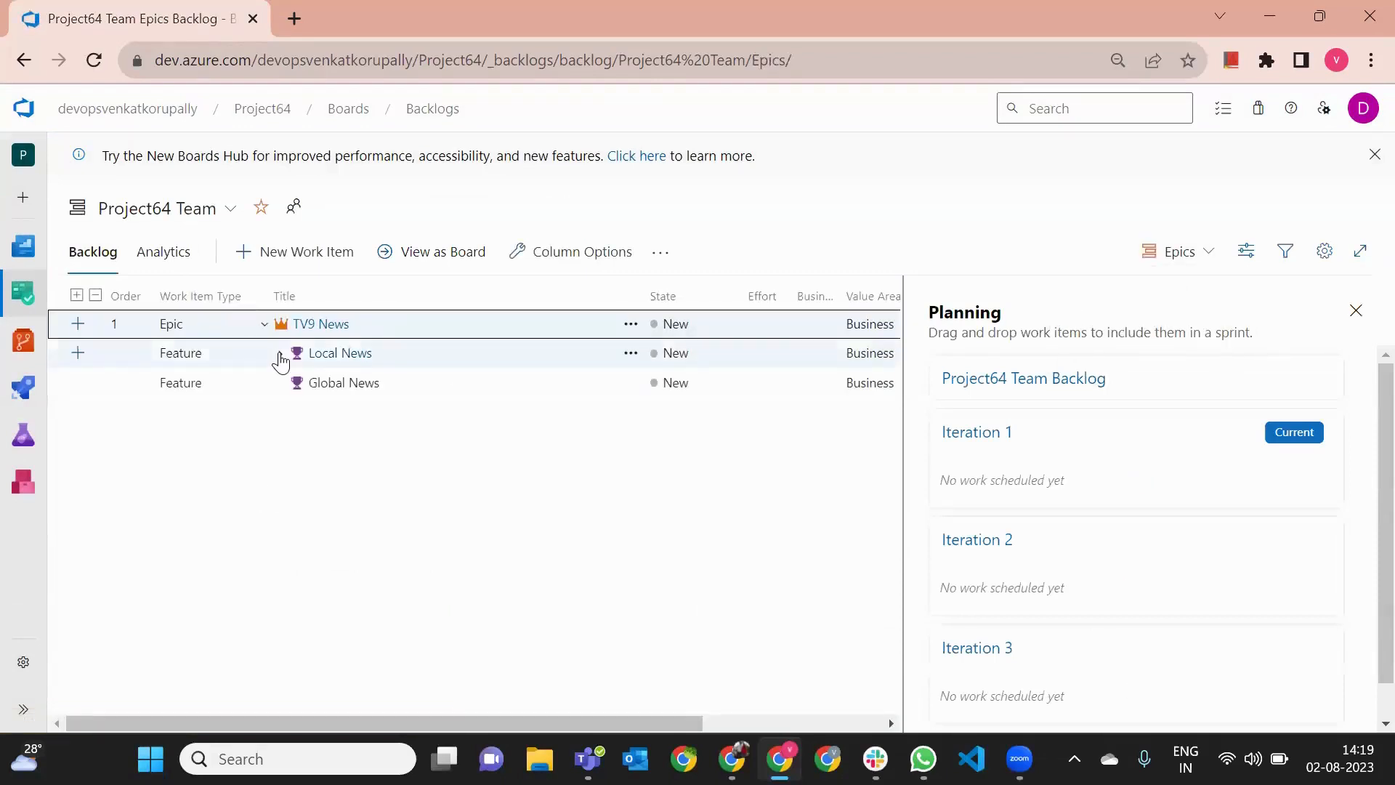
click(280, 353)
click(296, 384)
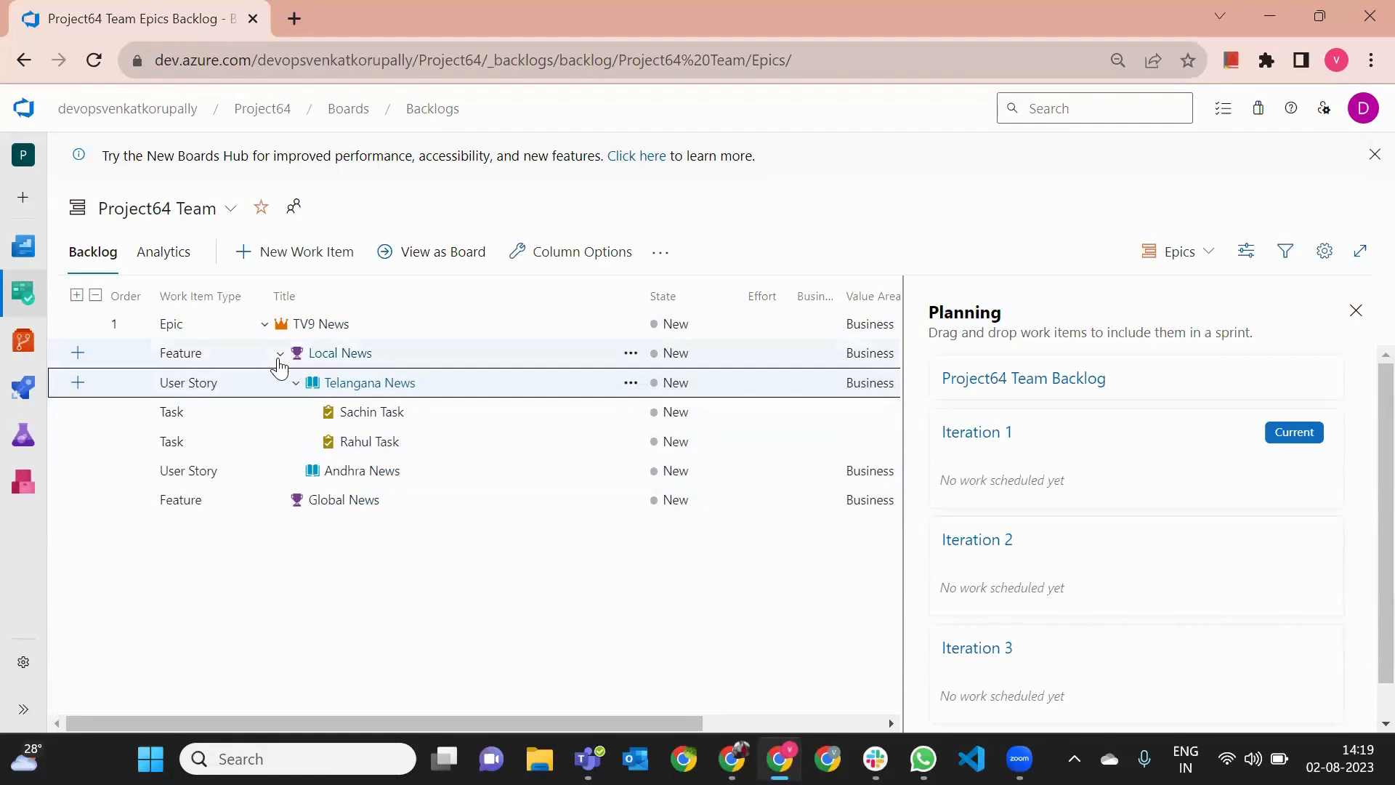
- Collapse the epic hierarchy and expand it again level by level to review TV9 News' features, user stories and tasks
click(296, 383)
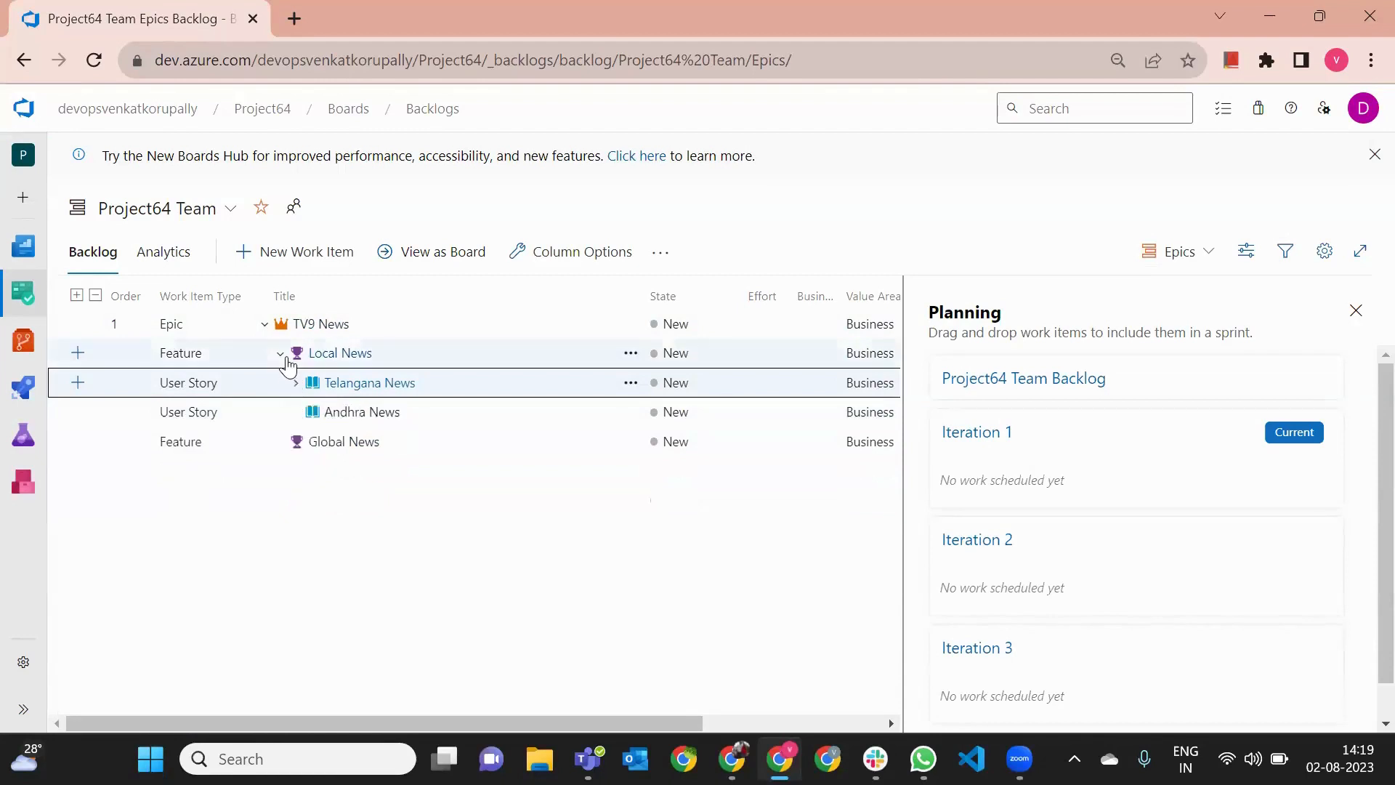
click(279, 354)
click(336, 515)
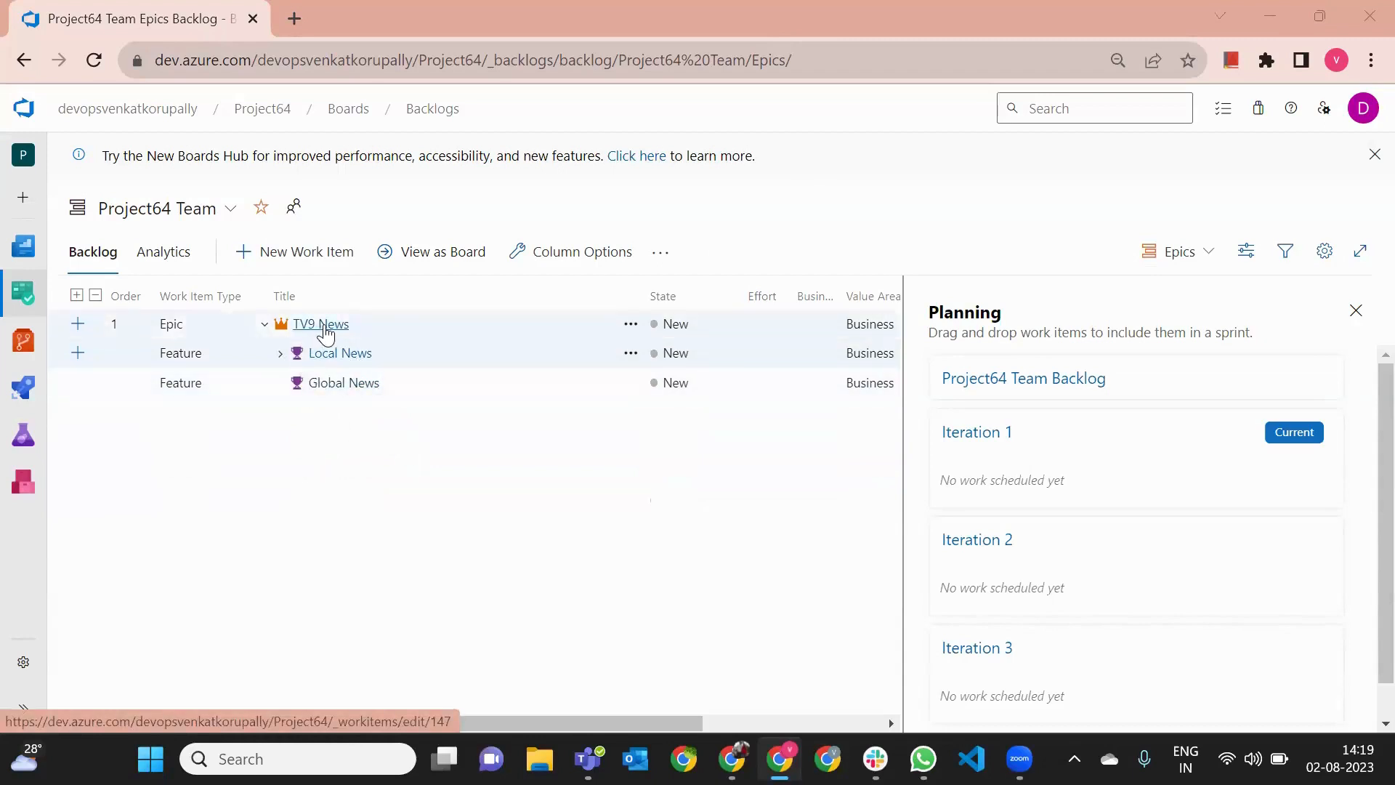
click(266, 324)
click(265, 323)
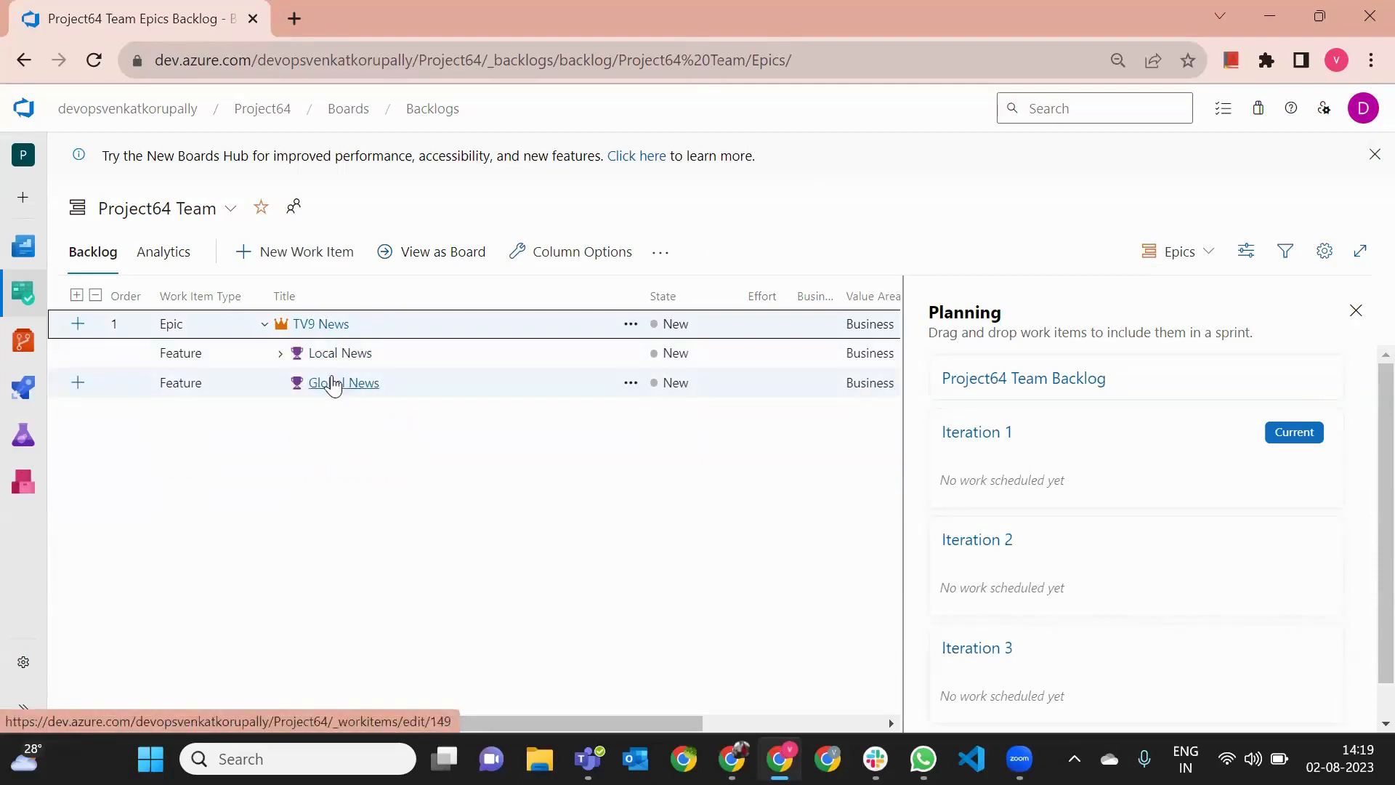
click(280, 354)
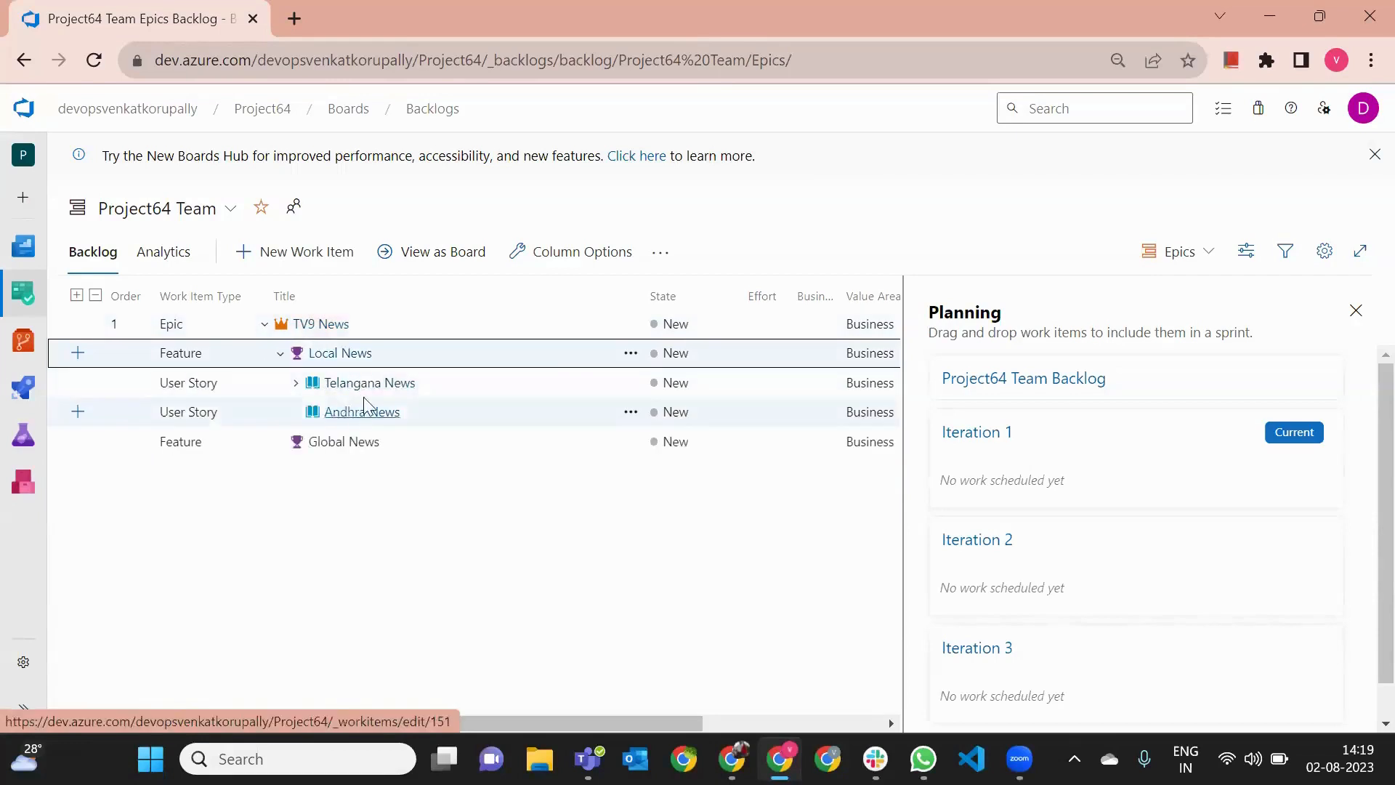
click(297, 383)
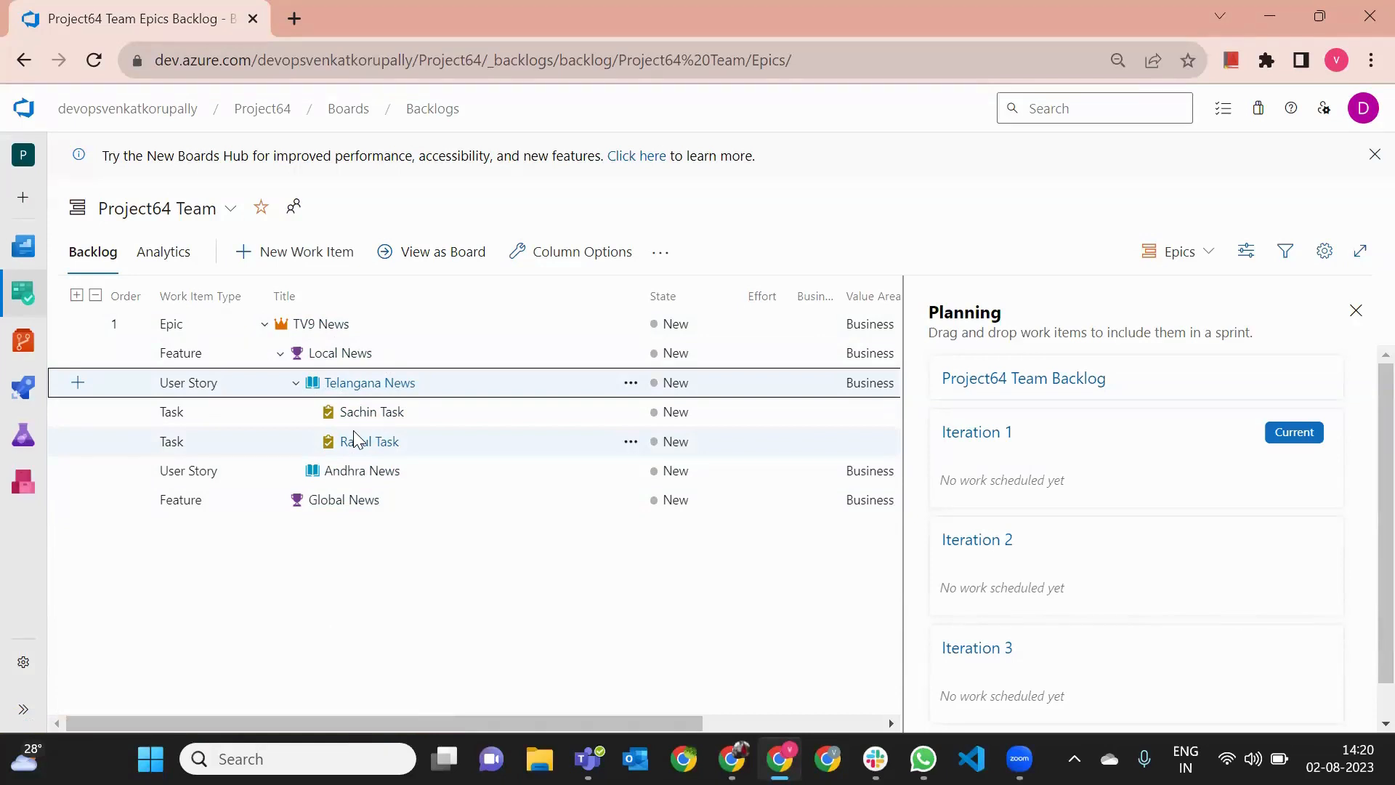
- Review the project's recently updated work items and return to the Epics backlog
mouse_move(23, 293)
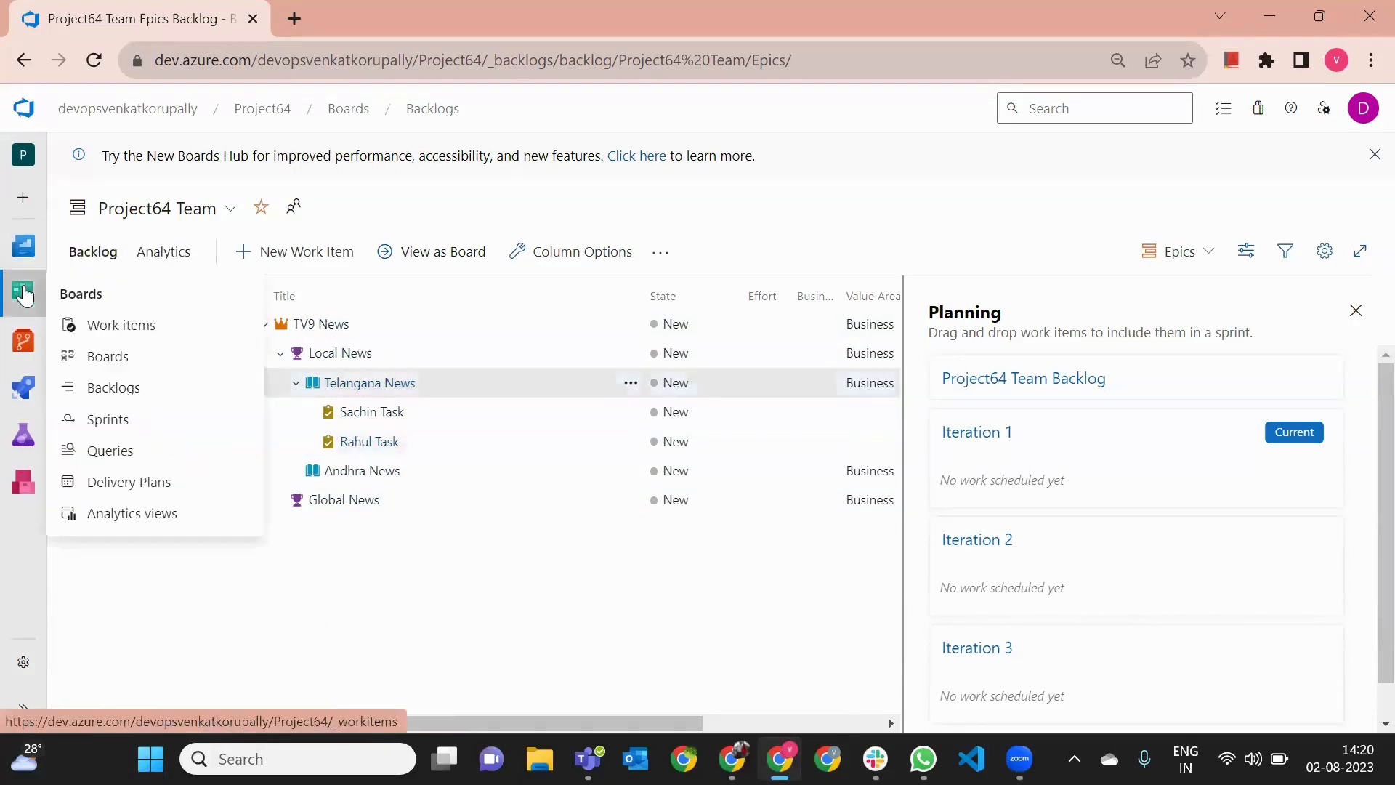
click(146, 324)
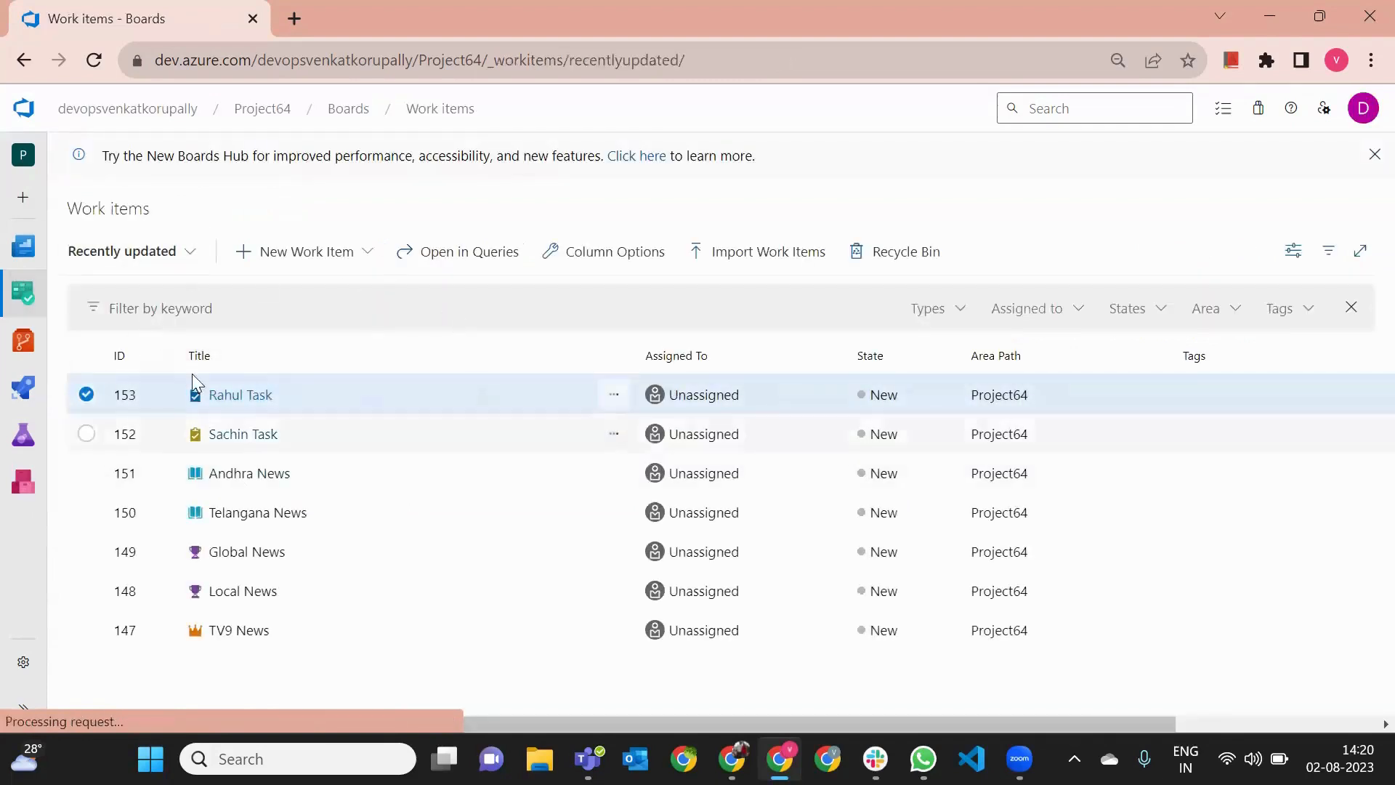
mouse_move(31, 305)
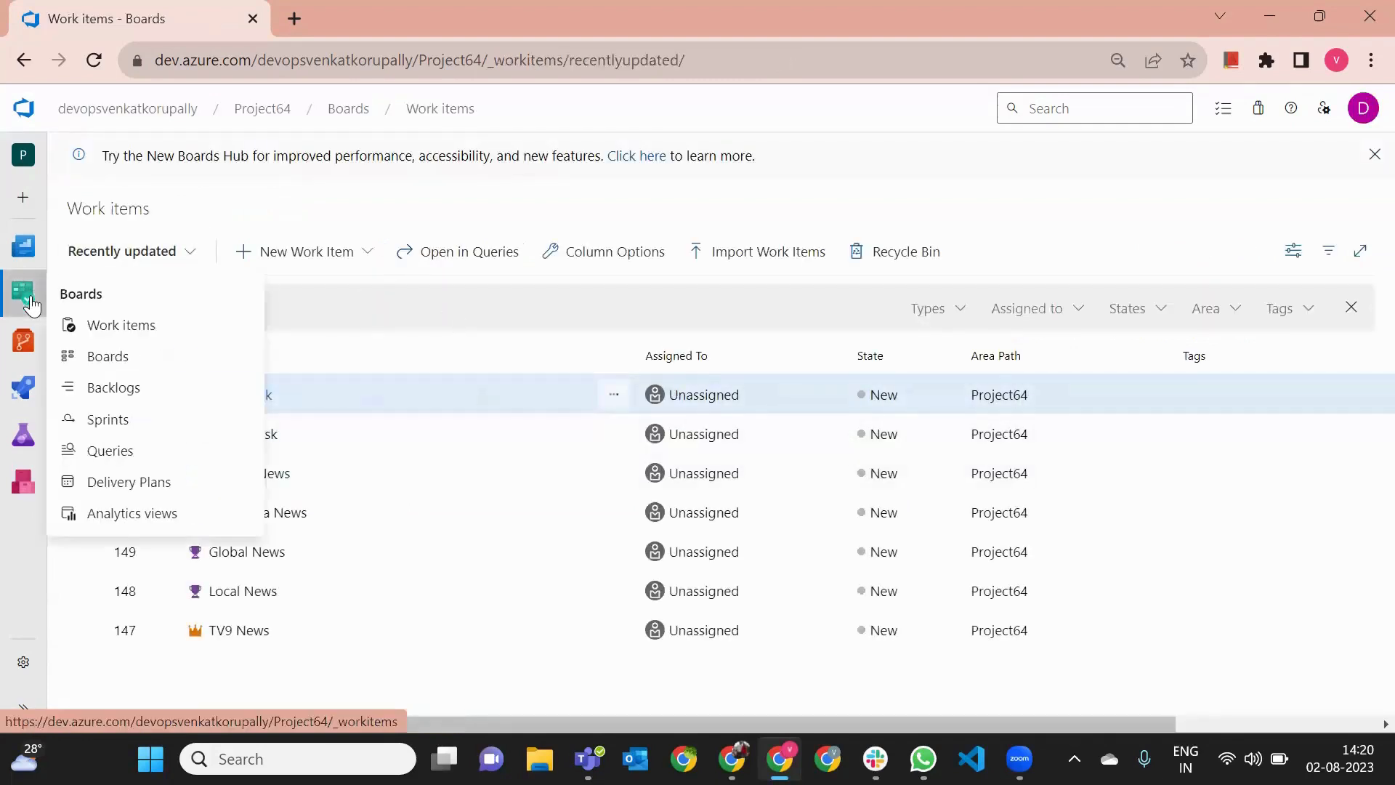
click(134, 390)
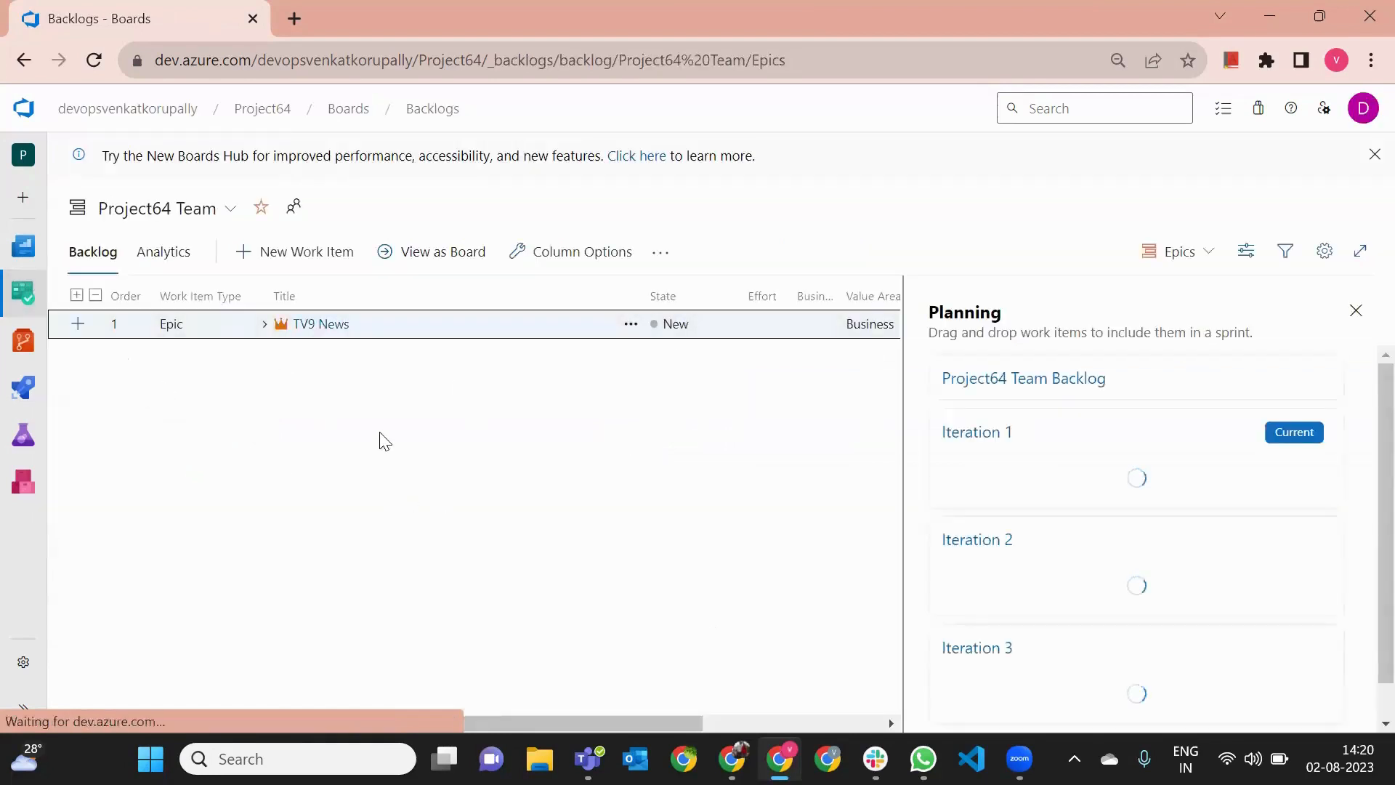
- Expand TV9 News, Local News and Telangana News in the Epics backlog to review their child items
mouse_move(25, 294)
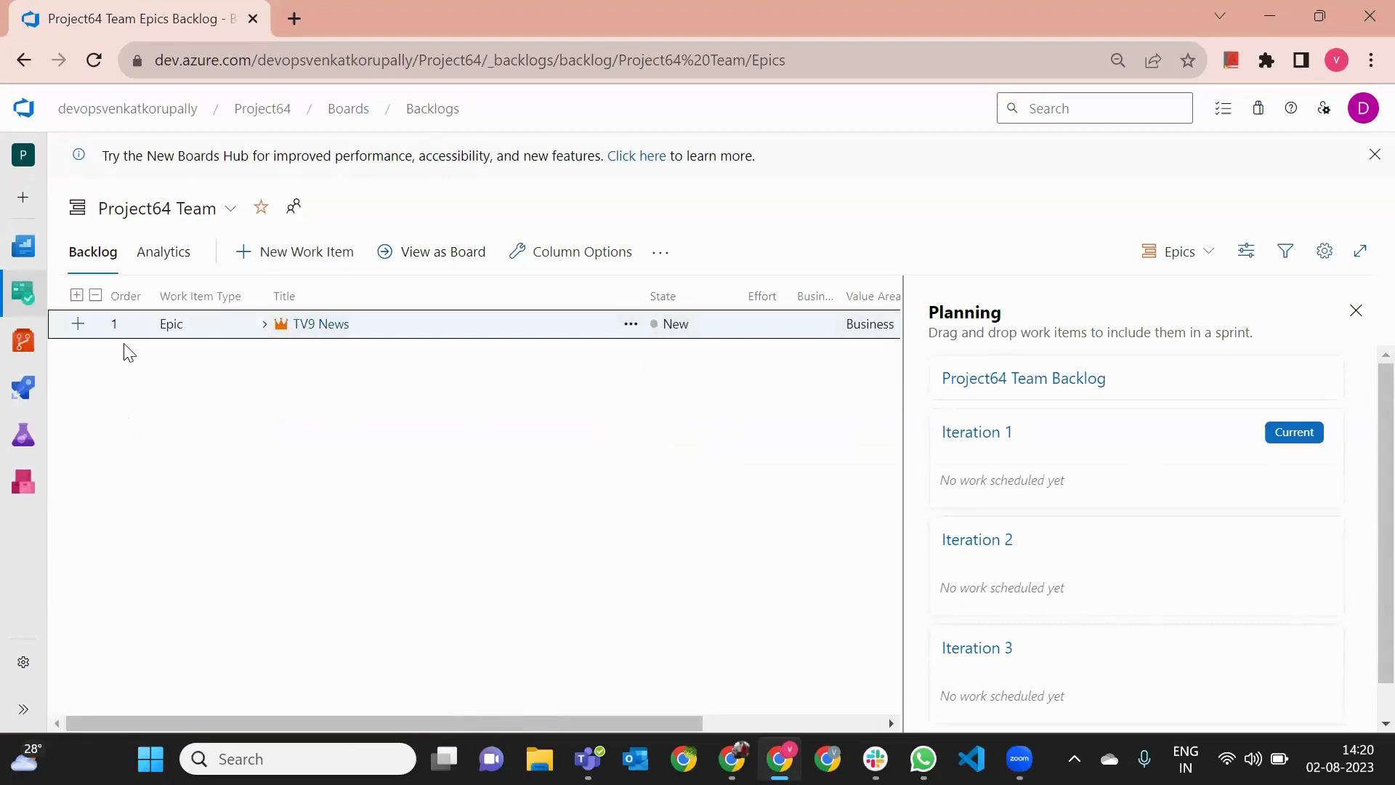
mouse_move(22, 341)
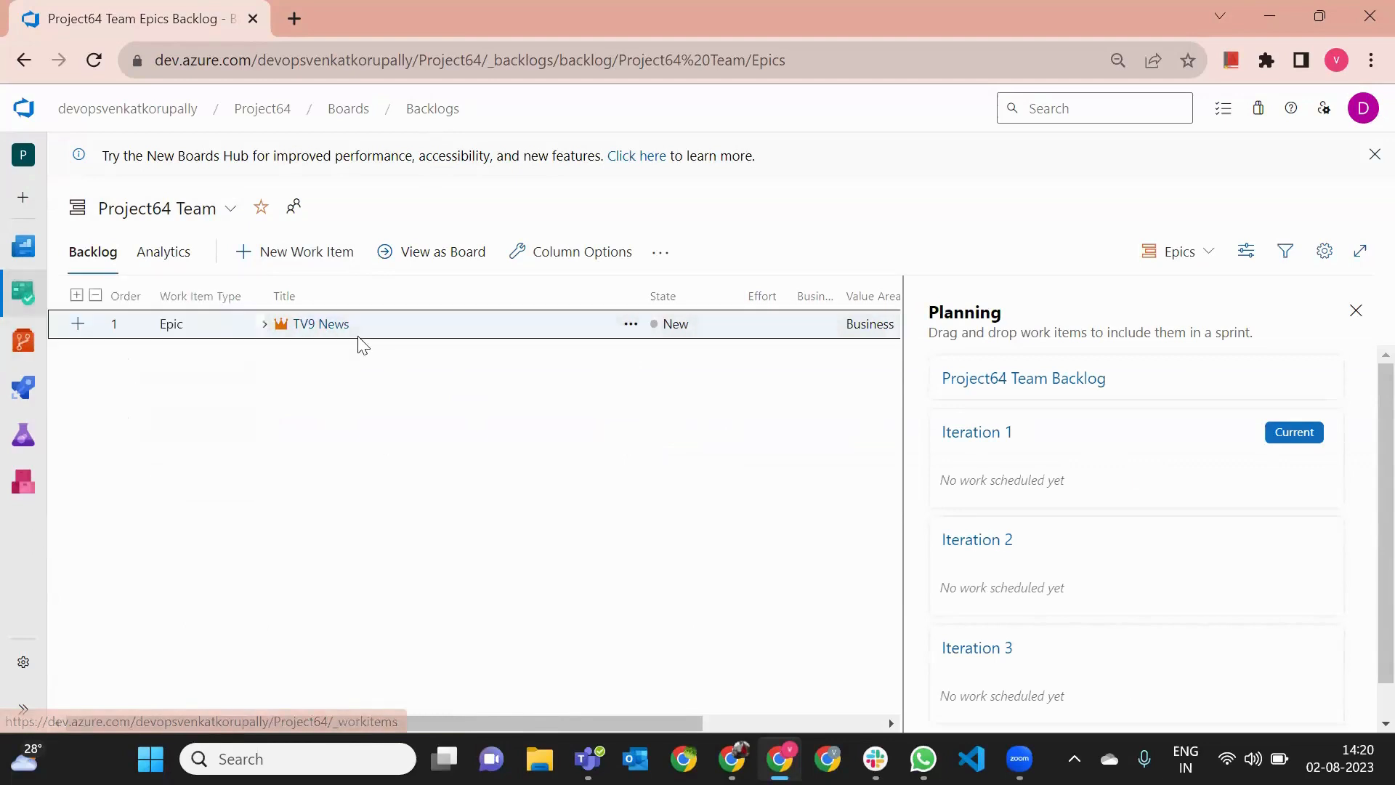
click(264, 323)
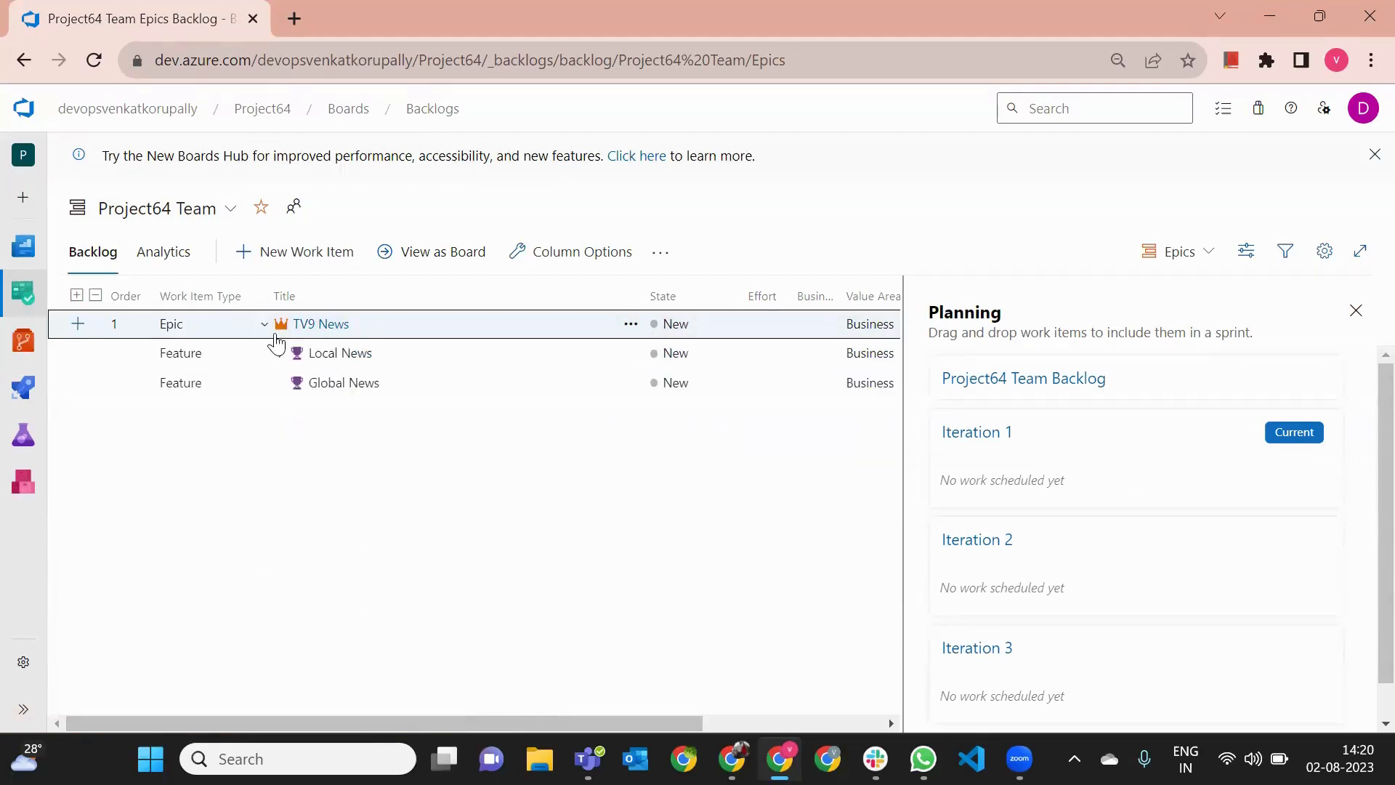
click(280, 353)
click(295, 383)
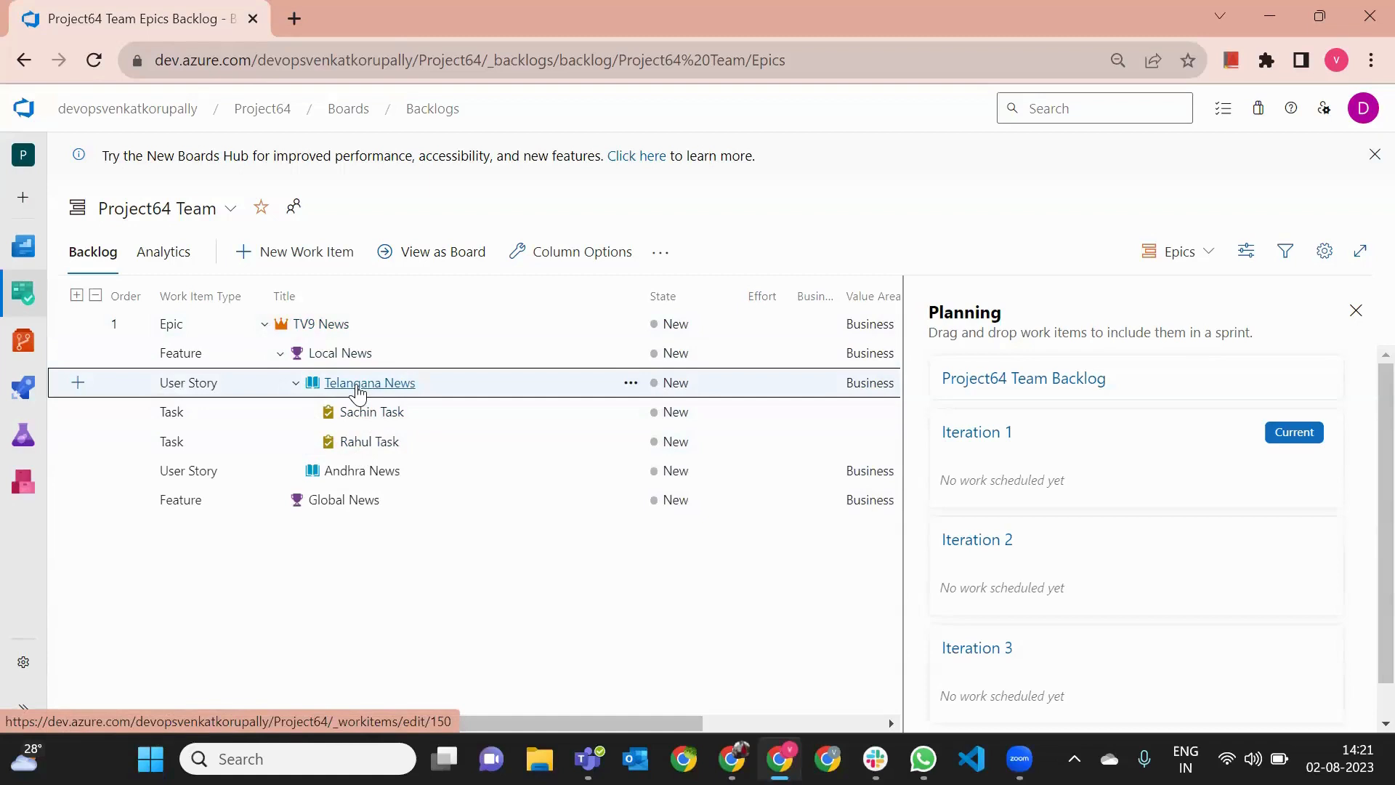
- Open the Project64 repository's files and initialize its main branch with a README and no .gitignore
mouse_move(19, 309)
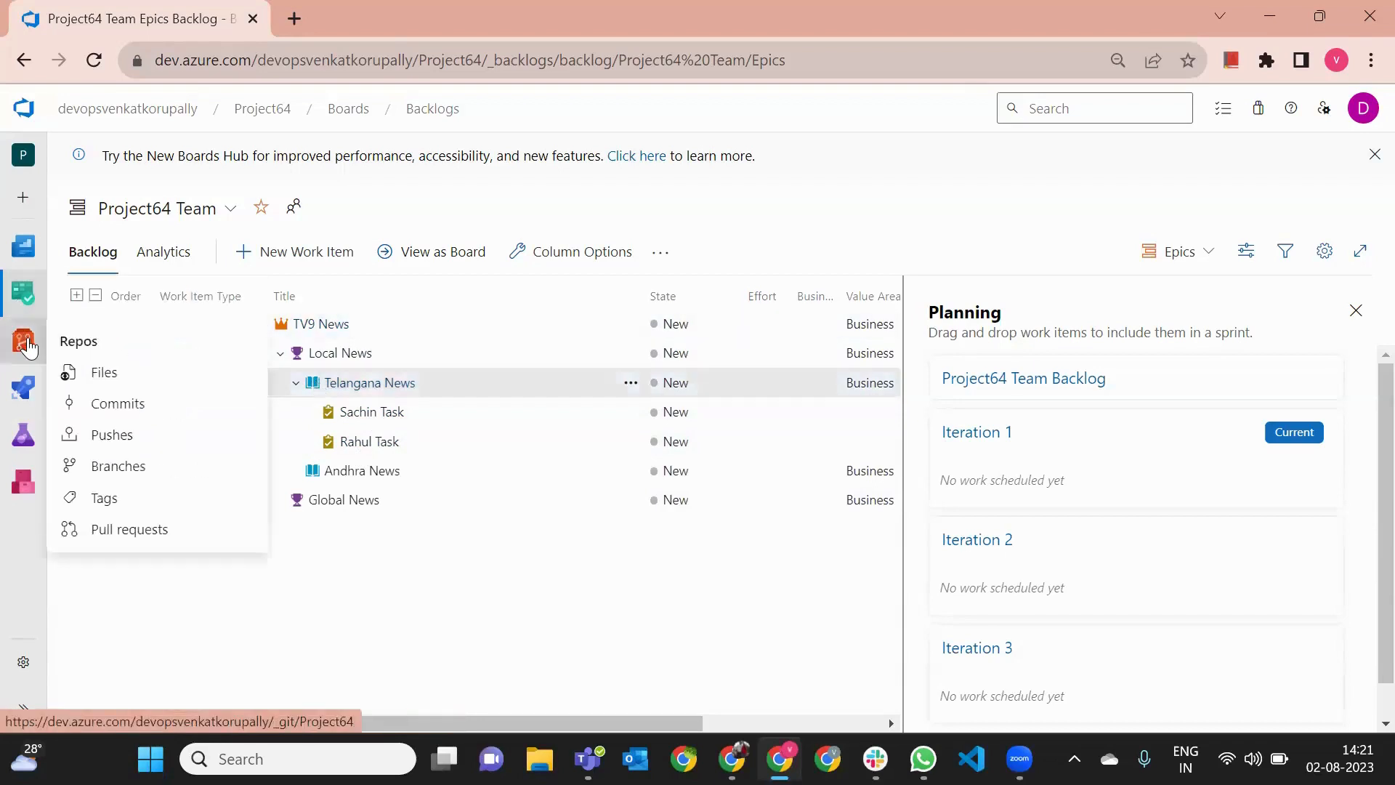
click(104, 373)
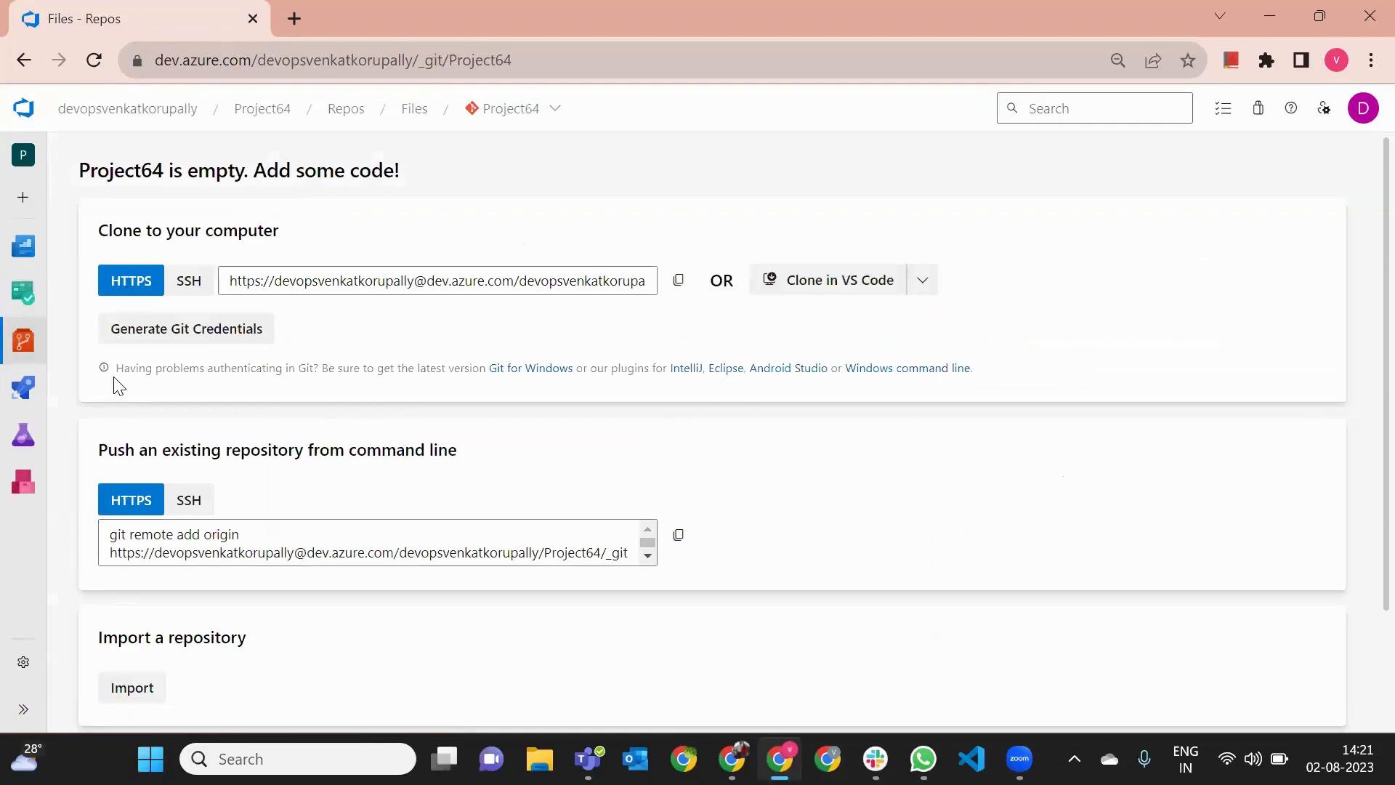
mouse_move(21, 340)
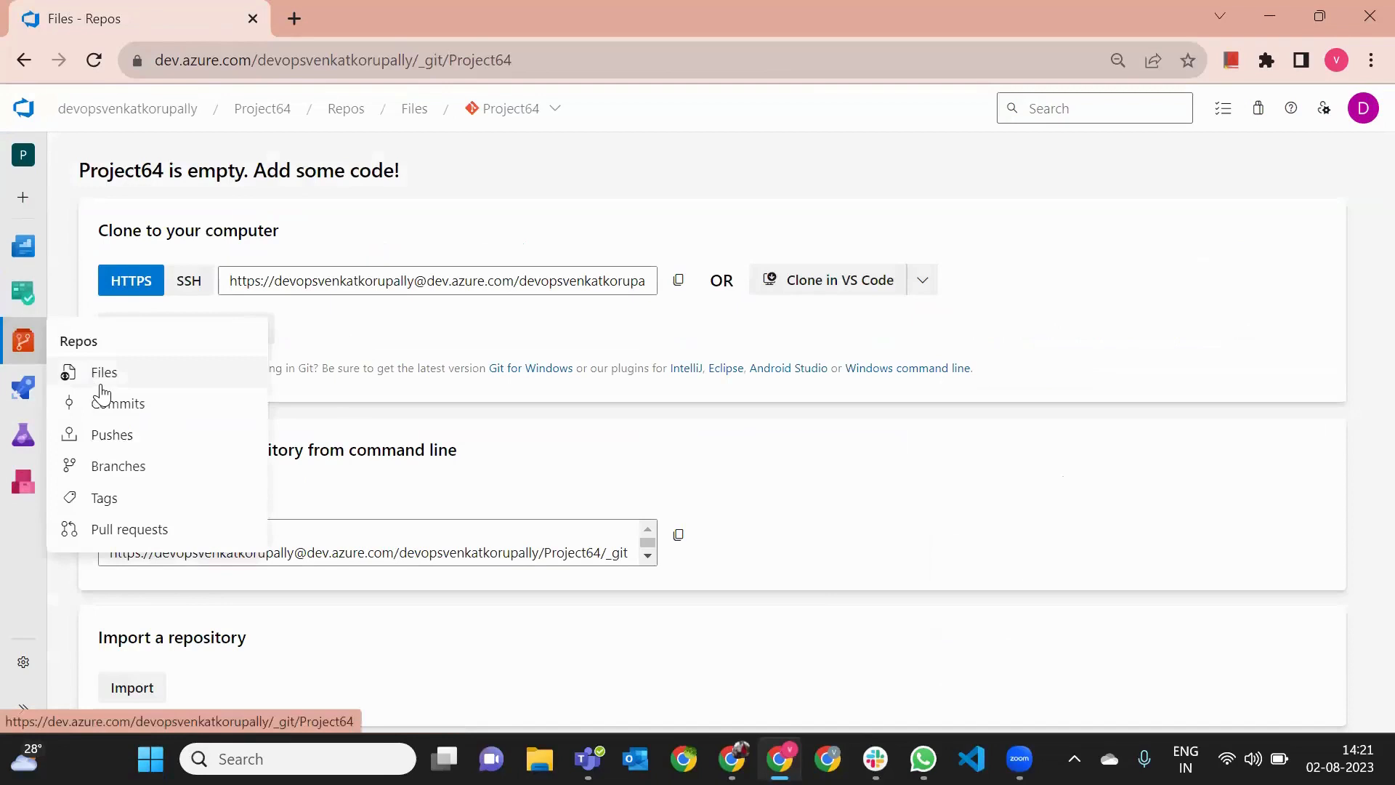
click(101, 385)
scroll(404, 552, down, 1)
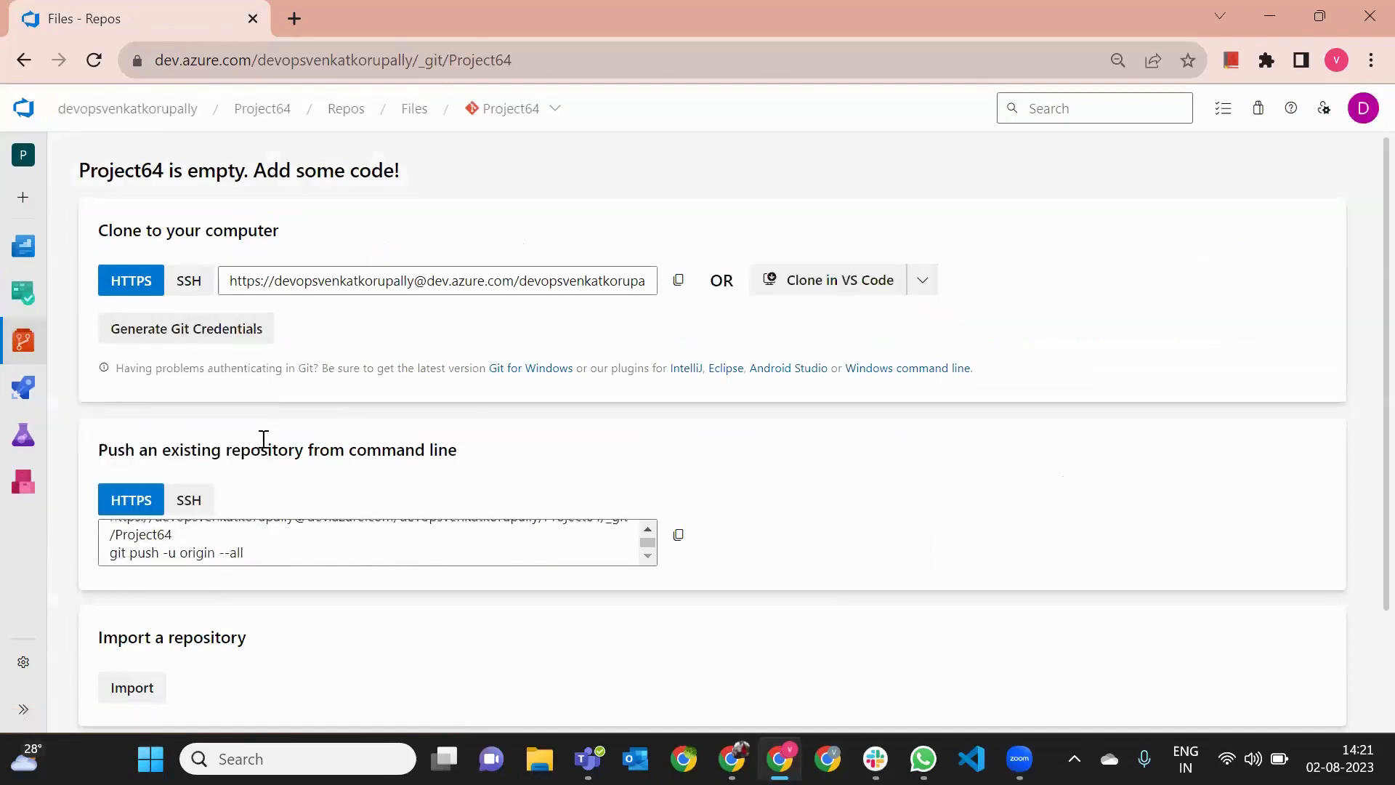
scroll(634, 496, down, 1)
scroll(636, 501, down, 1)
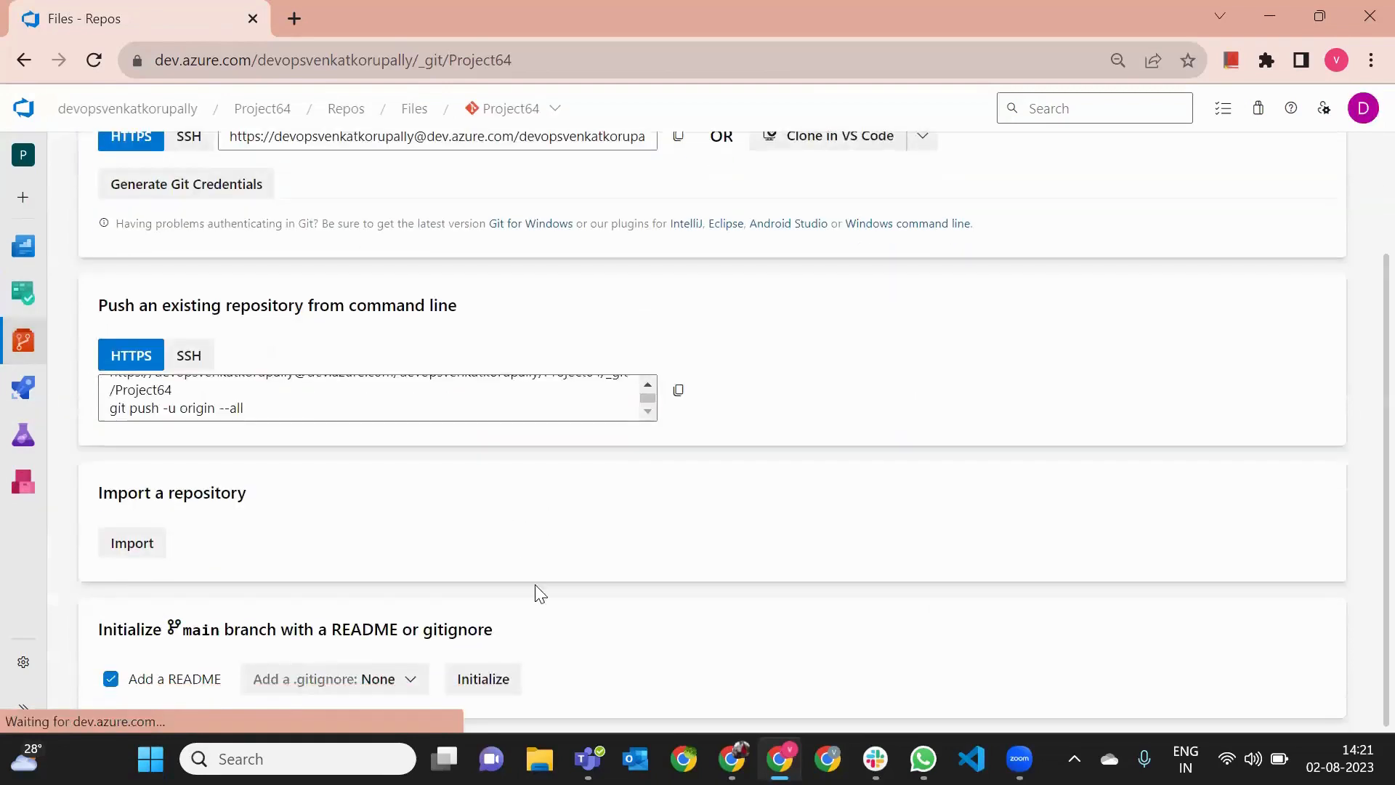
click(514, 680)
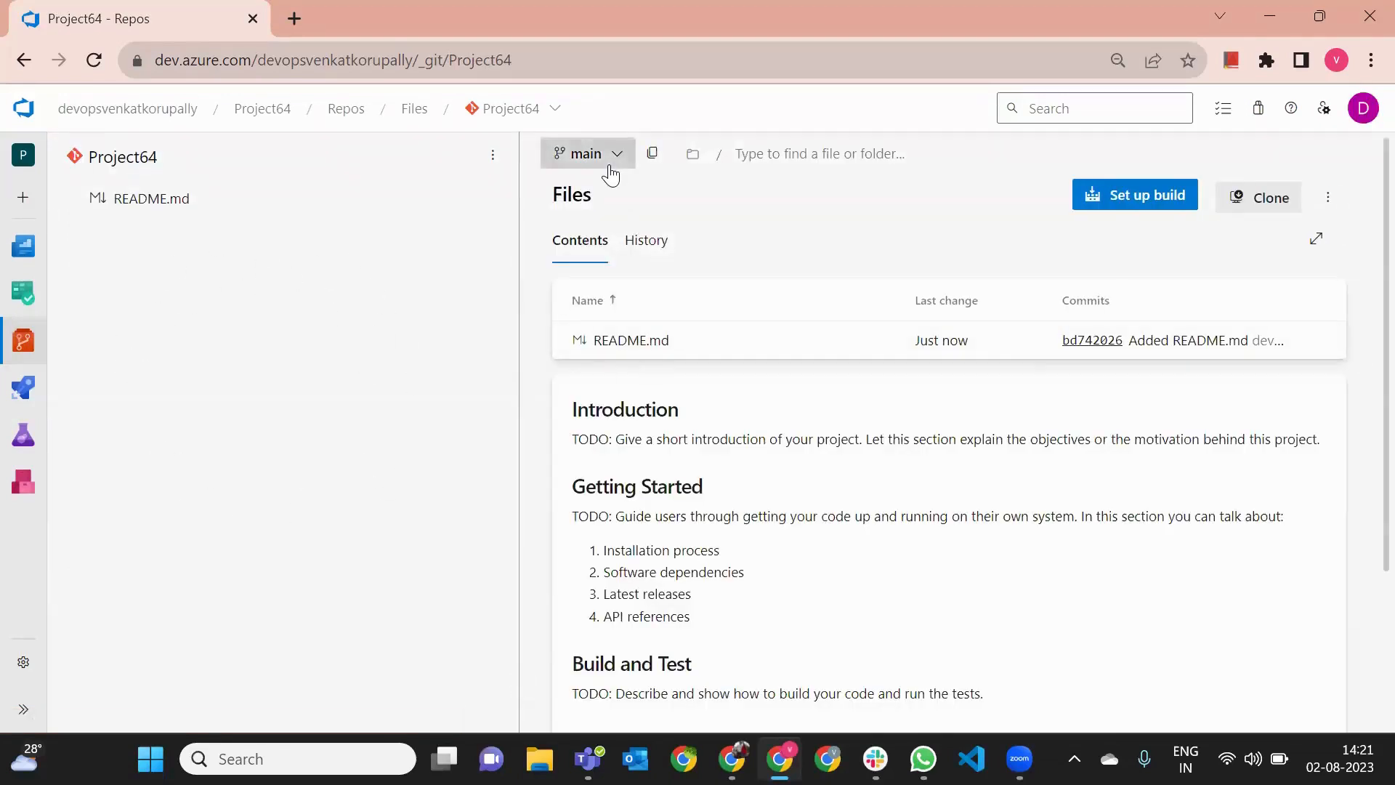
- Examine the available branches and repositories in Project64 without changing the selection
click(609, 167)
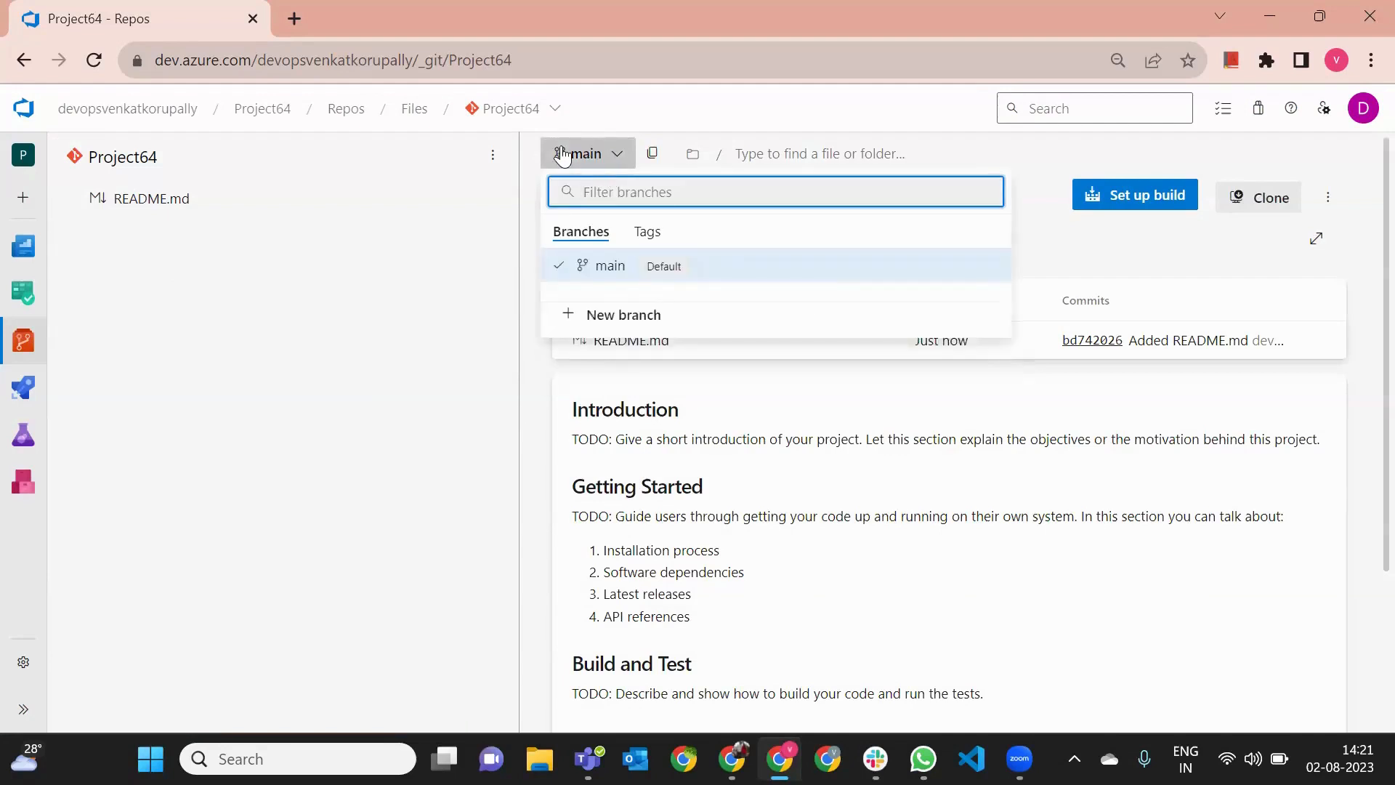
click(600, 161)
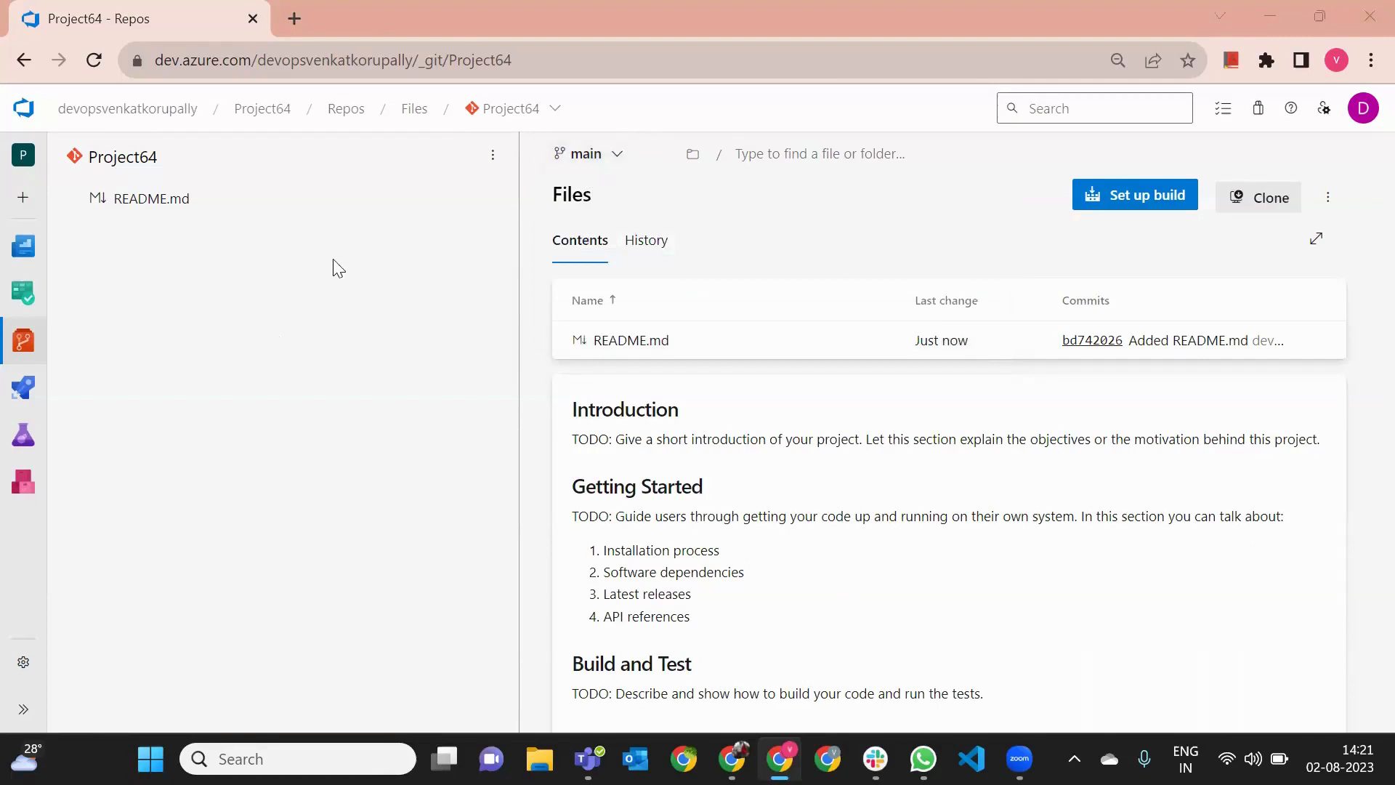
click(522, 111)
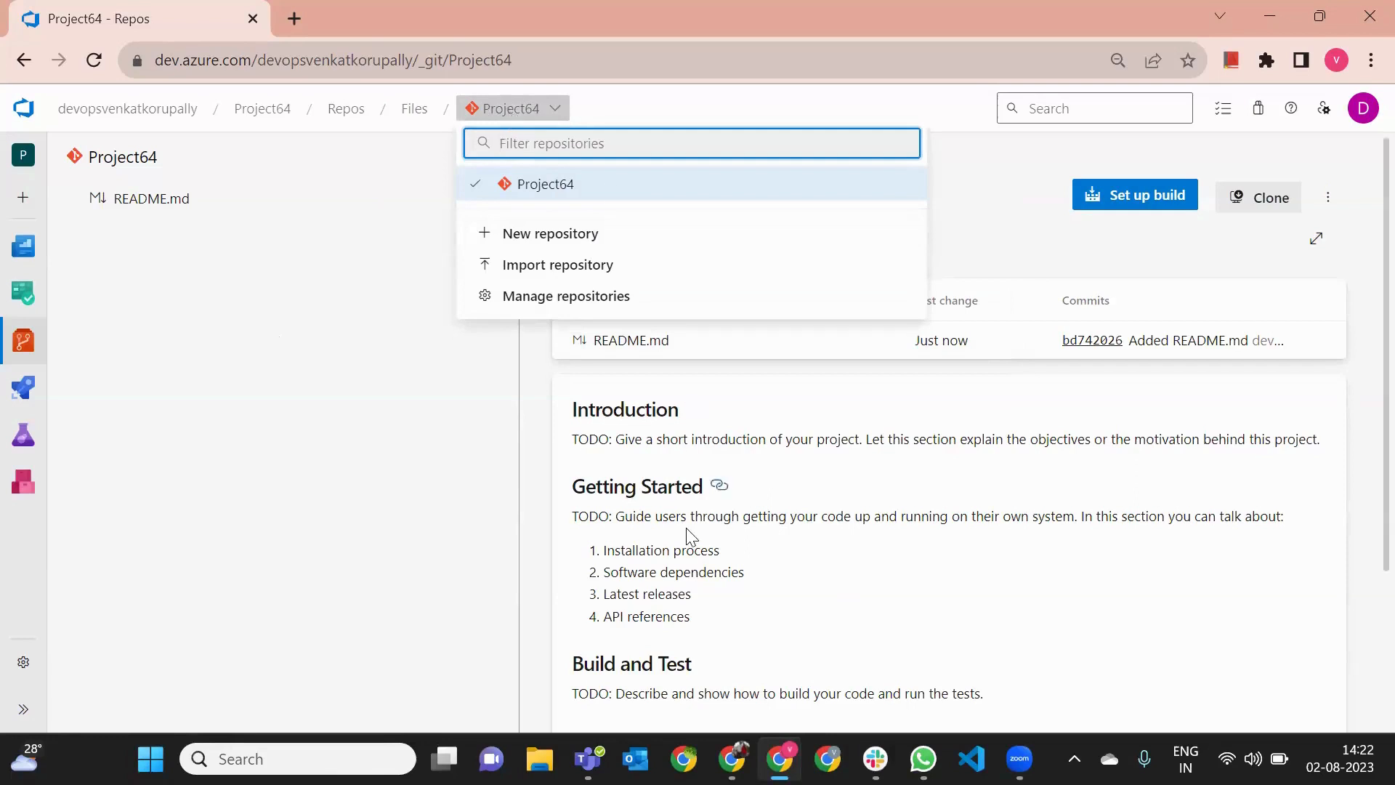
click(734, 356)
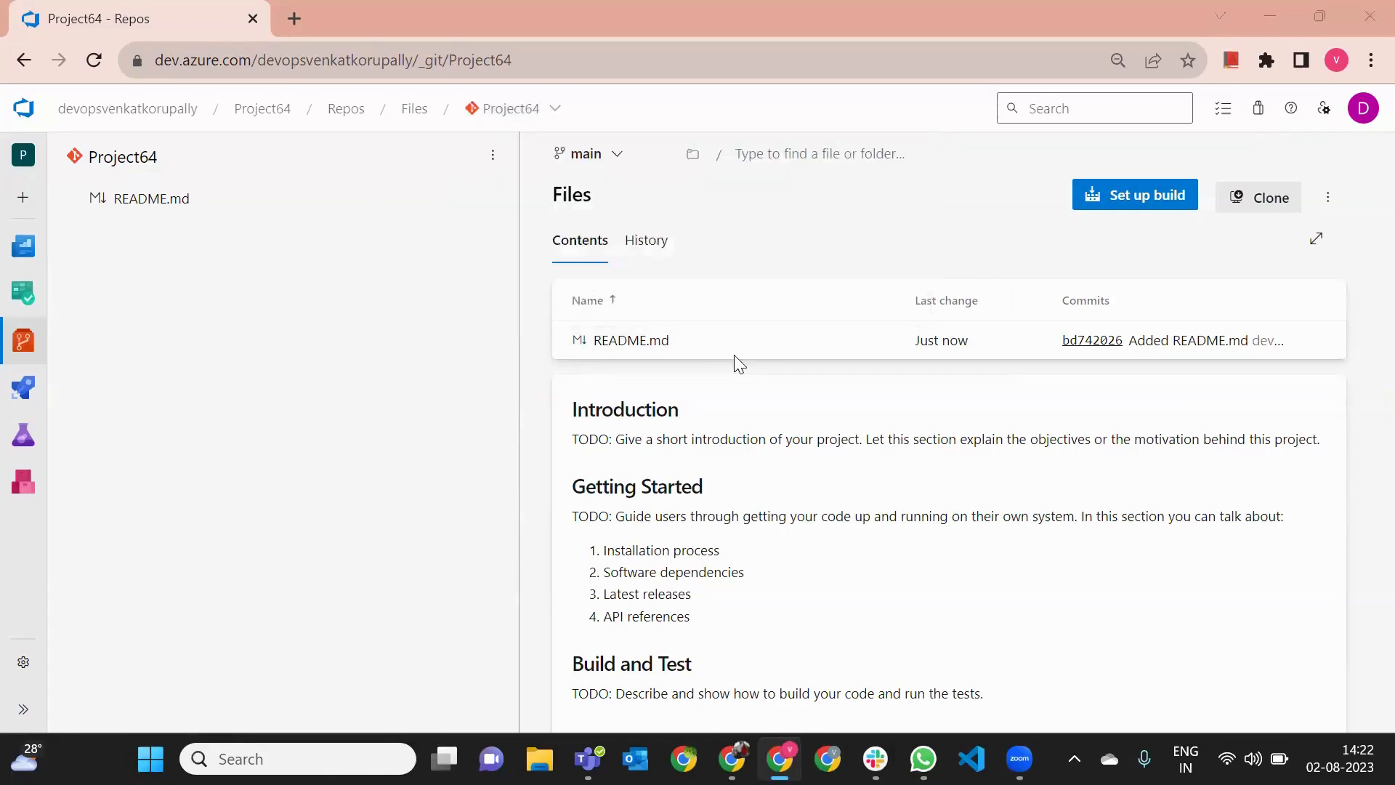
click(616, 157)
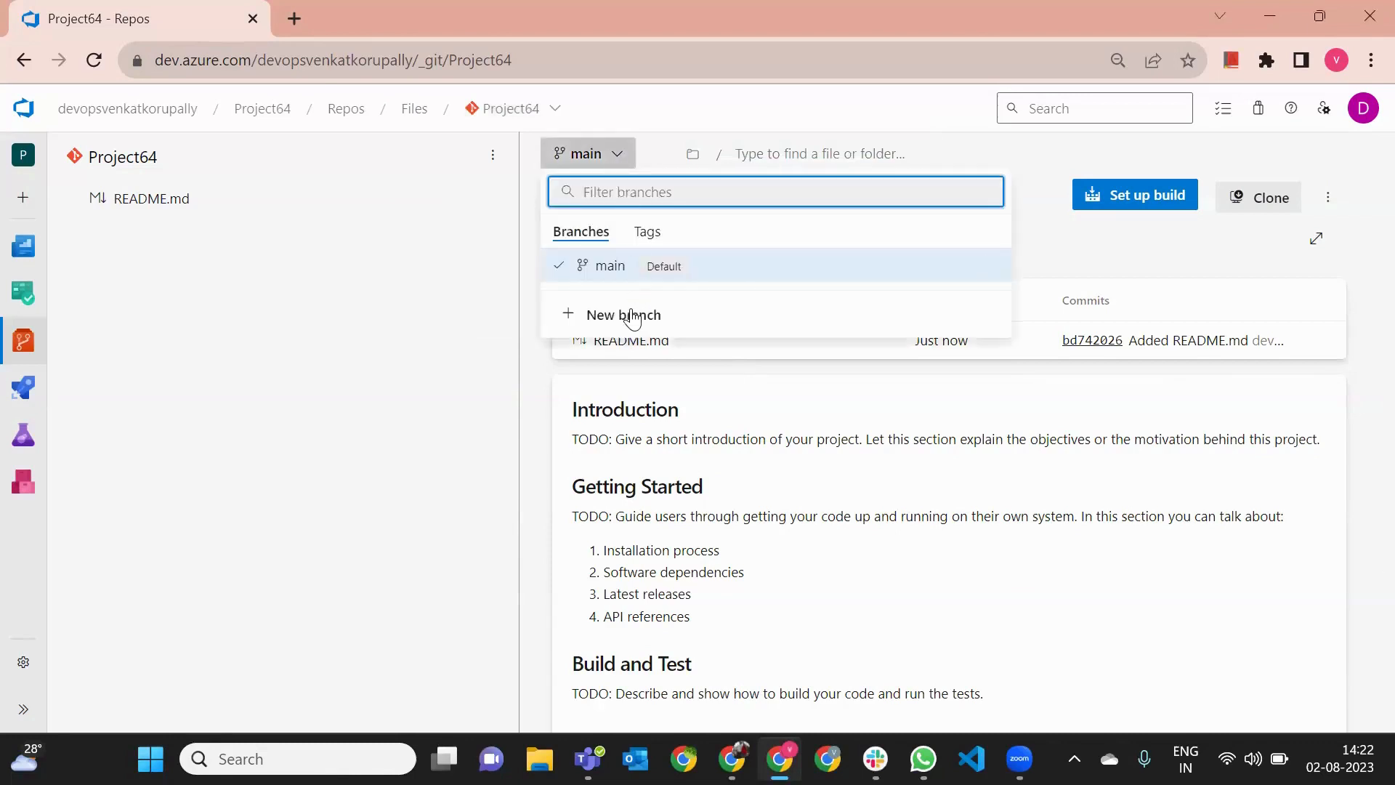
click(395, 286)
- Create a new Git repository named "Front End Code" with a README
click(512, 108)
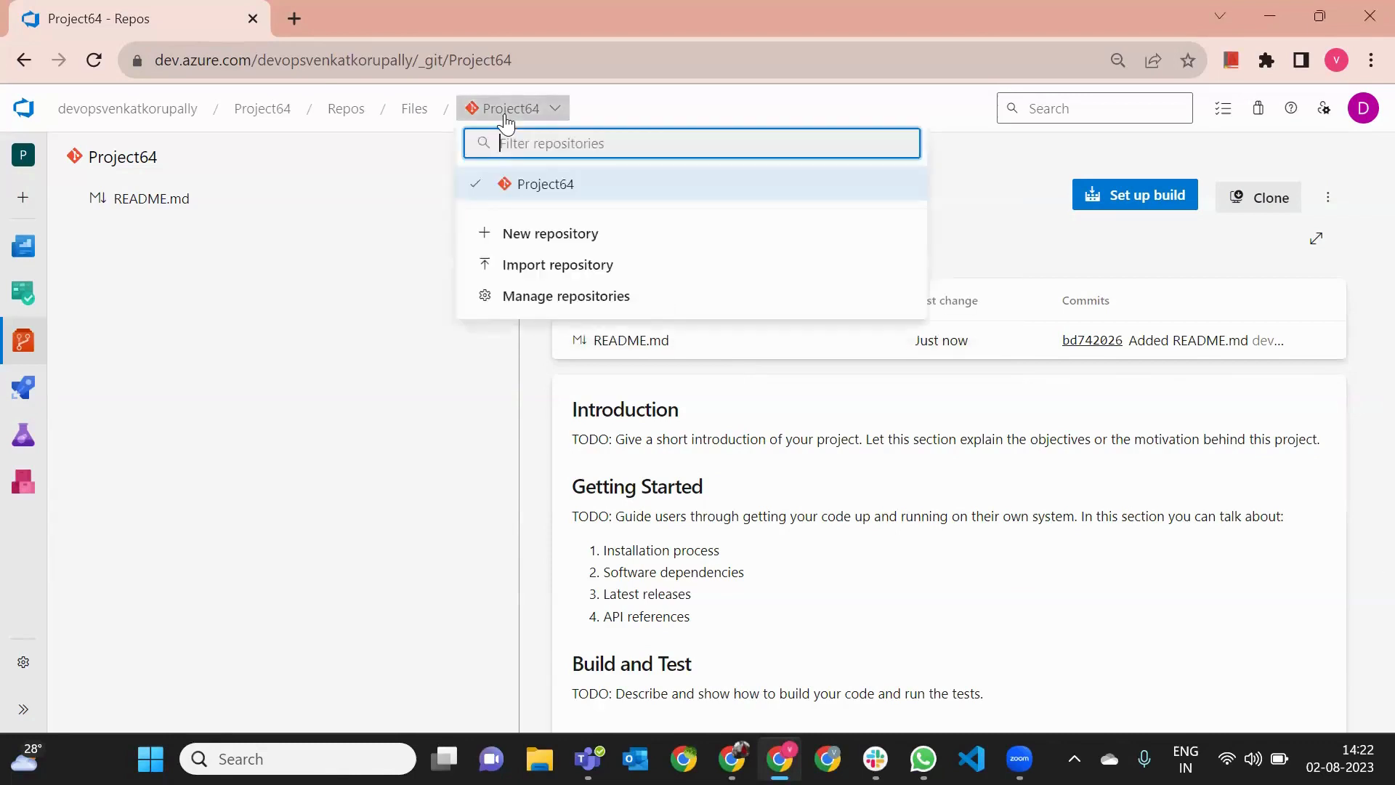
click(515, 239)
click(1015, 282)
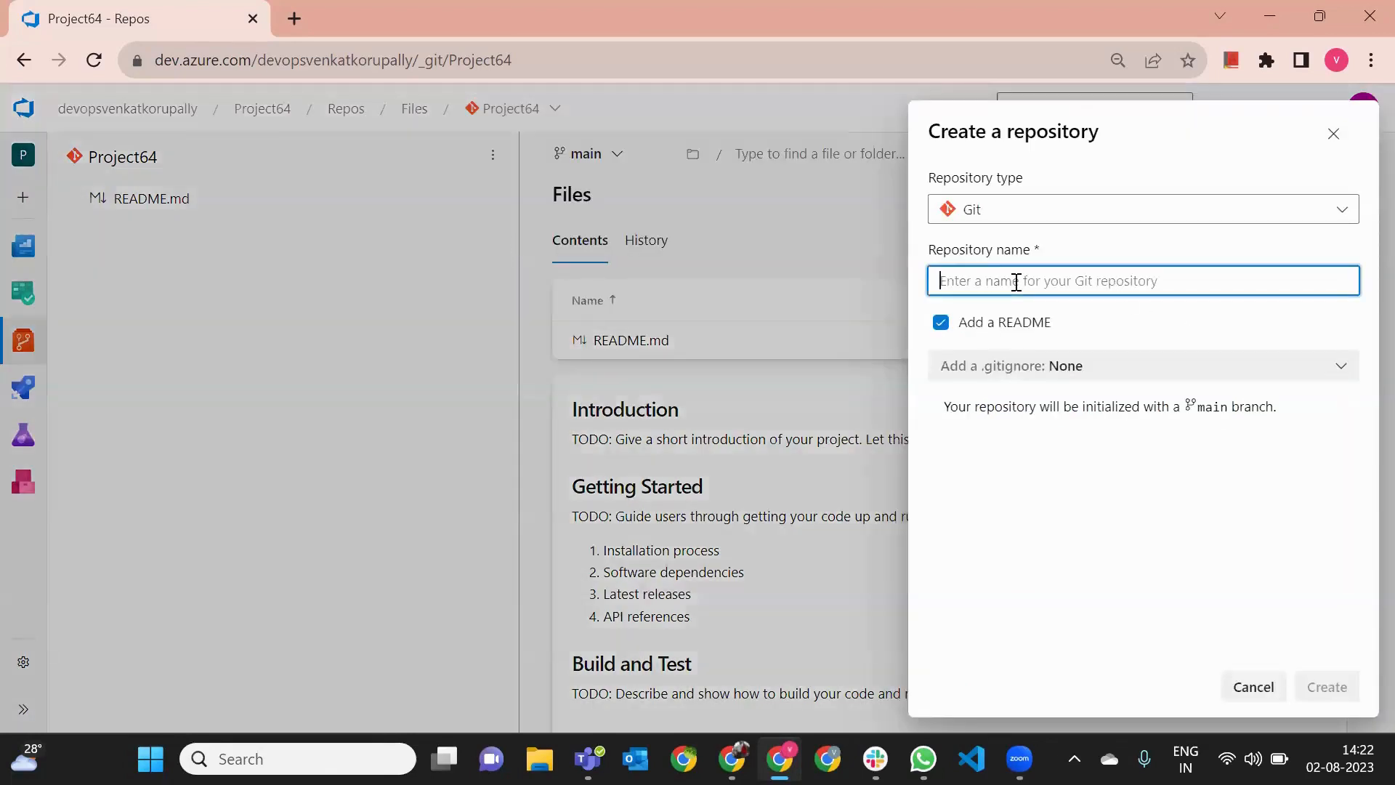
text(Front)
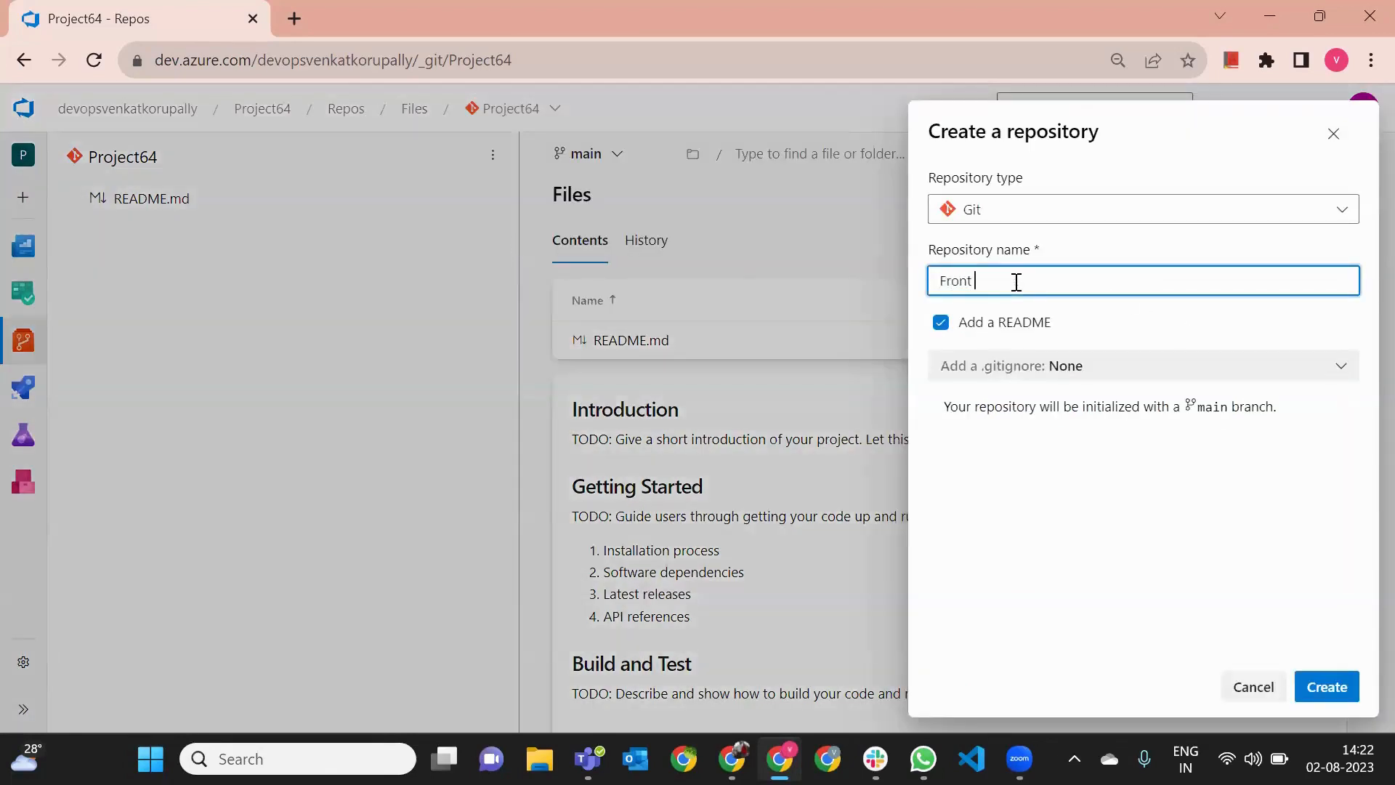
text( End Prog)
key(BackSpace)
key(BackSpace)
key(BackSpace)
key(BackSpace)
text(Code)
click(1337, 690)
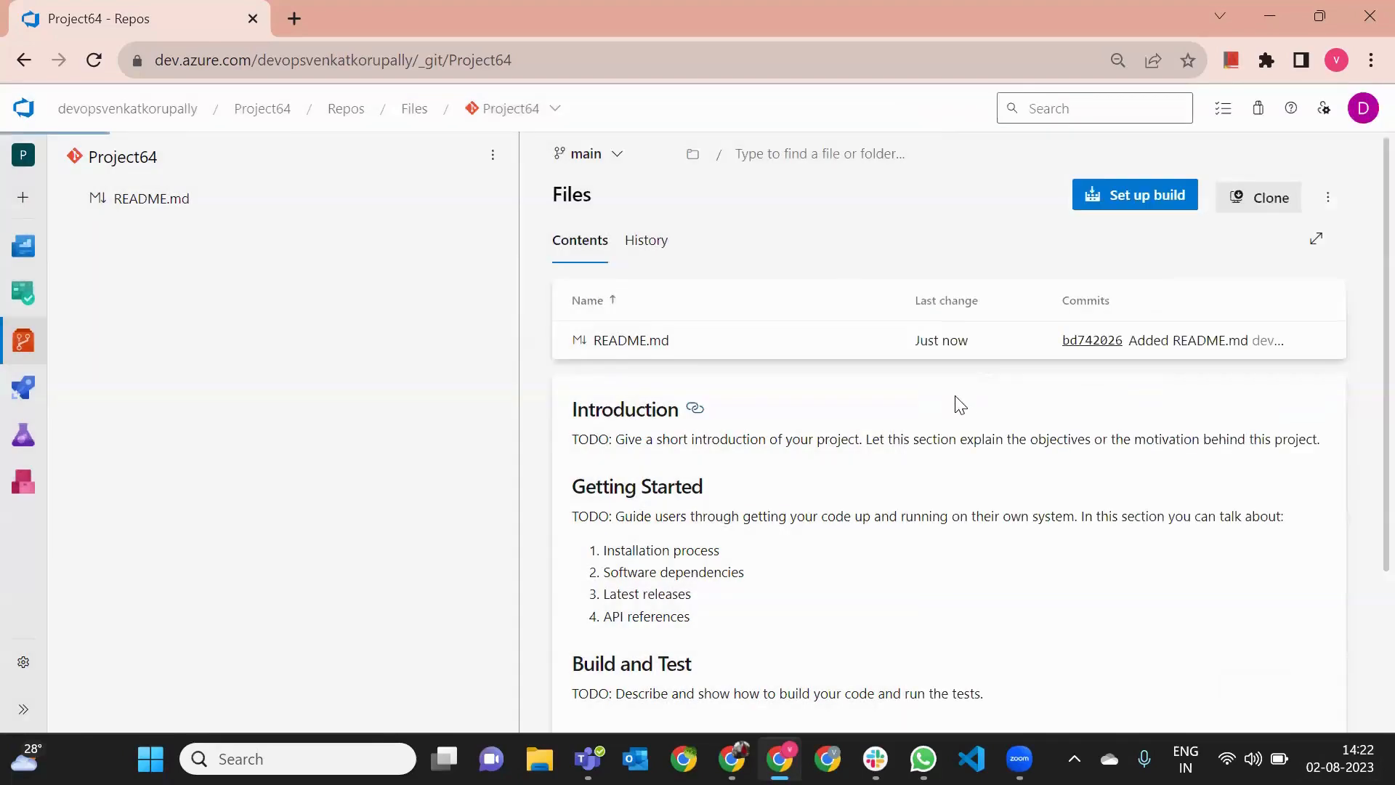
- Create another Git repository named "Back End Code" with a README
click(528, 117)
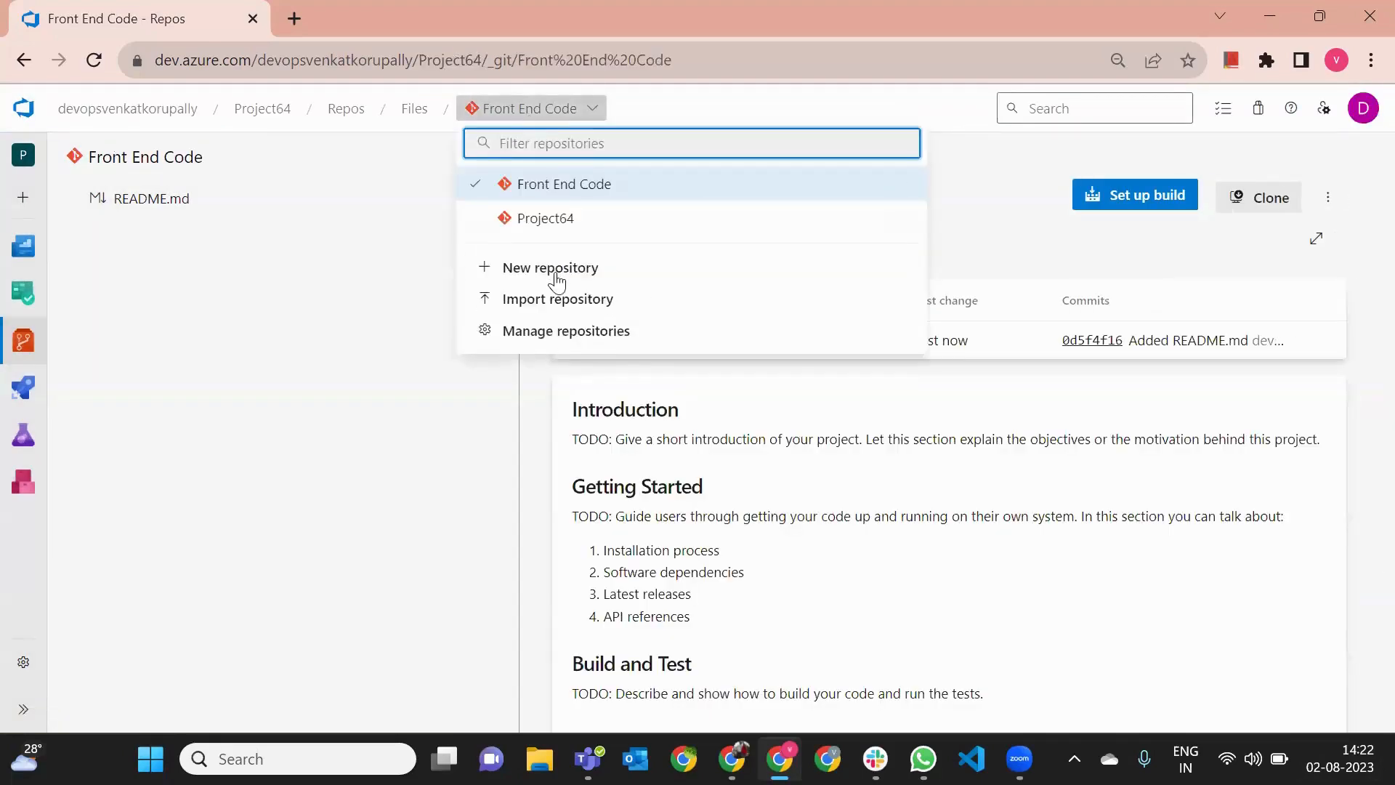
click(555, 268)
click(1077, 281)
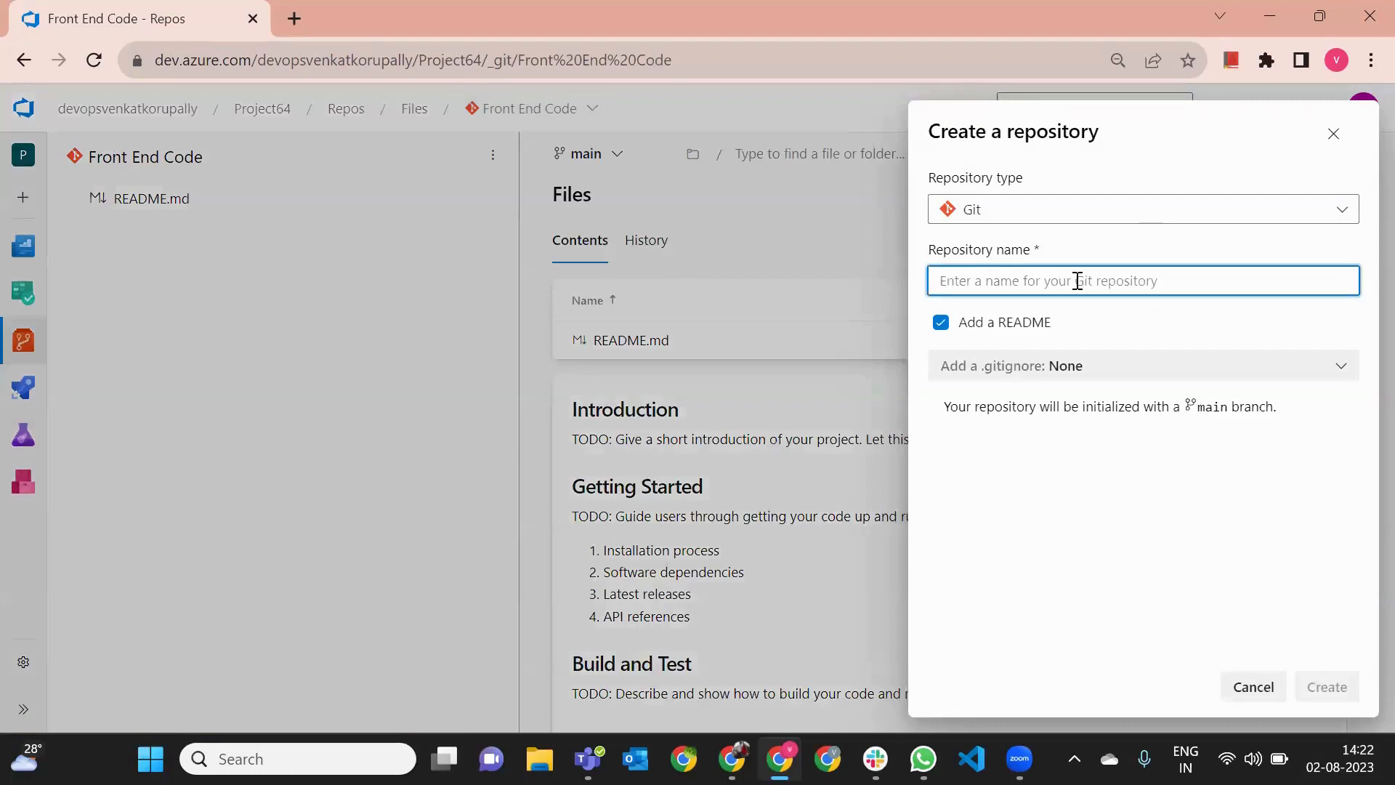
text(BAc)
key(BackSpace)
key(BackSpace)
text(ack )
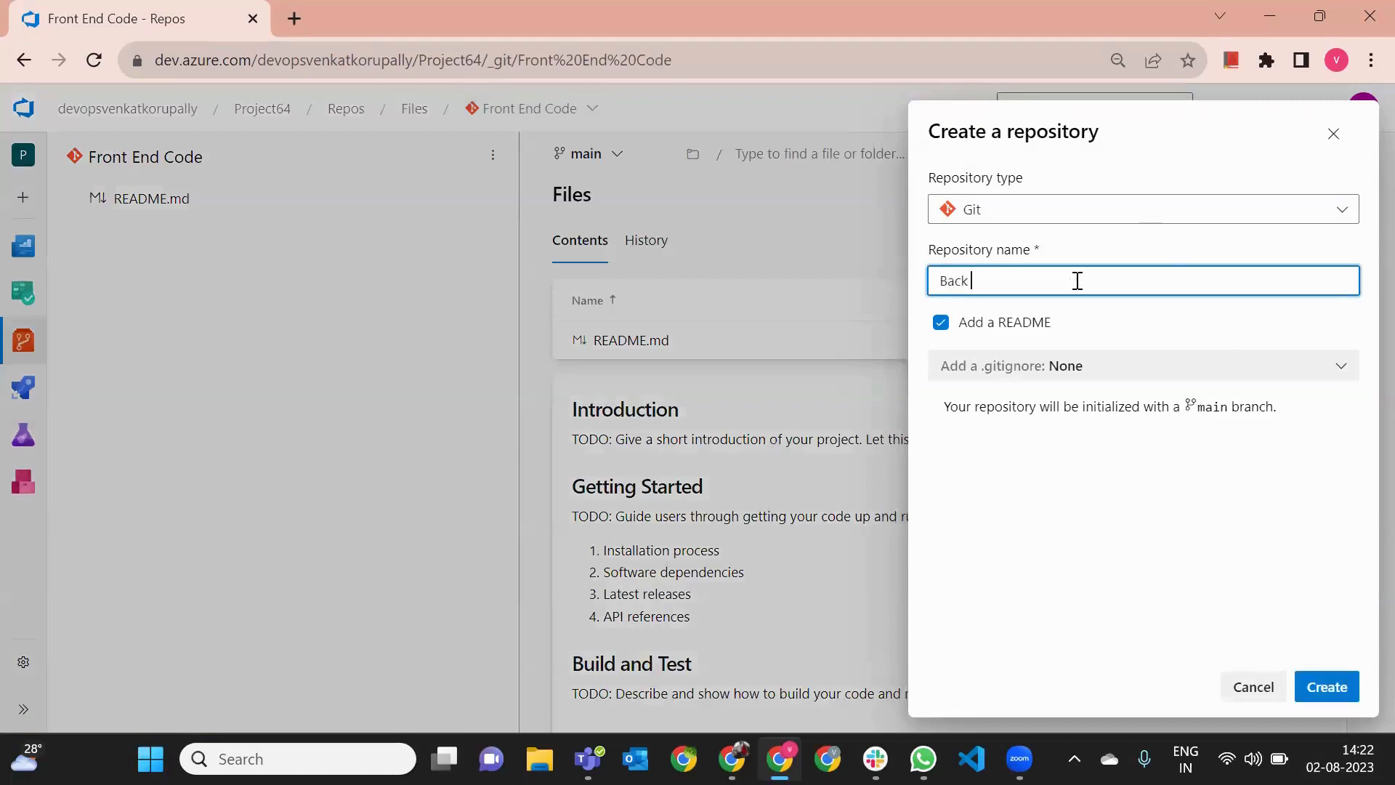
text(End Code)
click(1332, 684)
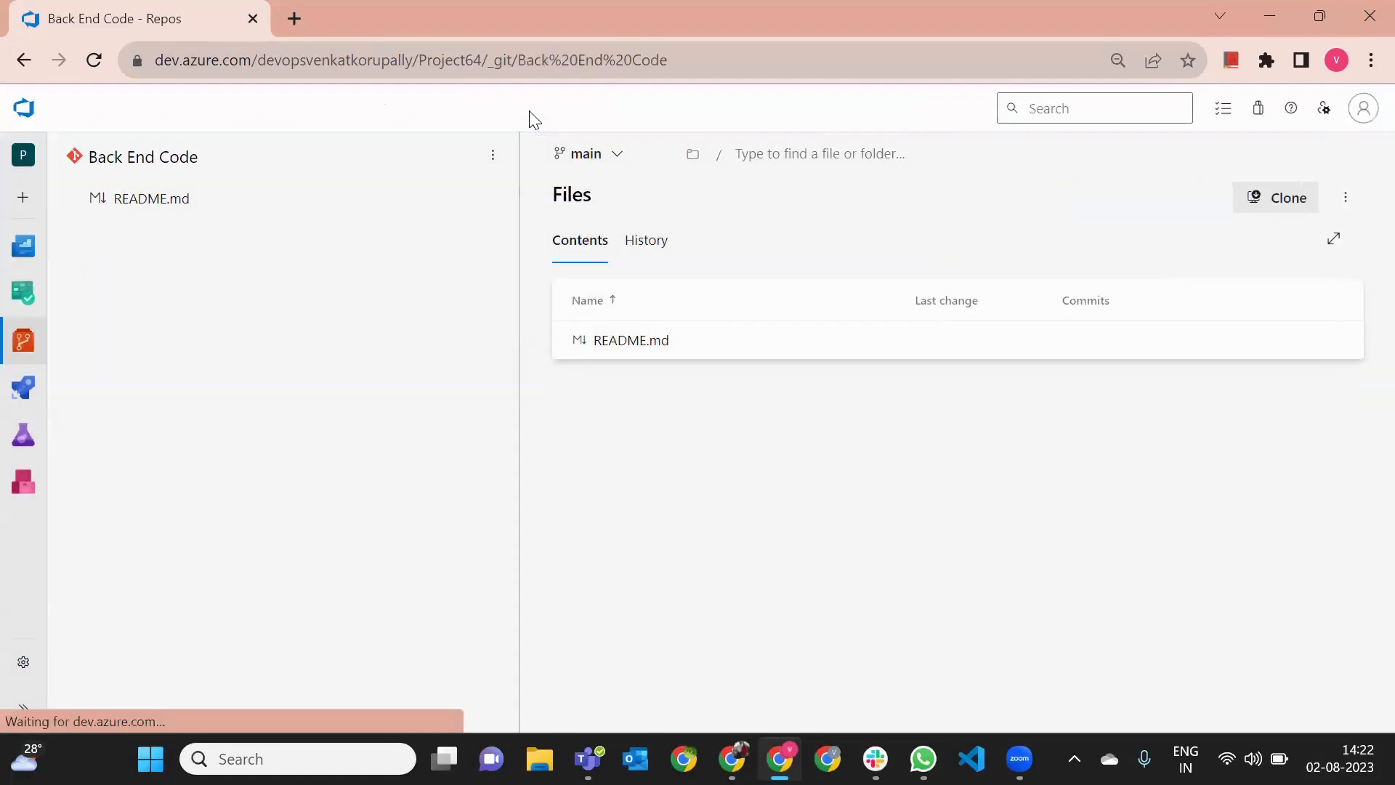
- Create a third Git repository named "Database Repo" with a README
click(529, 109)
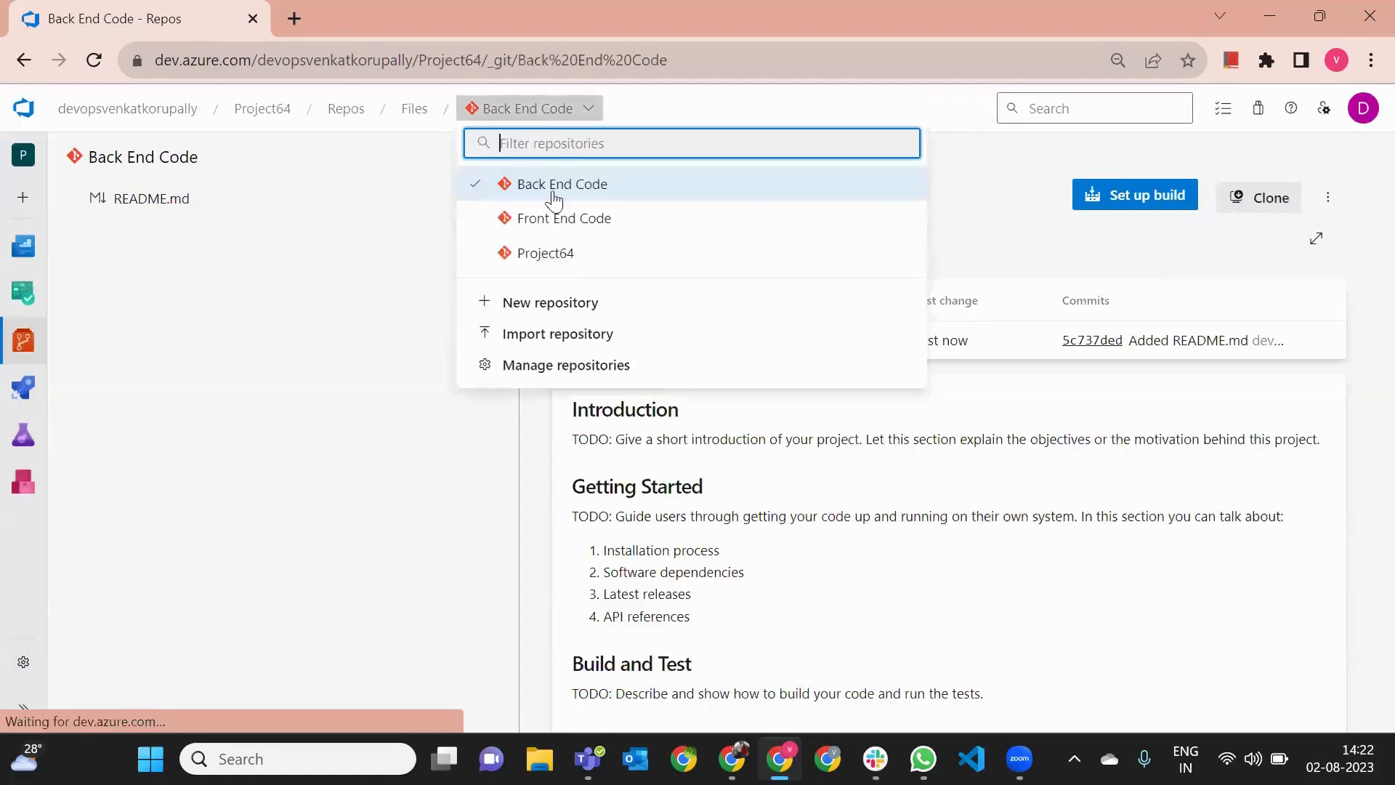
click(547, 309)
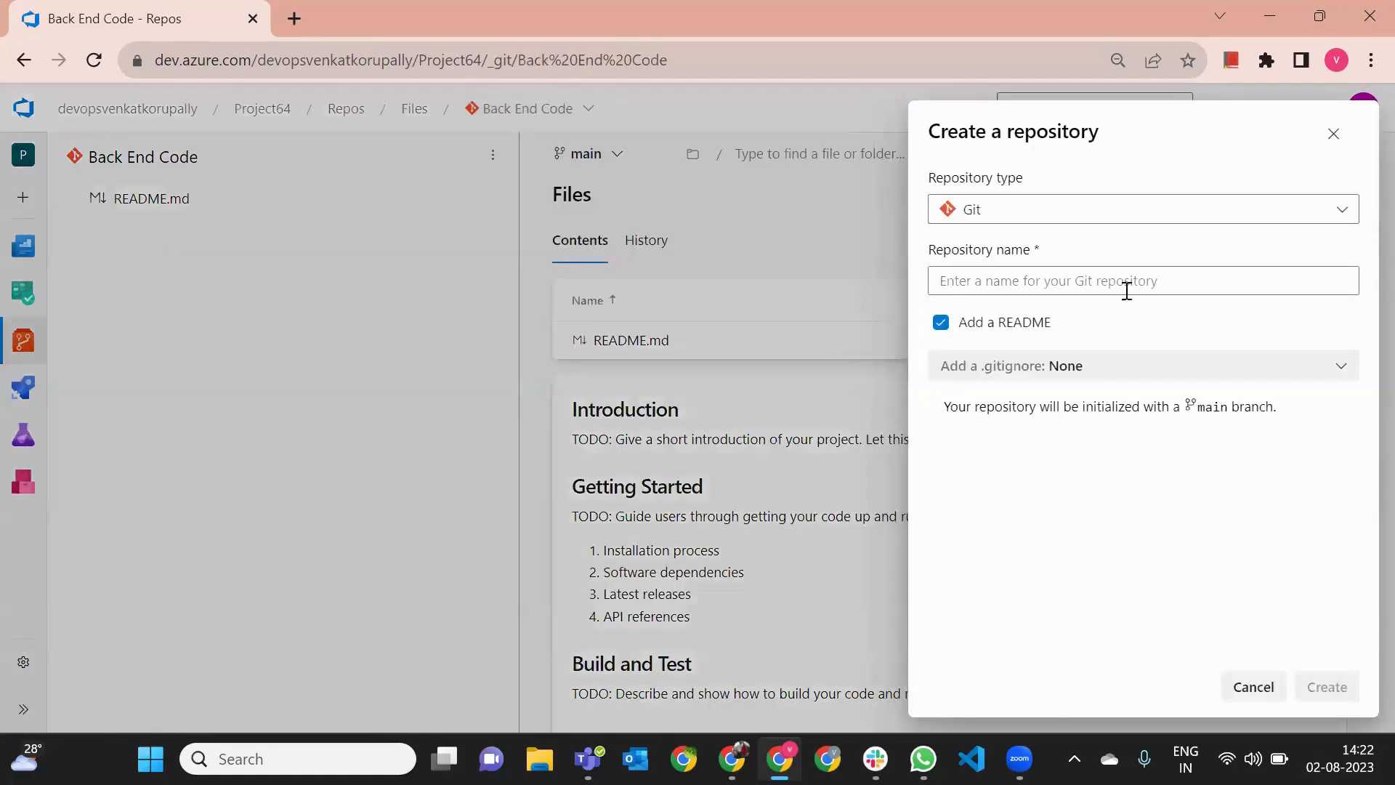
click(1068, 281)
text(Database Repo)
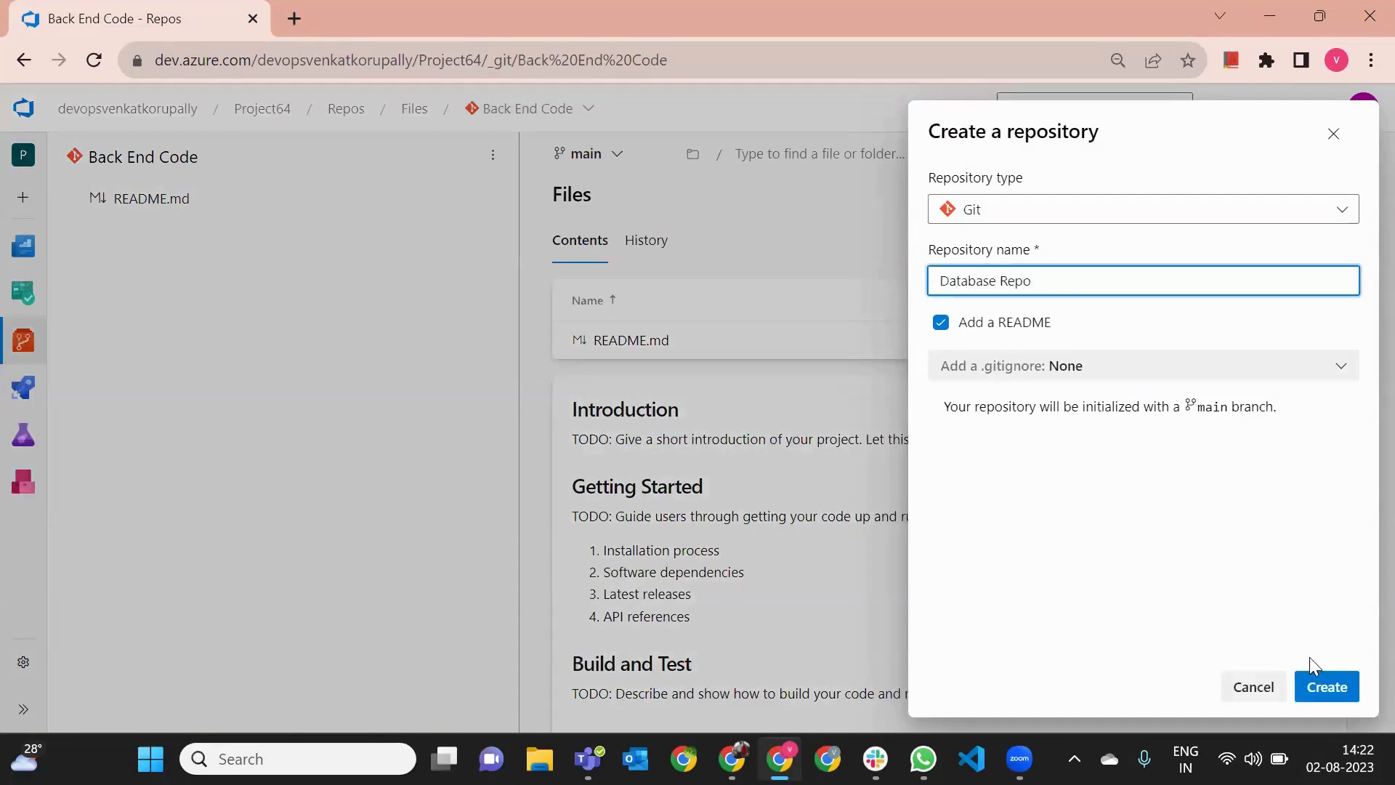
click(1325, 686)
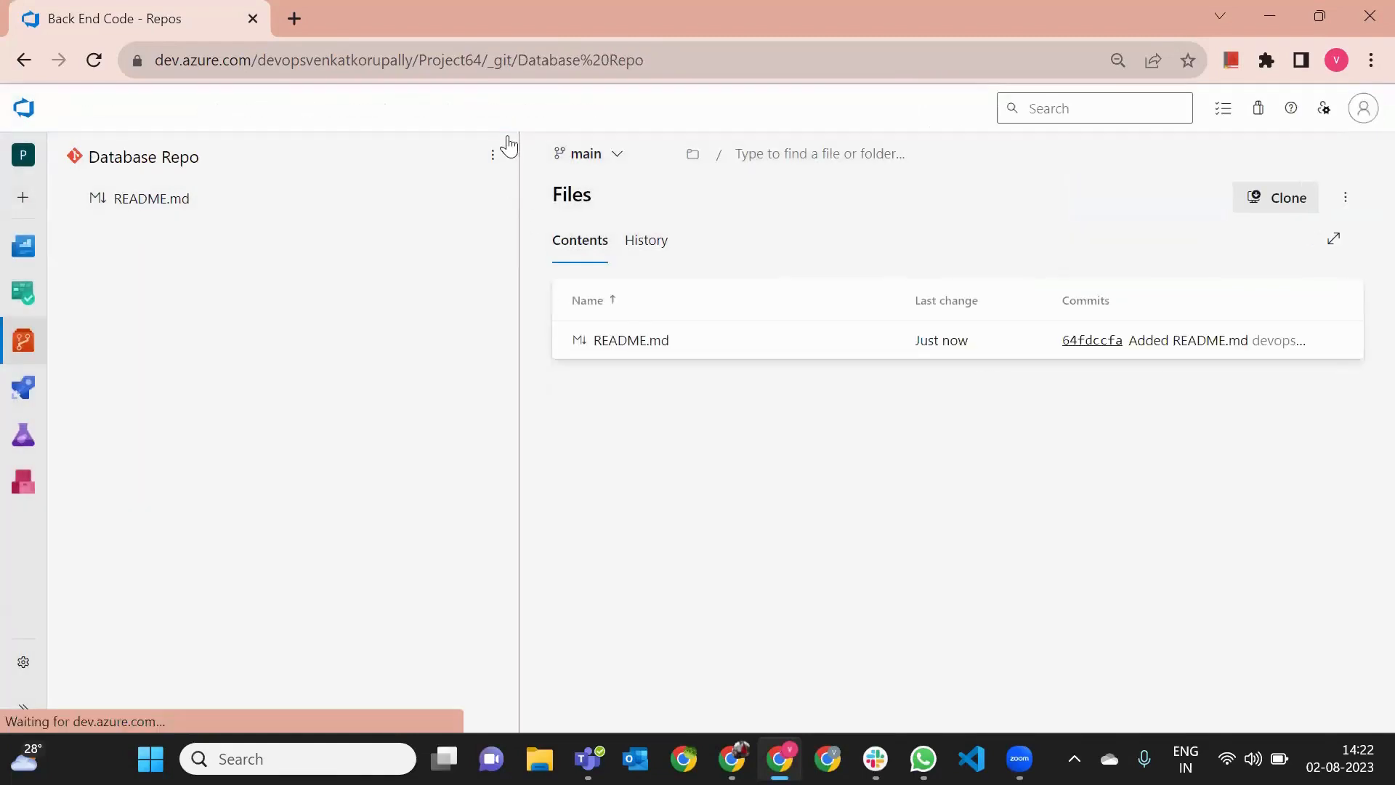
- Switch to the Front End Code repository and copy its HTTPS clone URL
click(527, 108)
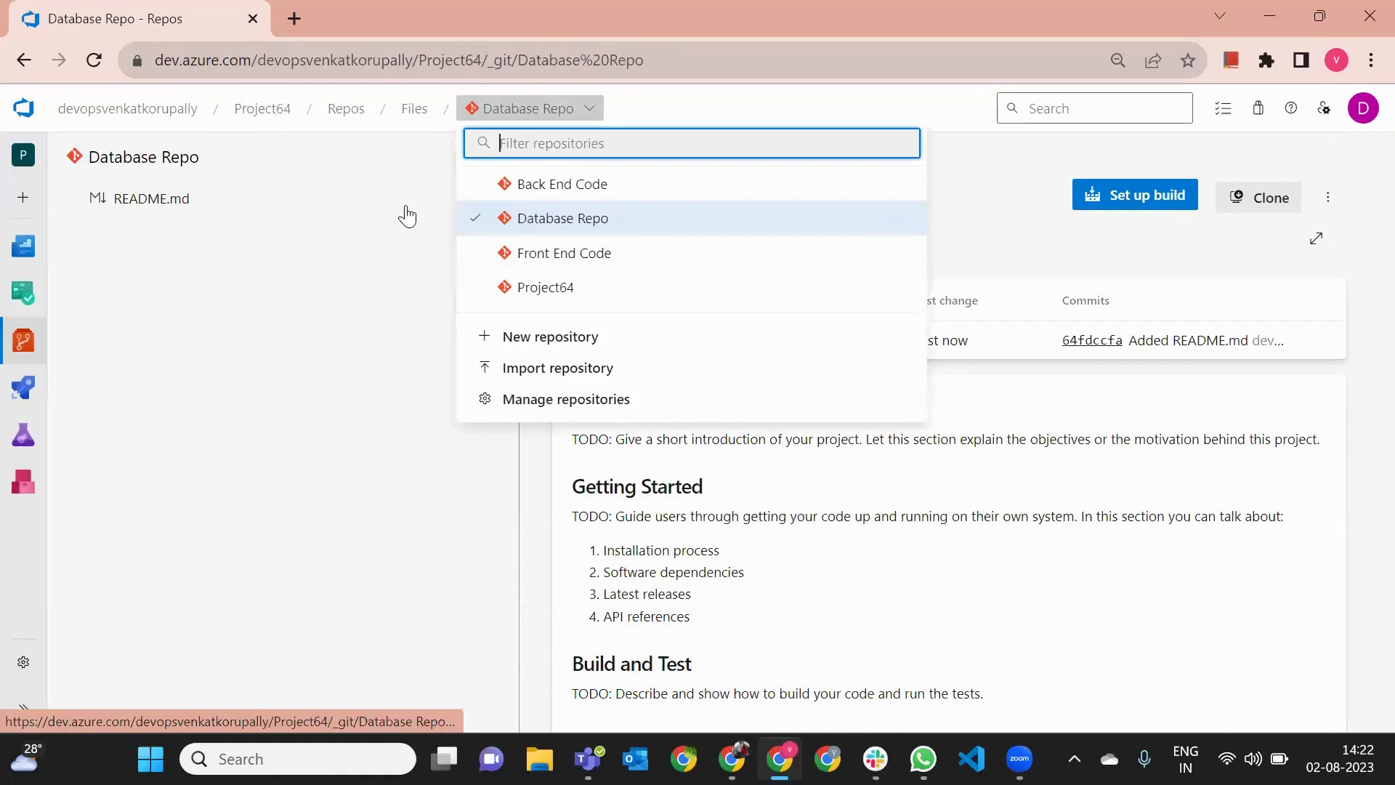
click(576, 254)
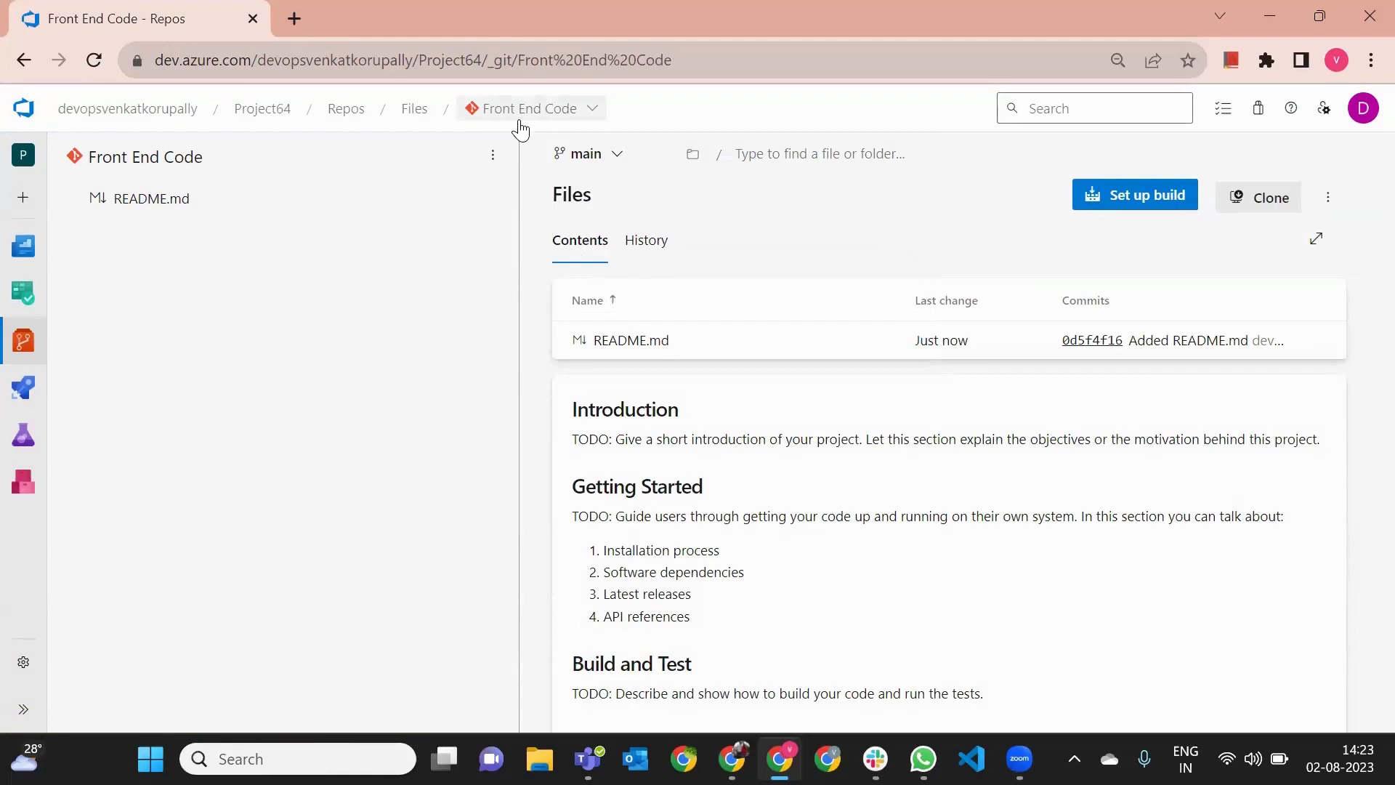
click(1270, 208)
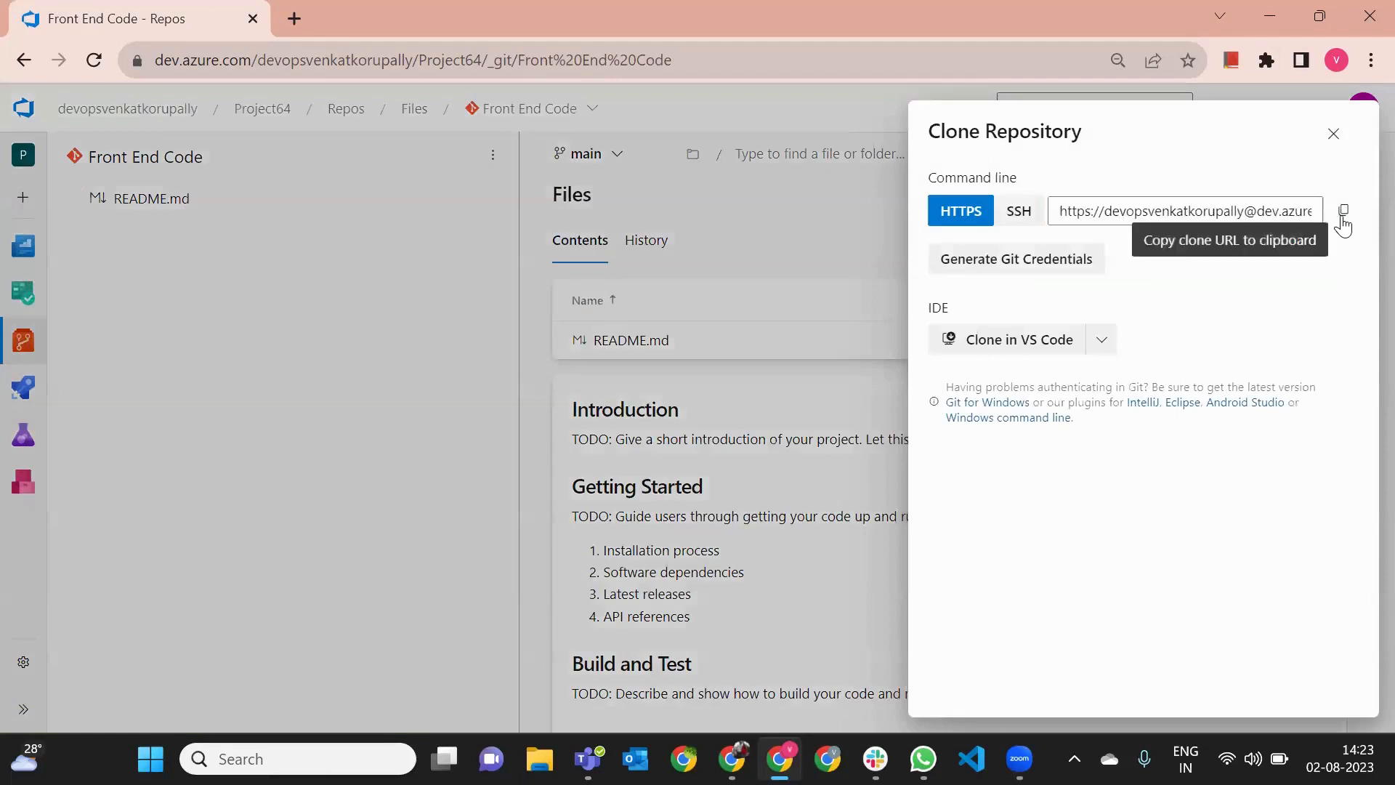
click(1343, 225)
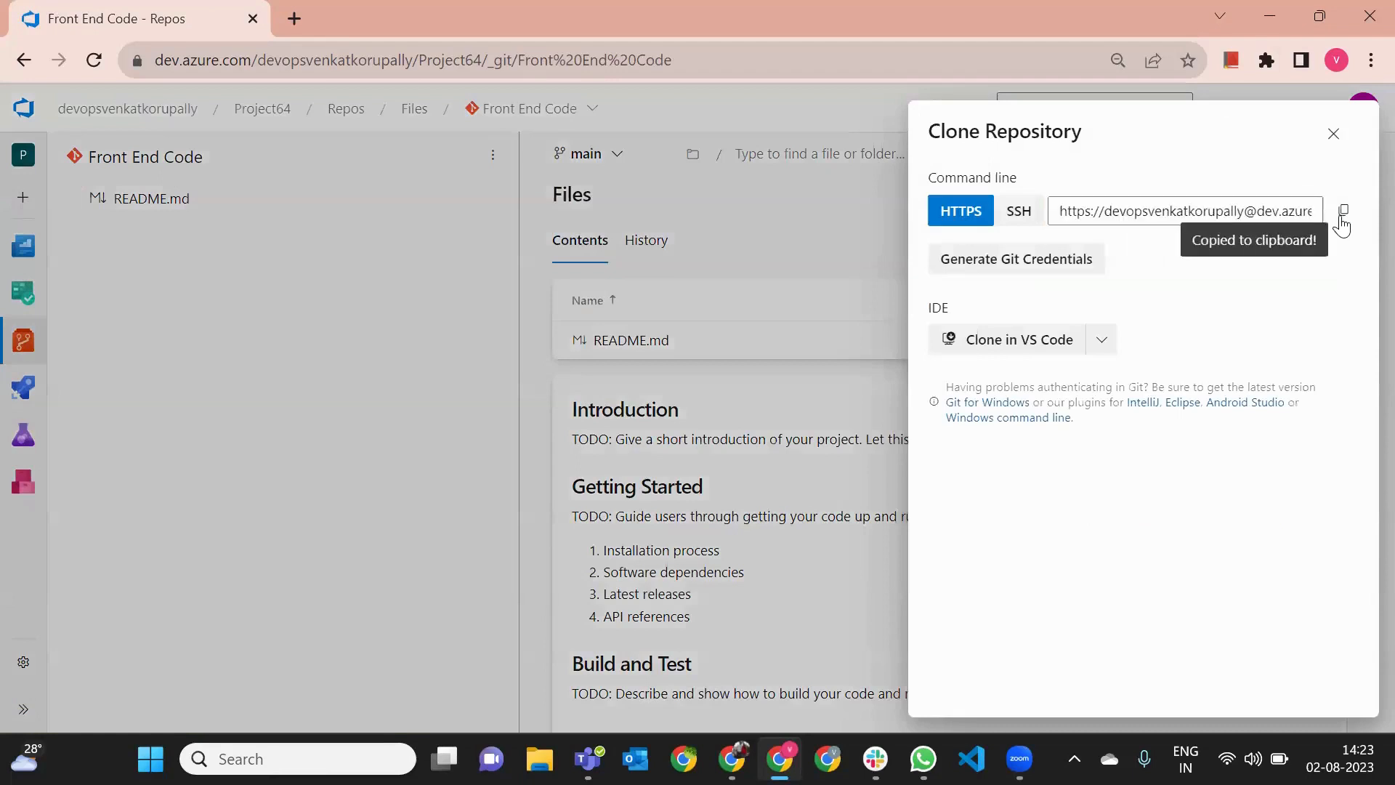
- Review the Front End Code repository's clone options once more and close them
click(1334, 135)
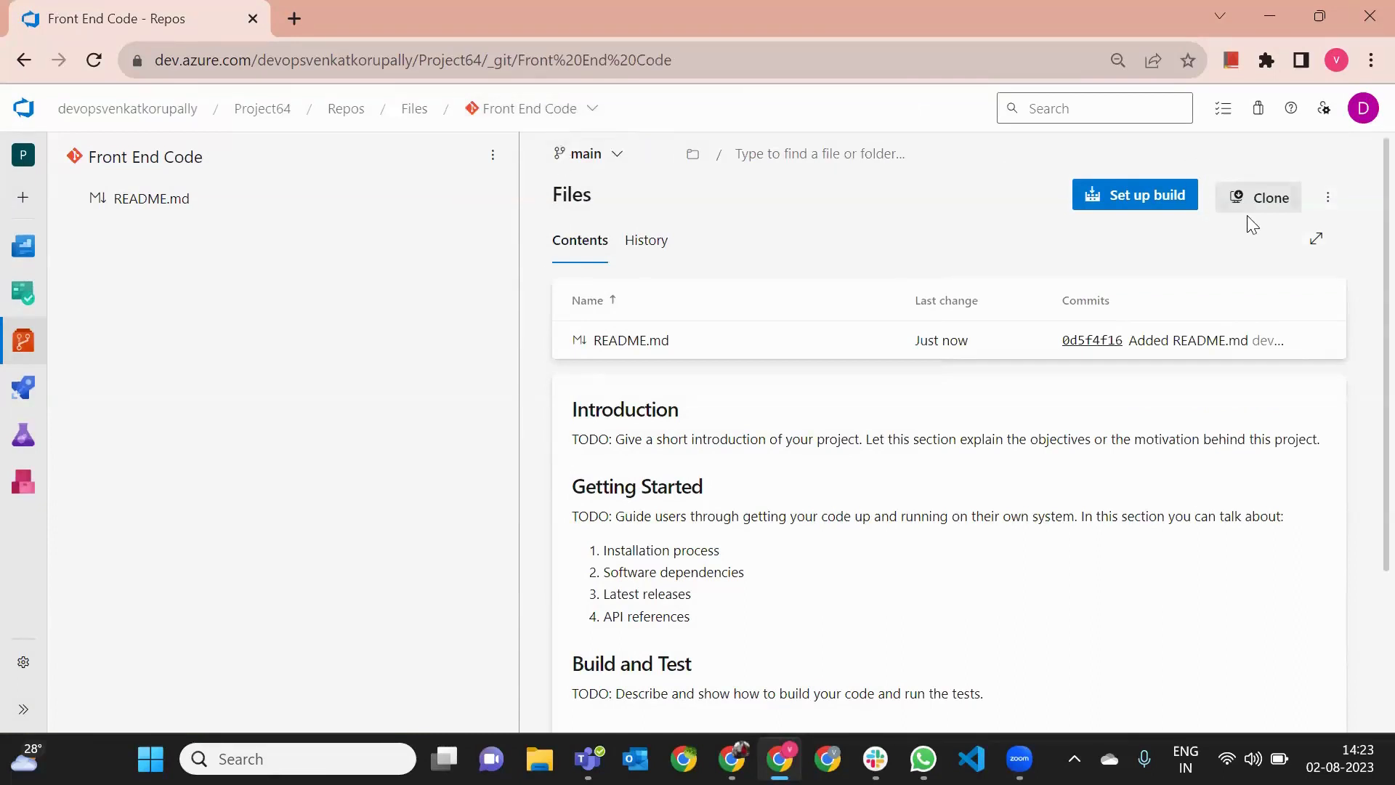
click(1262, 205)
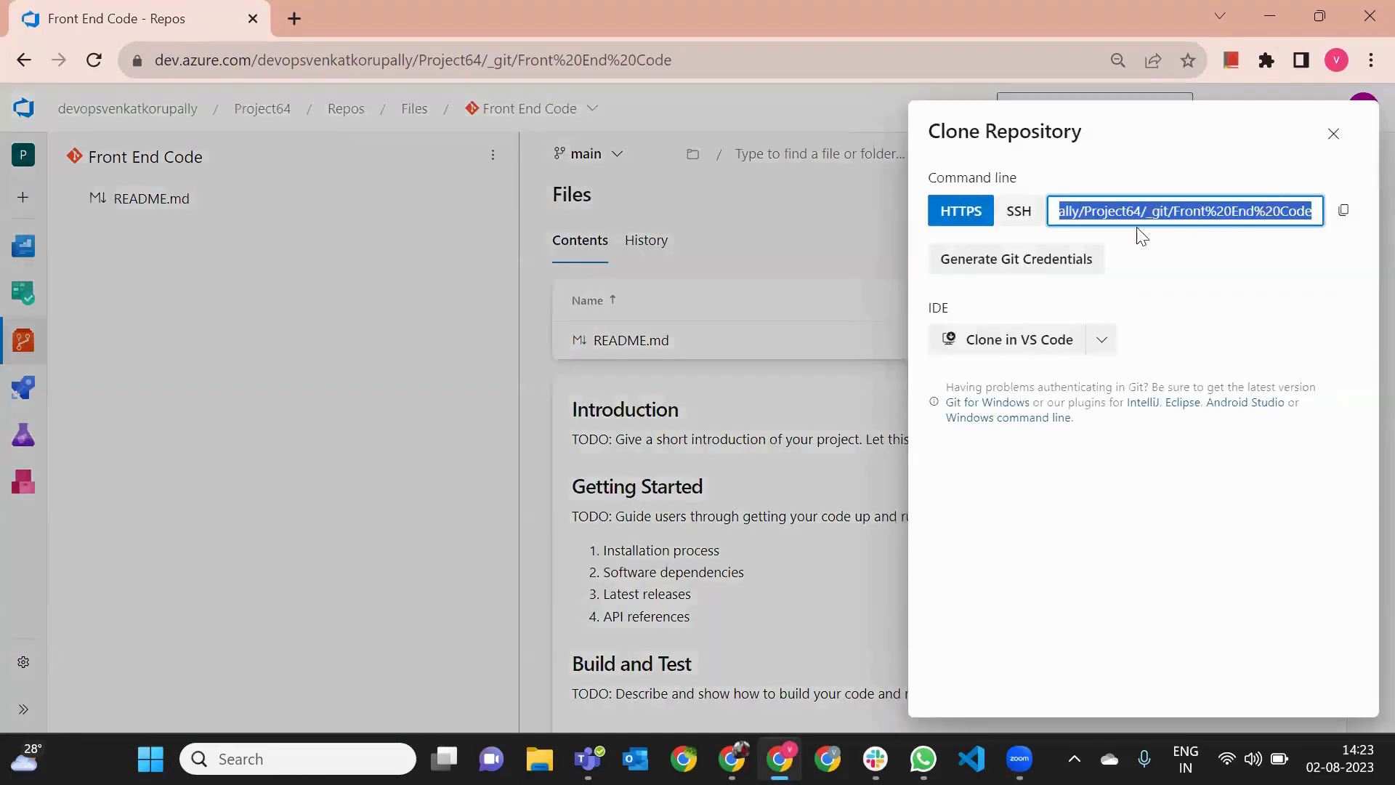
click(1339, 140)
click(1338, 140)
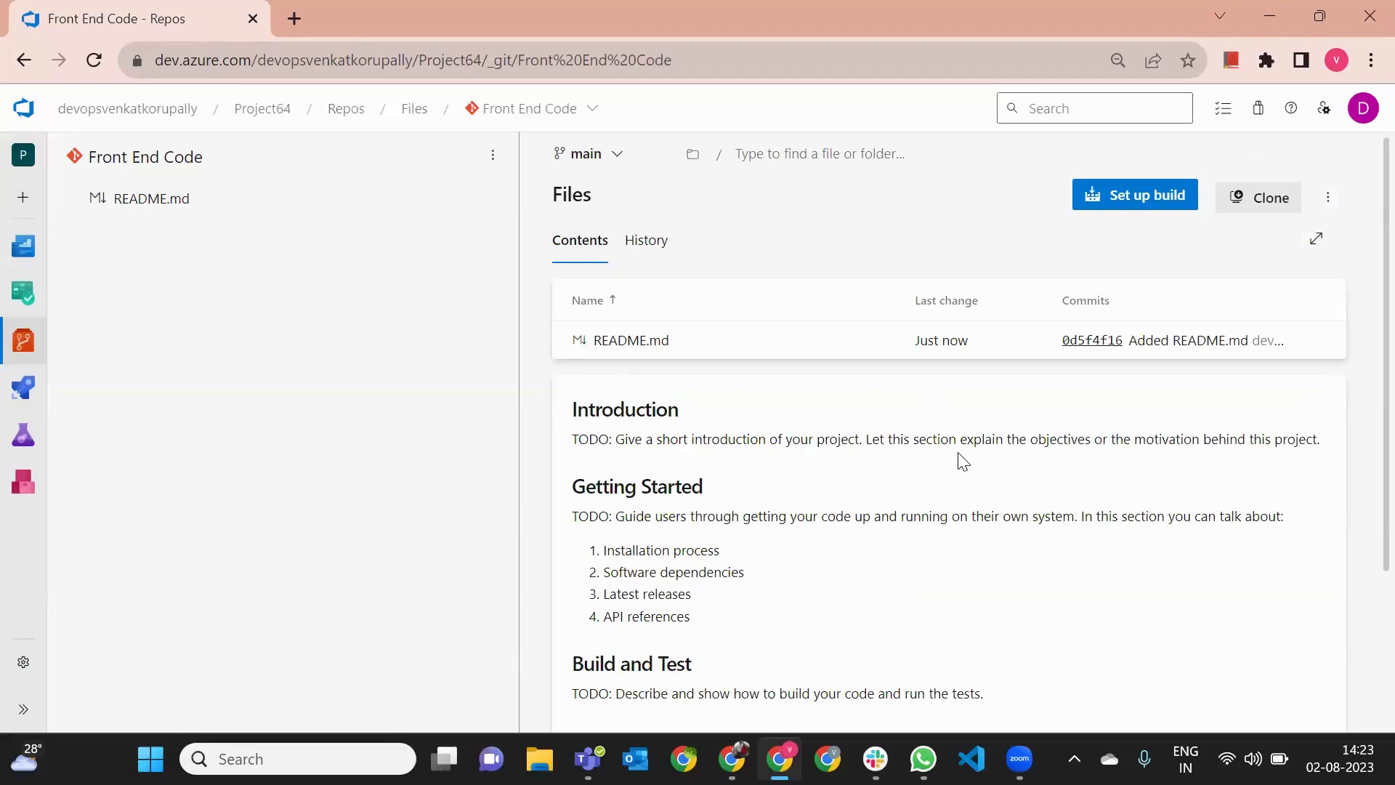
- Clear the open windows, search Google for "git download" in a new browser window and open the Git SCM downloads page
click(1270, 17)
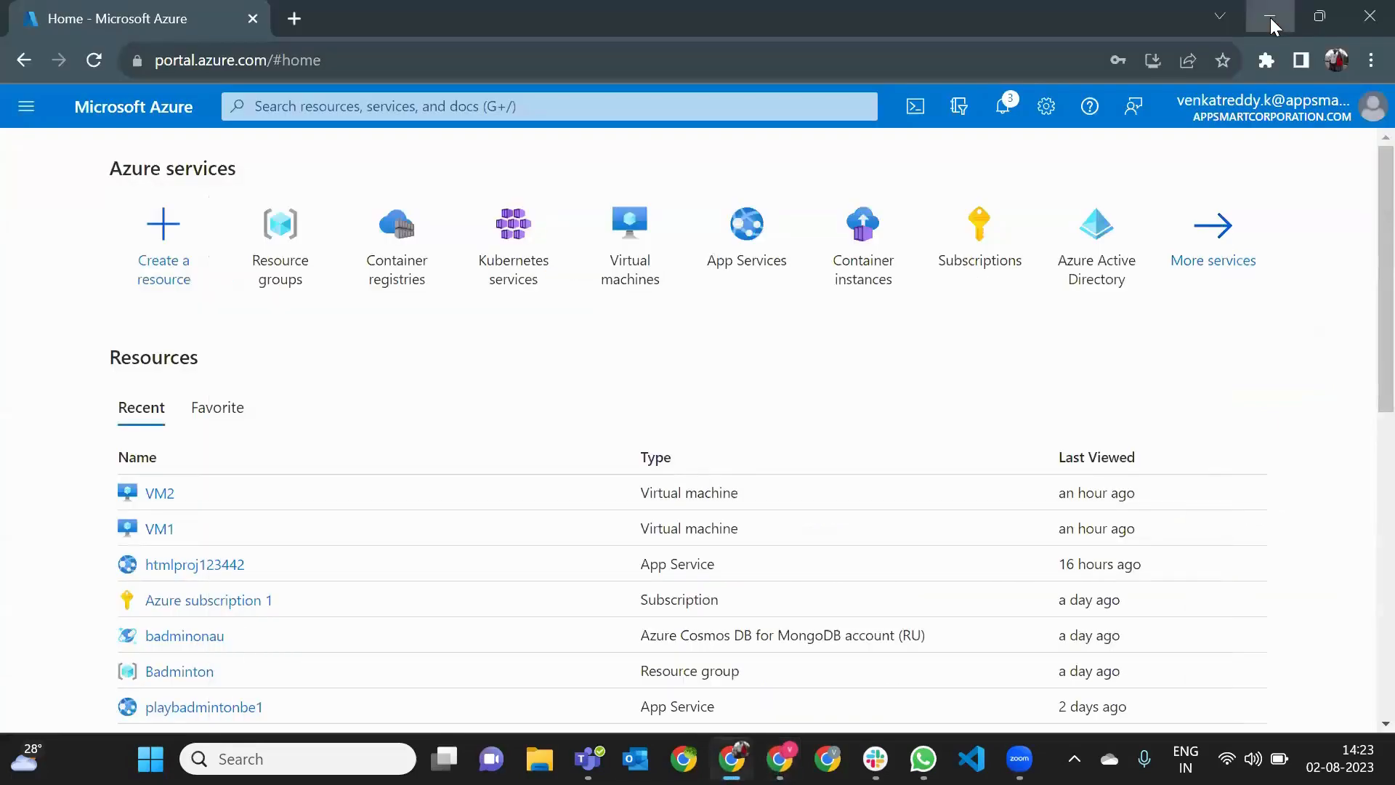
click(1270, 18)
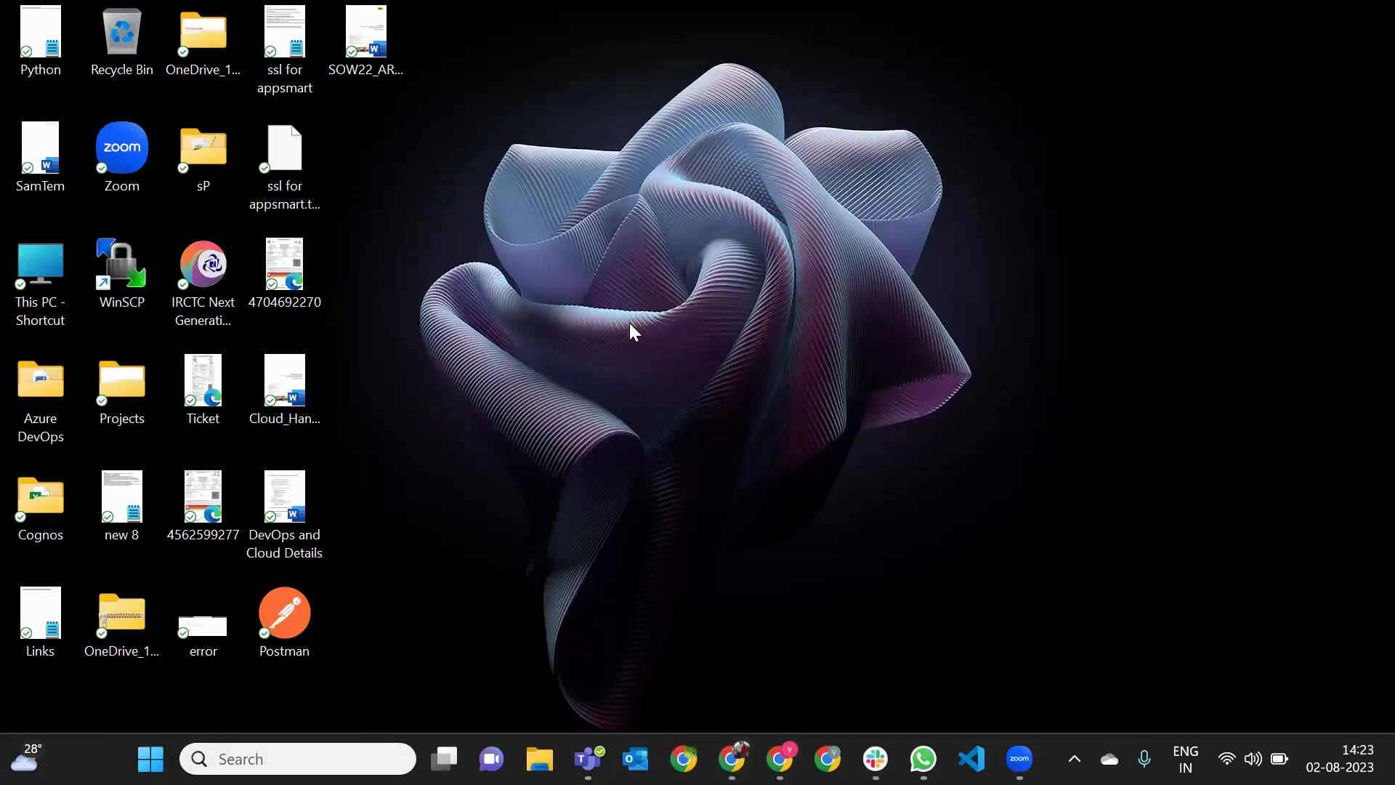
text(git d)
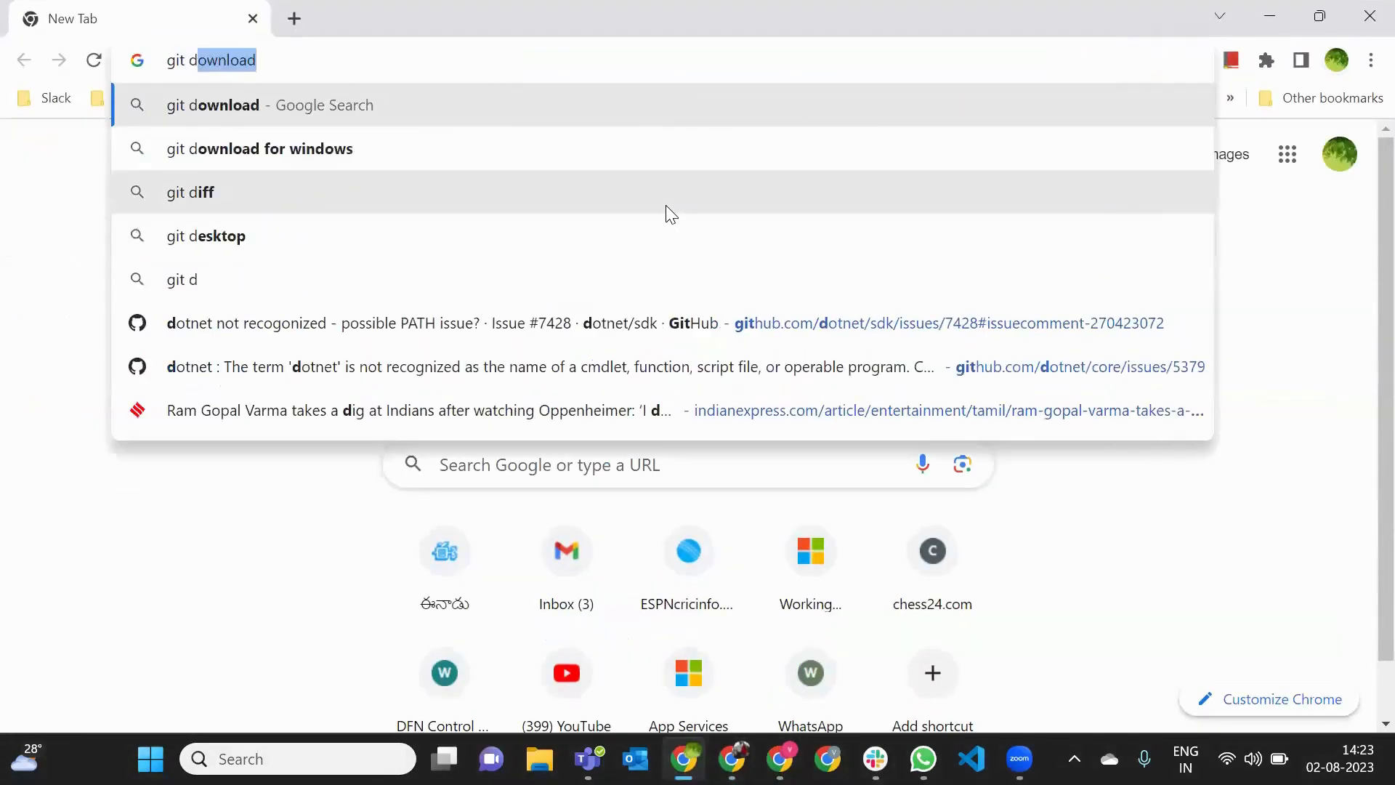
key(Return)
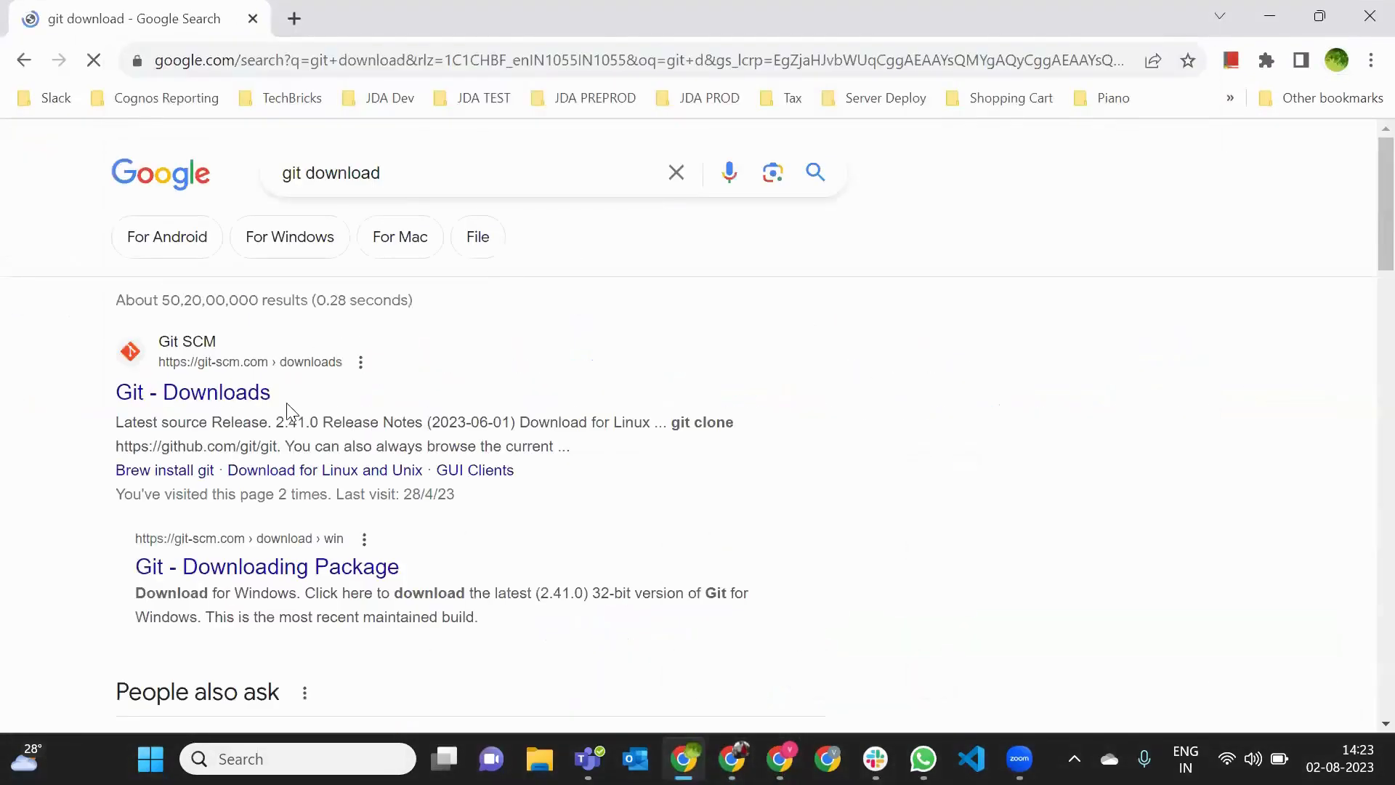
click(244, 393)
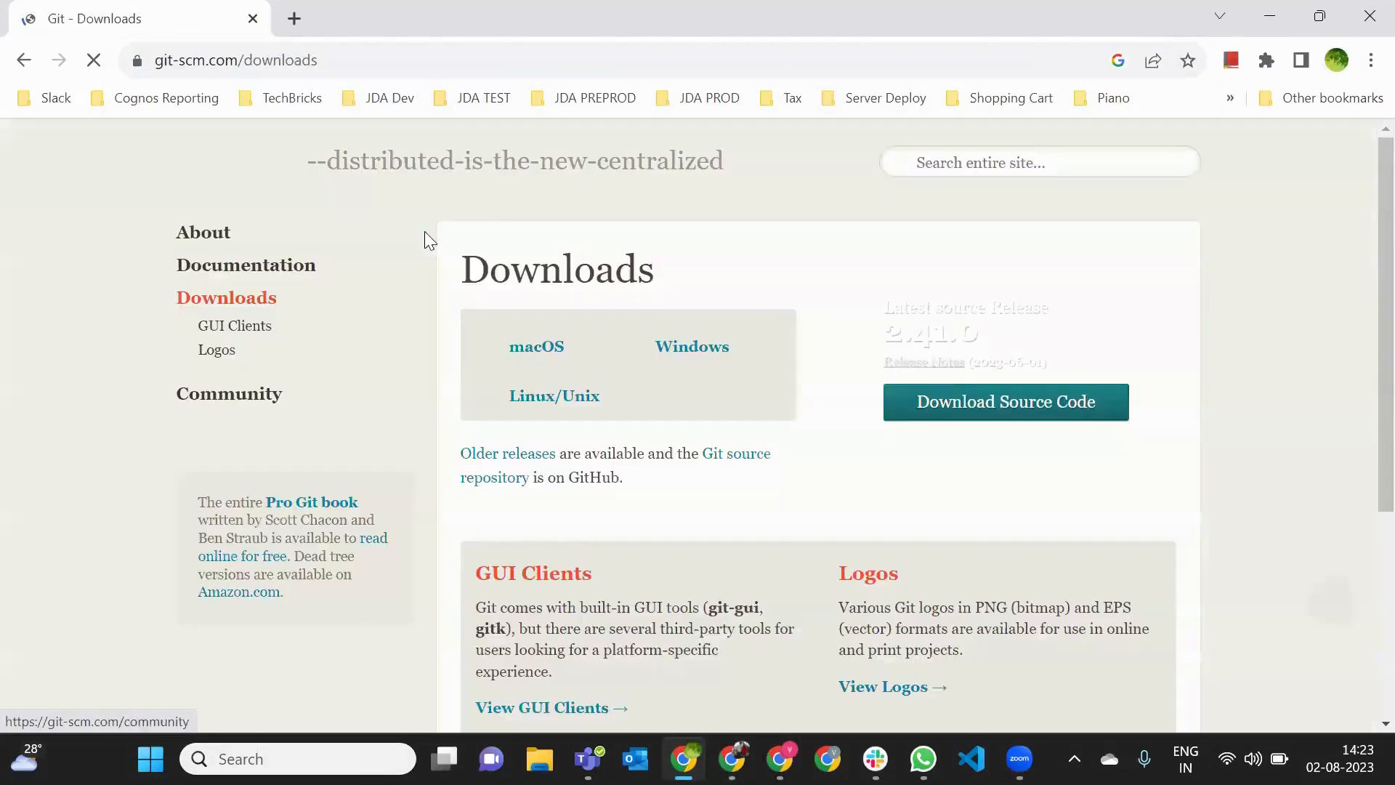
- Copy the git-scm.com/downloads address and post it in the b64 Azure crash course channel in Slack
click(342, 58)
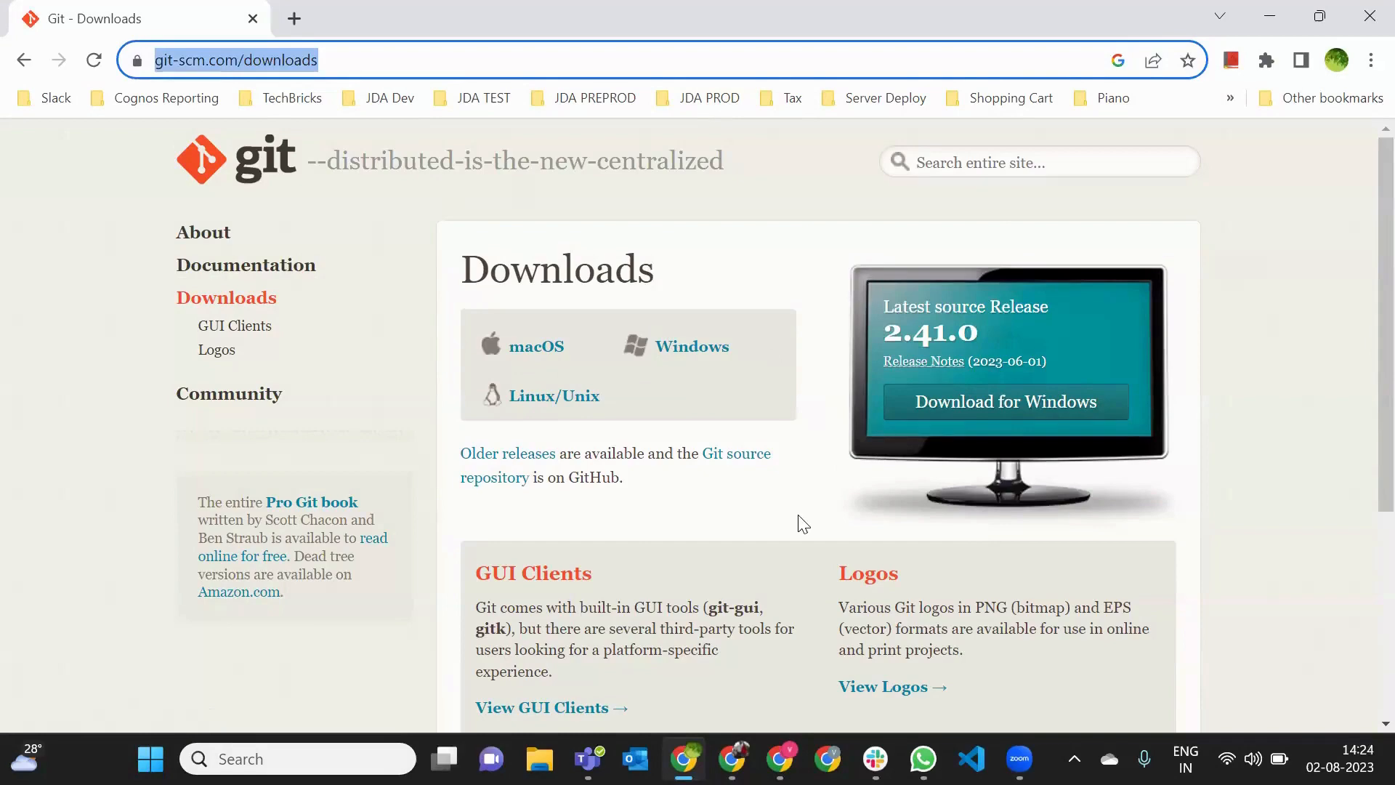
click(875, 758)
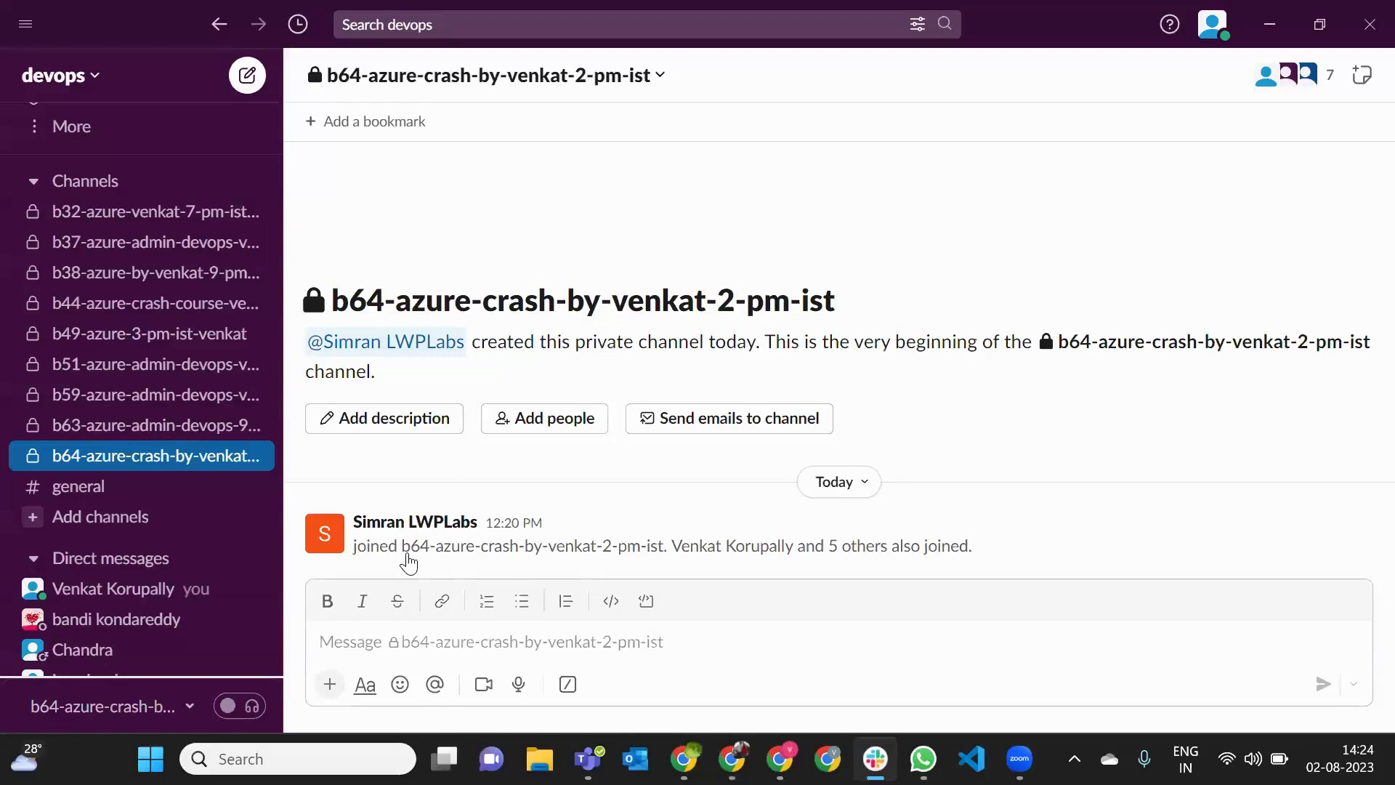
text(S)
key(BackSpace)
key(ctrl+v)
key(Return)
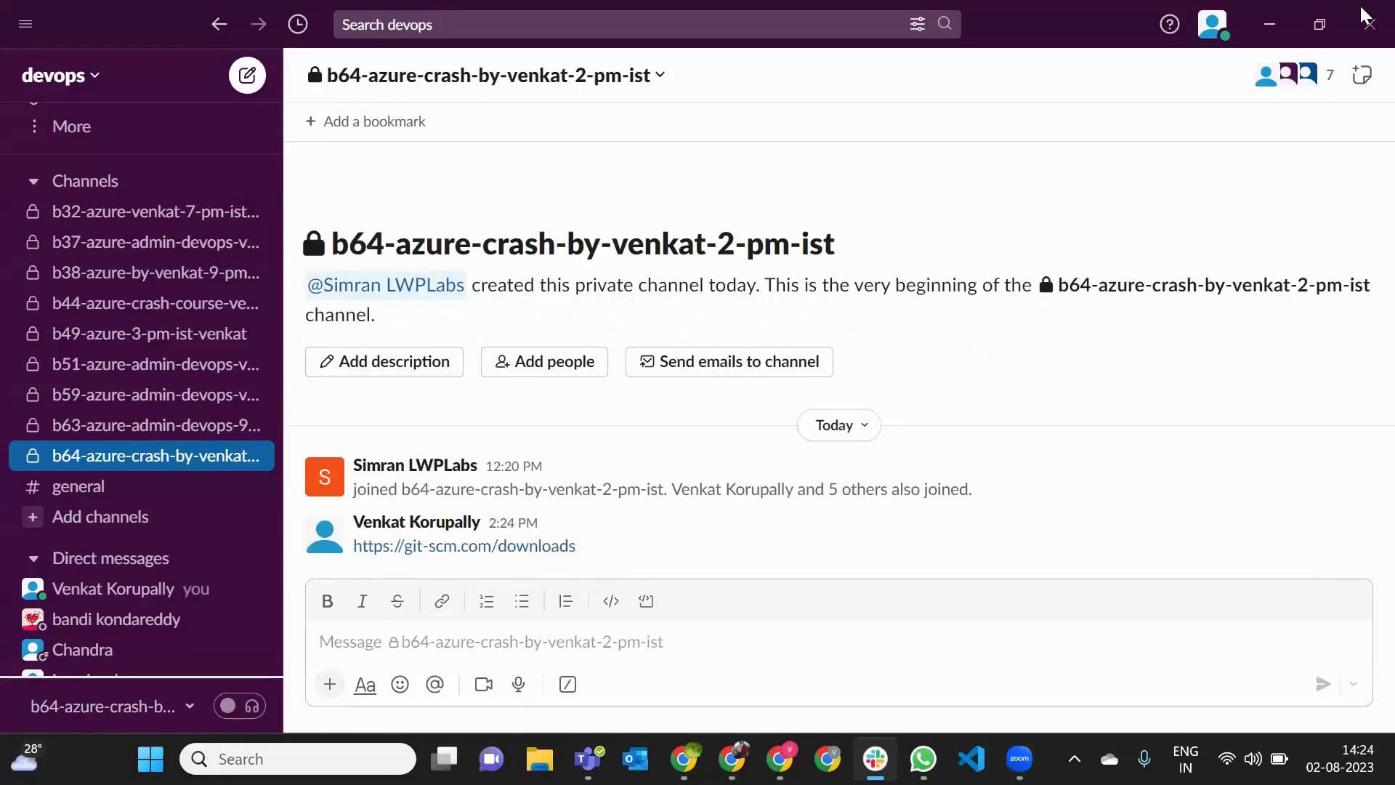
click(1269, 24)
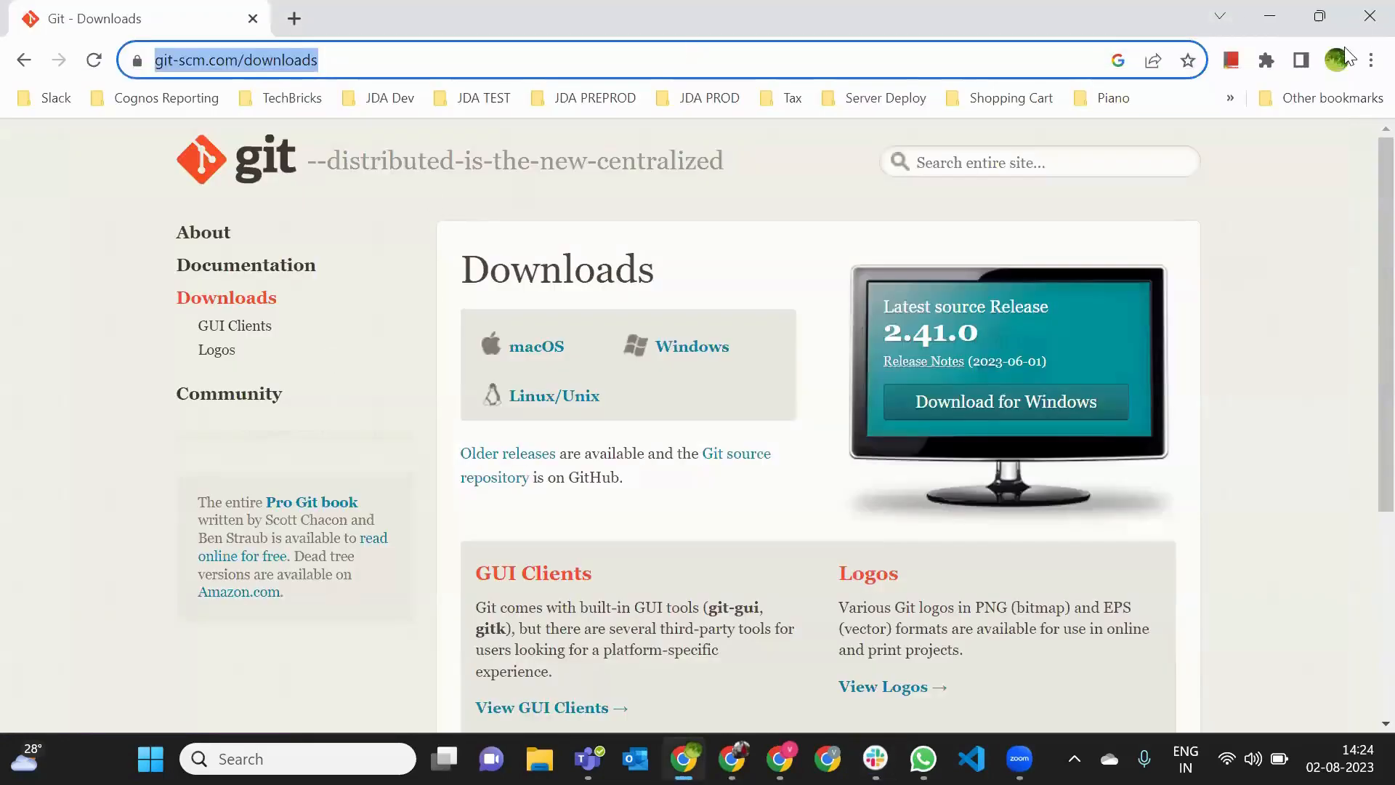
- Close the Git downloads browser window and launch Git GUI from the desktop
click(1363, 16)
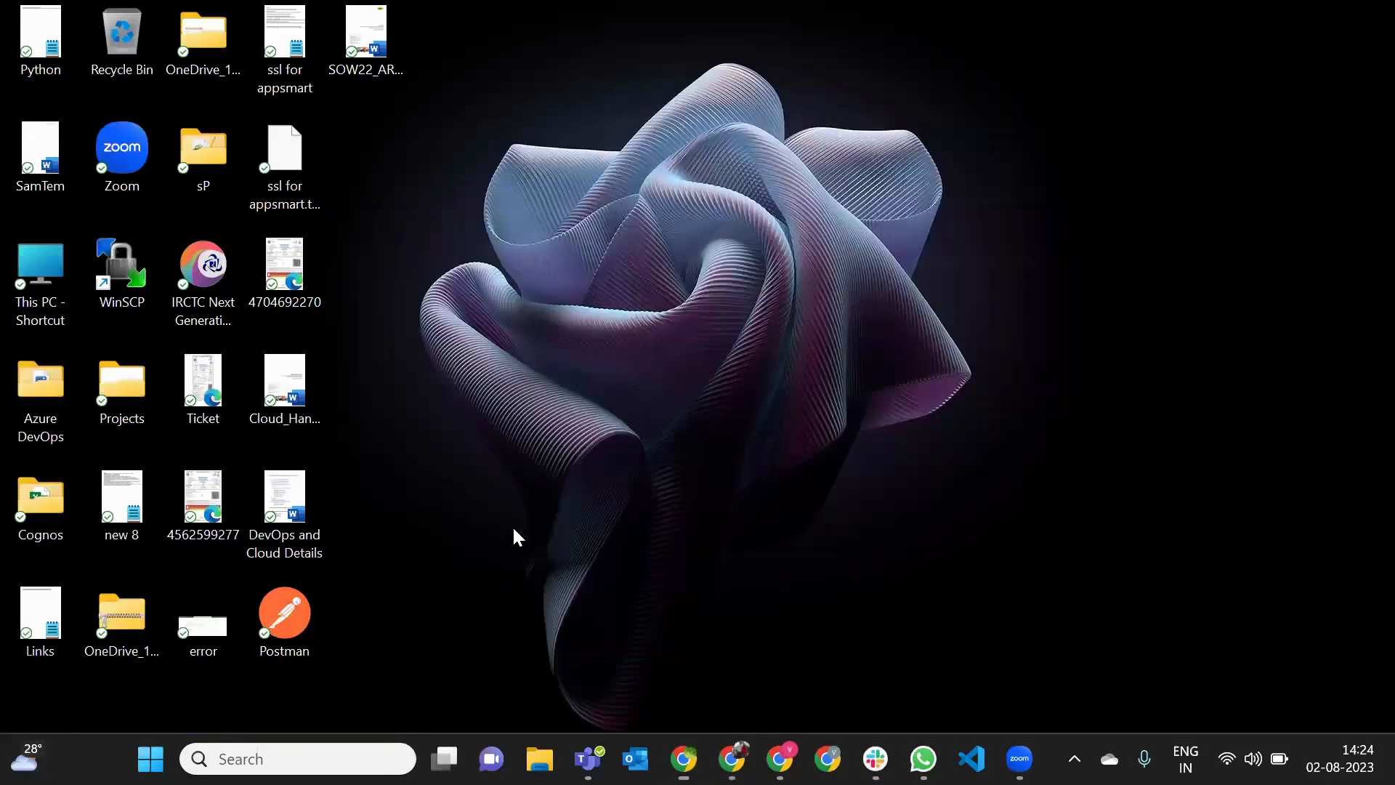
right_click(487, 145)
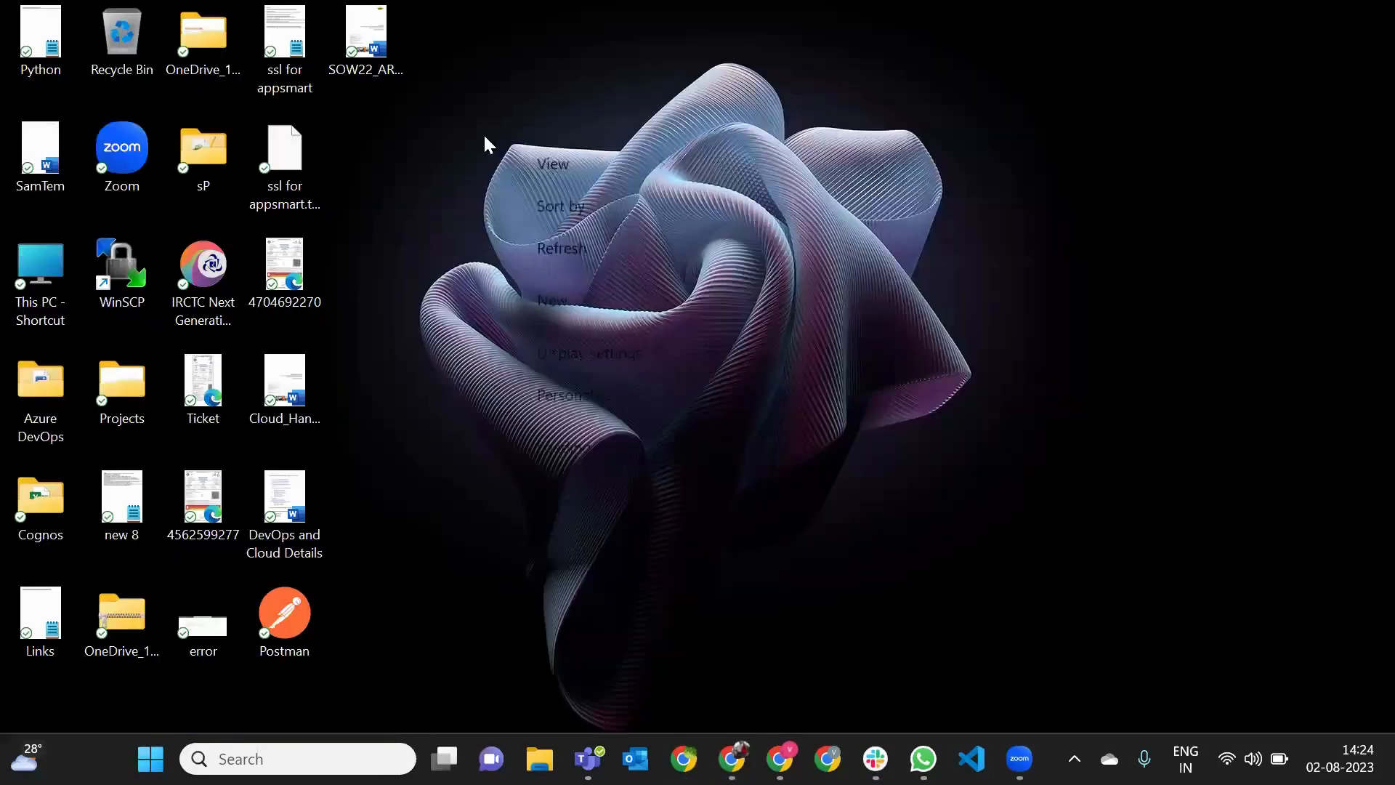
click(583, 445)
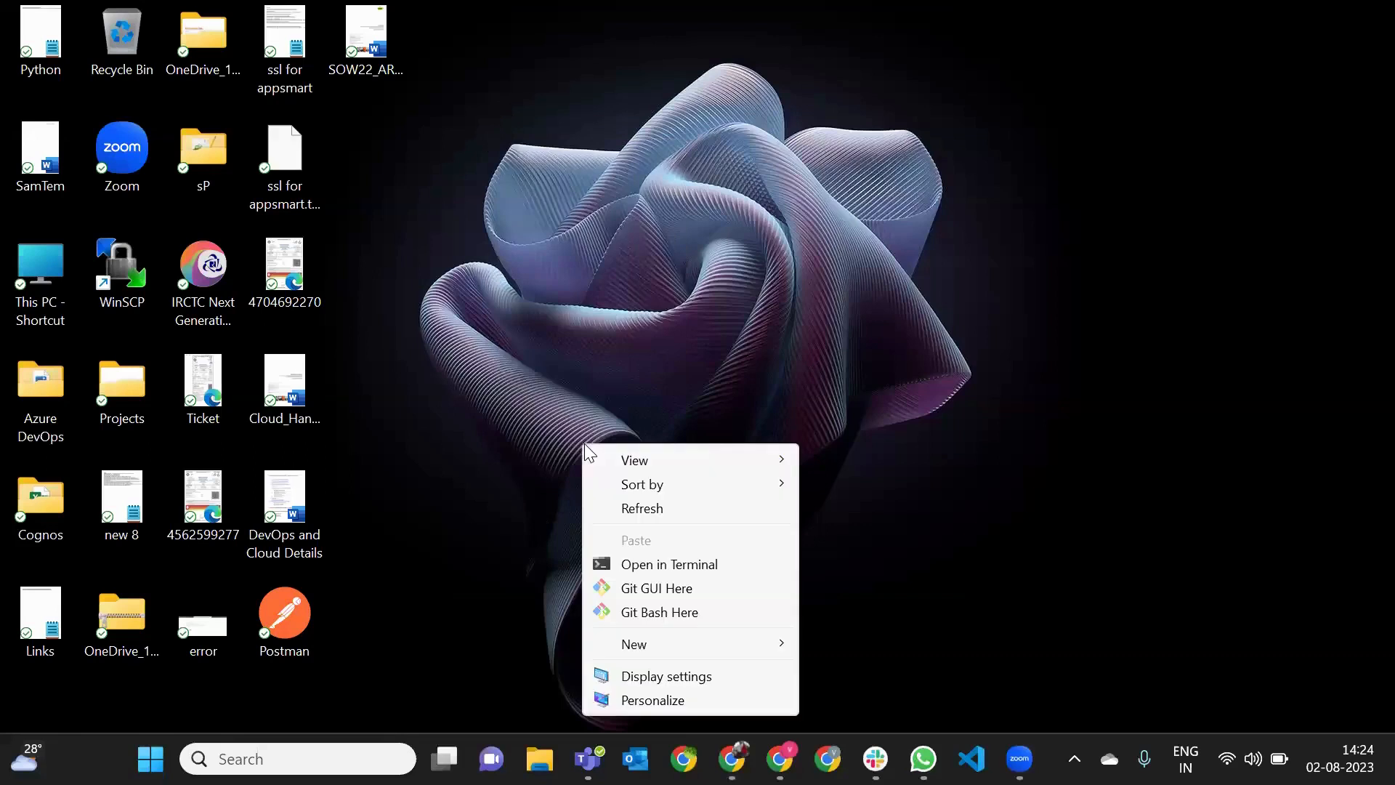
click(655, 589)
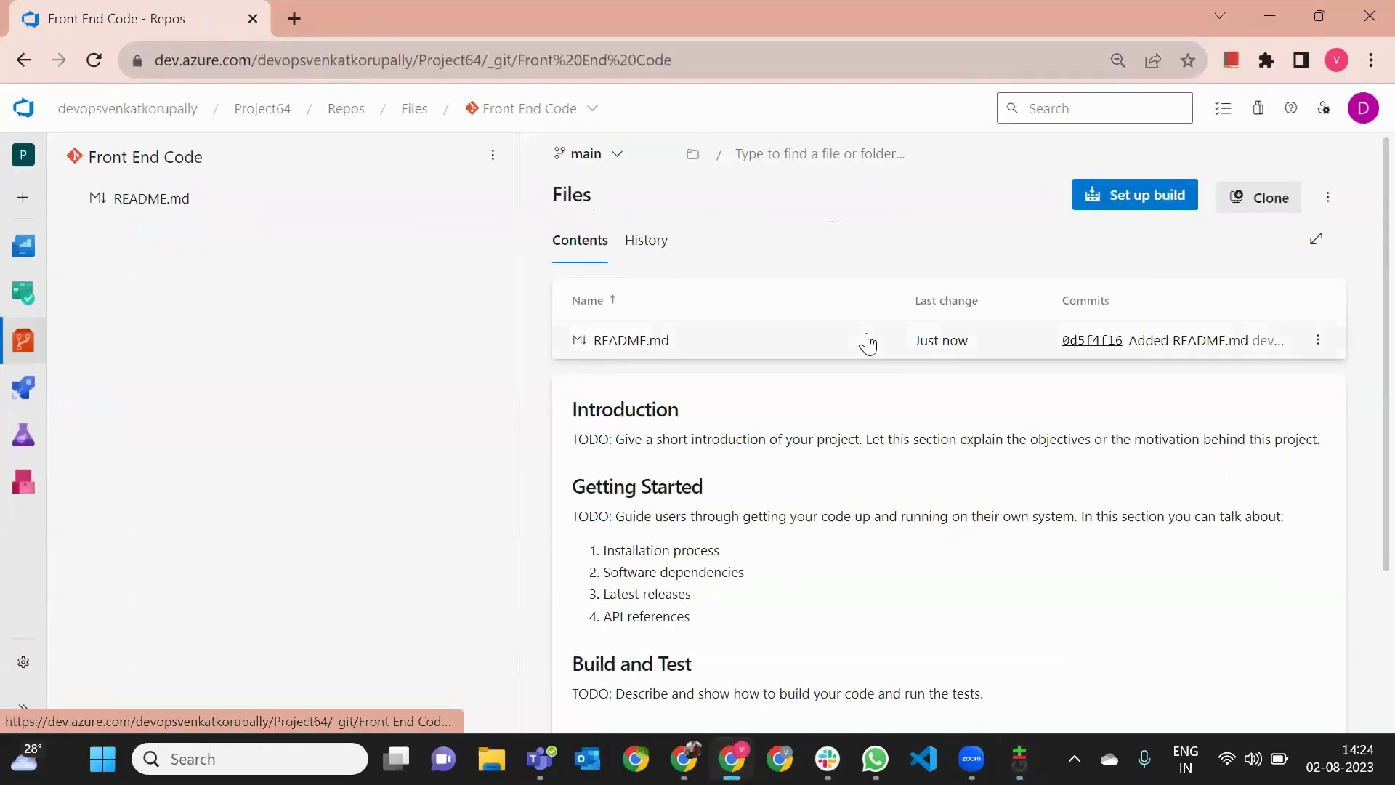
- Copy the Front End Code repository's HTTPS clone URL and enter it as the source location for cloning an existing repository in Git GUI
click(1273, 197)
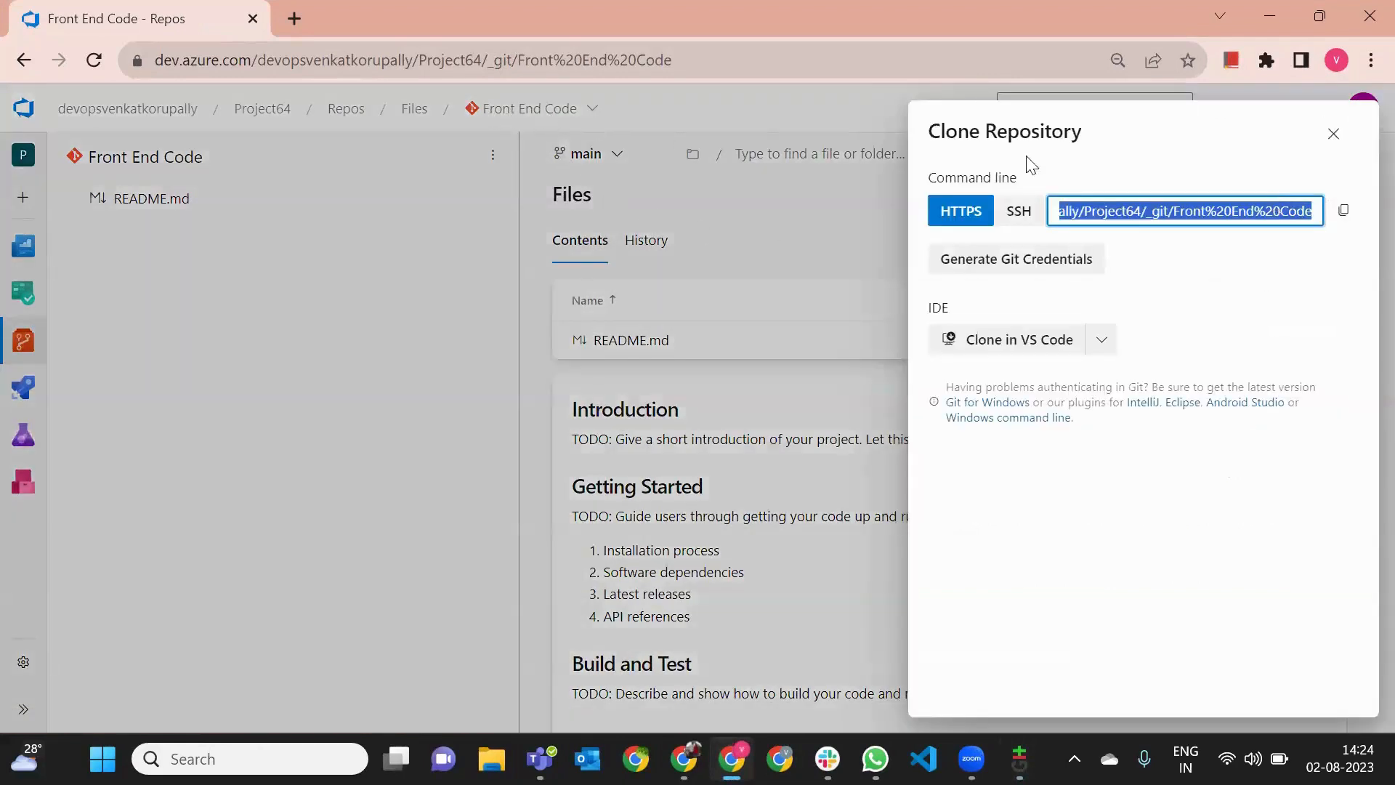
click(1344, 218)
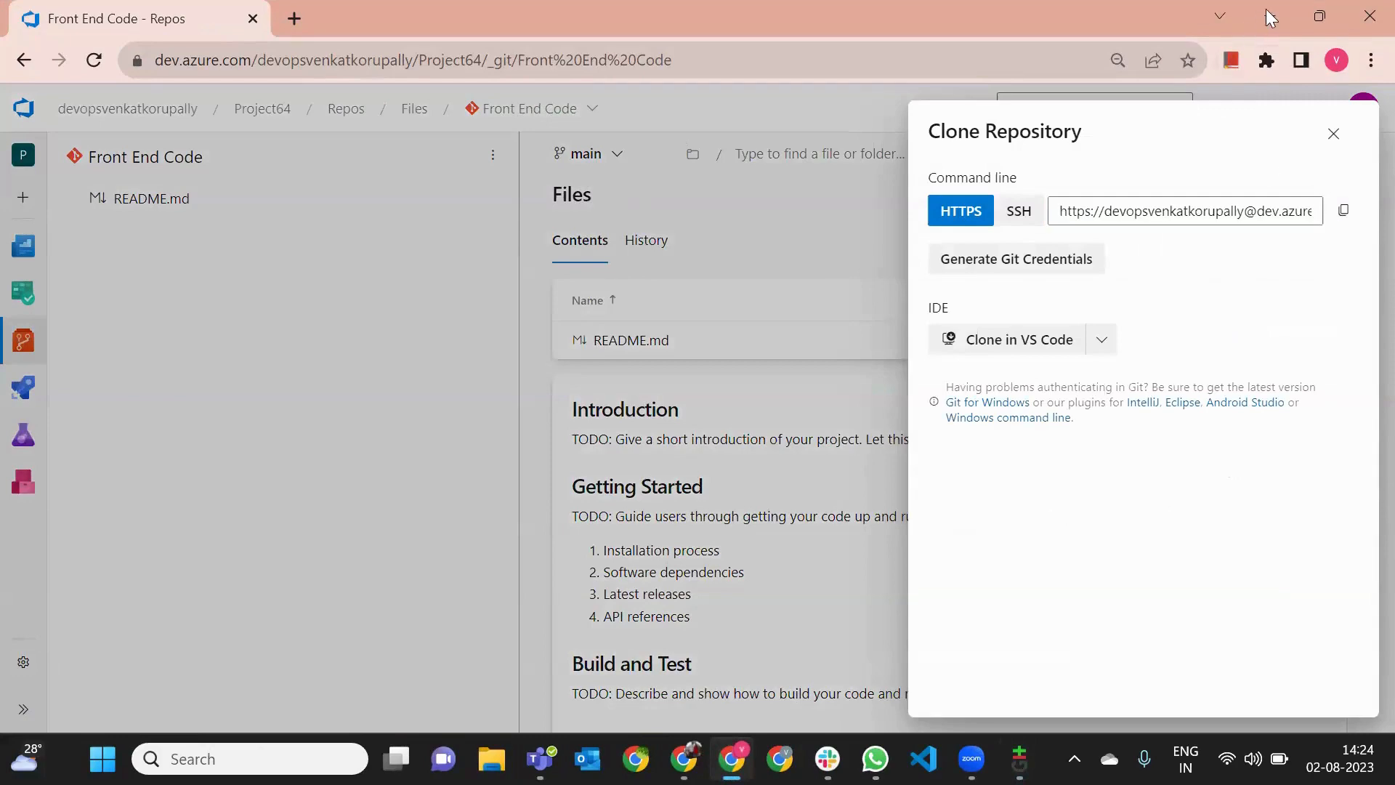
click(1273, 14)
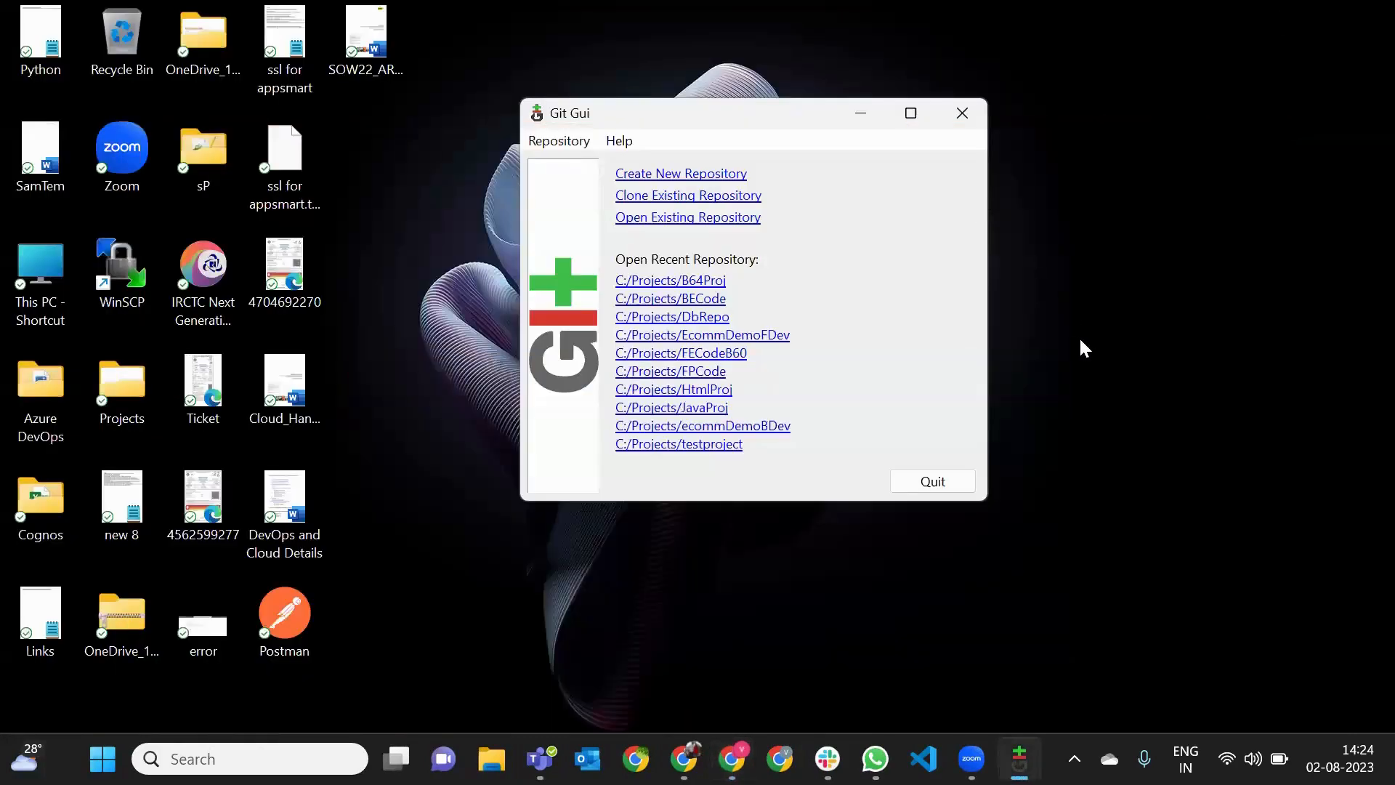
click(656, 197)
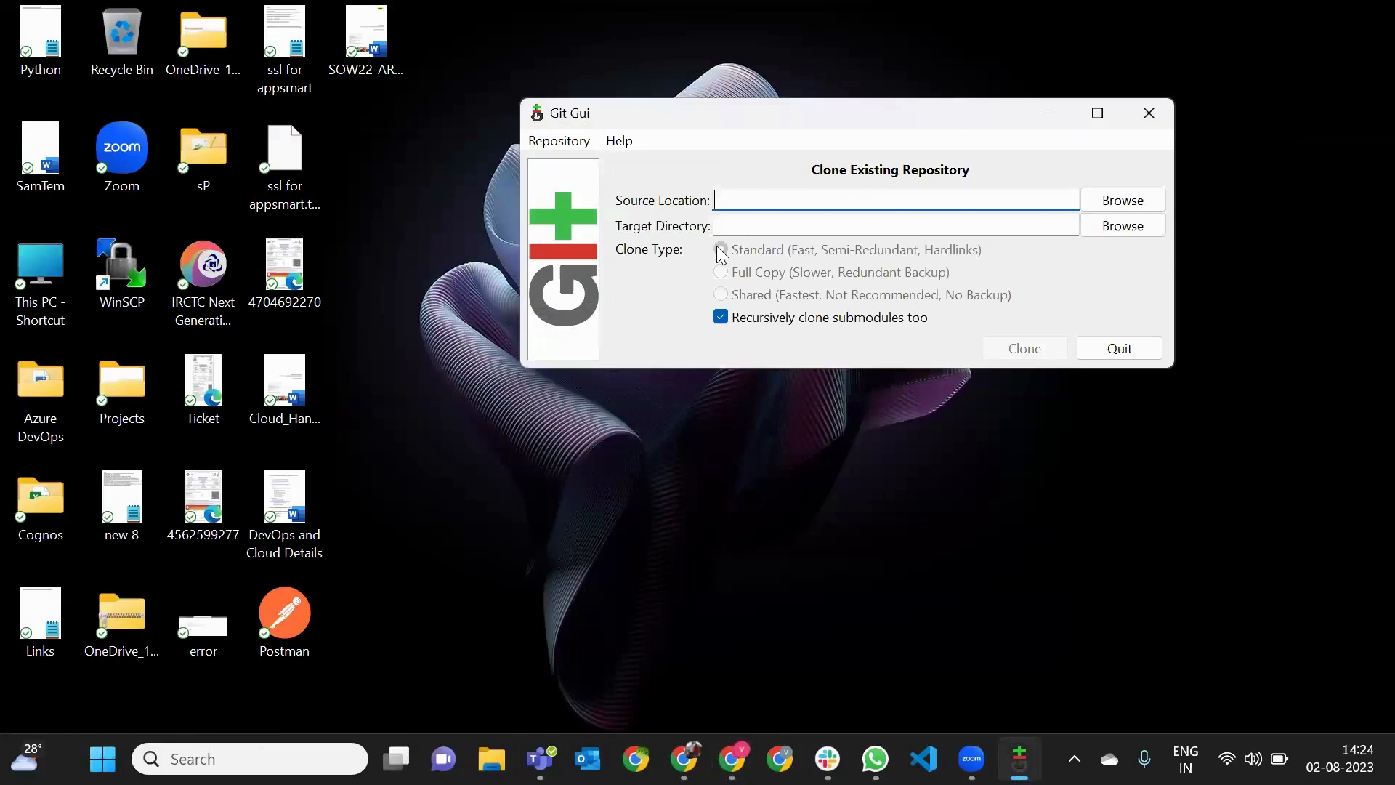
key(ctrl+v)
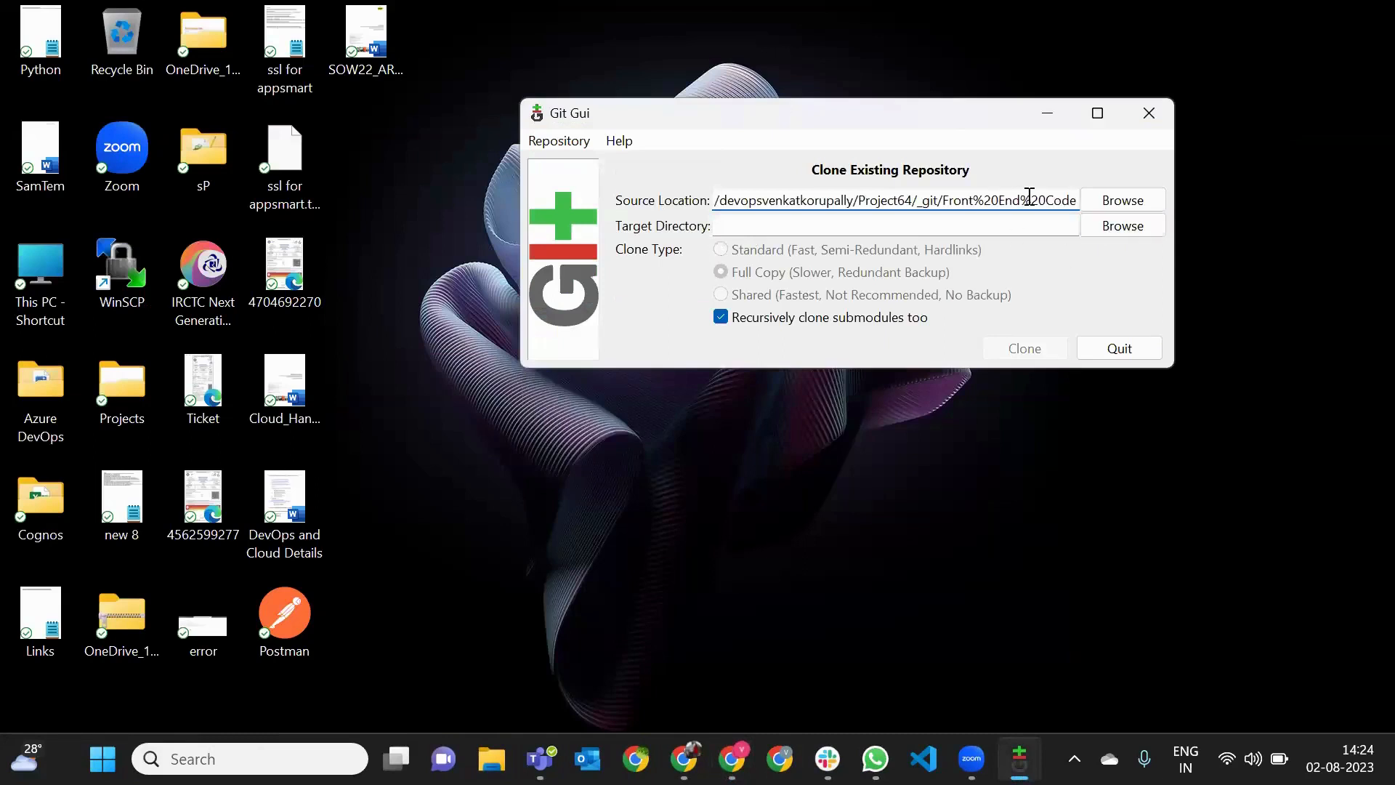
- Choose the Projects folder on the C: drive as the clone's target directory
click(1140, 227)
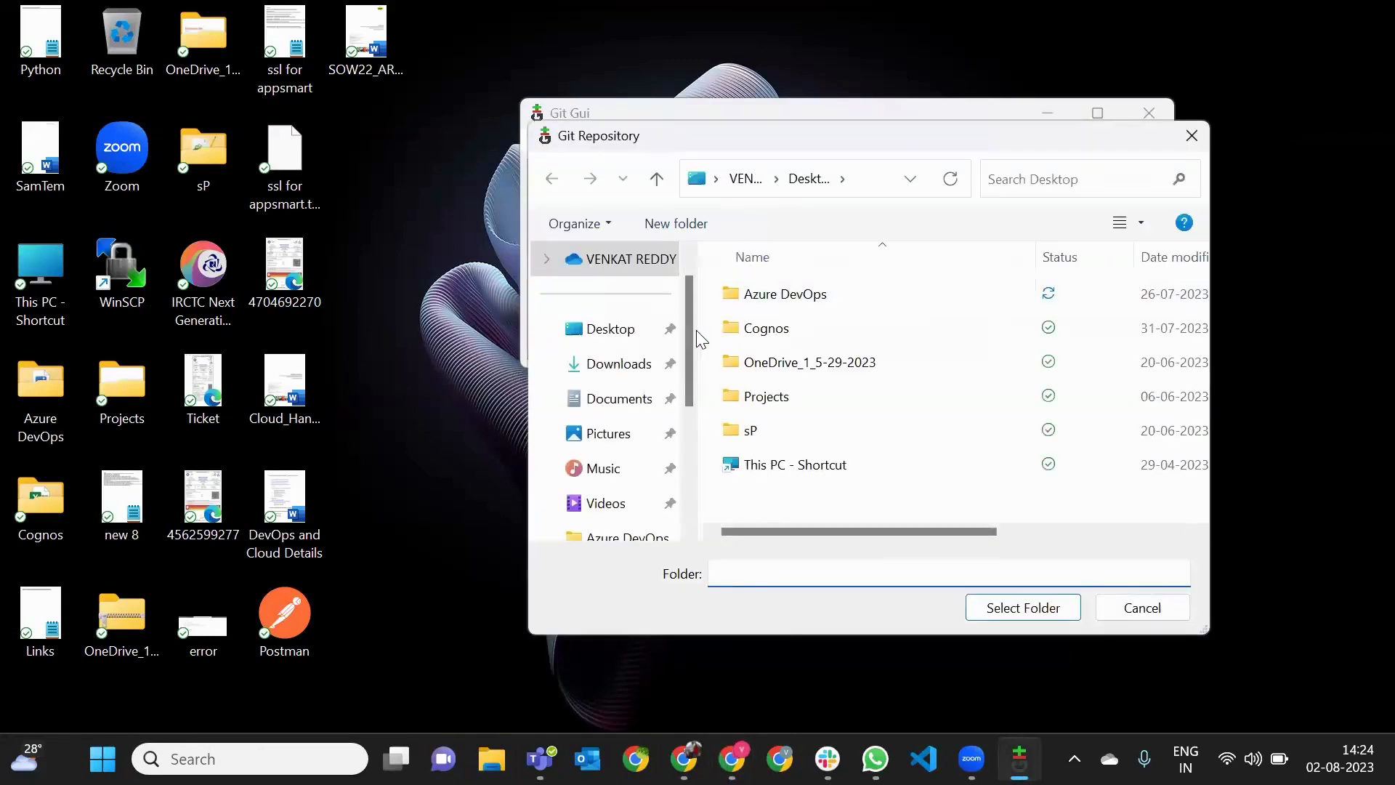
scroll(681, 337, down, 3)
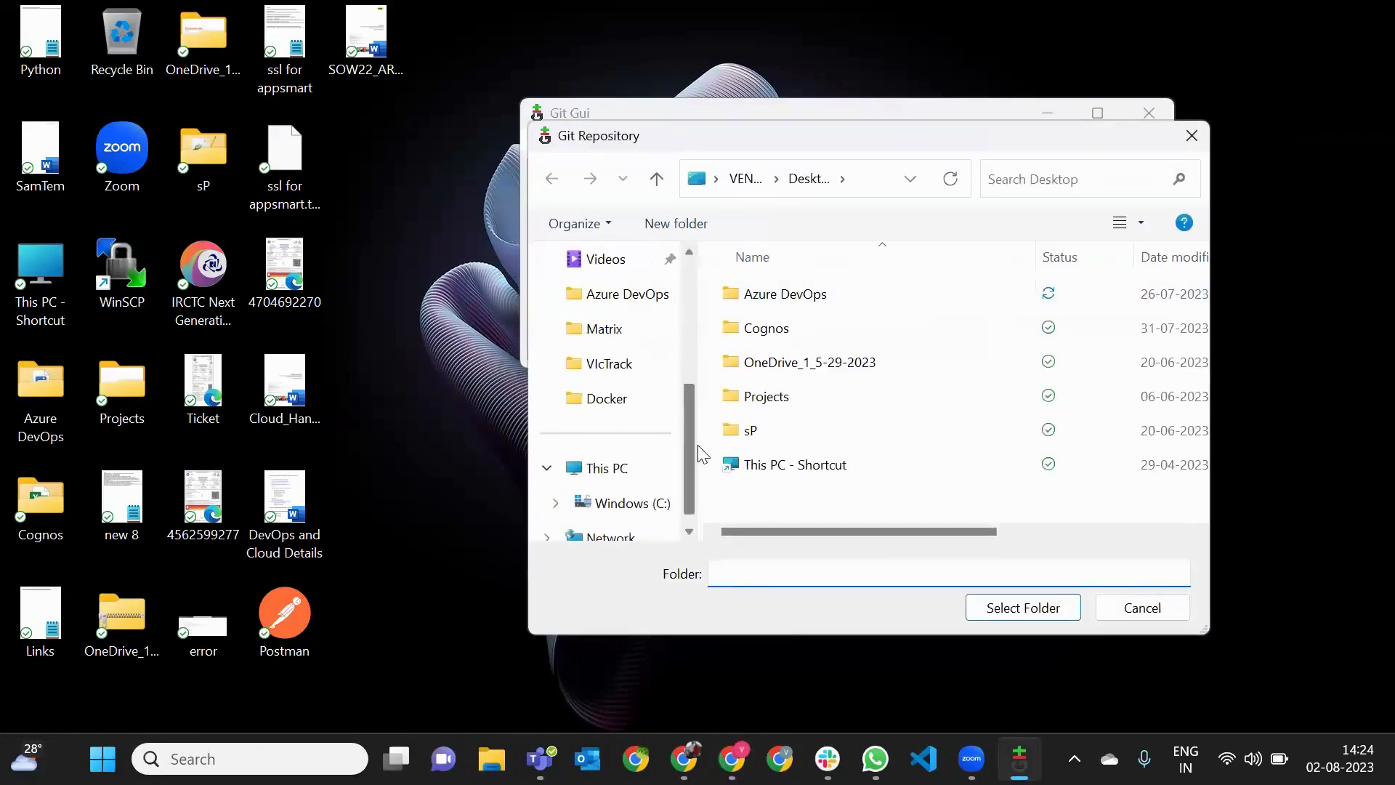
click(625, 471)
click(644, 514)
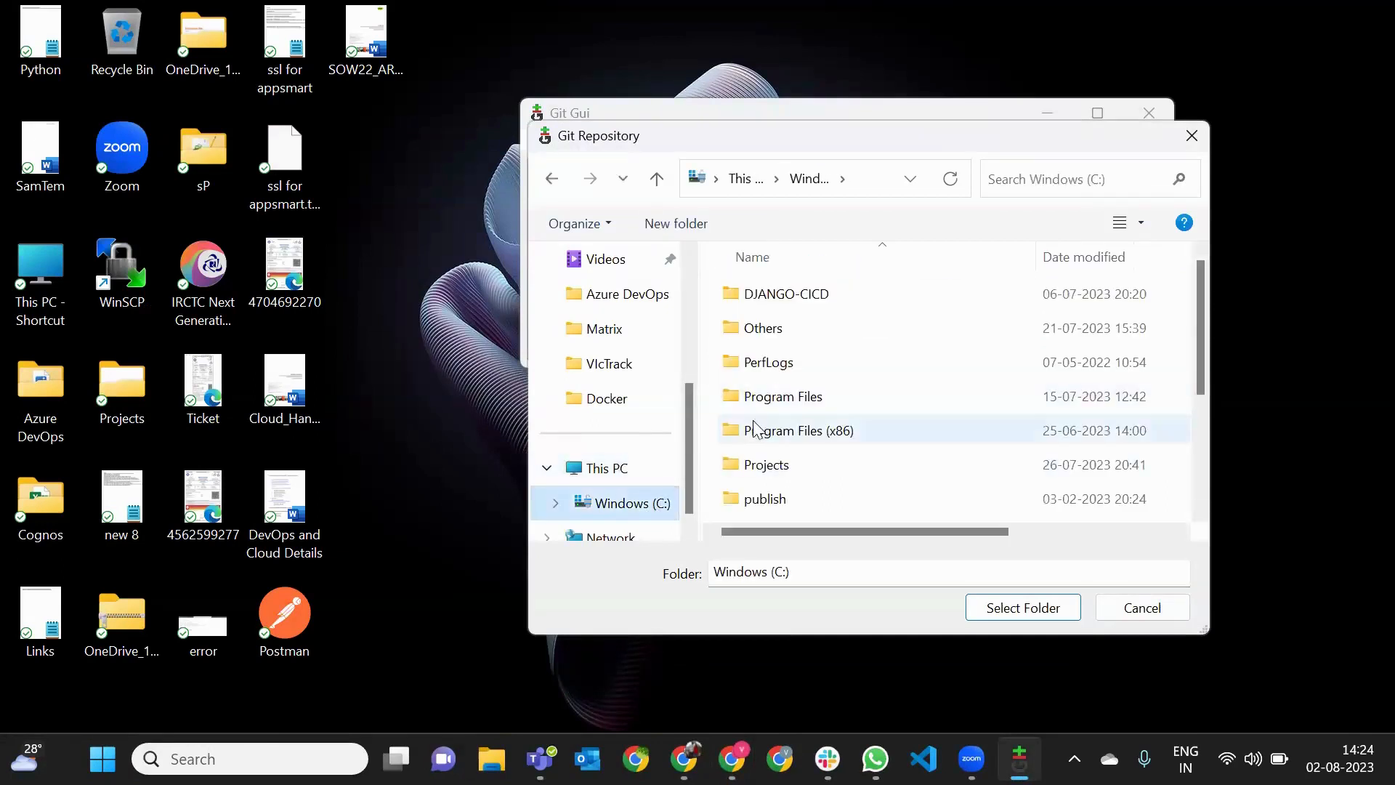
scroll(799, 472, down, 2)
scroll(804, 428, up, 2)
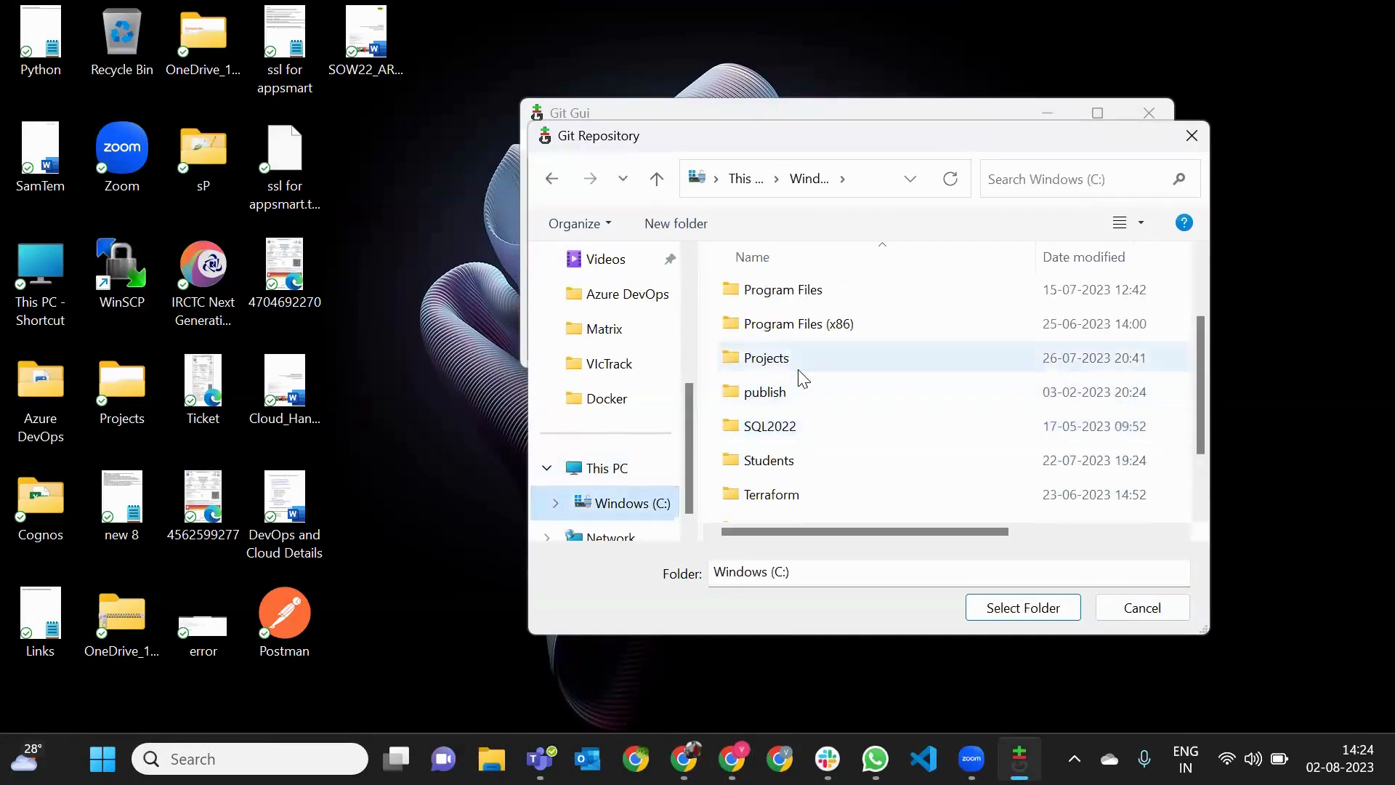
click(799, 370)
scroll(943, 451, down, 2)
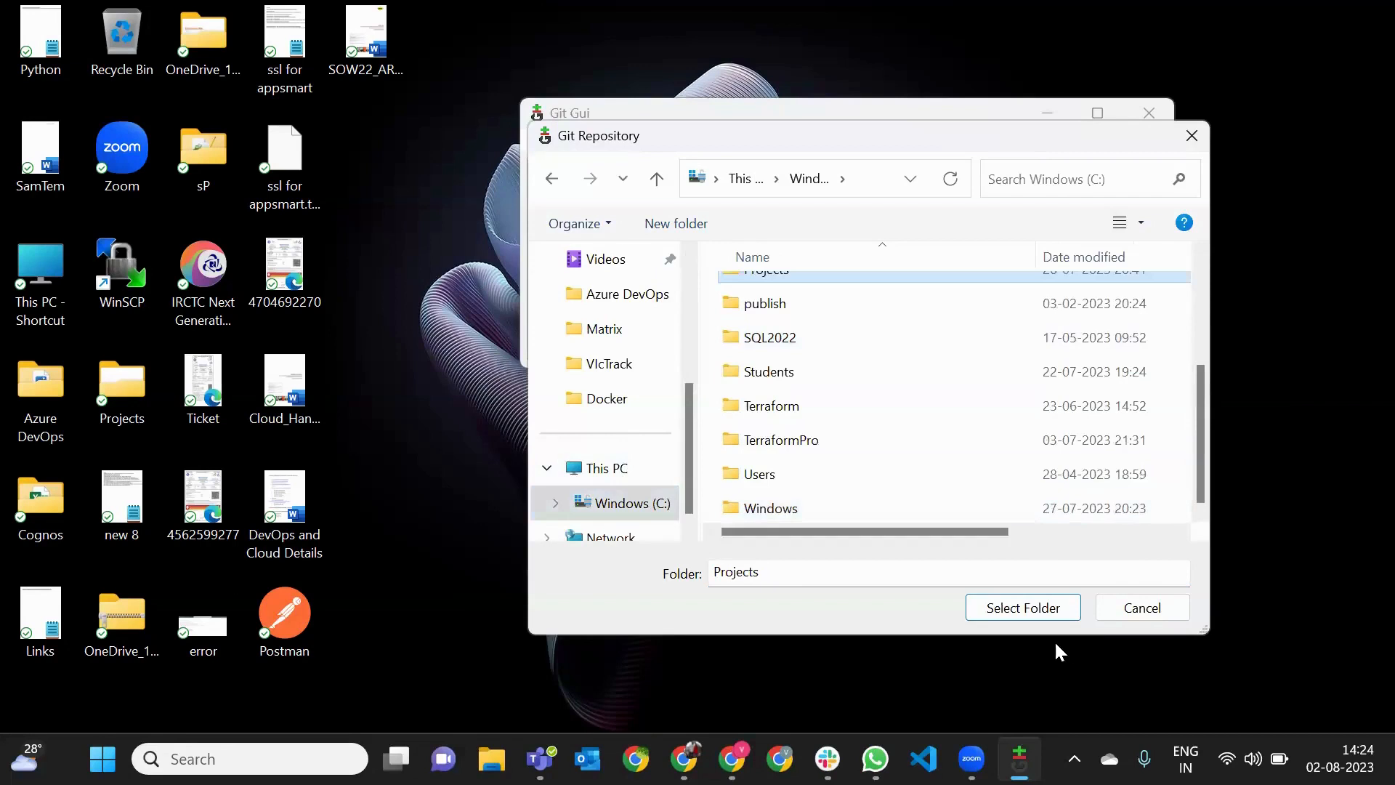
click(1030, 609)
- Extend the target directory to a new P64FE folder inside C:/Projects and start cloning the repository
click(881, 226)
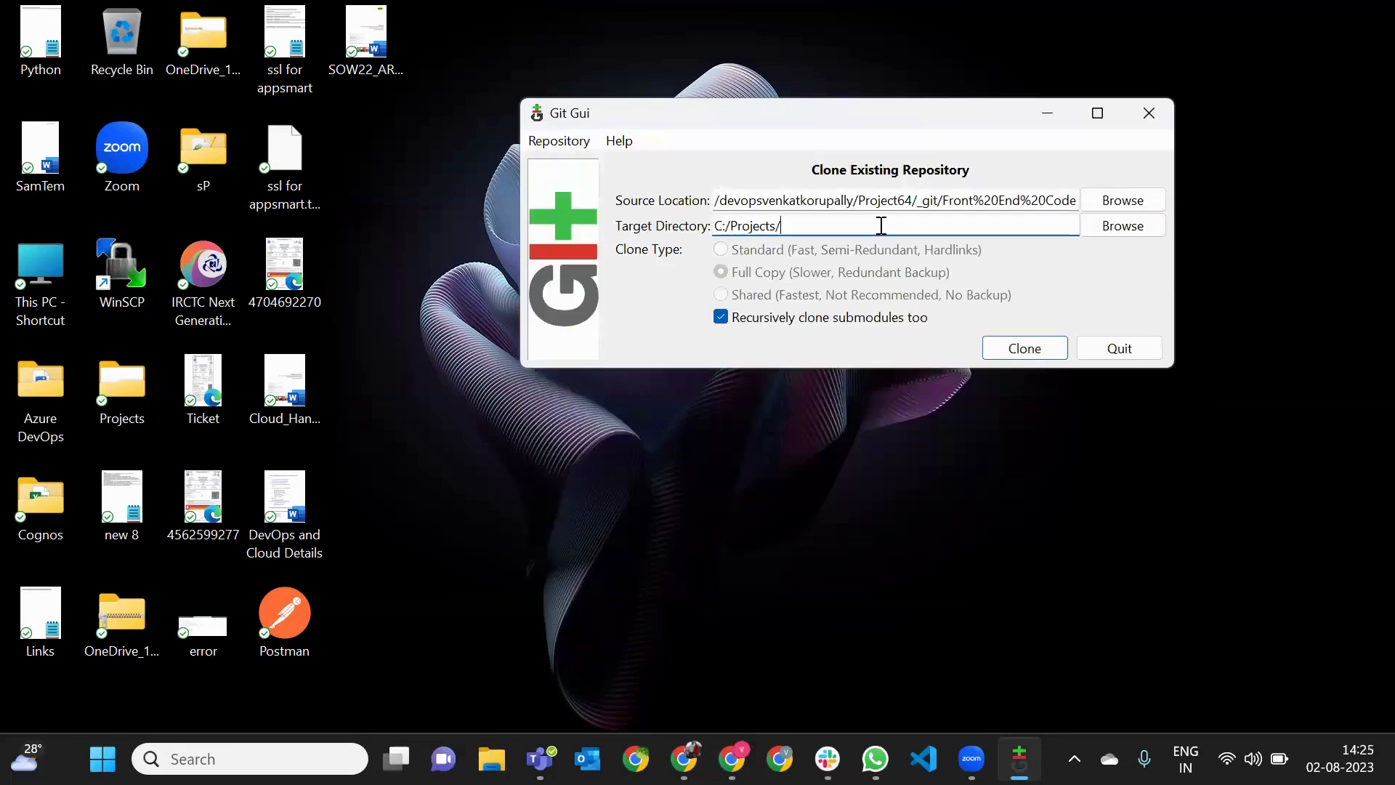
text(/P64FE)
click(1016, 346)
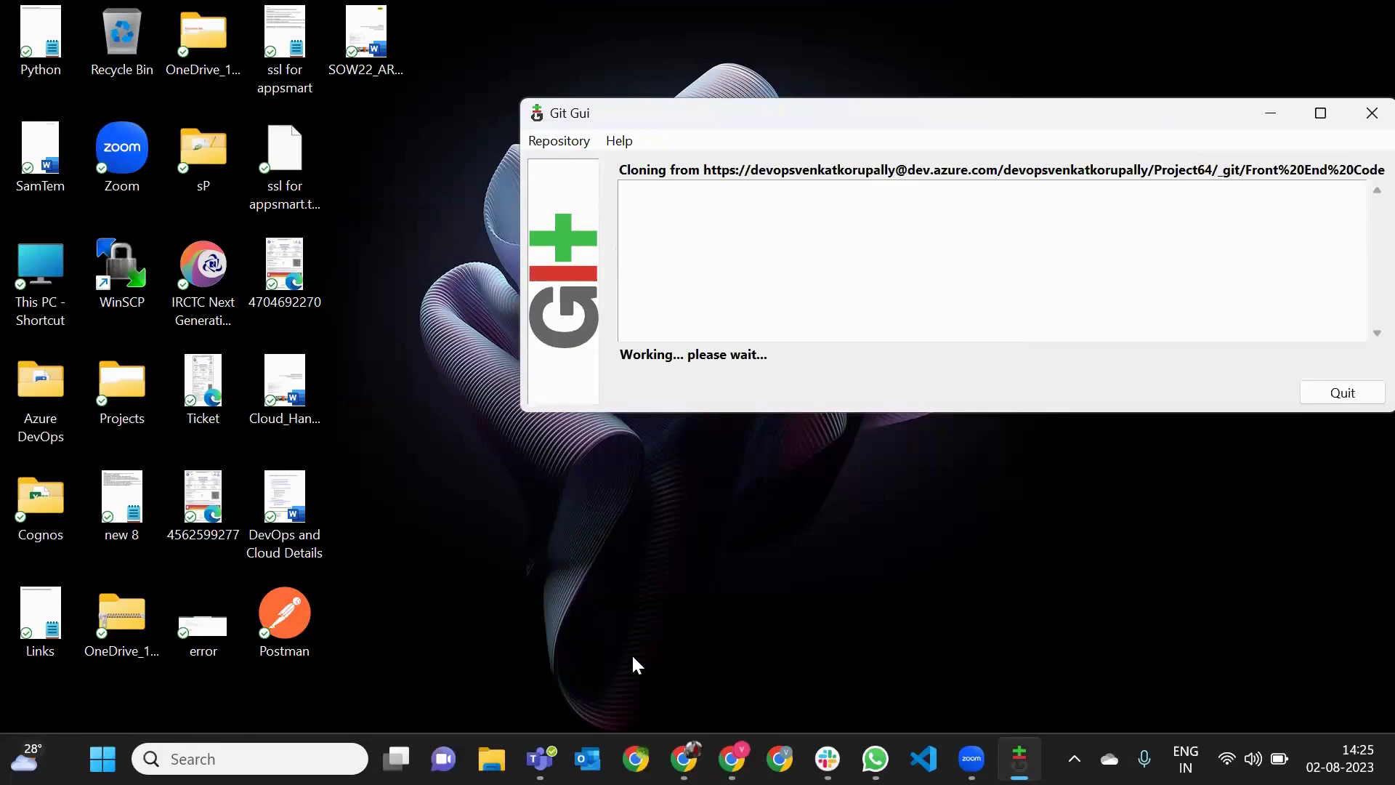
- Open C:\Projects\P64FE in File Explorer to check the cloned files, and return to the Git GUI window
click(492, 758)
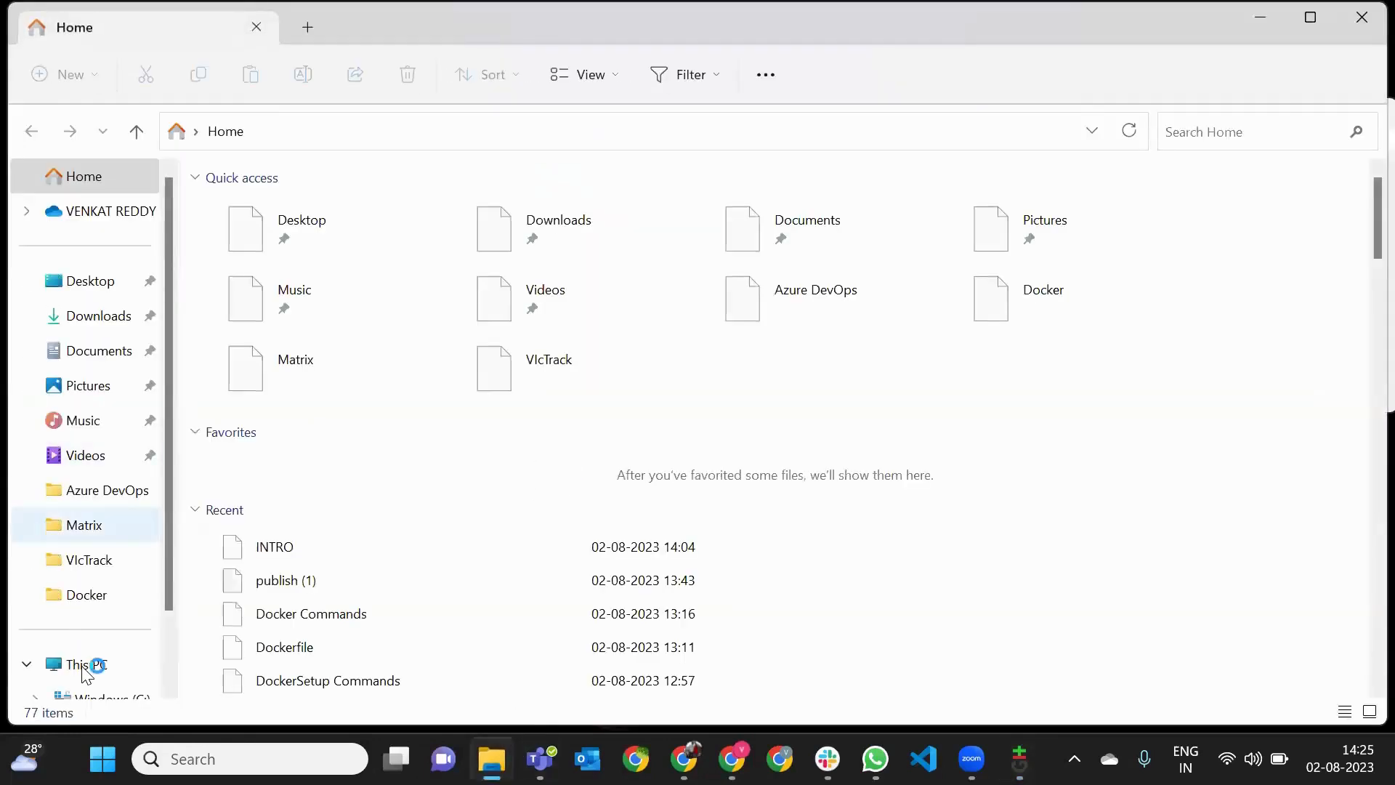
click(85, 665)
click(327, 232)
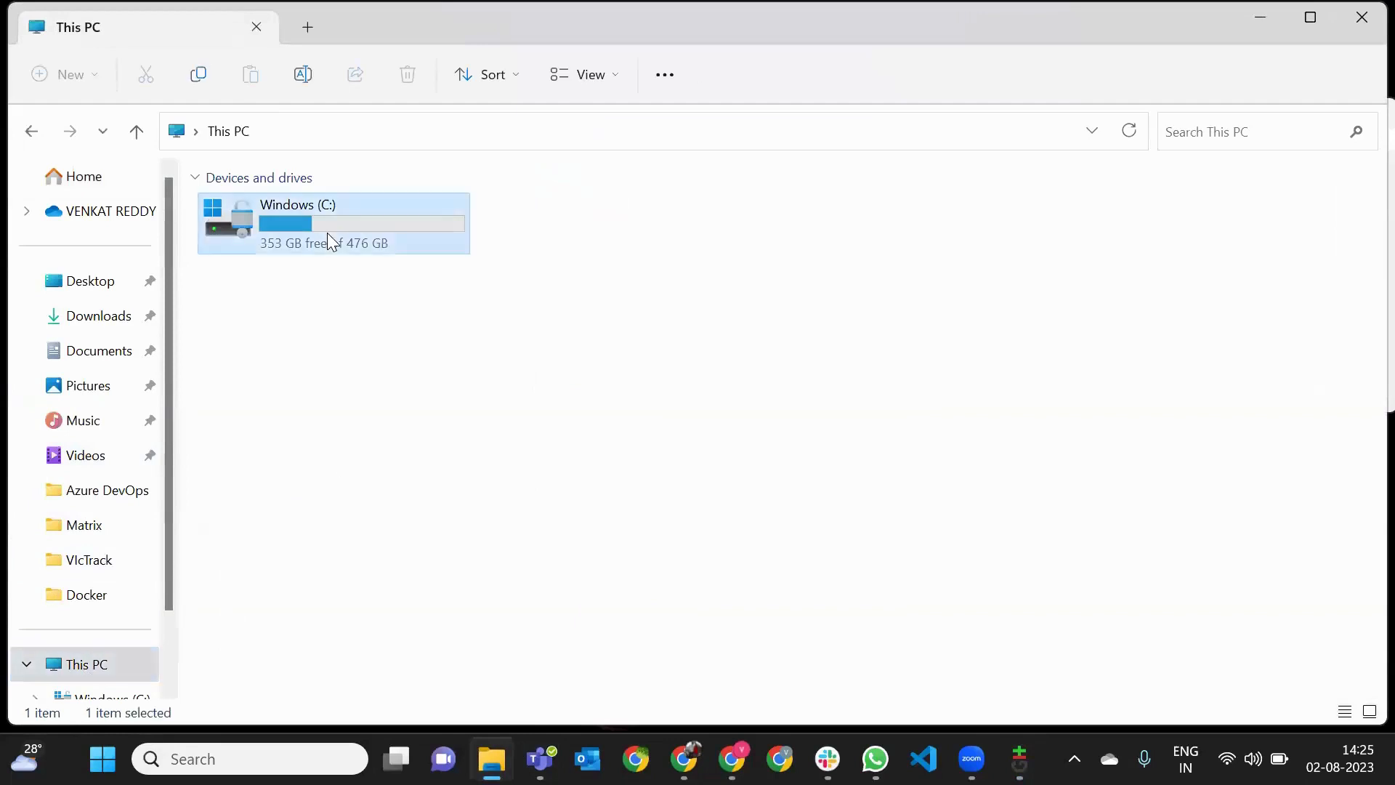
double_click(326, 232)
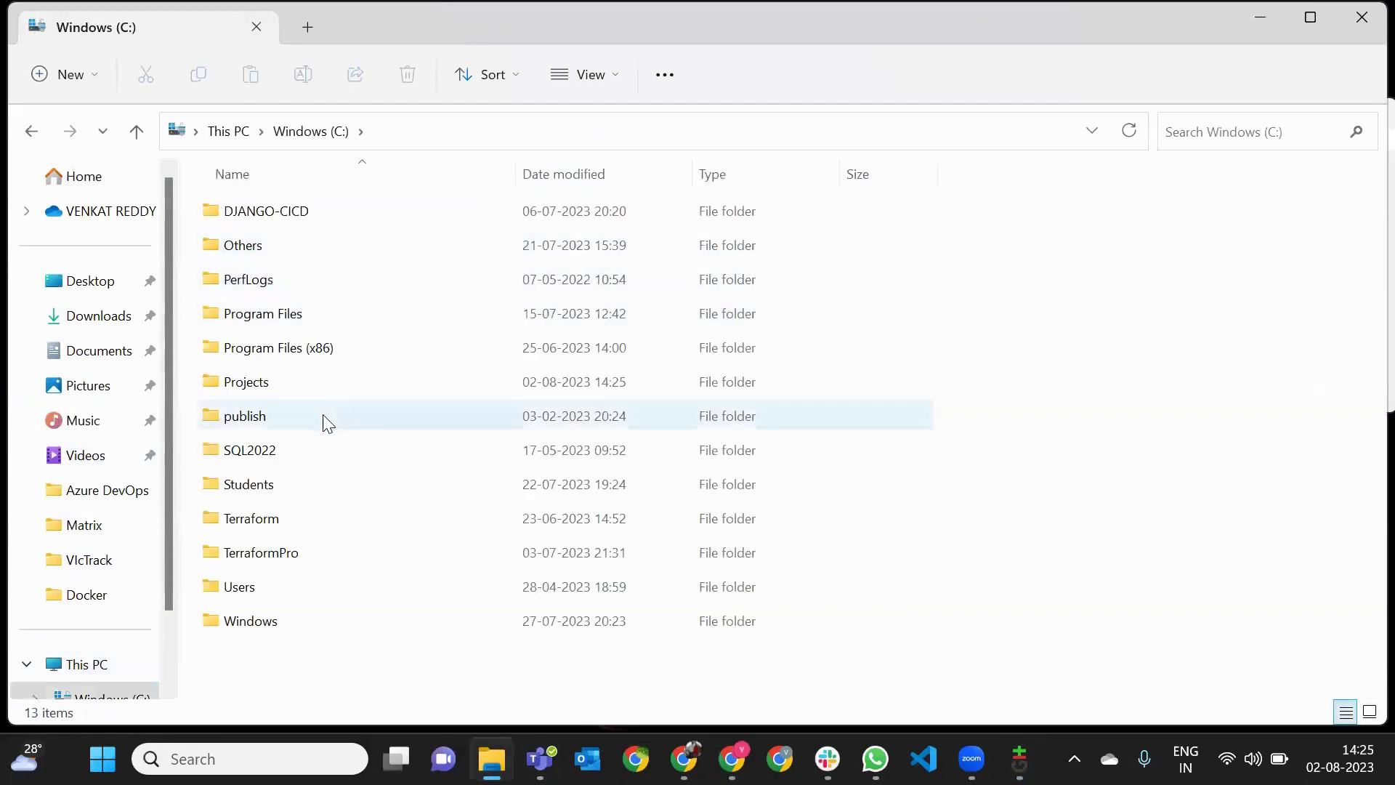
double_click(255, 378)
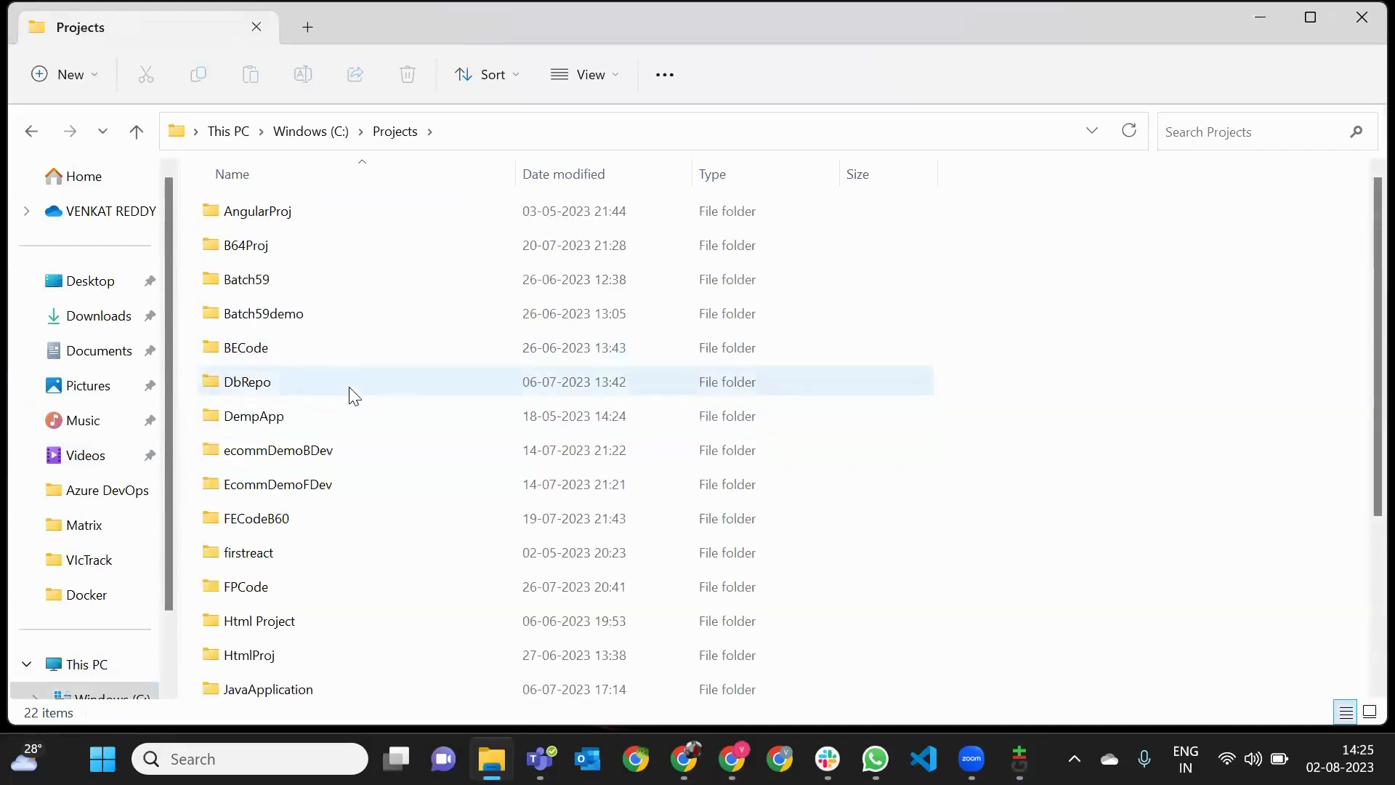
scroll(354, 396, down, 3)
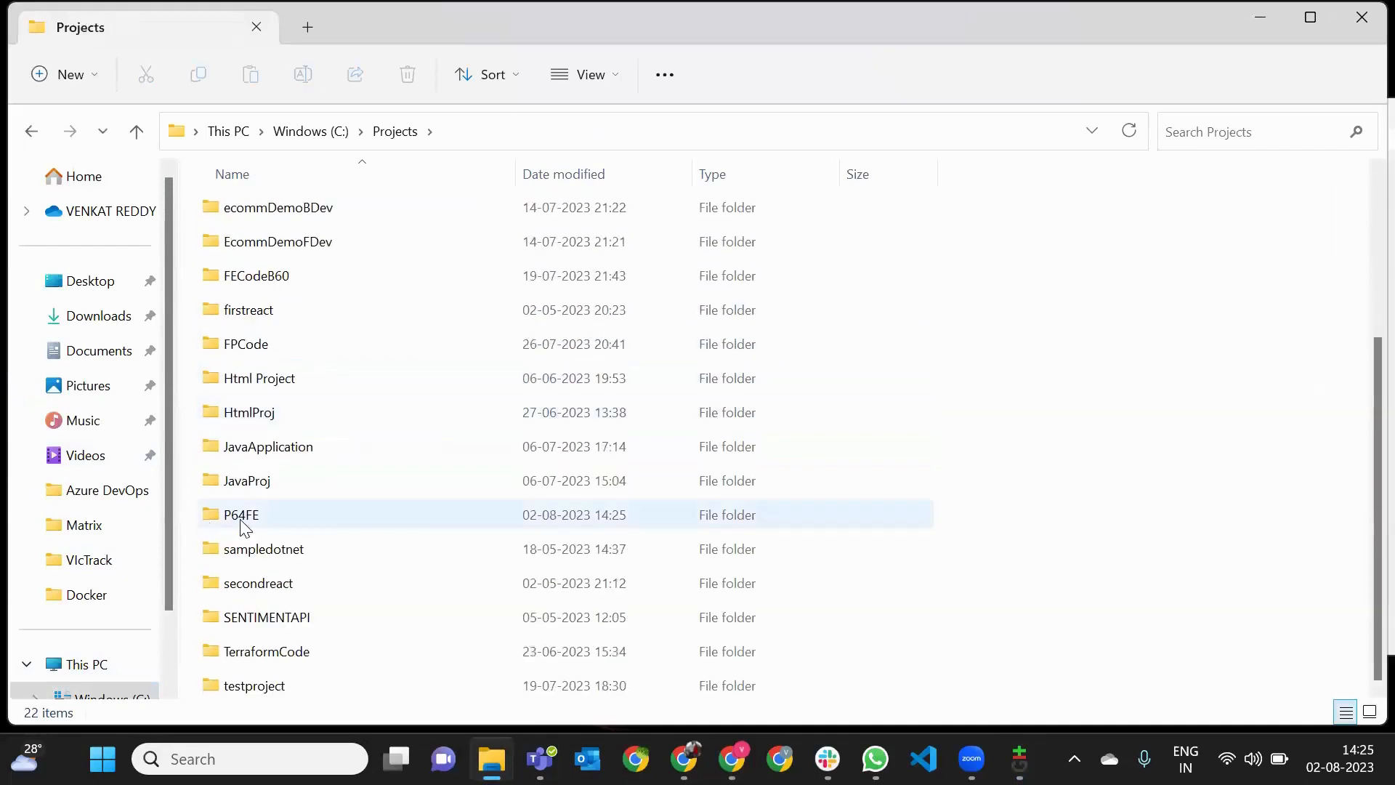
double_click(243, 517)
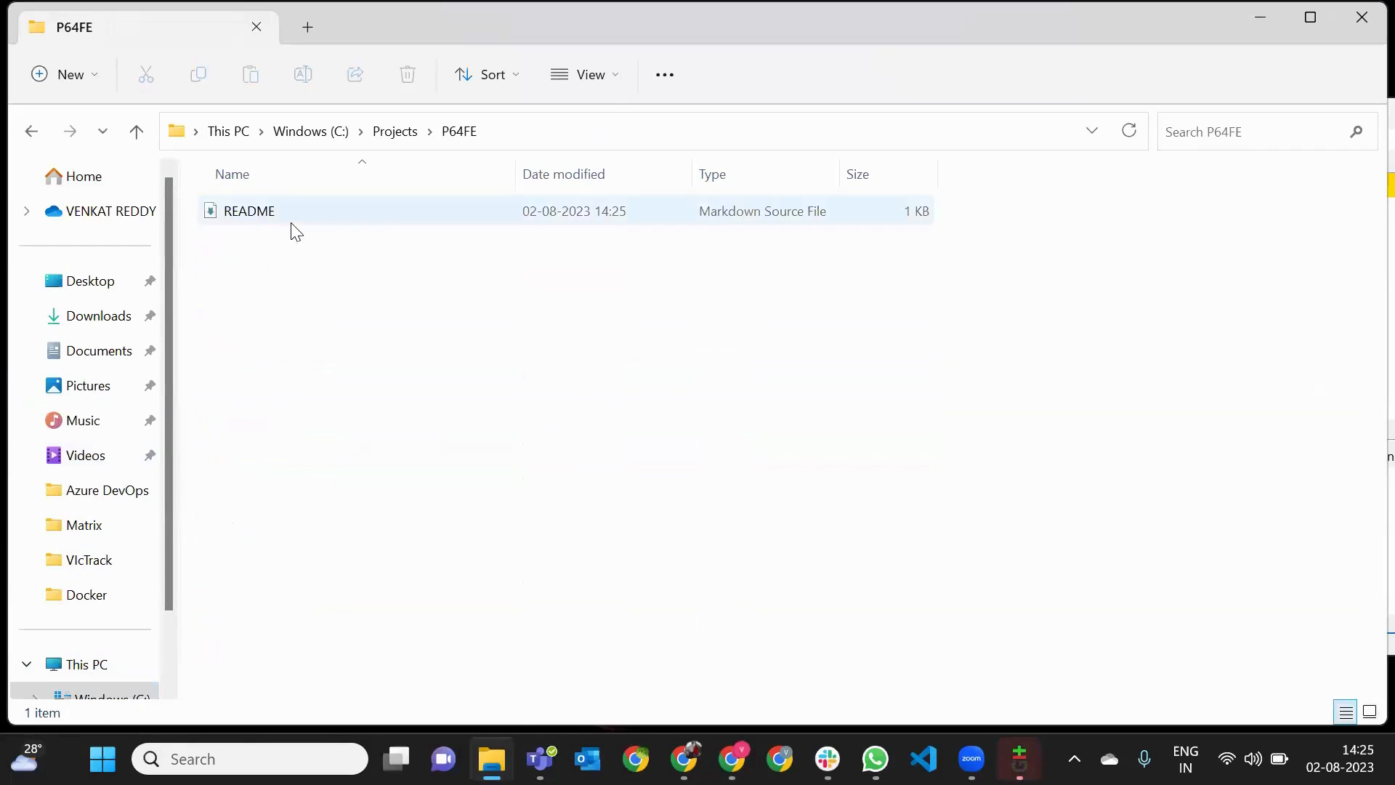
key(alt+Tab)
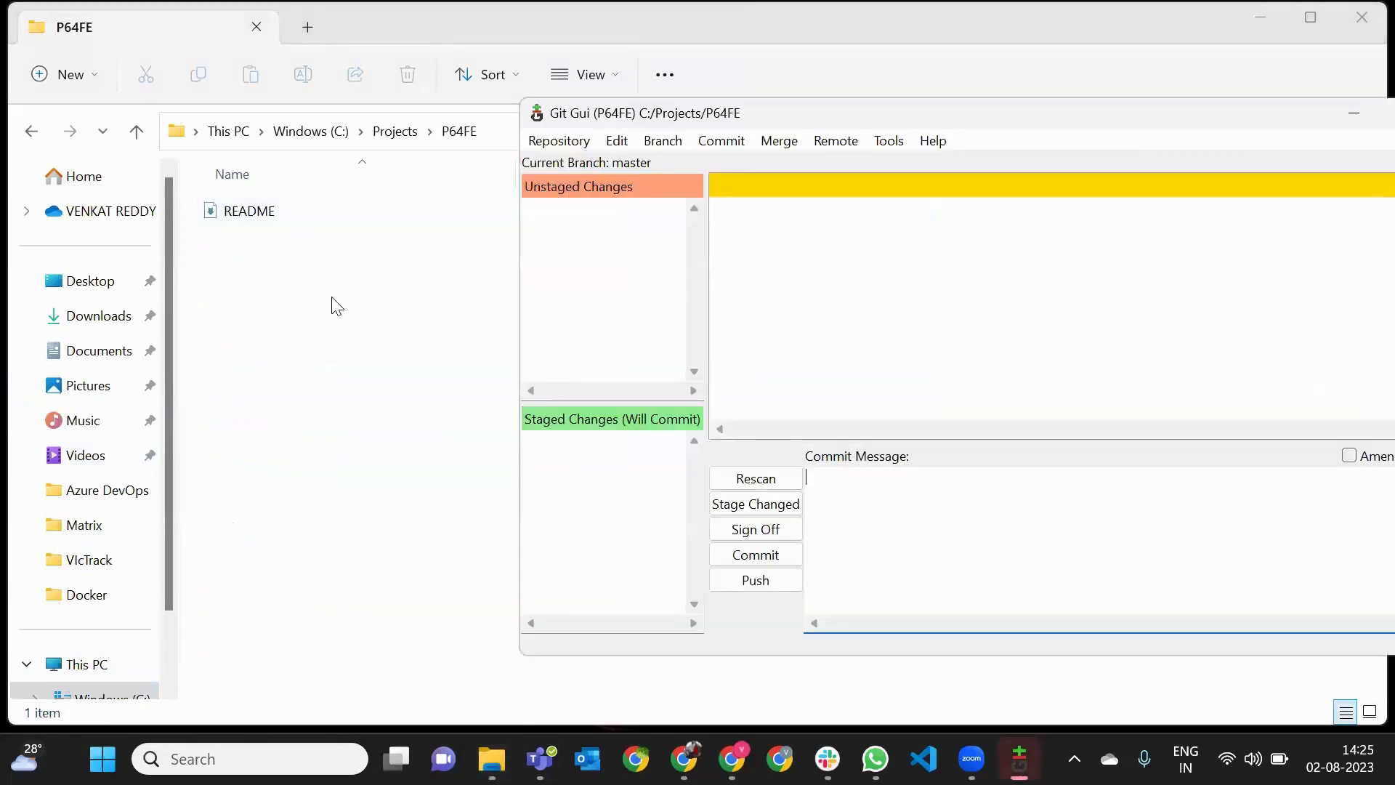
- Switch to Google Chrome, search Google for "free html templates" and open the Free CSS website templates result
click(369, 274)
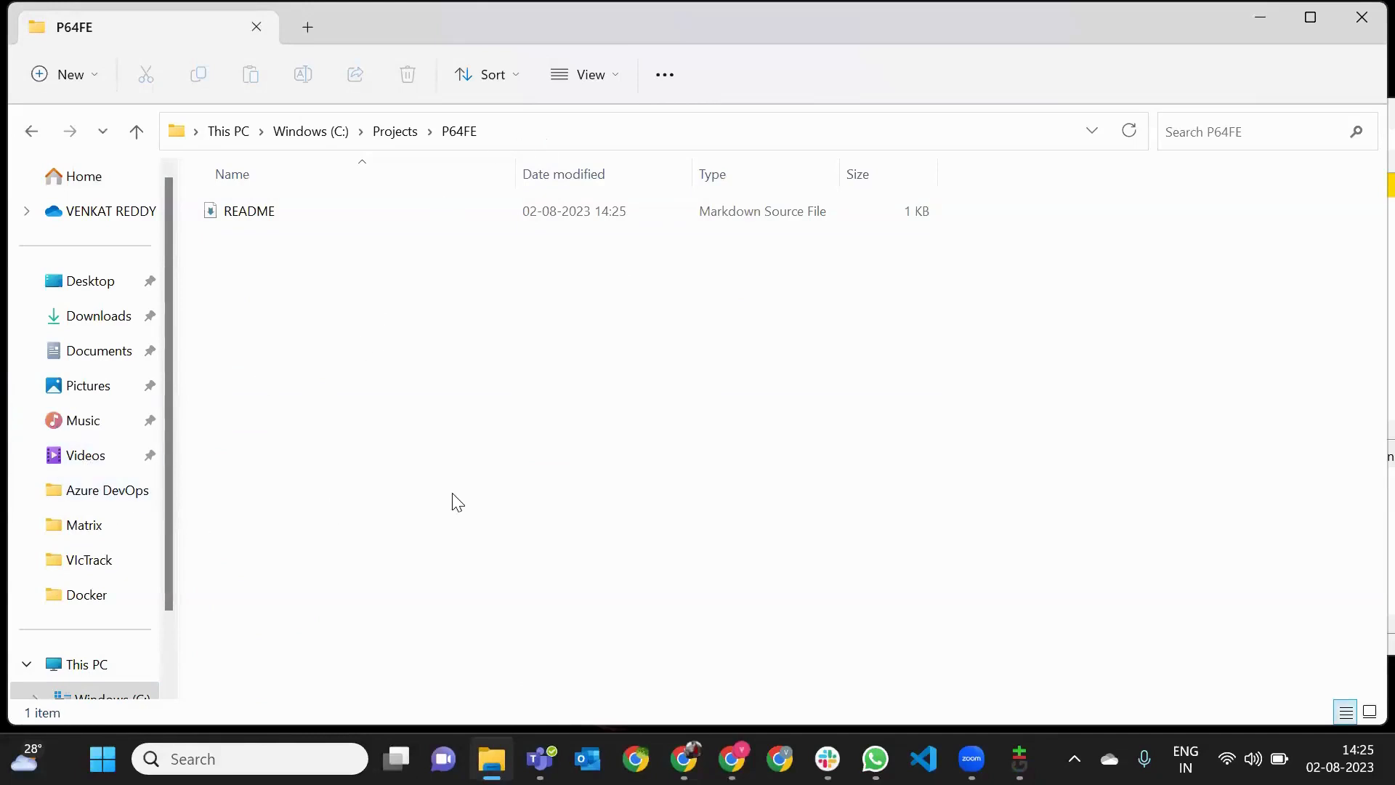
click(635, 758)
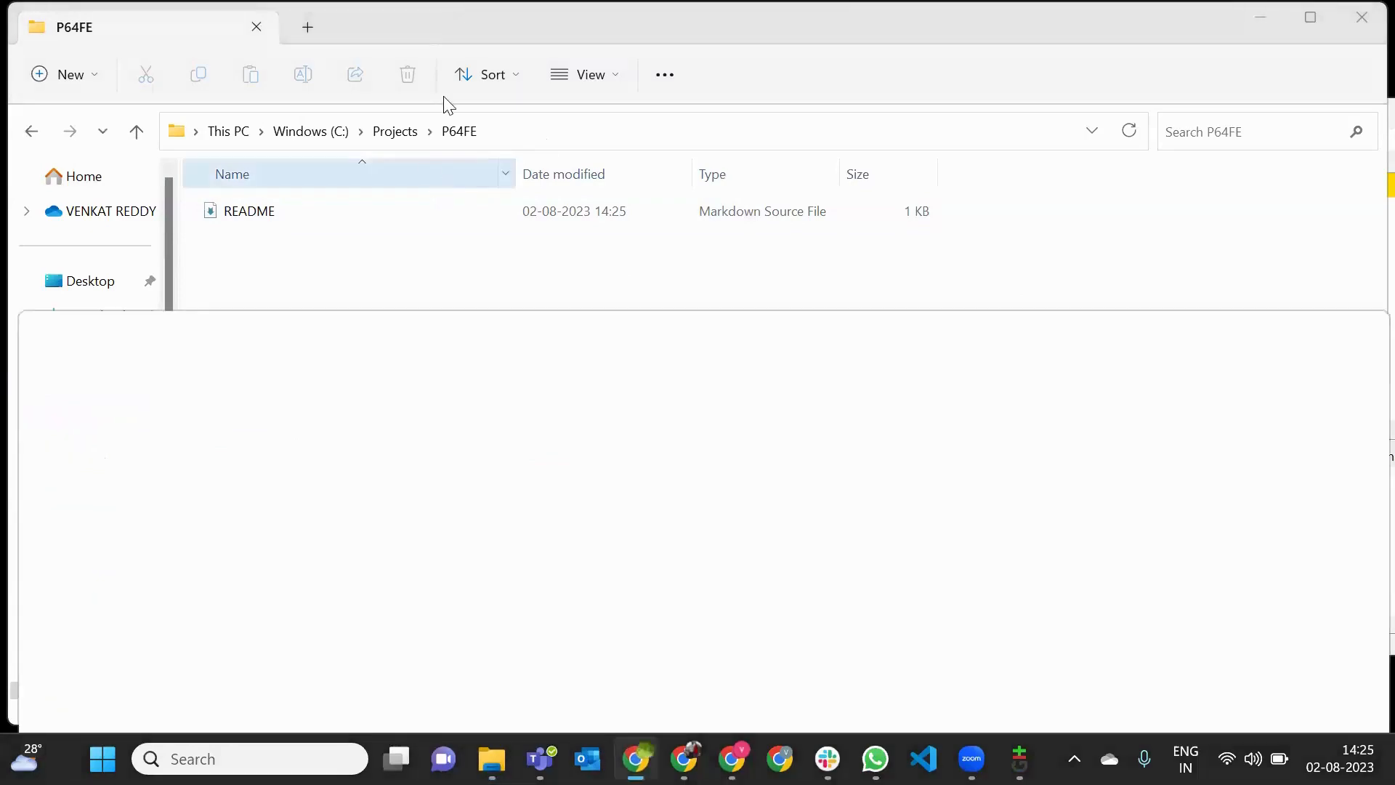
double_click(523, 333)
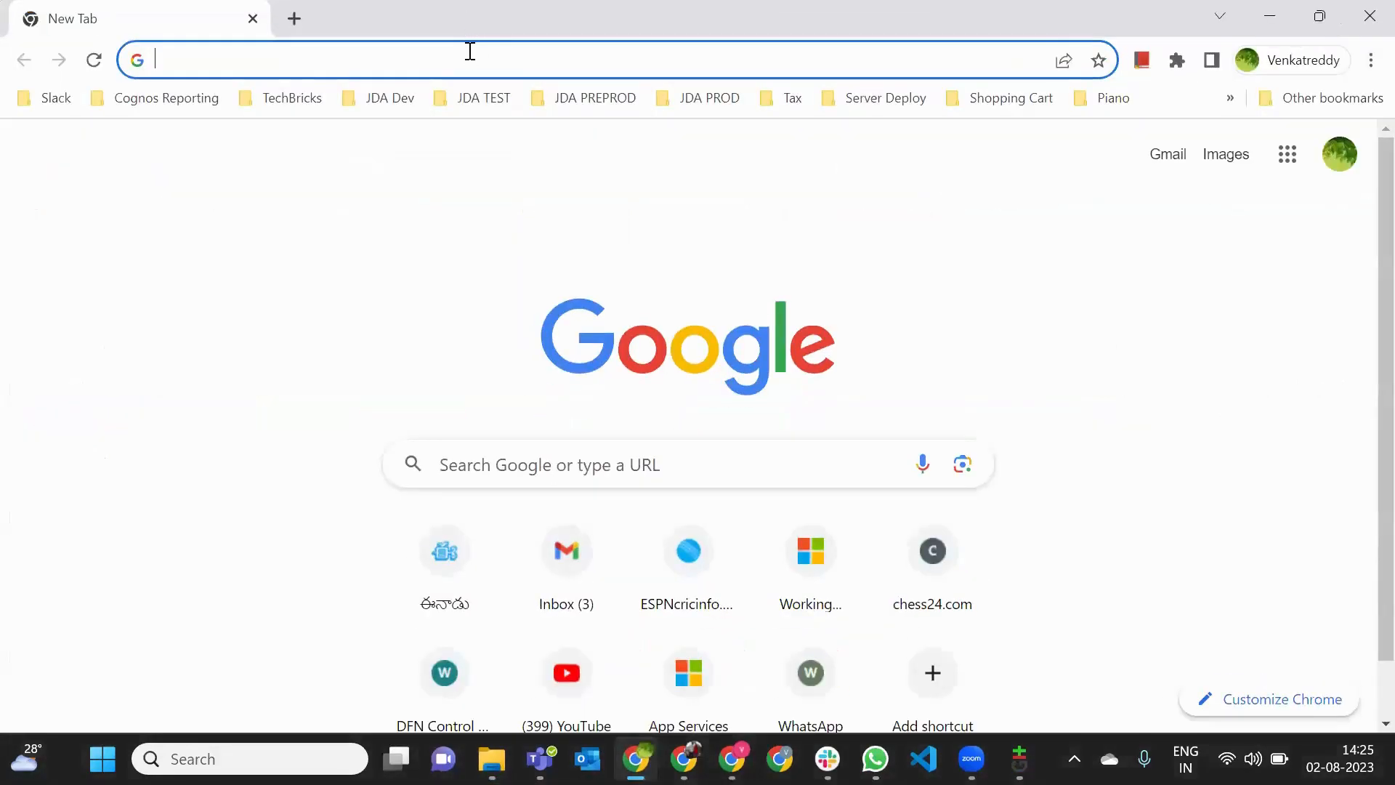
click(470, 51)
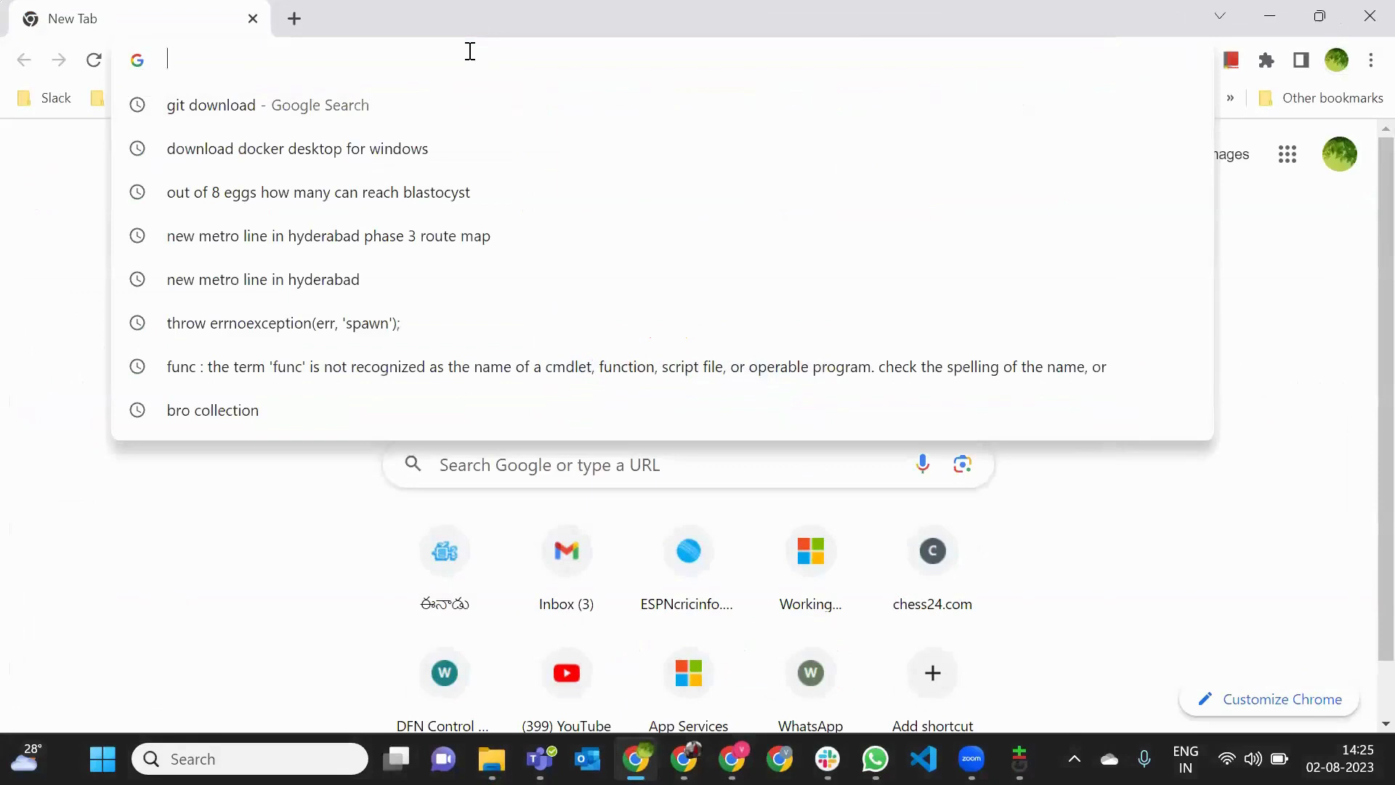
text(free)
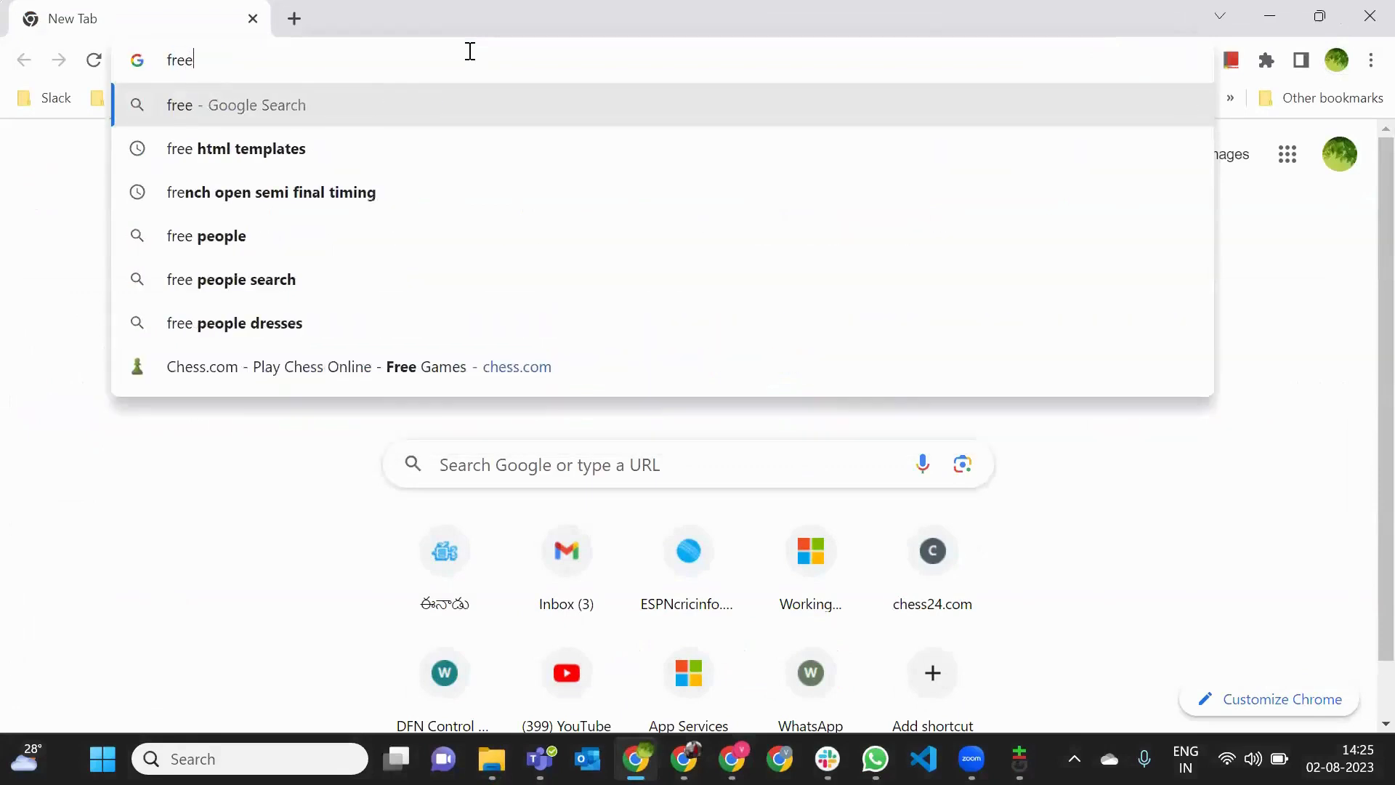
key(Down)
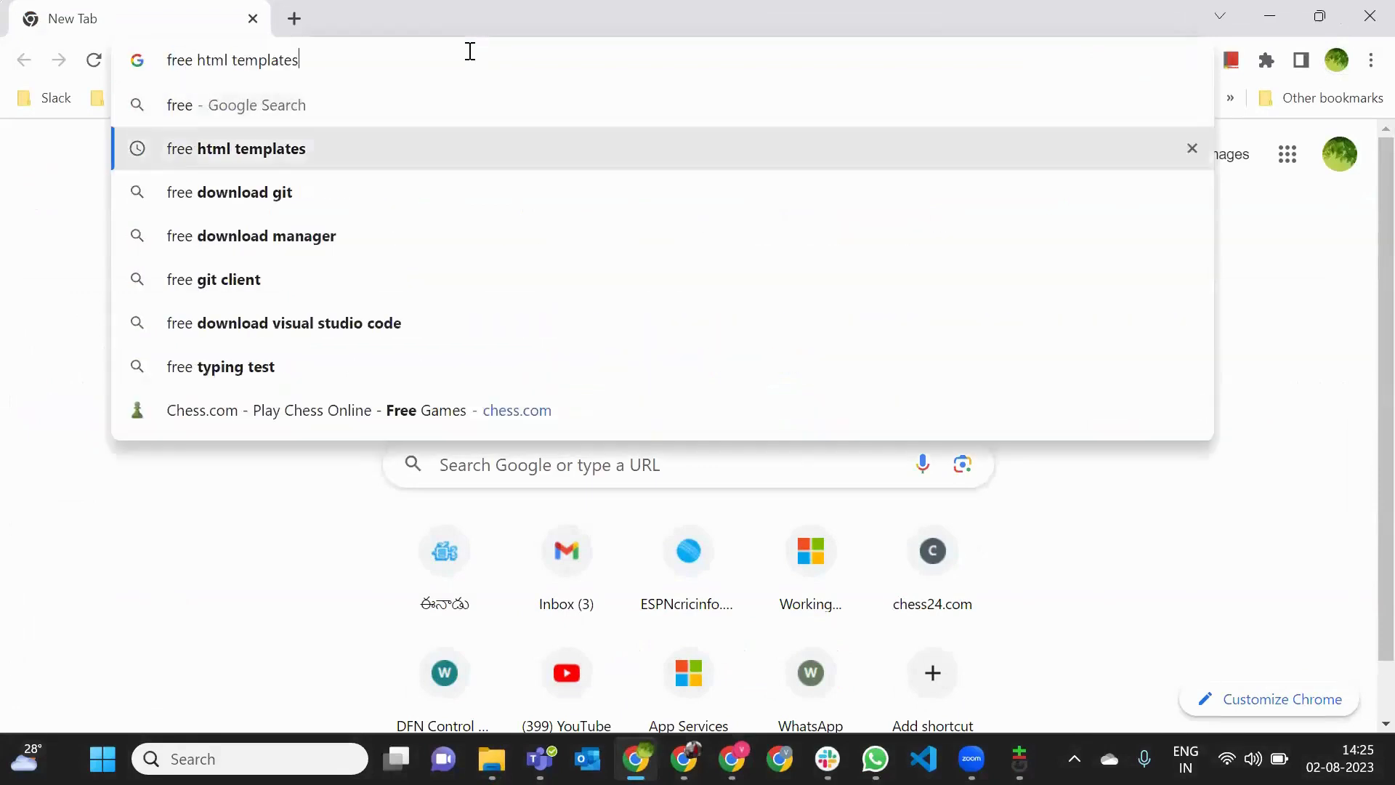
key(Return)
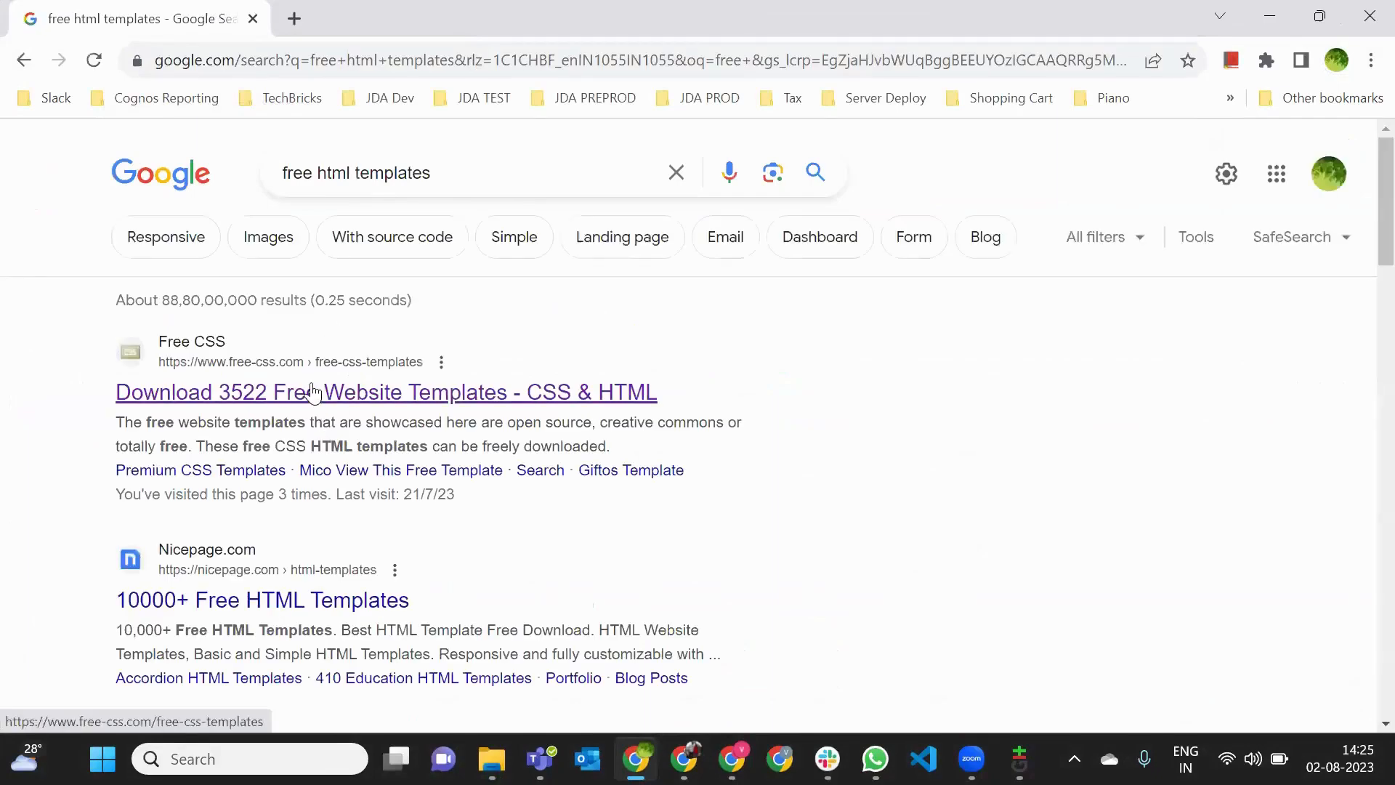
click(399, 391)
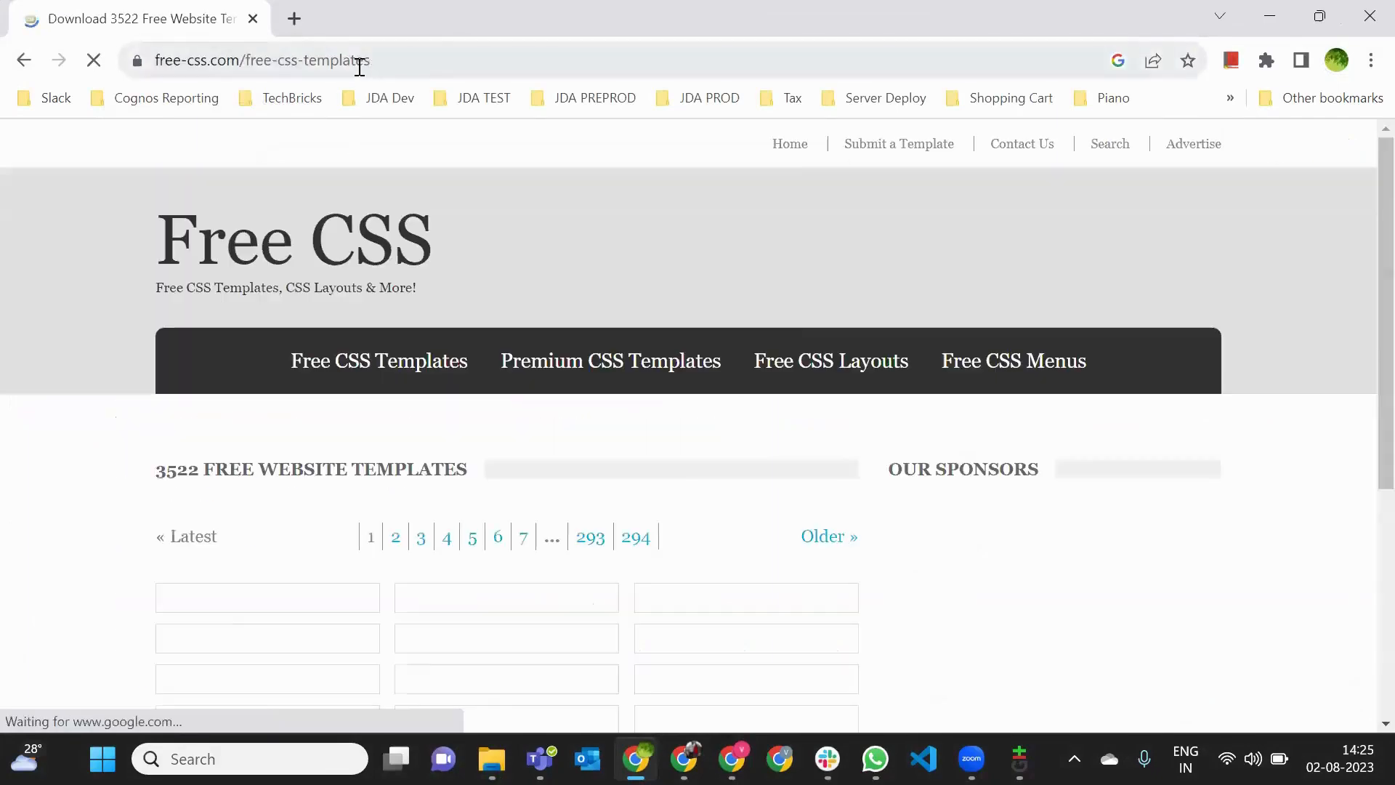
- Copy the Free CSS templates page address, post it in the b64 Azure crash course channel in Slack, and return to Chrome
click(359, 64)
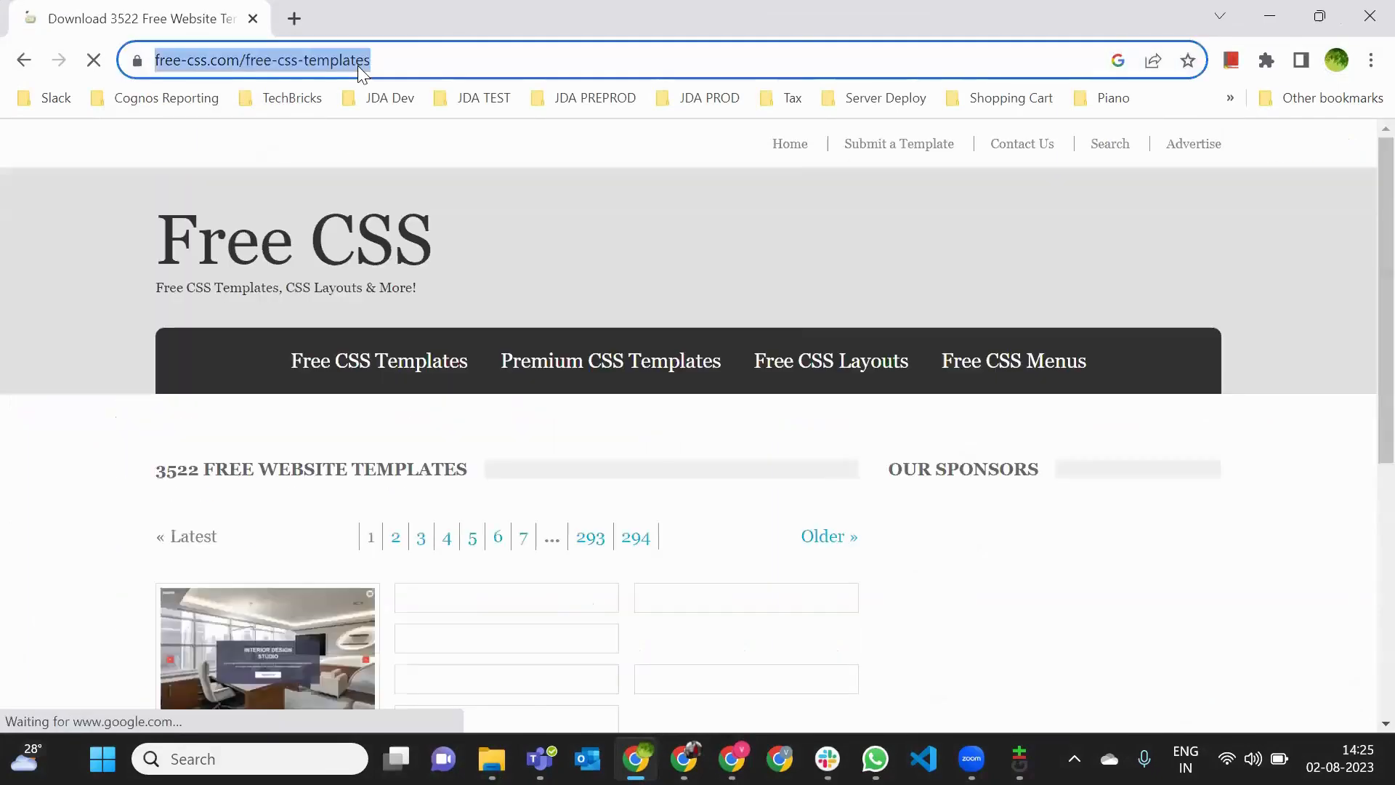
right_click(359, 64)
click(430, 191)
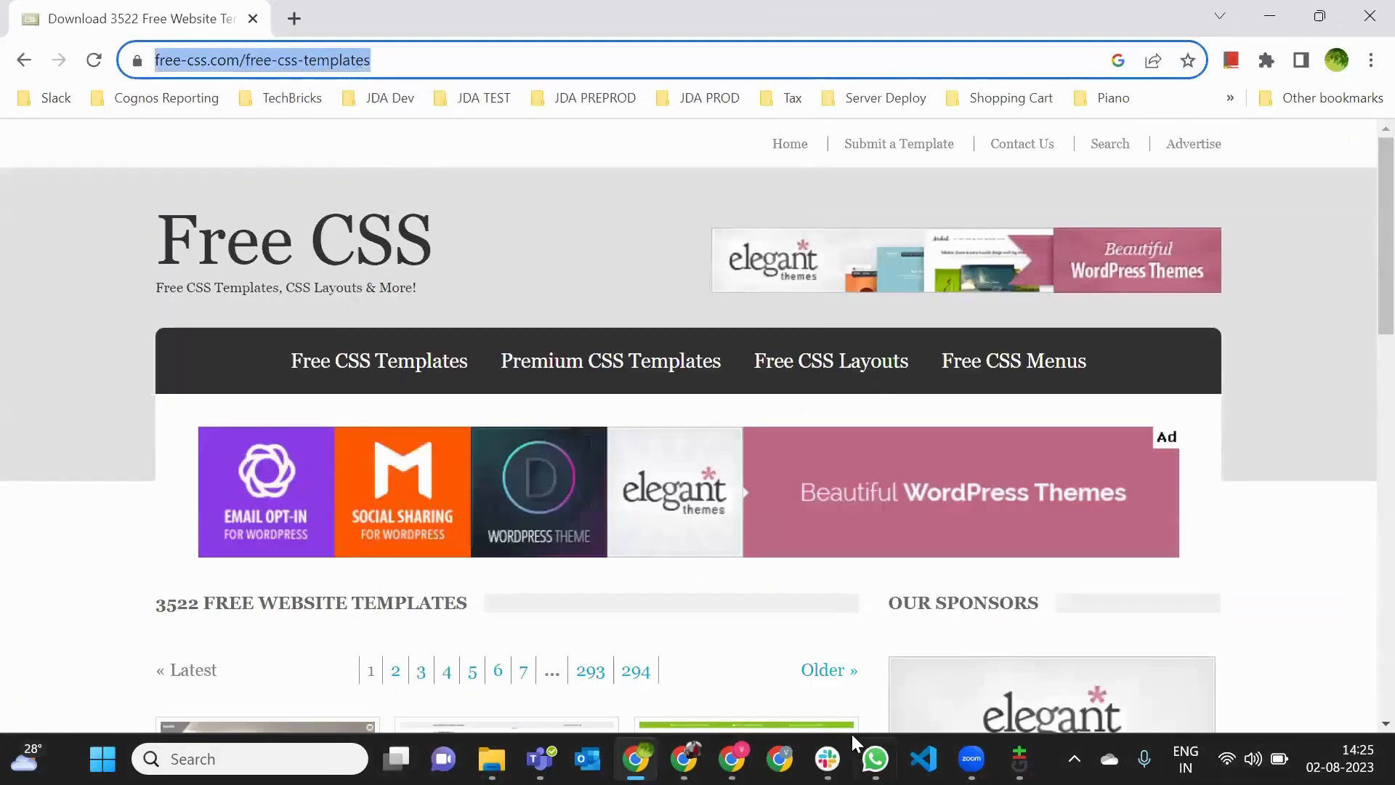
click(827, 759)
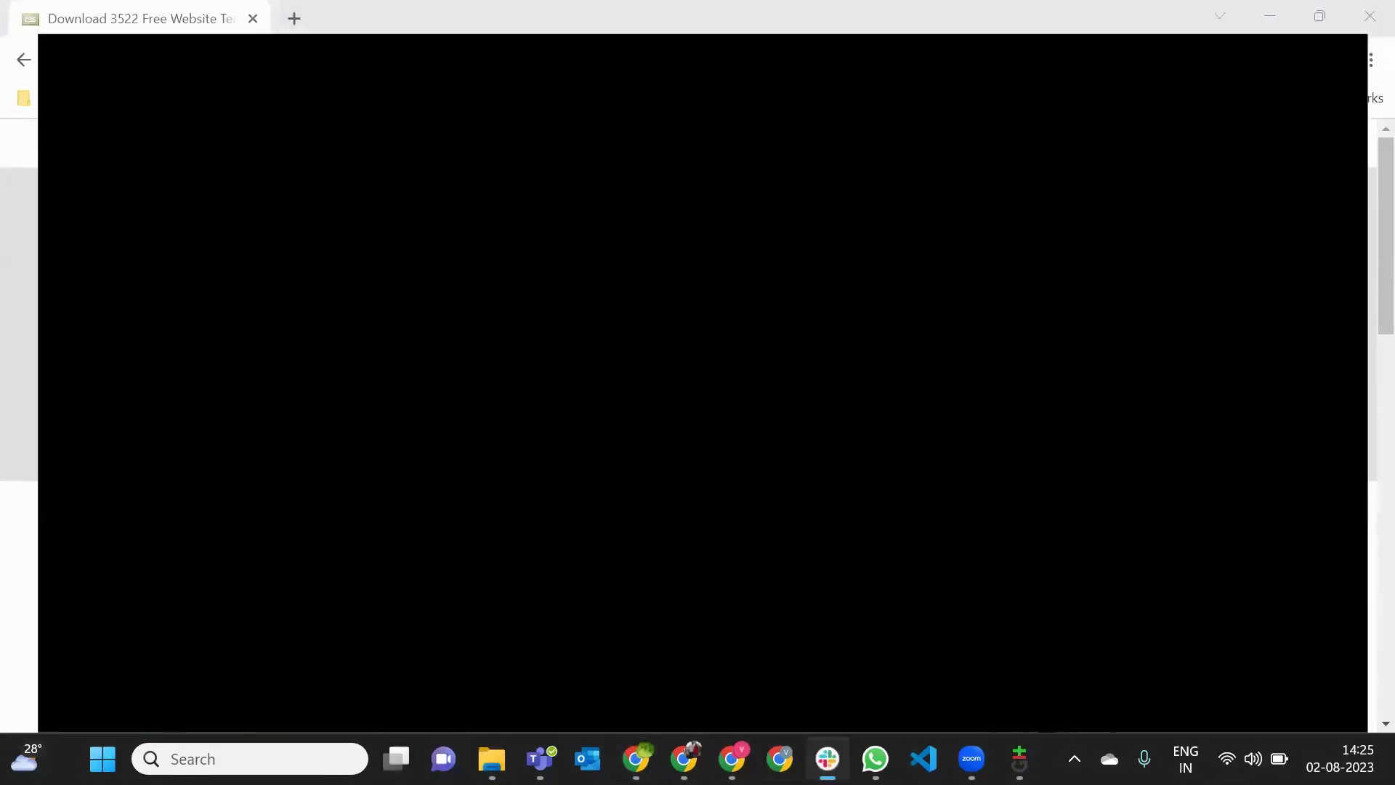
click(474, 647)
key(ctrl+v)
key(Return)
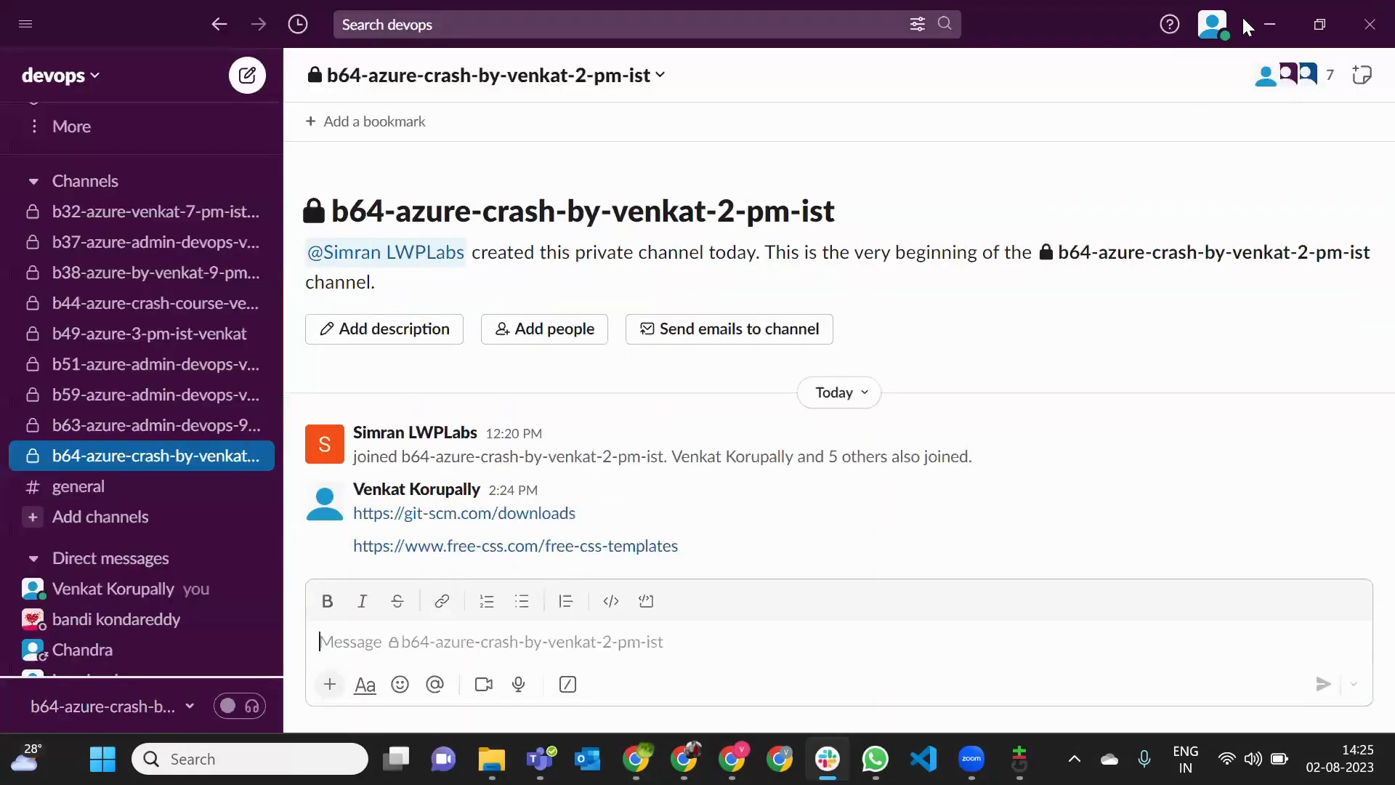
click(1269, 24)
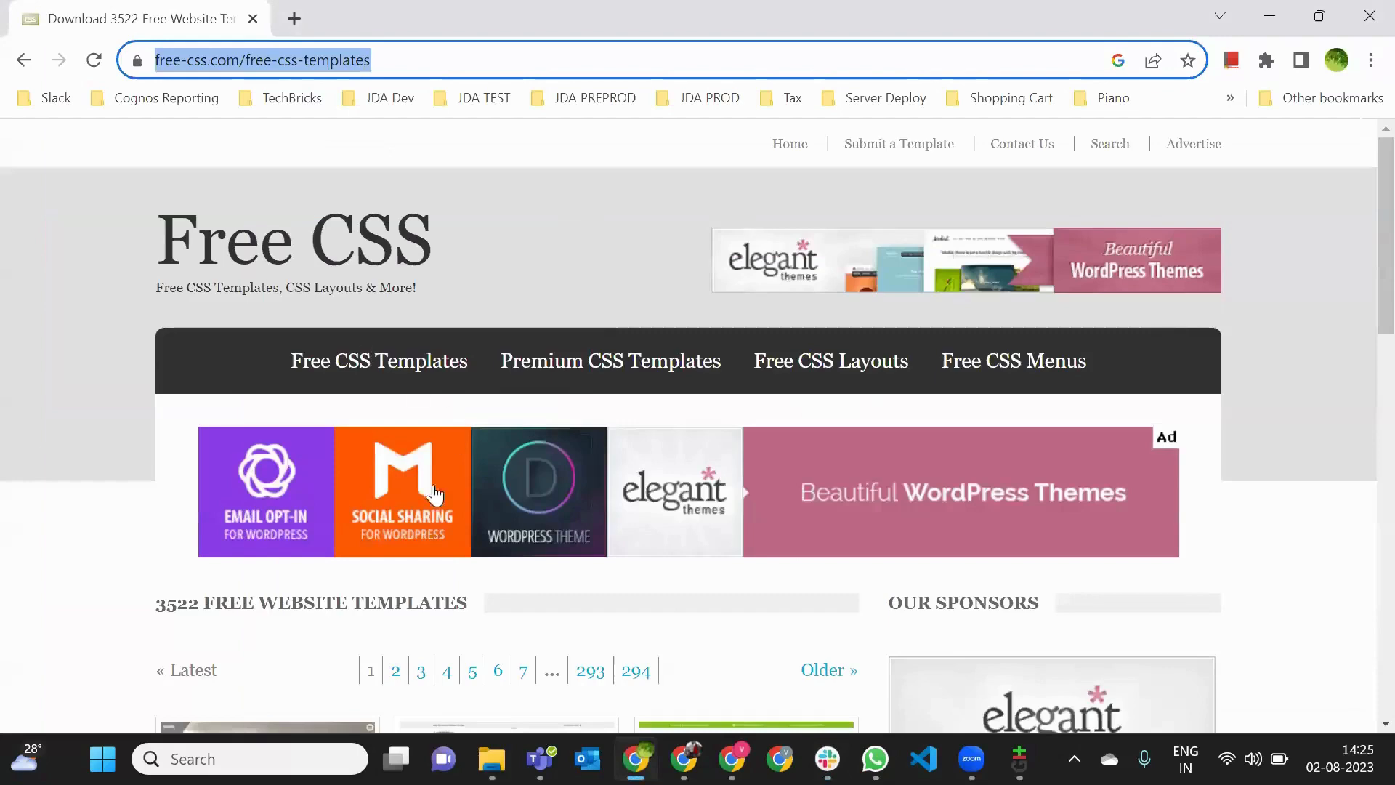
- Open the ArtXibition template from the Free CSS listing and download its zip file
scroll(434, 494, down, 1)
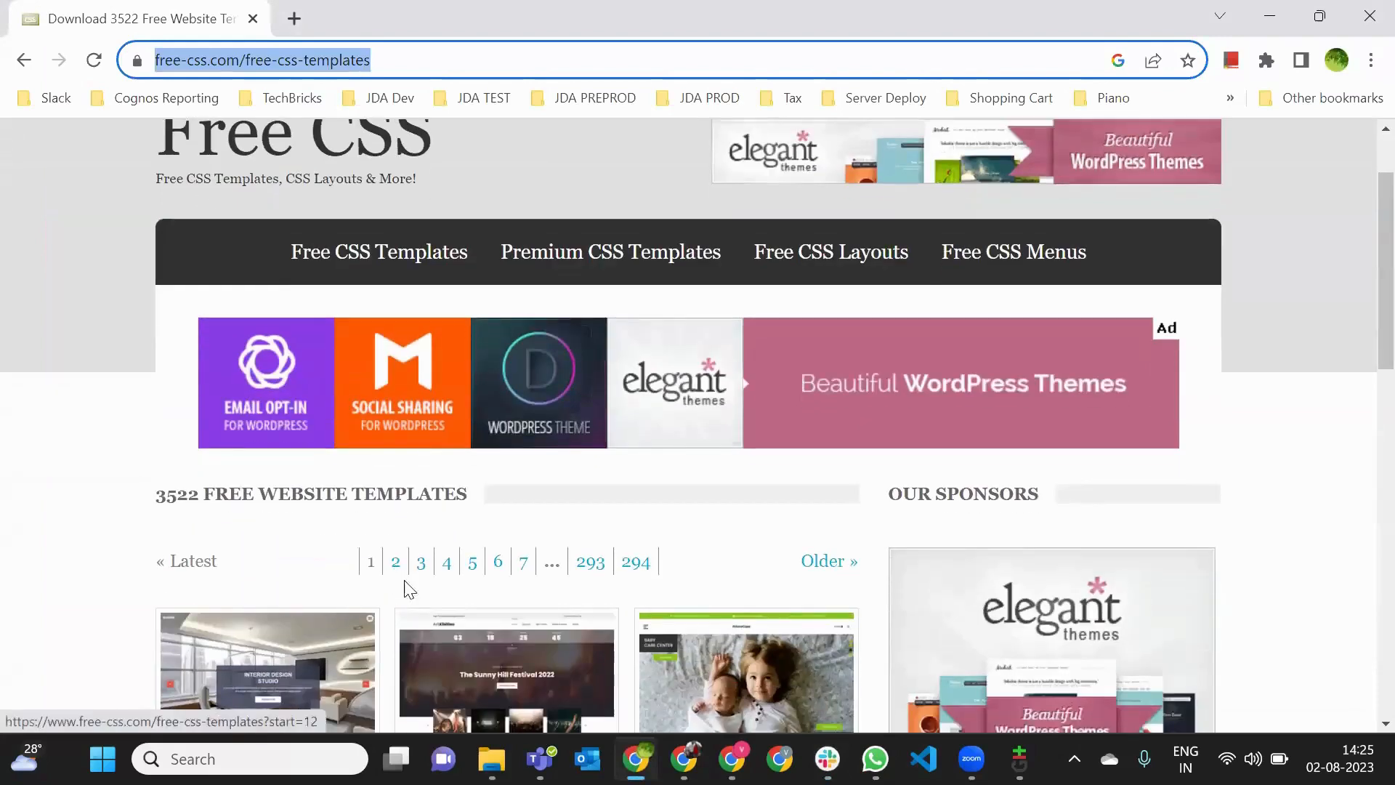
scroll(411, 589, down, 2)
click(465, 463)
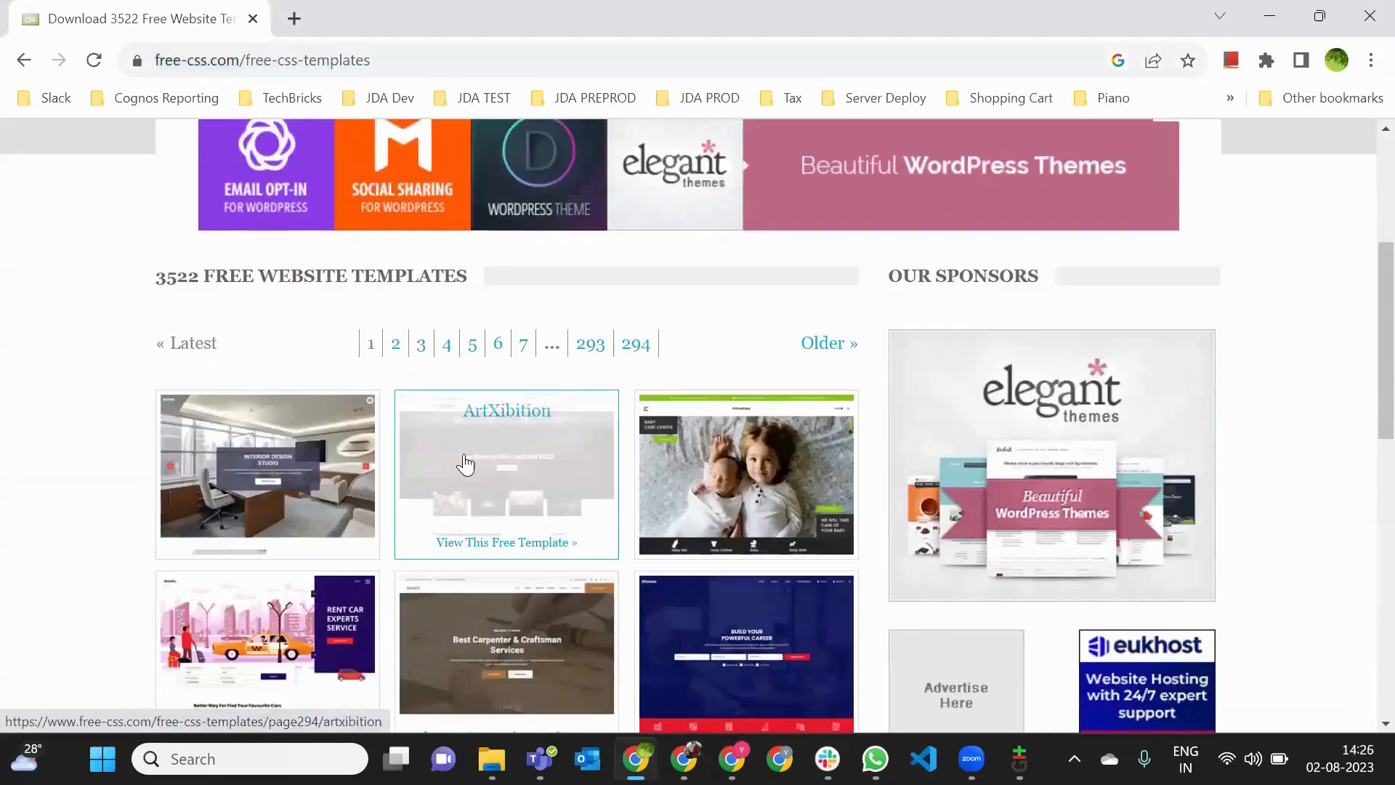
scroll(641, 534, down, 6)
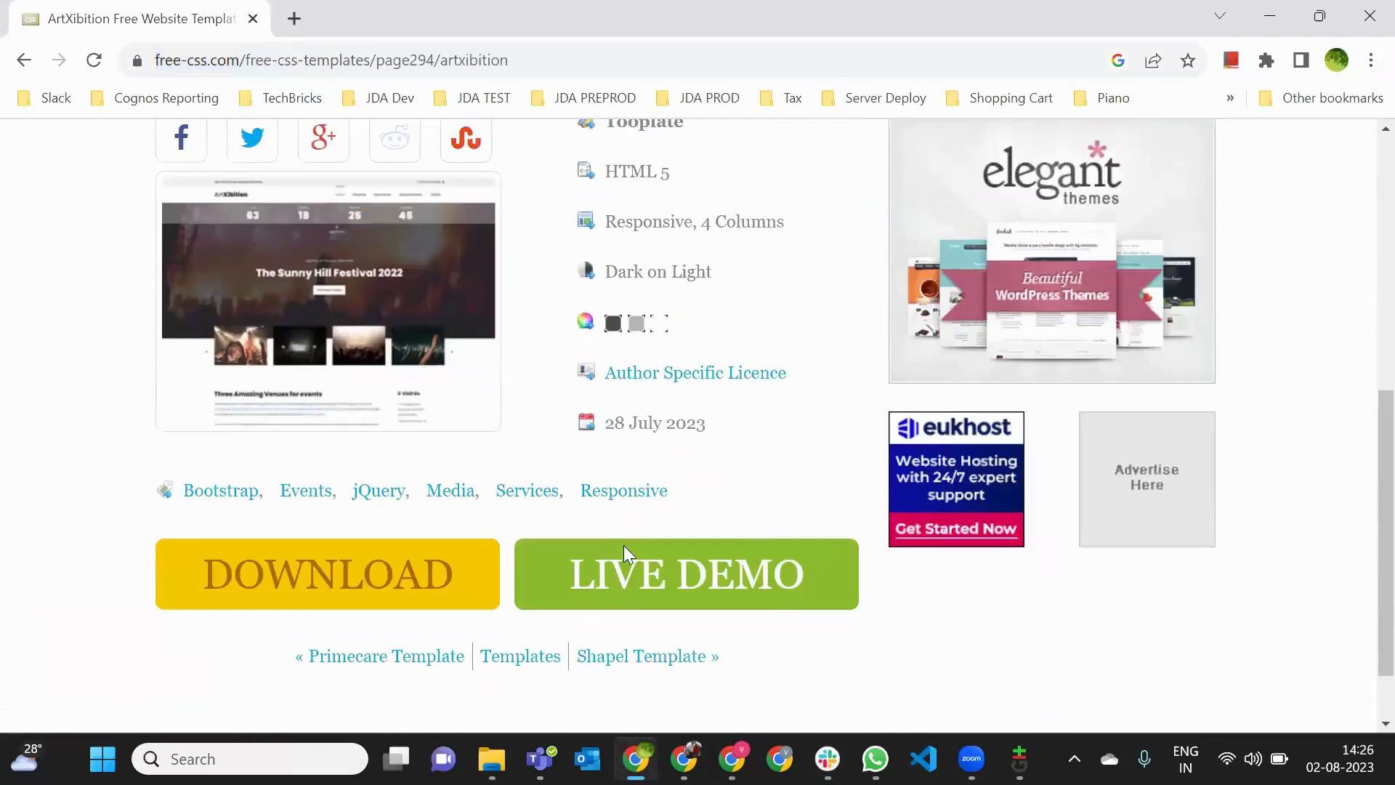
click(304, 569)
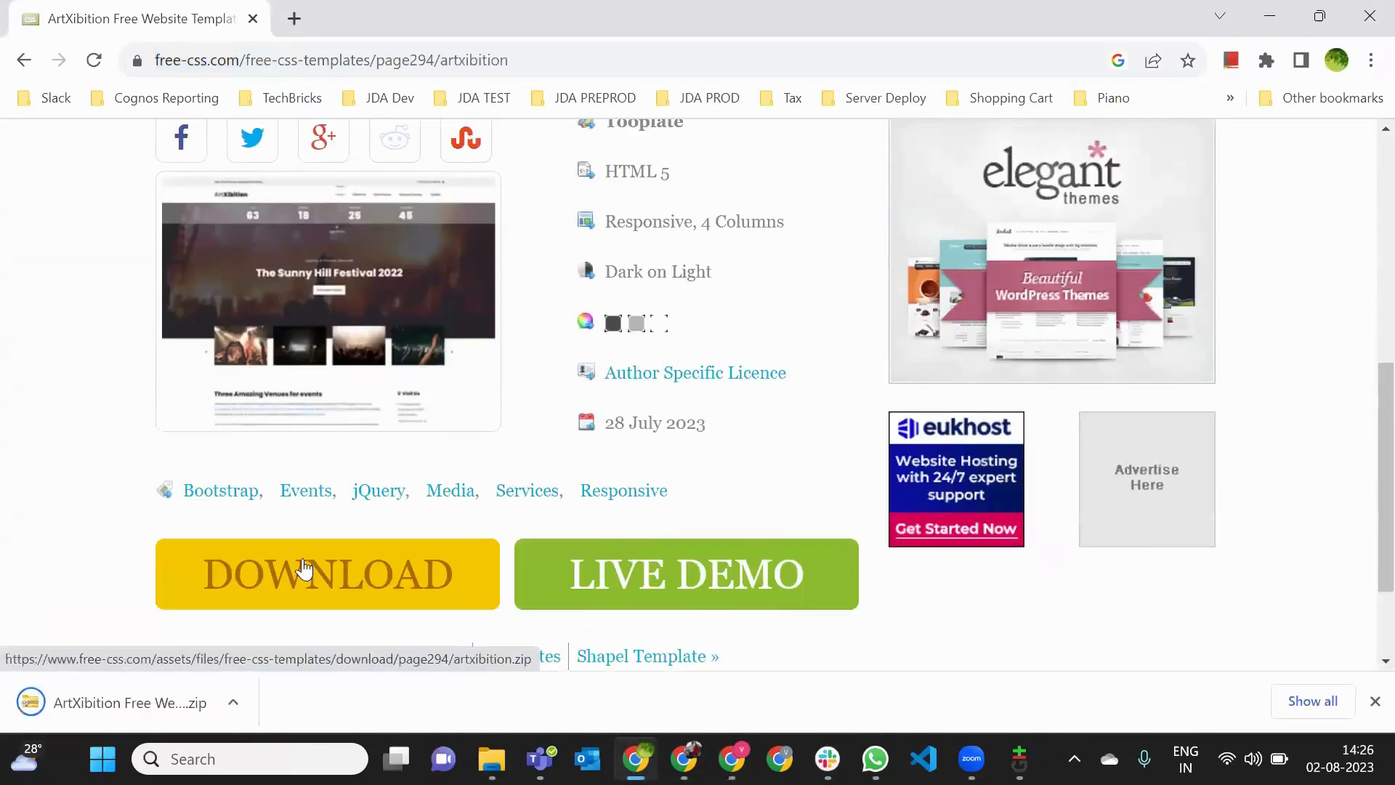
- Show the downloaded ArtXibition zip file in its Downloads folder
click(232, 696)
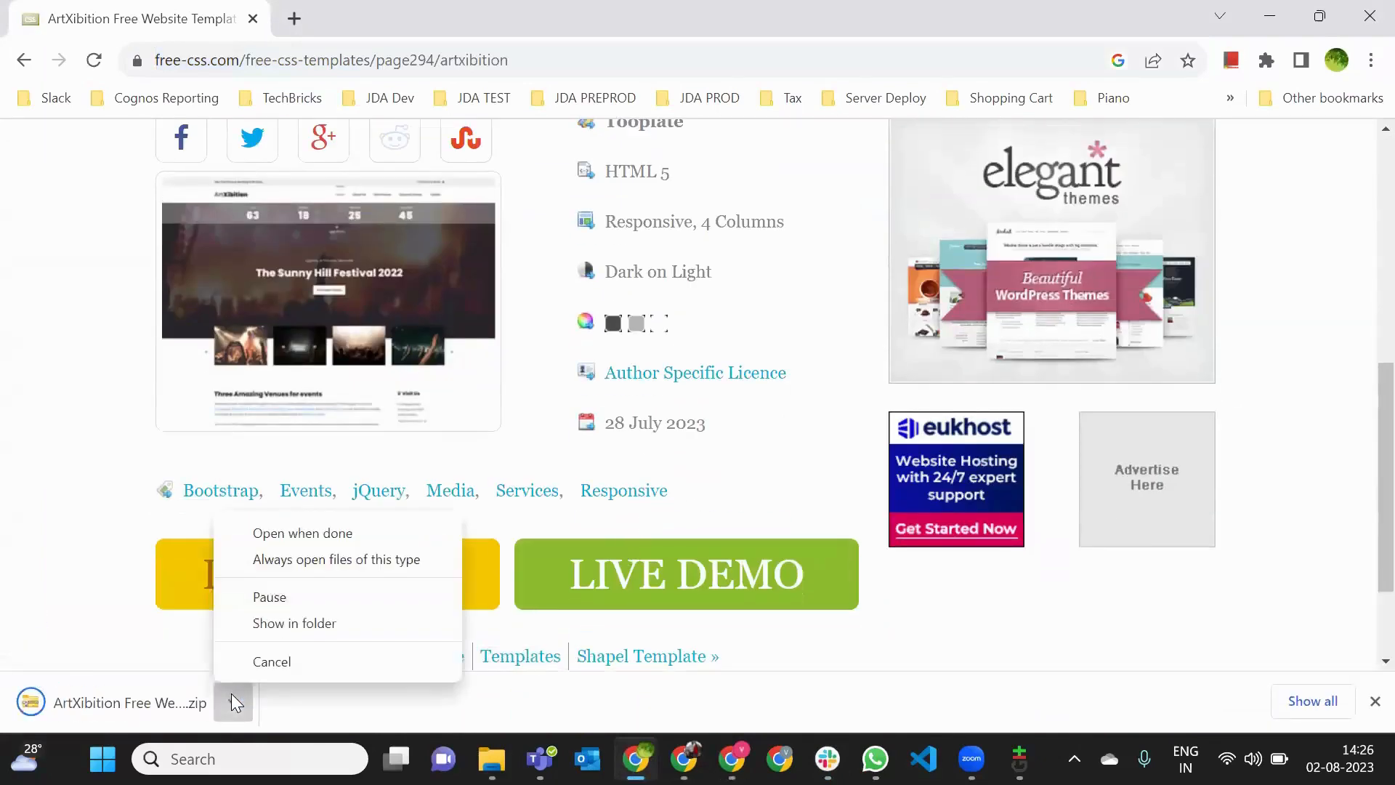
click(233, 702)
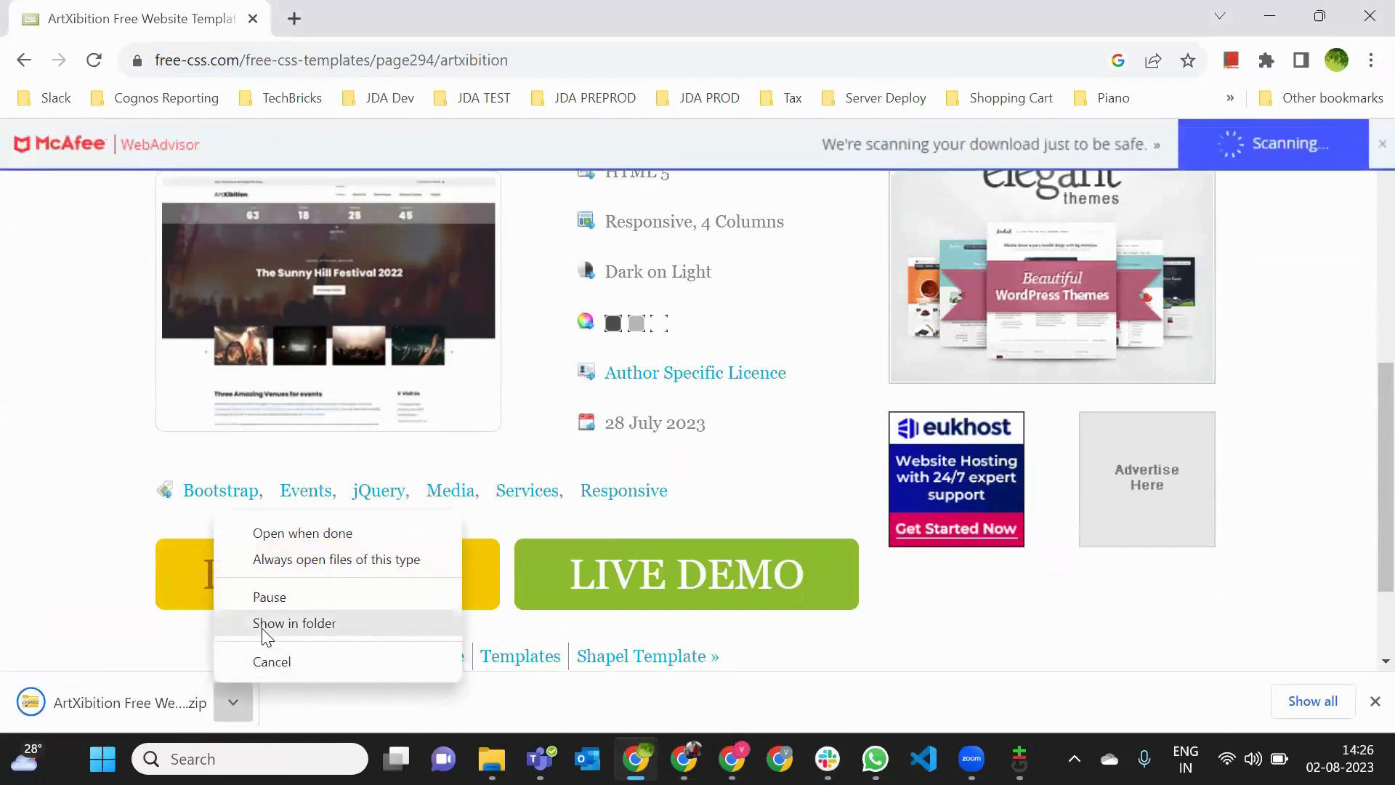
click(265, 634)
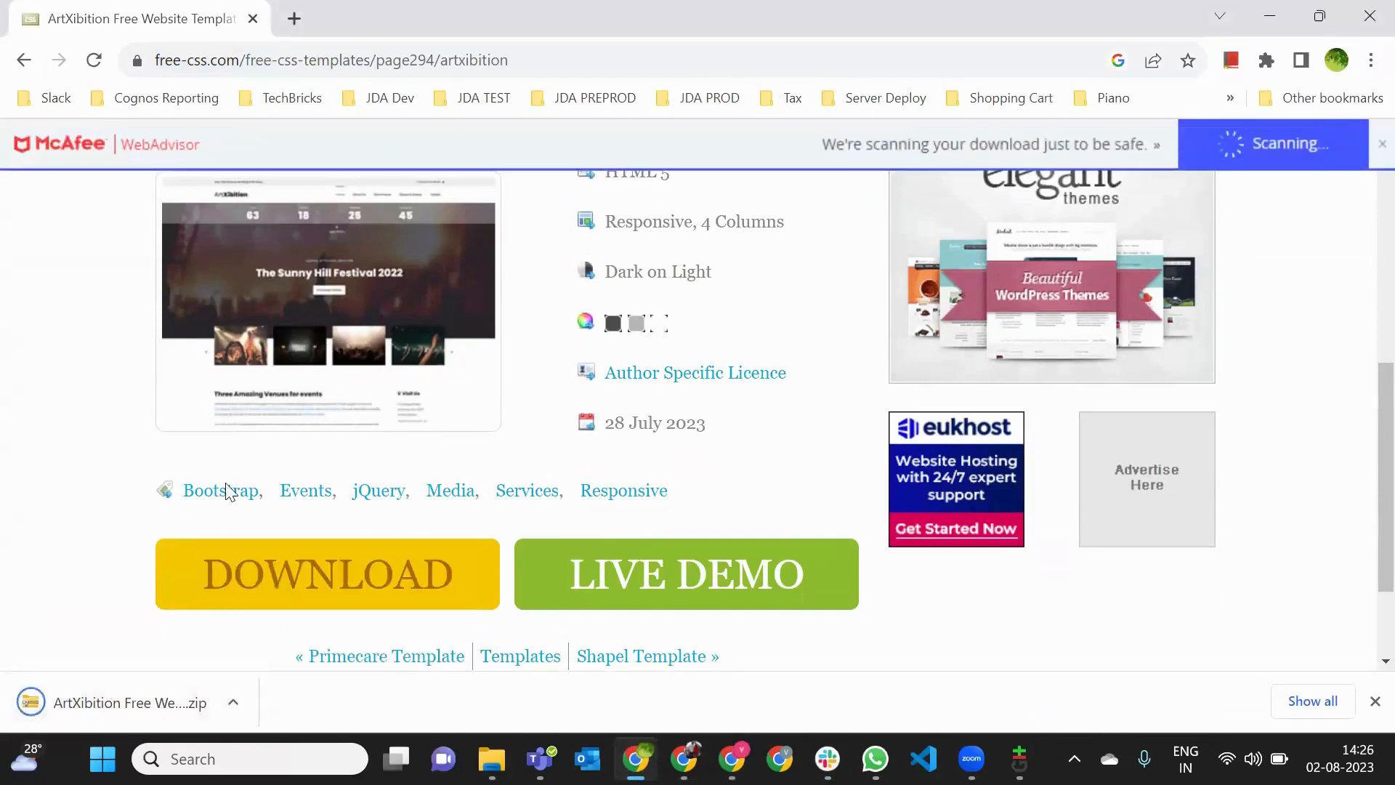
click(234, 711)
click(255, 631)
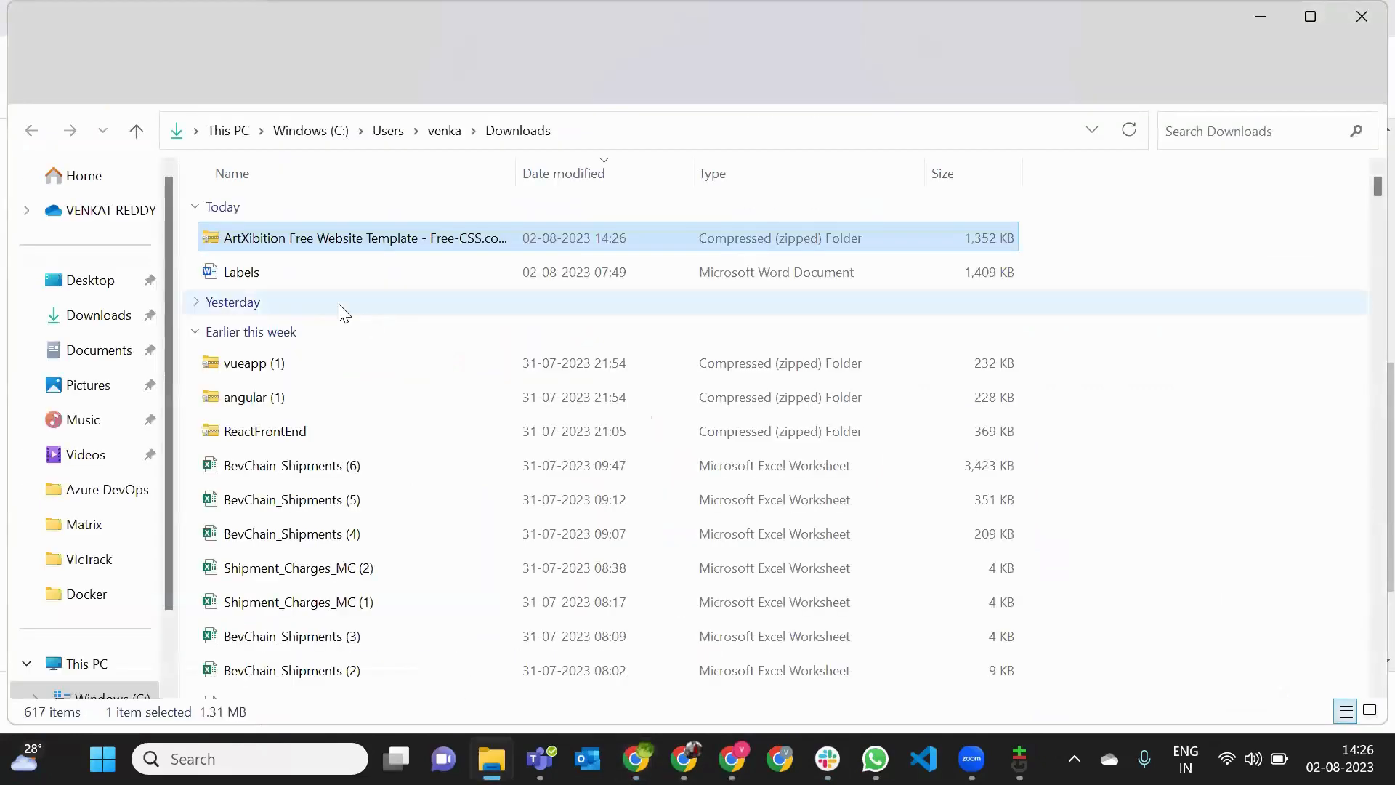
- Extract all contents of the ArtXibition zip to the suggested folder inside Downloads
right_click(287, 241)
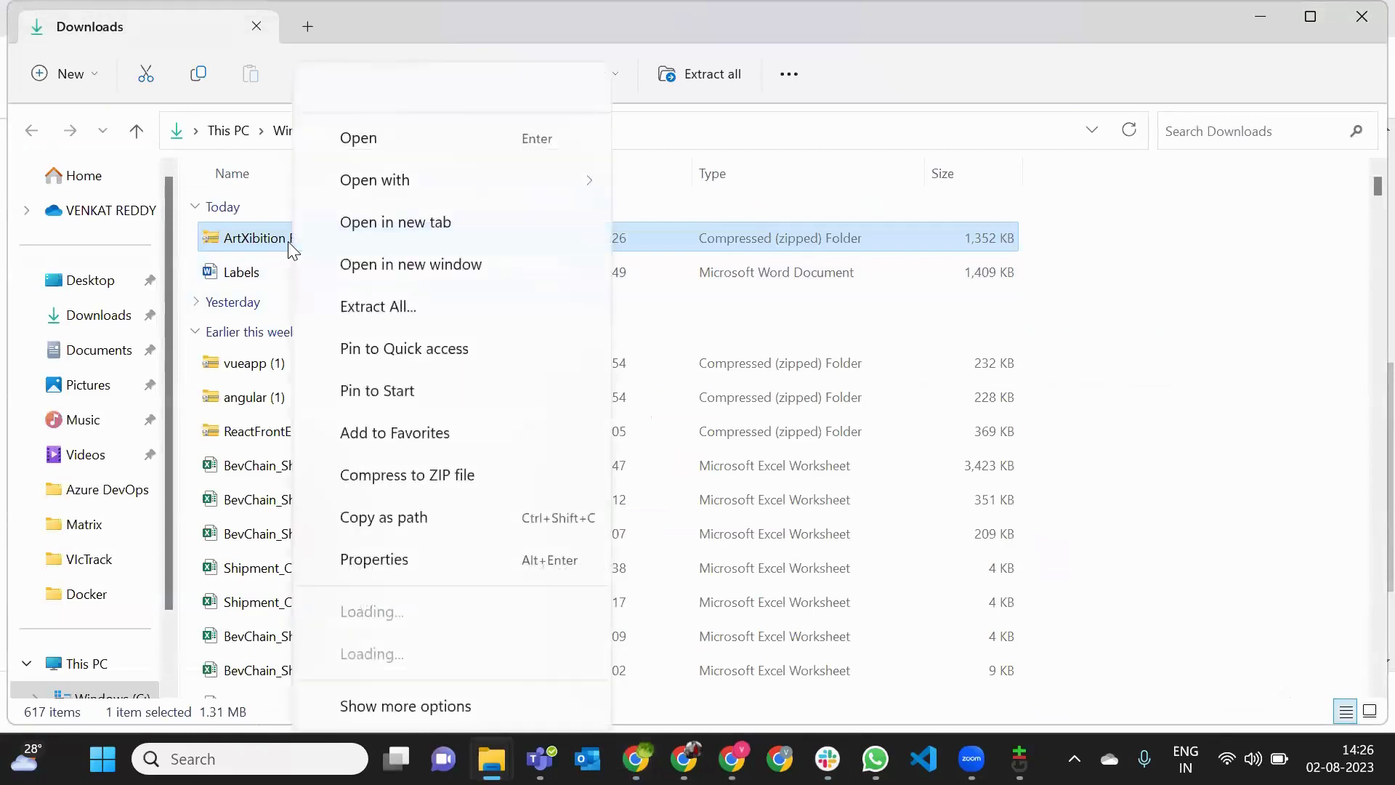
click(313, 252)
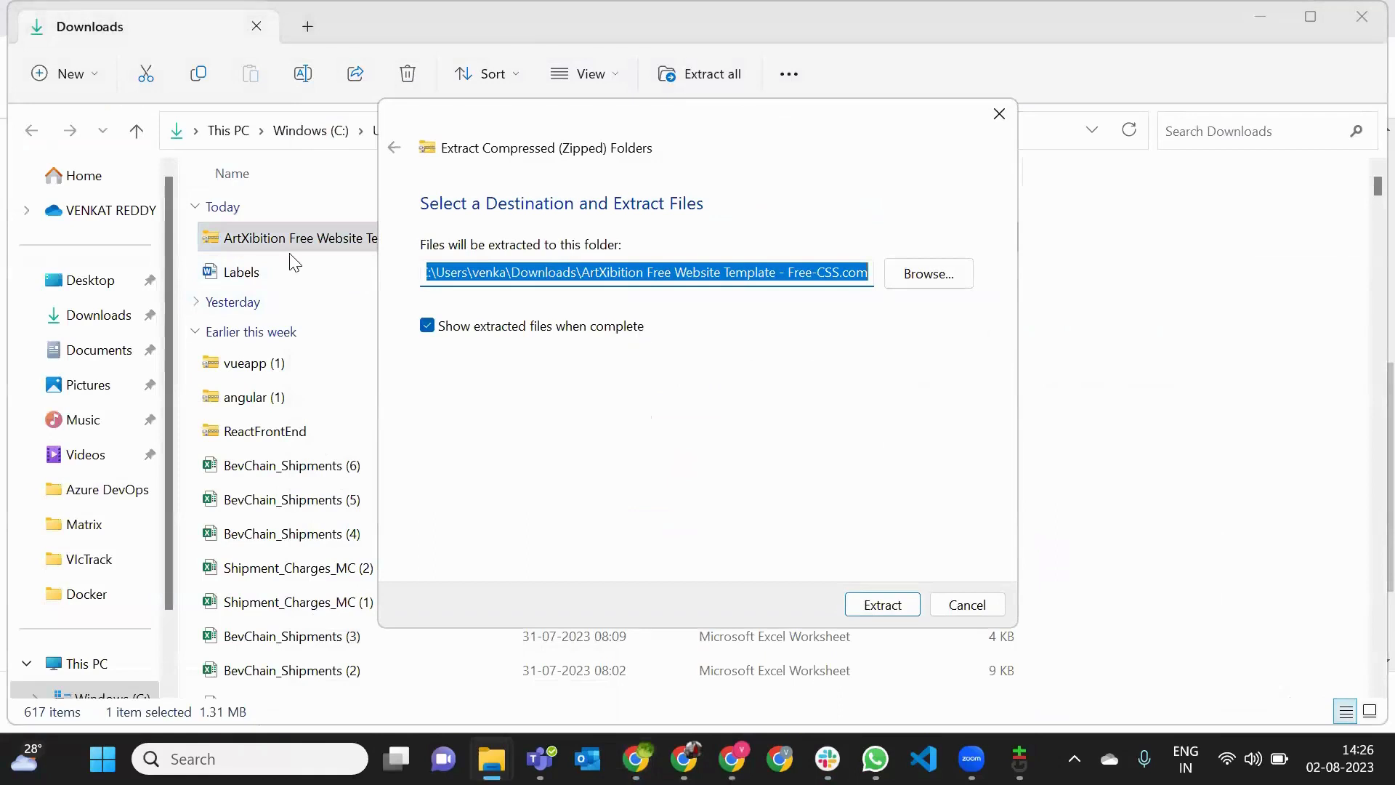
key(Return)
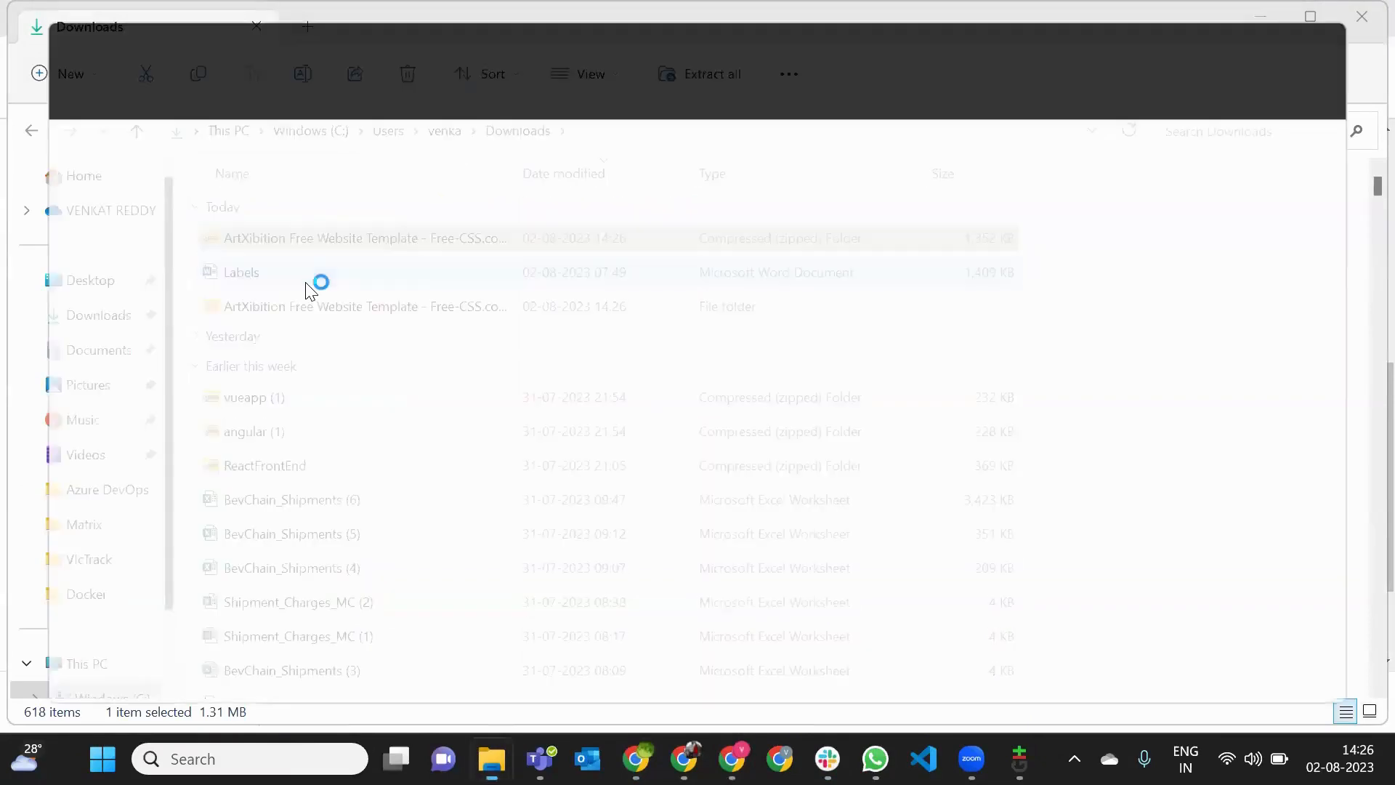
- Copy all files and the assets folder from the extracted 2125_artxibition folder into C:\Projects\P64FE
double_click(311, 250)
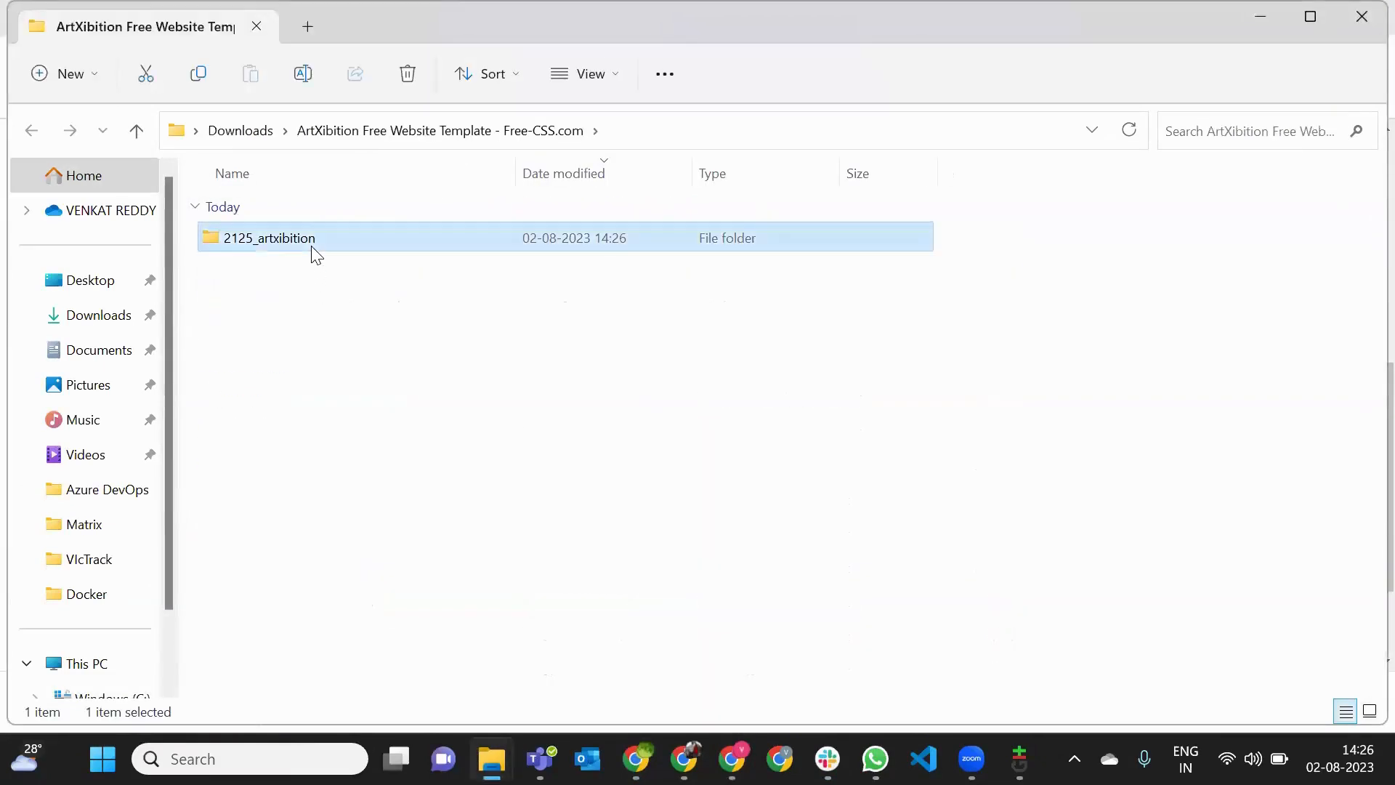
drag(246, 621, 408, 241)
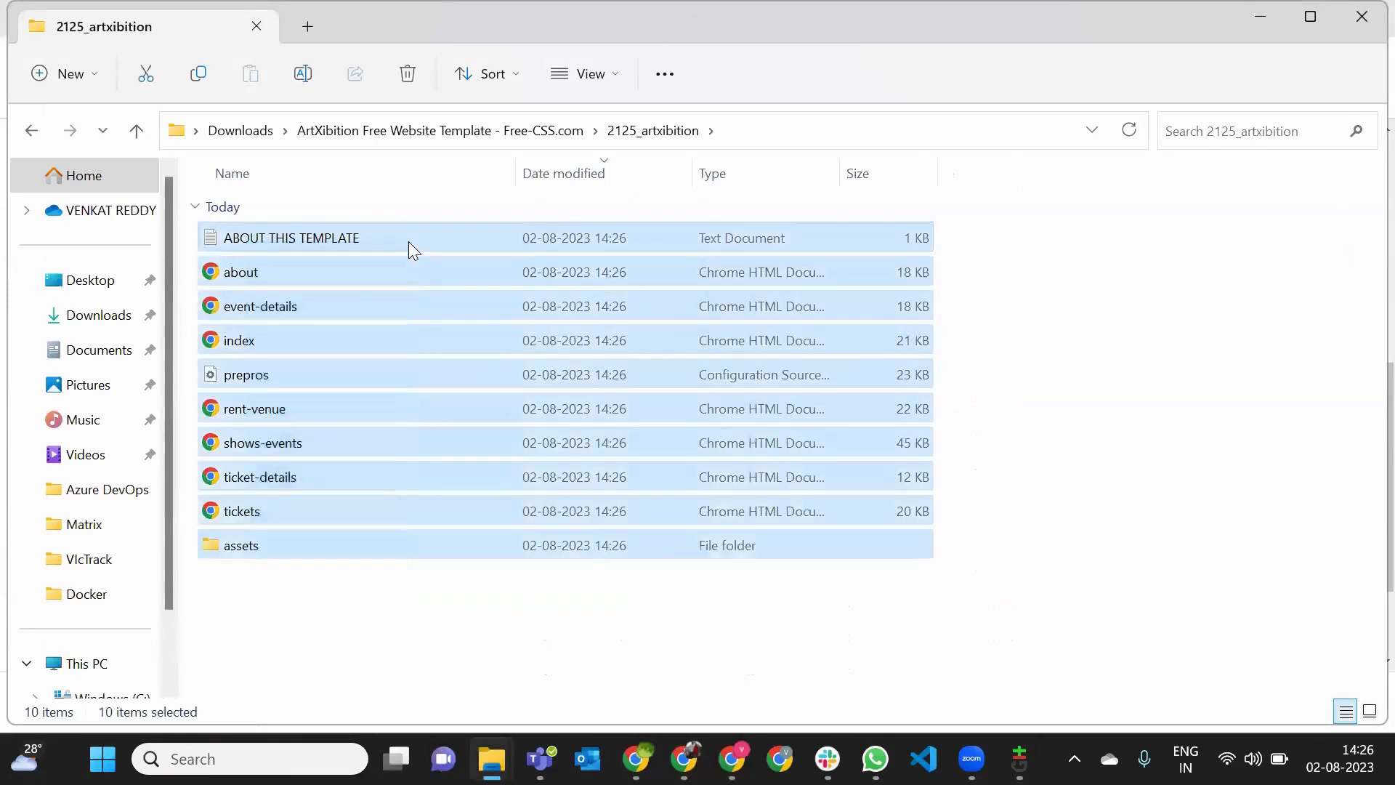
scroll(143, 597, down, 2)
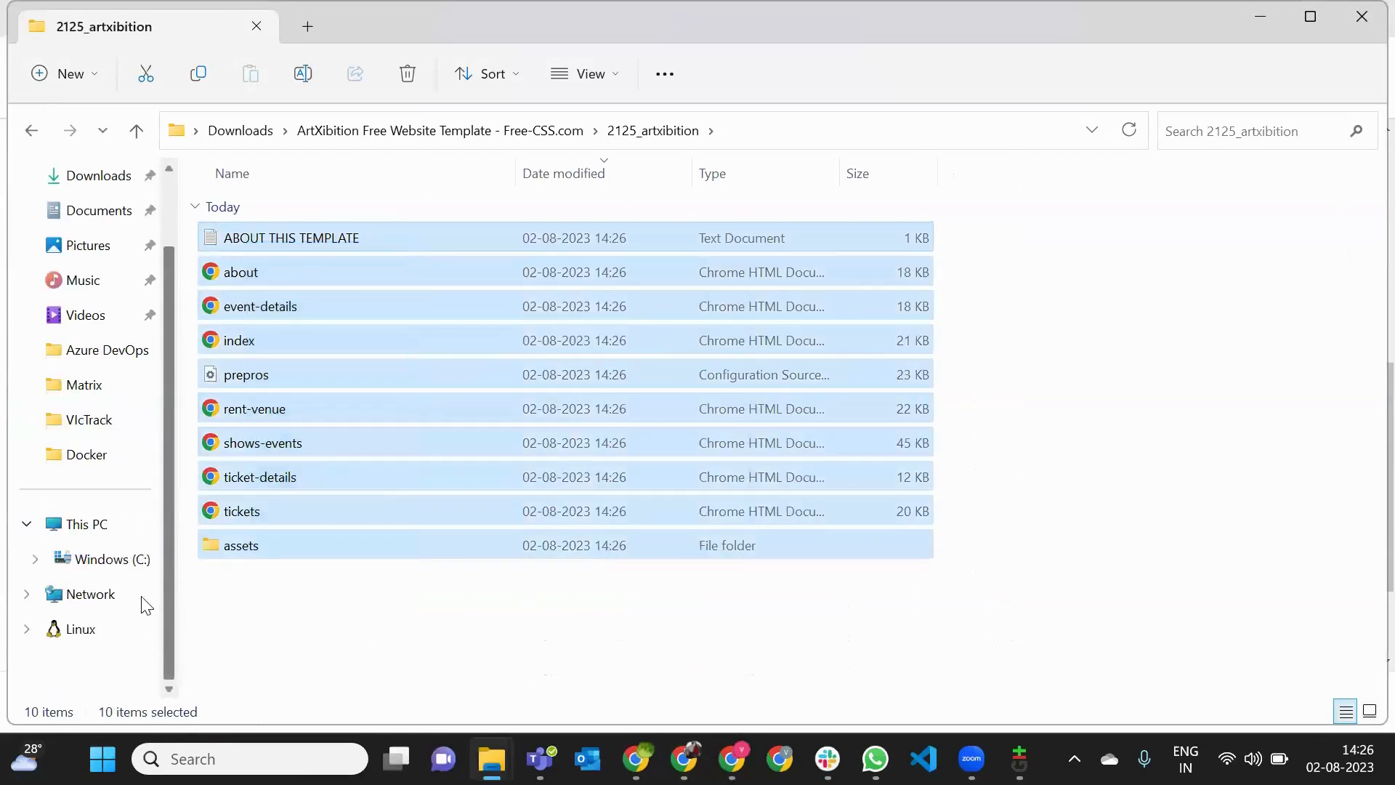
click(108, 556)
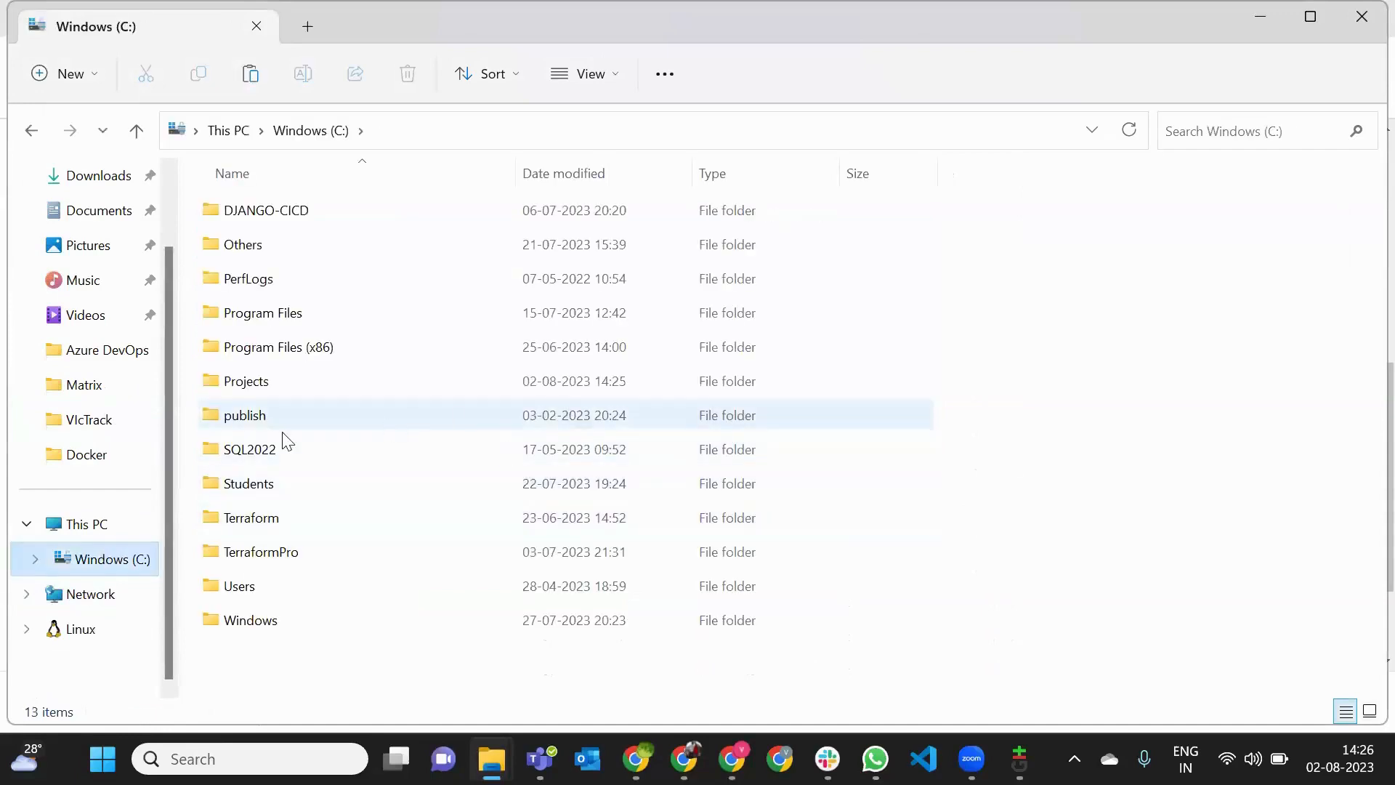
double_click(259, 392)
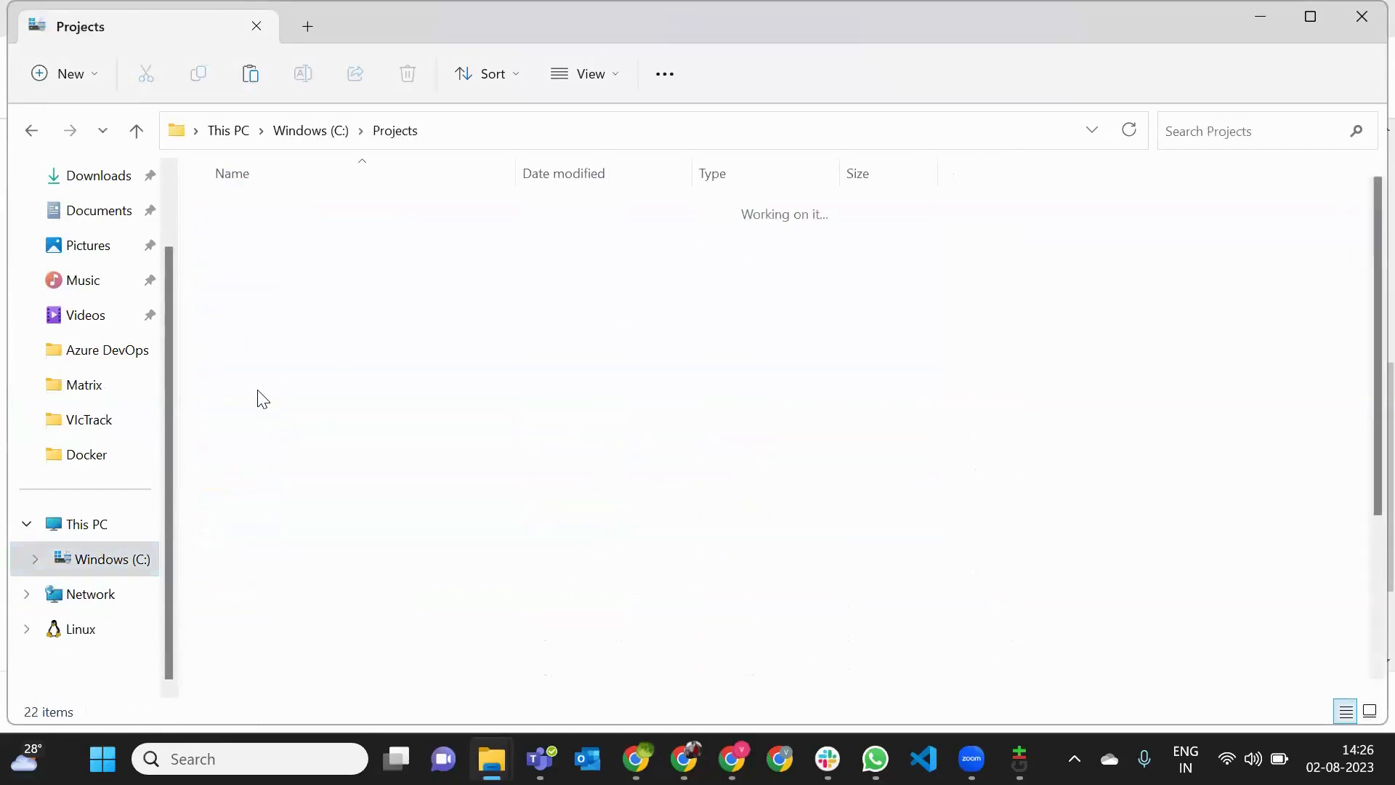
scroll(320, 536, down, 2)
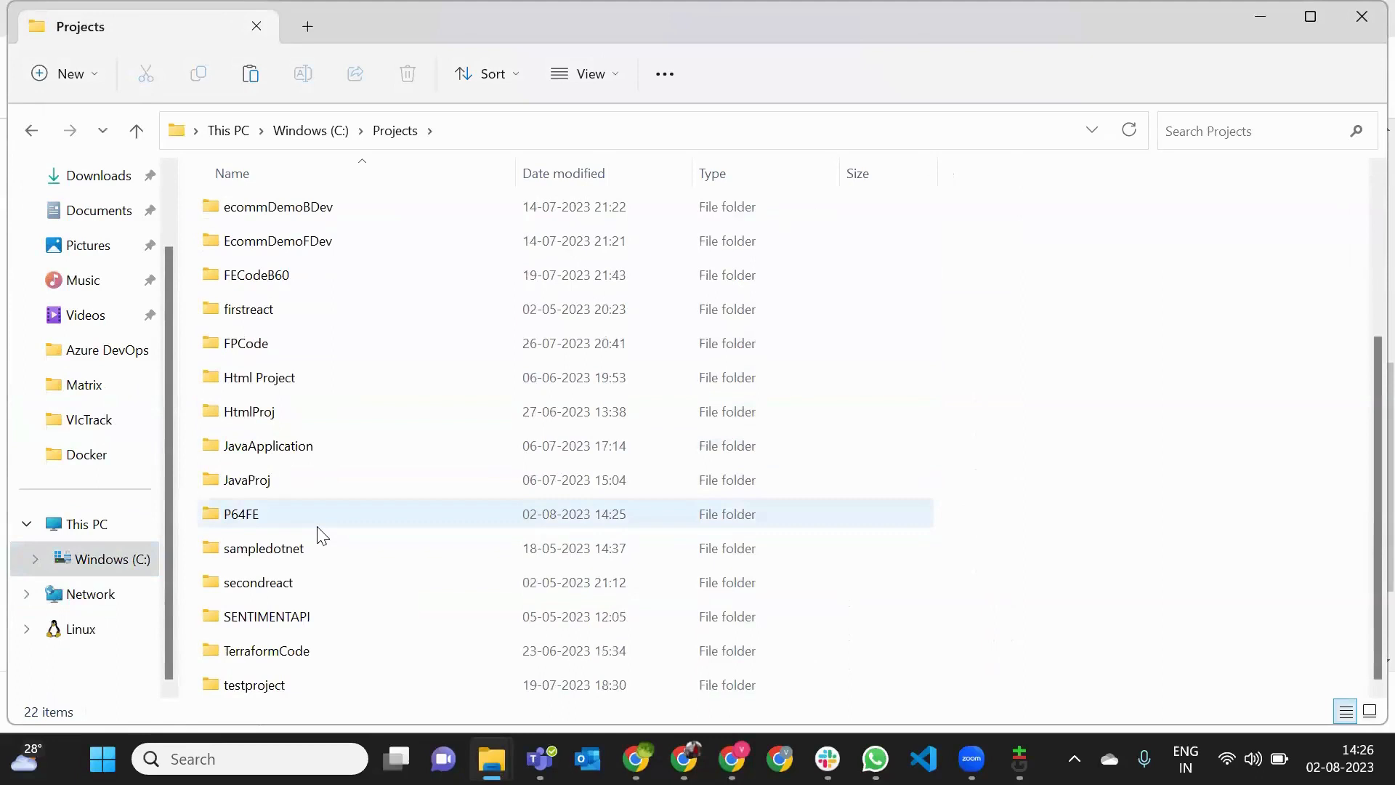
double_click(256, 520)
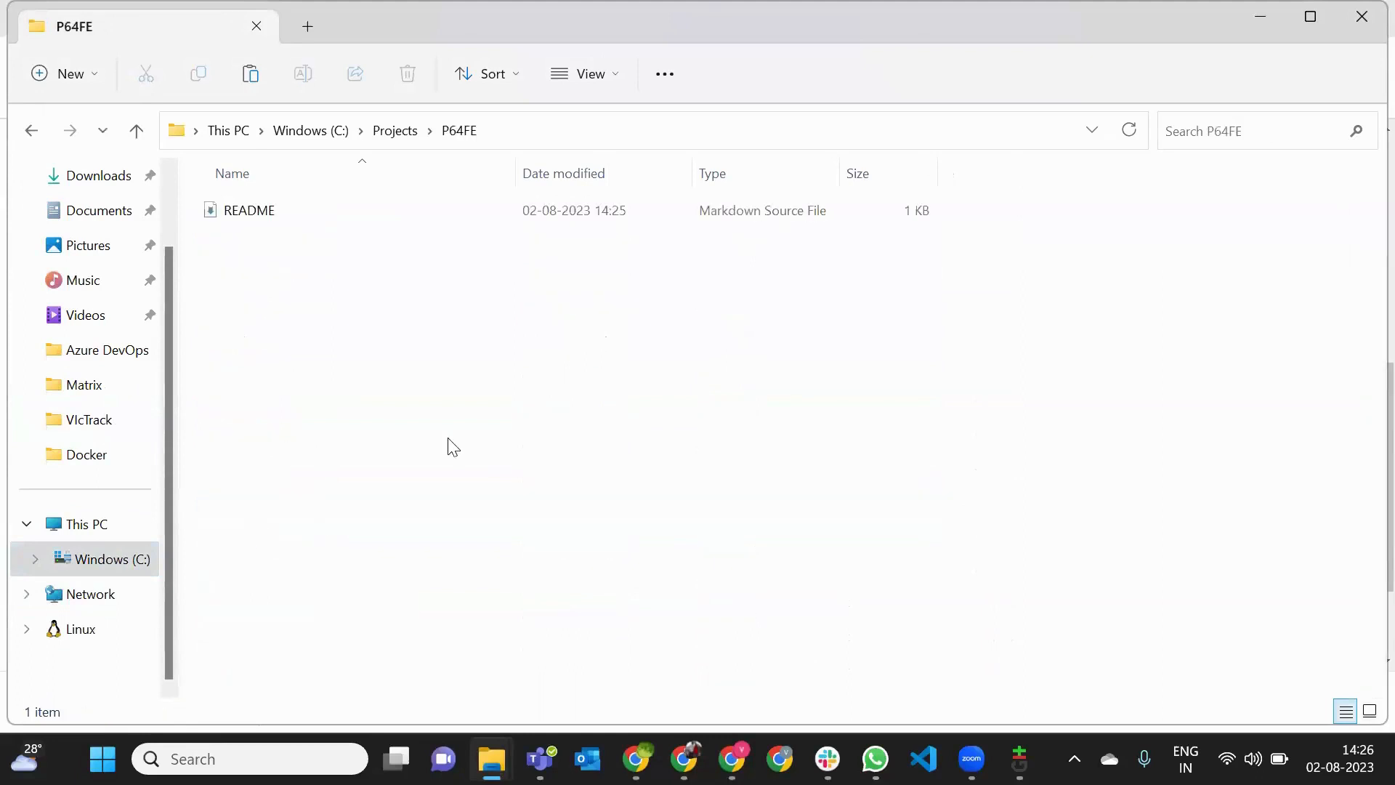
key(ctrl+v)
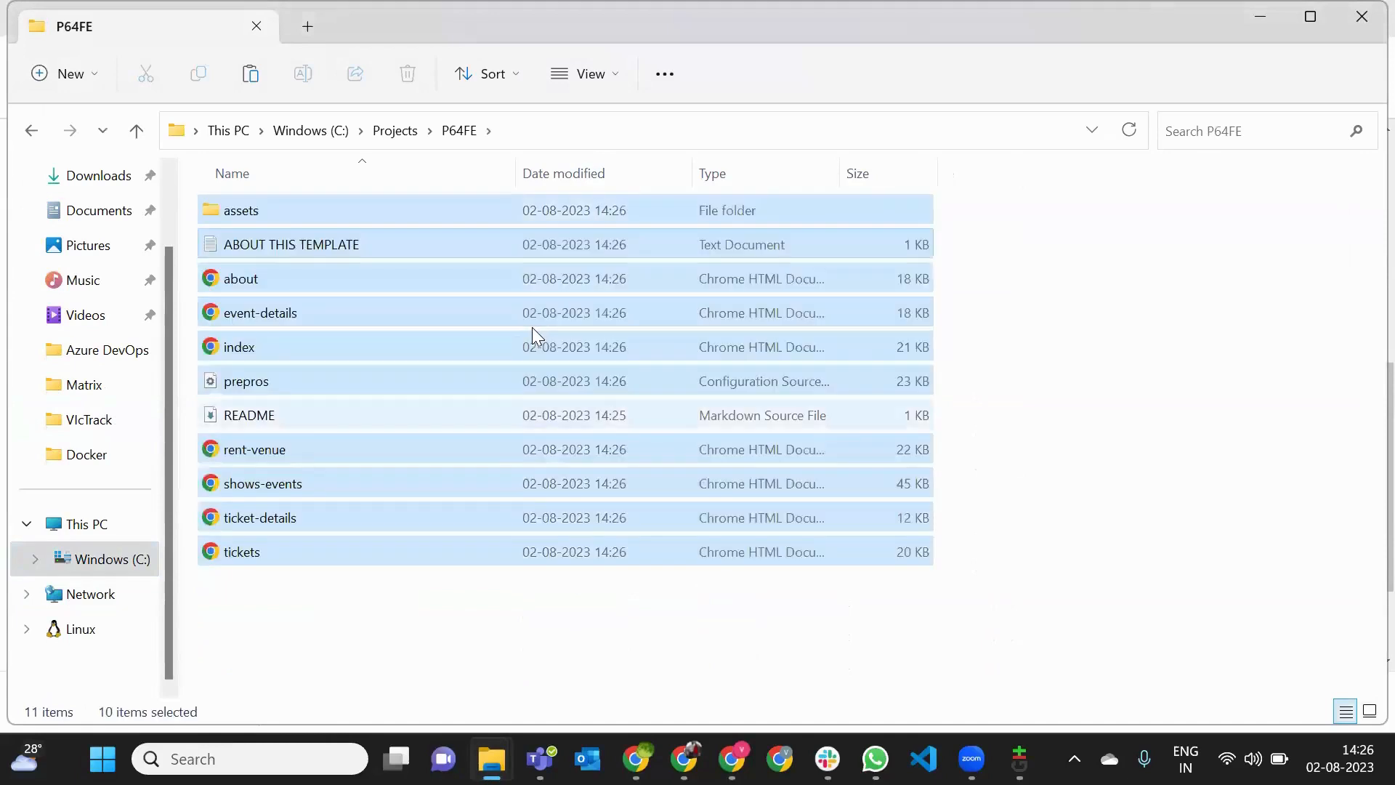
click(550, 622)
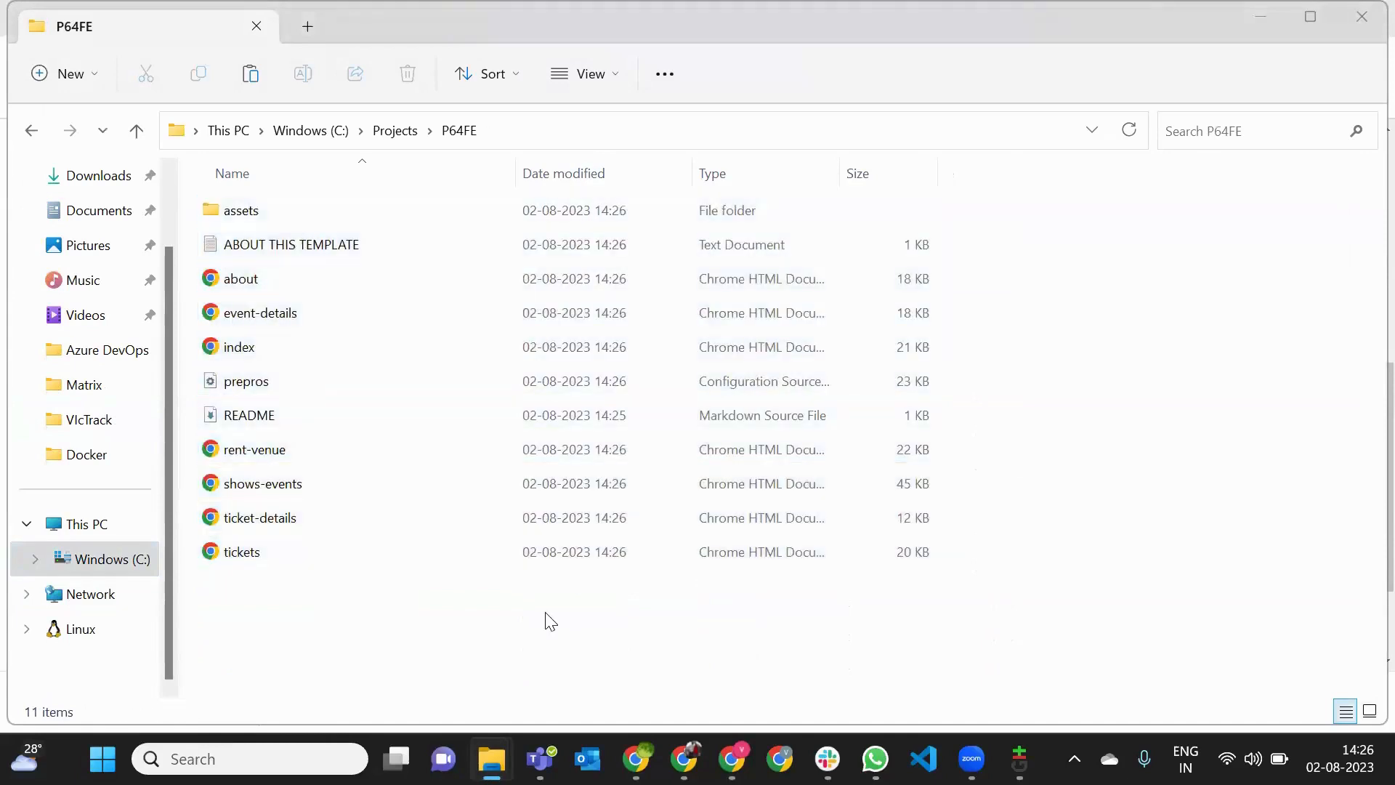
- Switch to the Git GUI window for P64FE and rescan the repository for unstaged changes
key(alt+Tab)
key(alt+Tab)
key(alt+Tab)
key(alt+Tab)
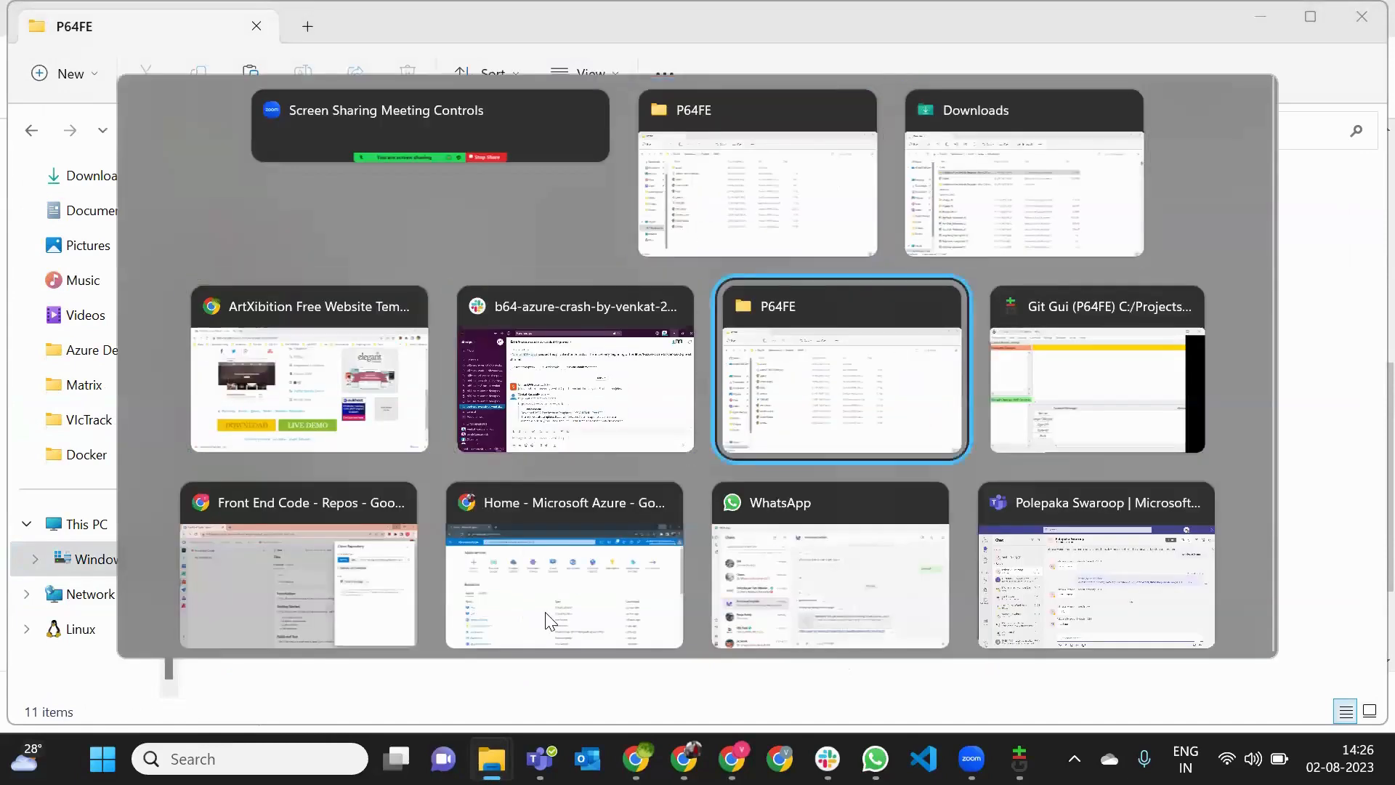
key(alt+Tab)
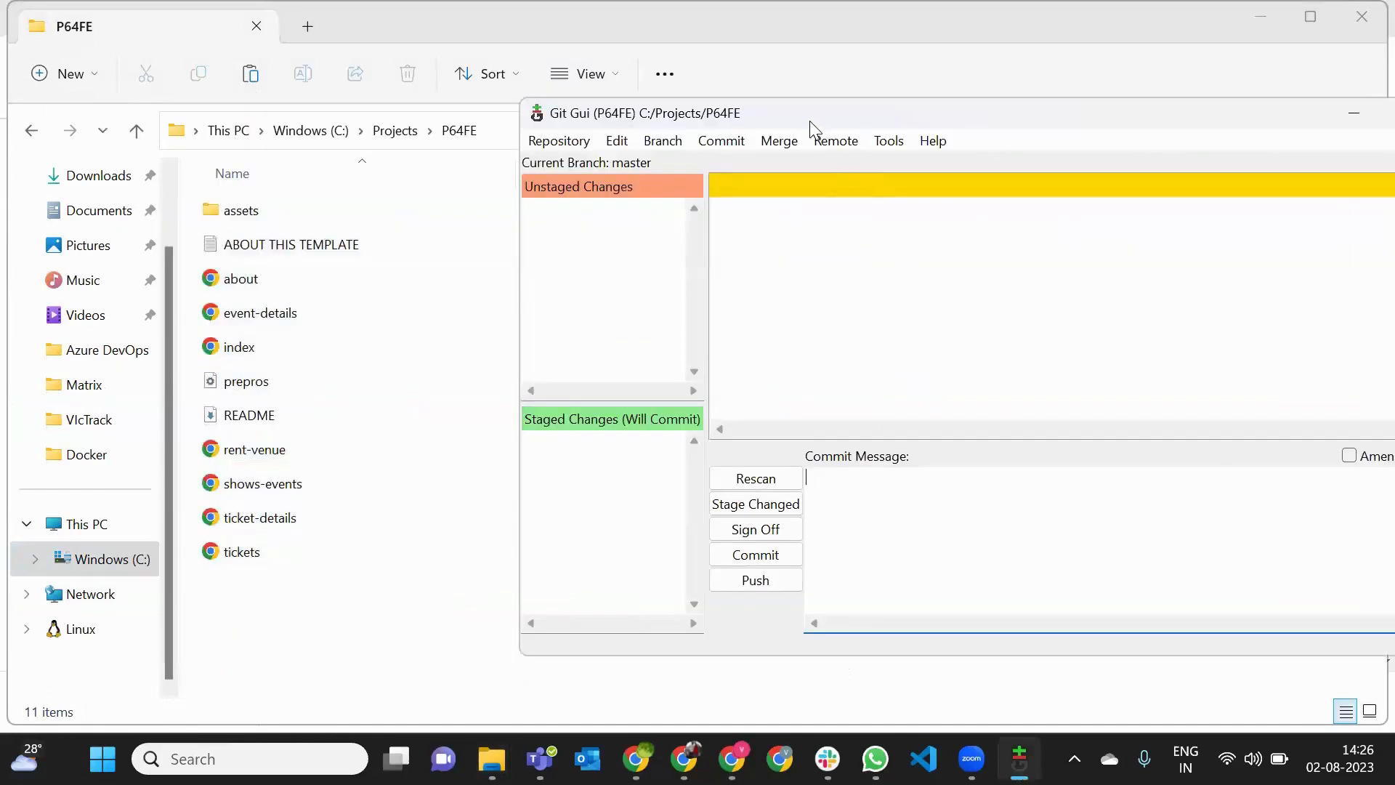
click(621, 470)
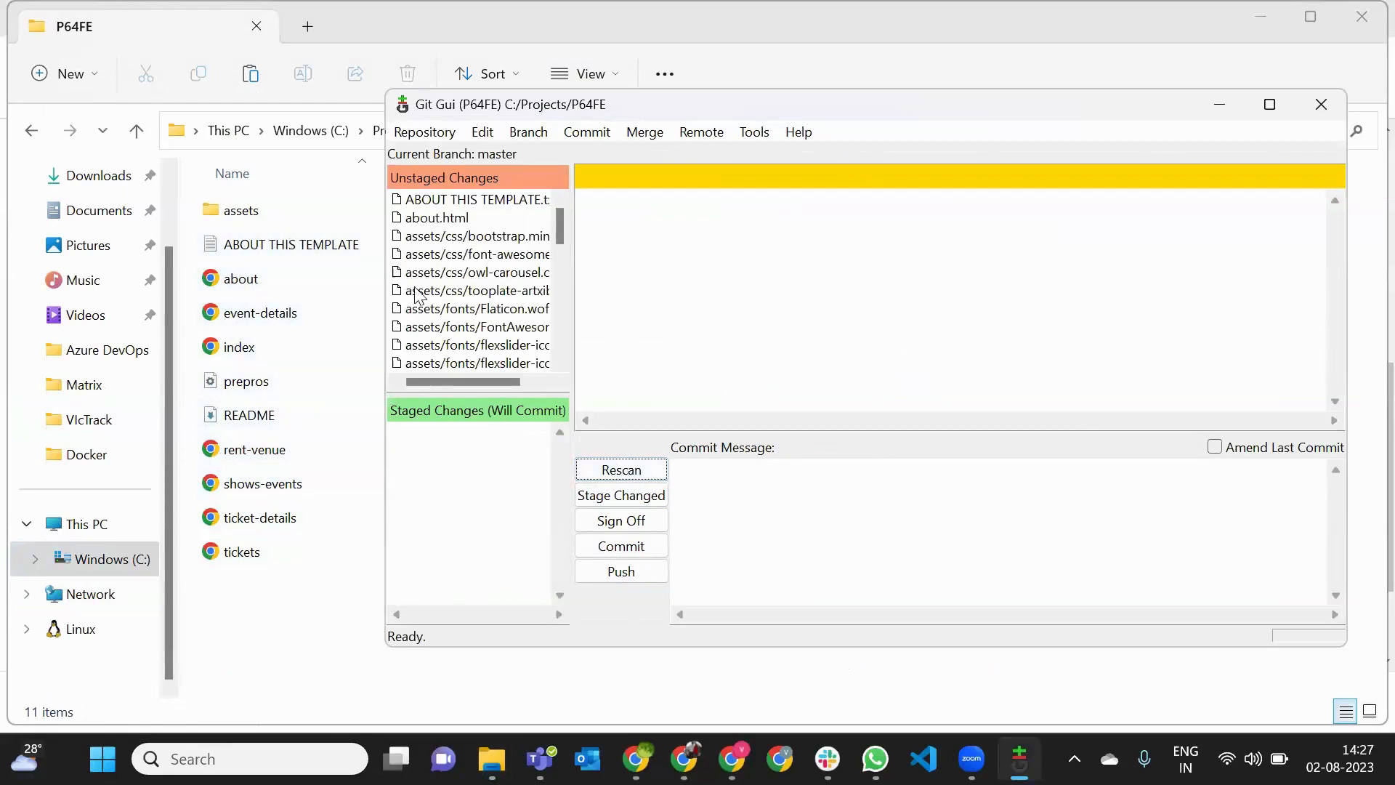
- Stage all untracked template files in the P64FE repository and continue past the index dialog
click(619, 497)
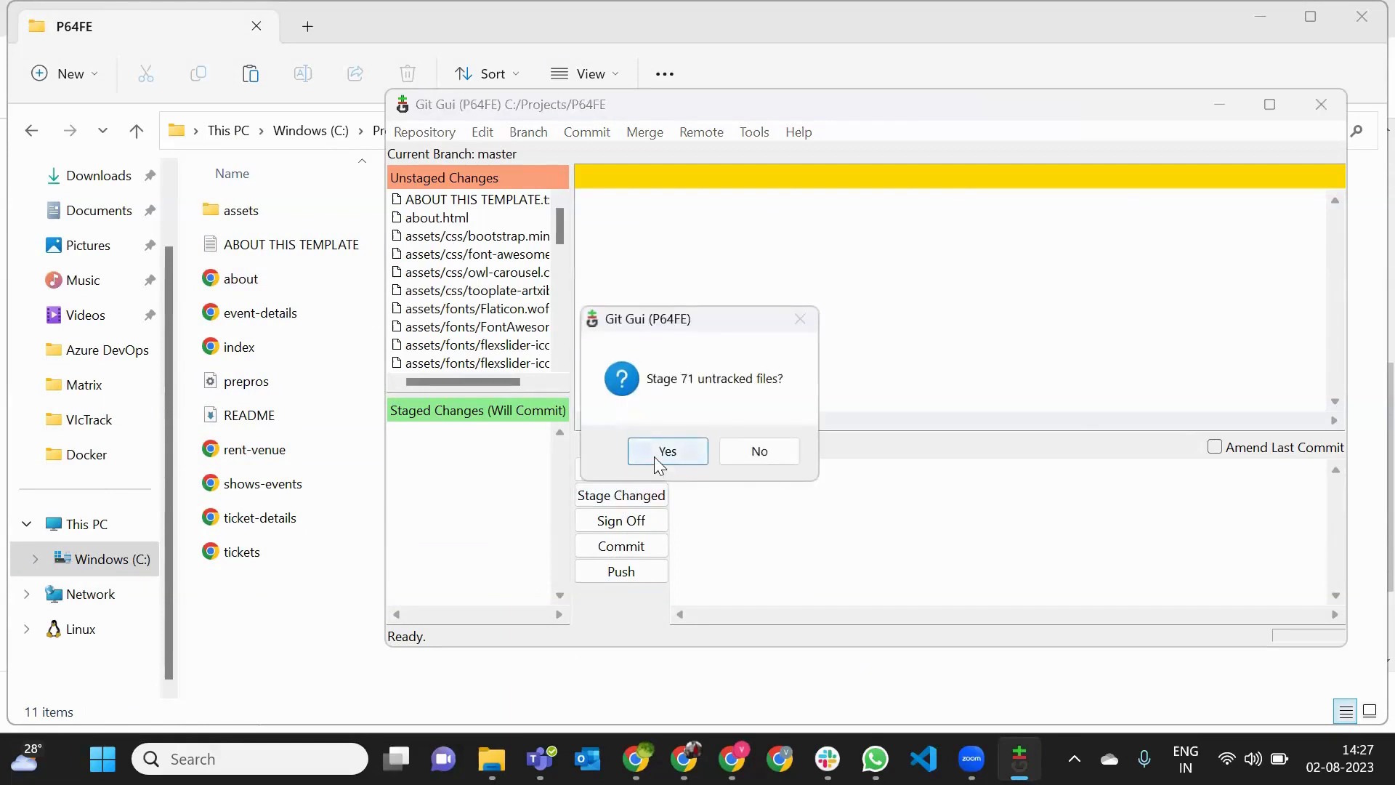
click(656, 460)
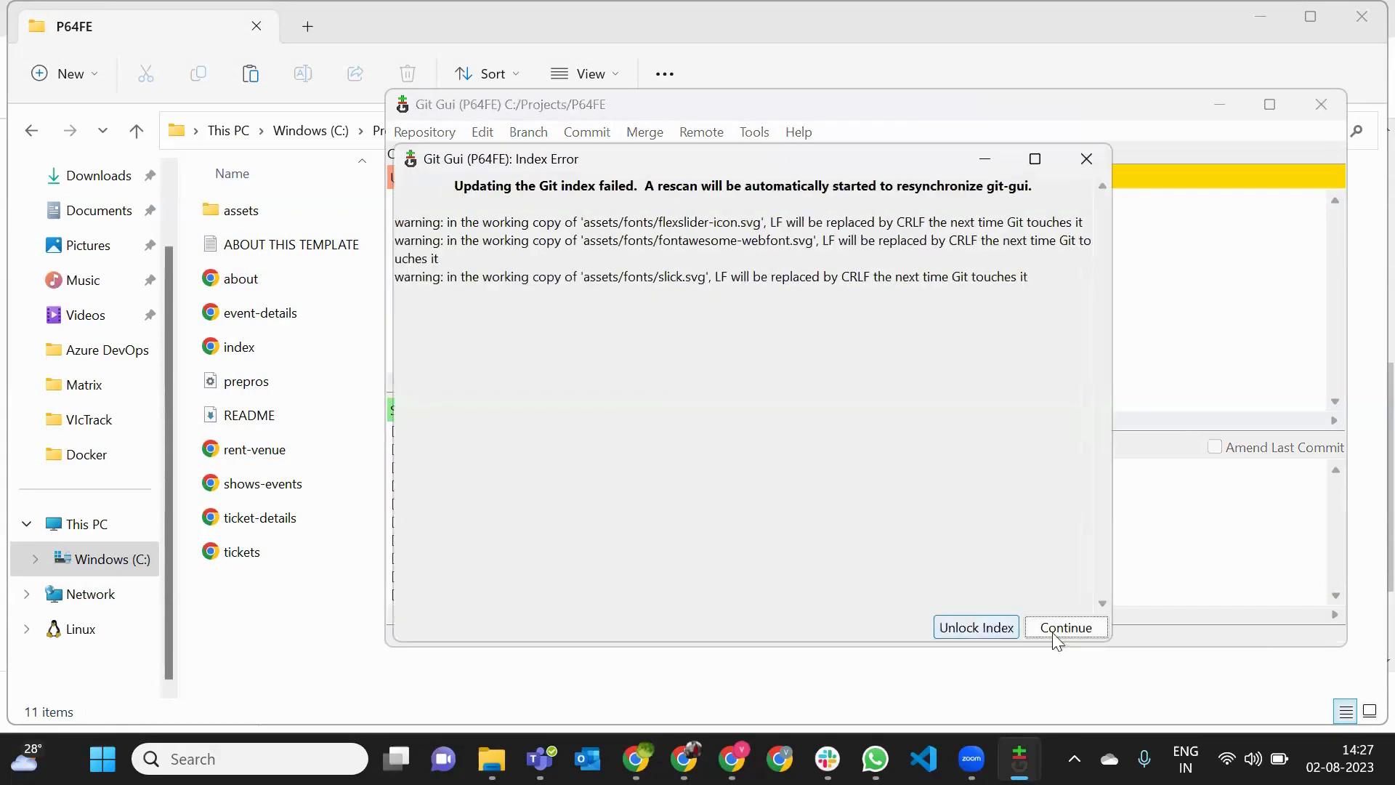
click(1068, 629)
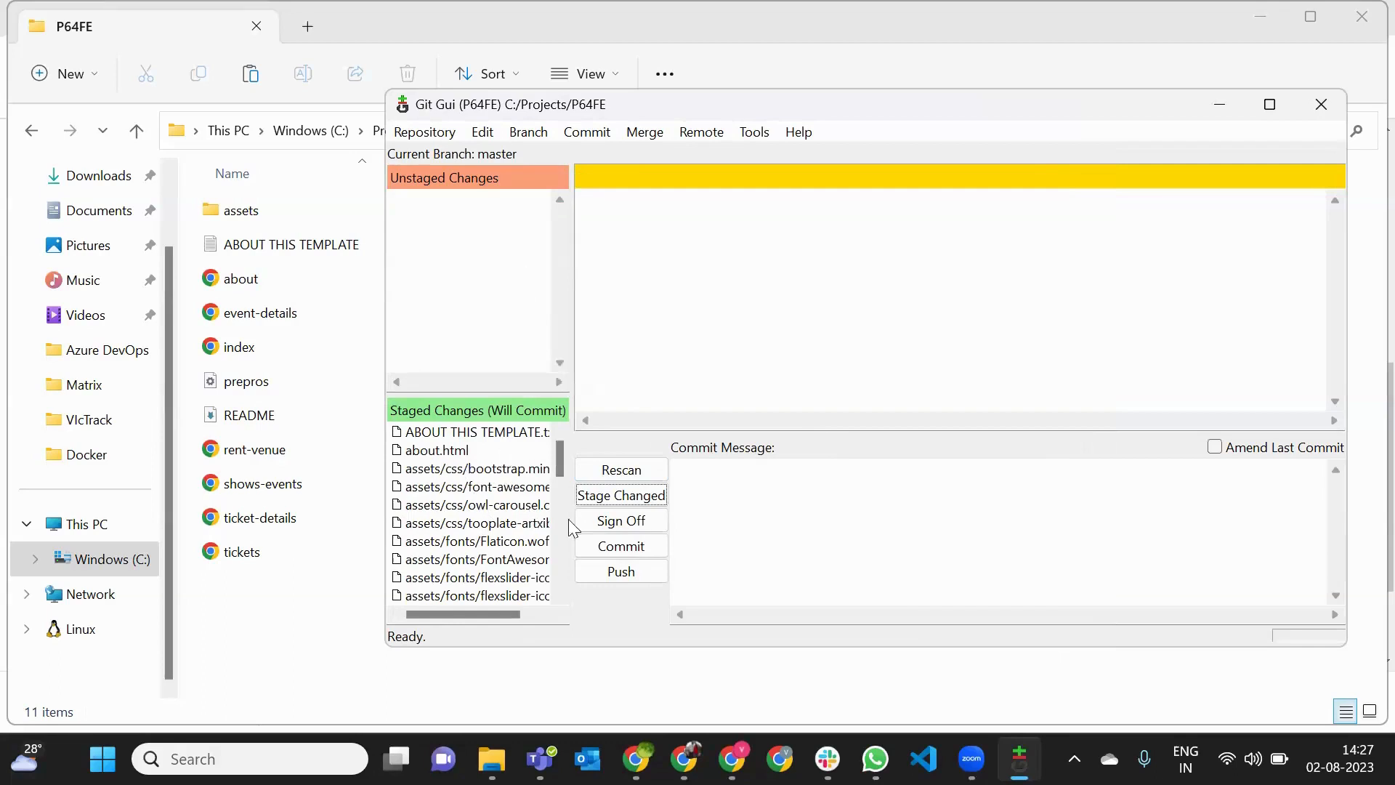
- Commit the staged files with the message "pushing entire code to remote repo" and push the master branch to origin
click(767, 512)
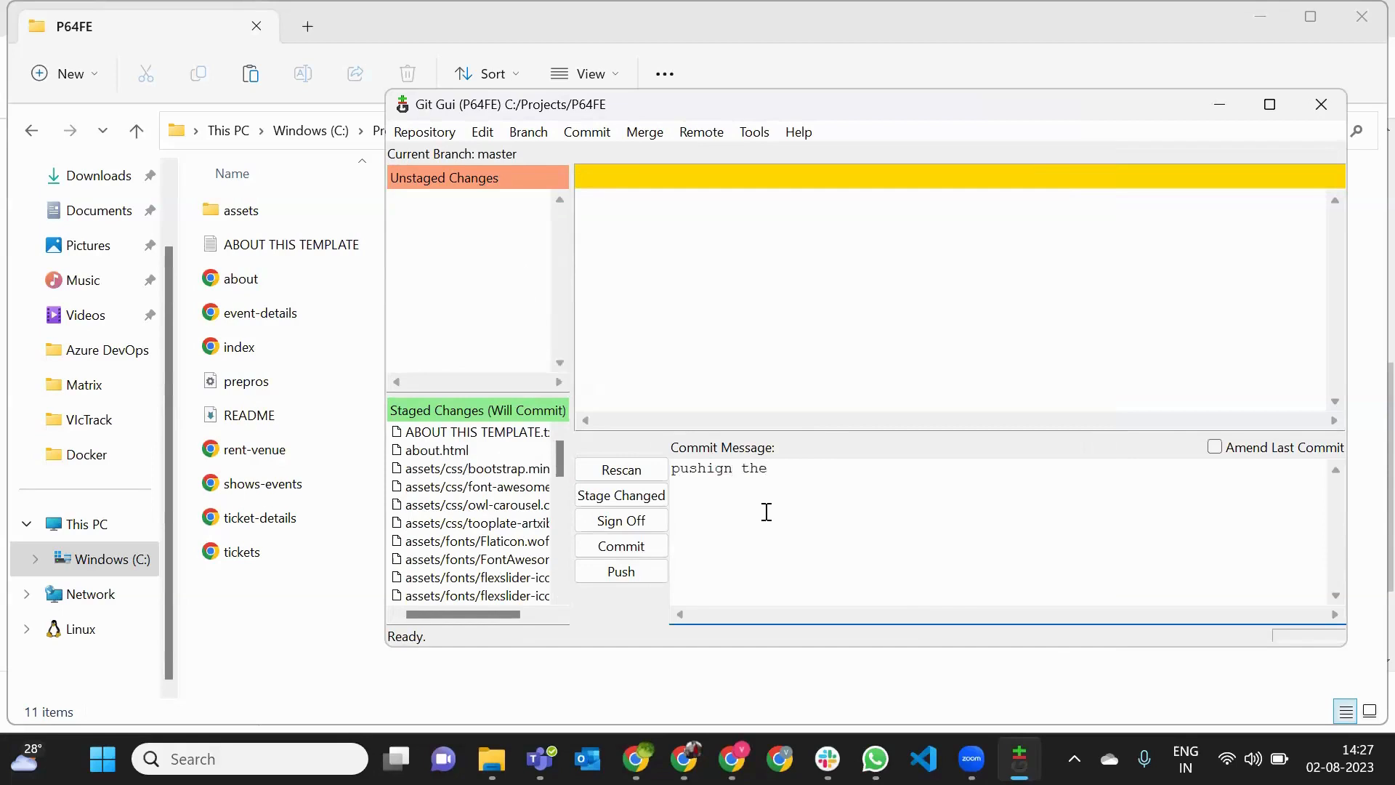
key(BackSpace)
key(BackSpace)
text(mote repo)
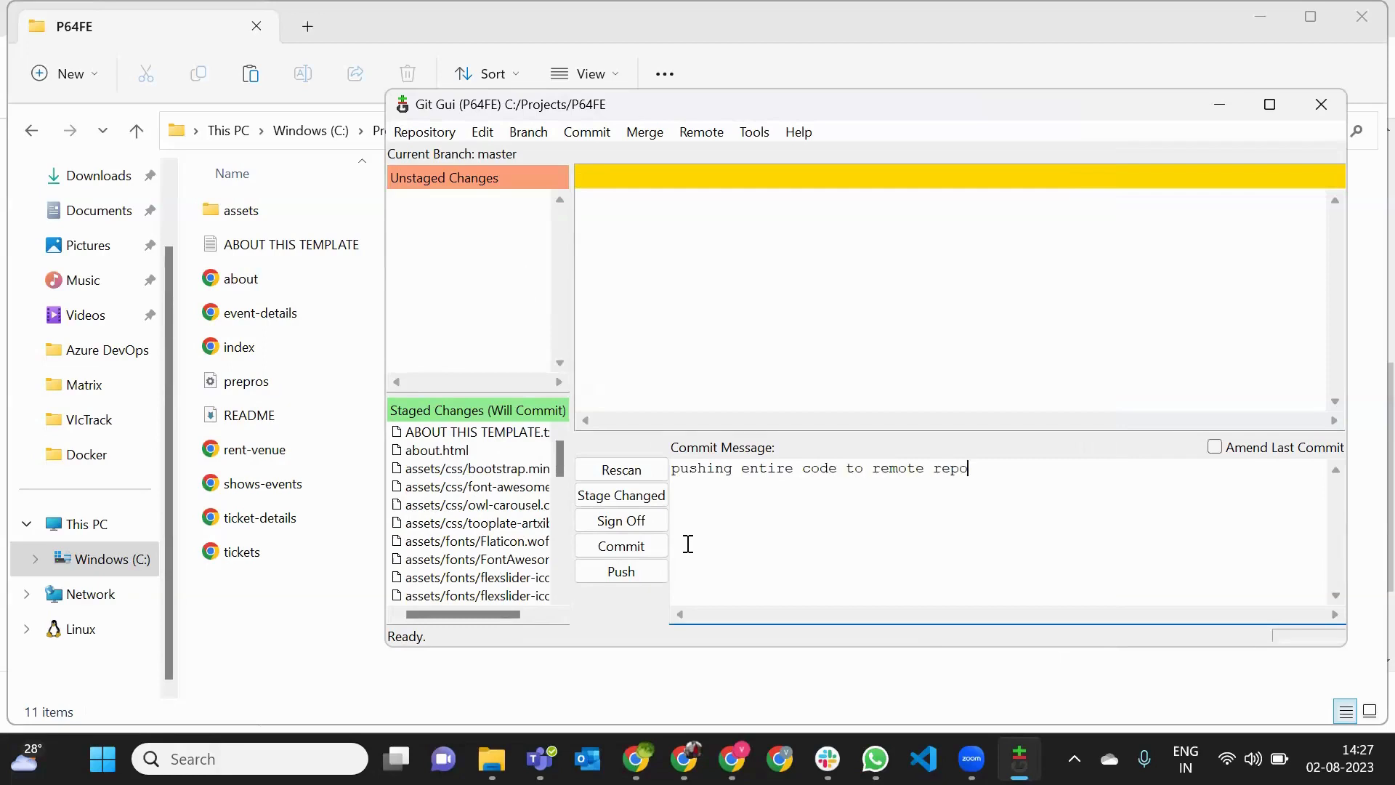
click(662, 552)
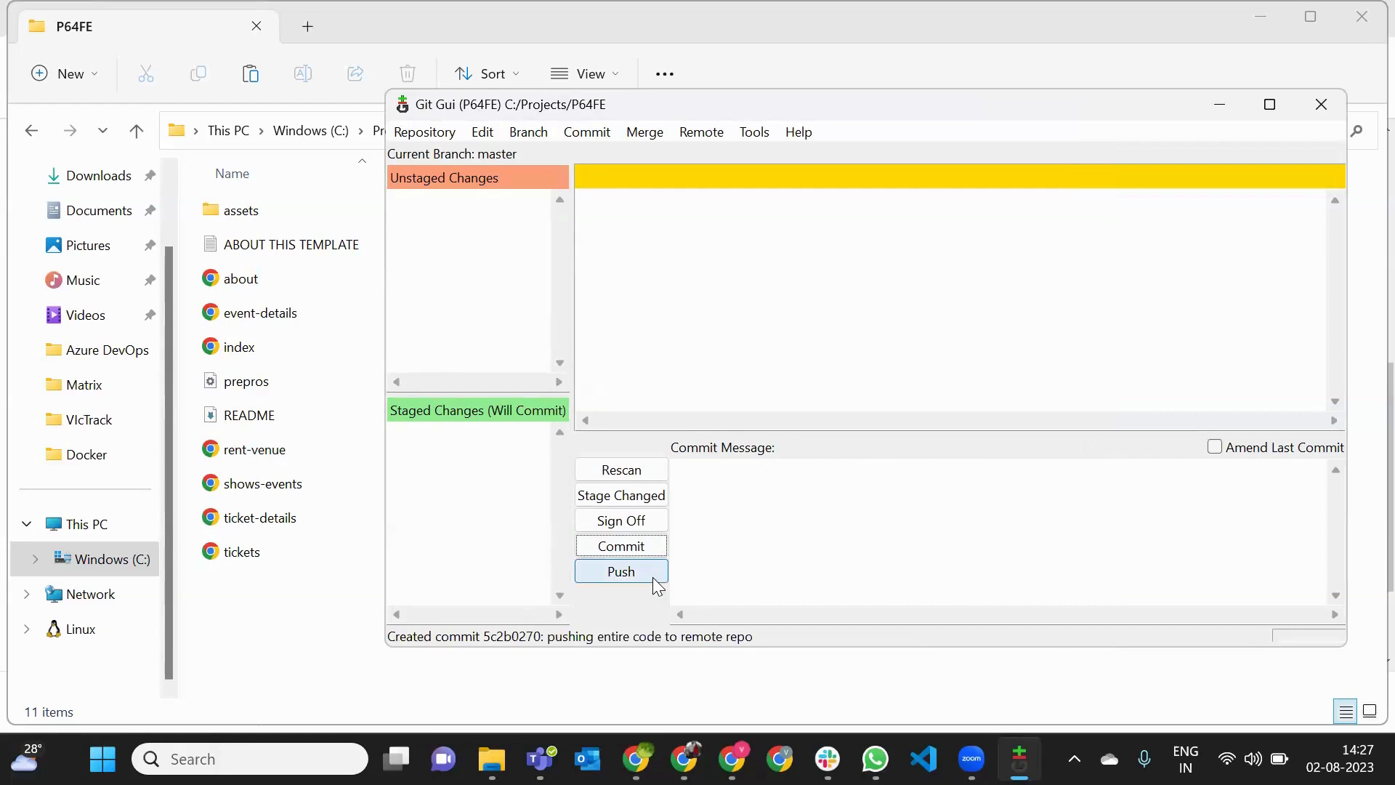
click(652, 576)
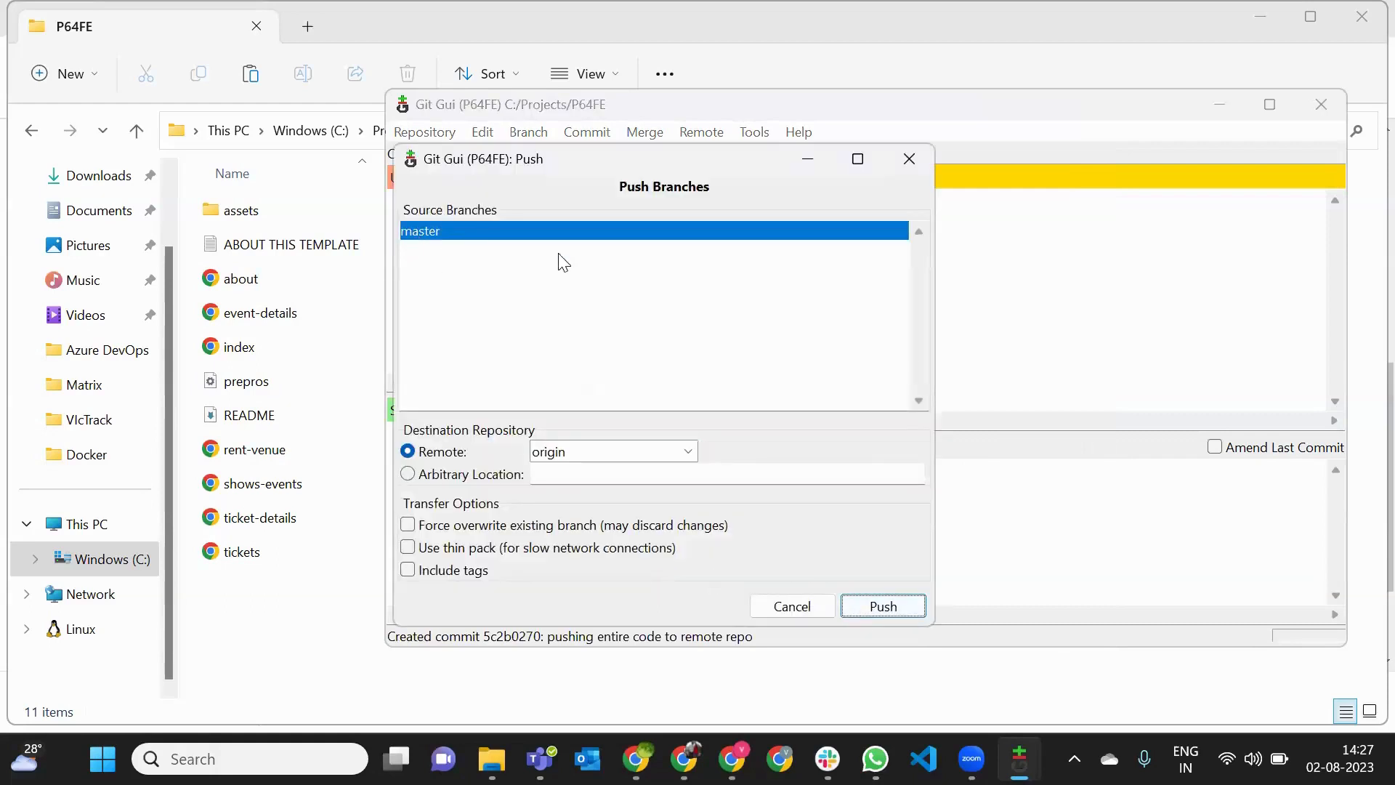
click(884, 605)
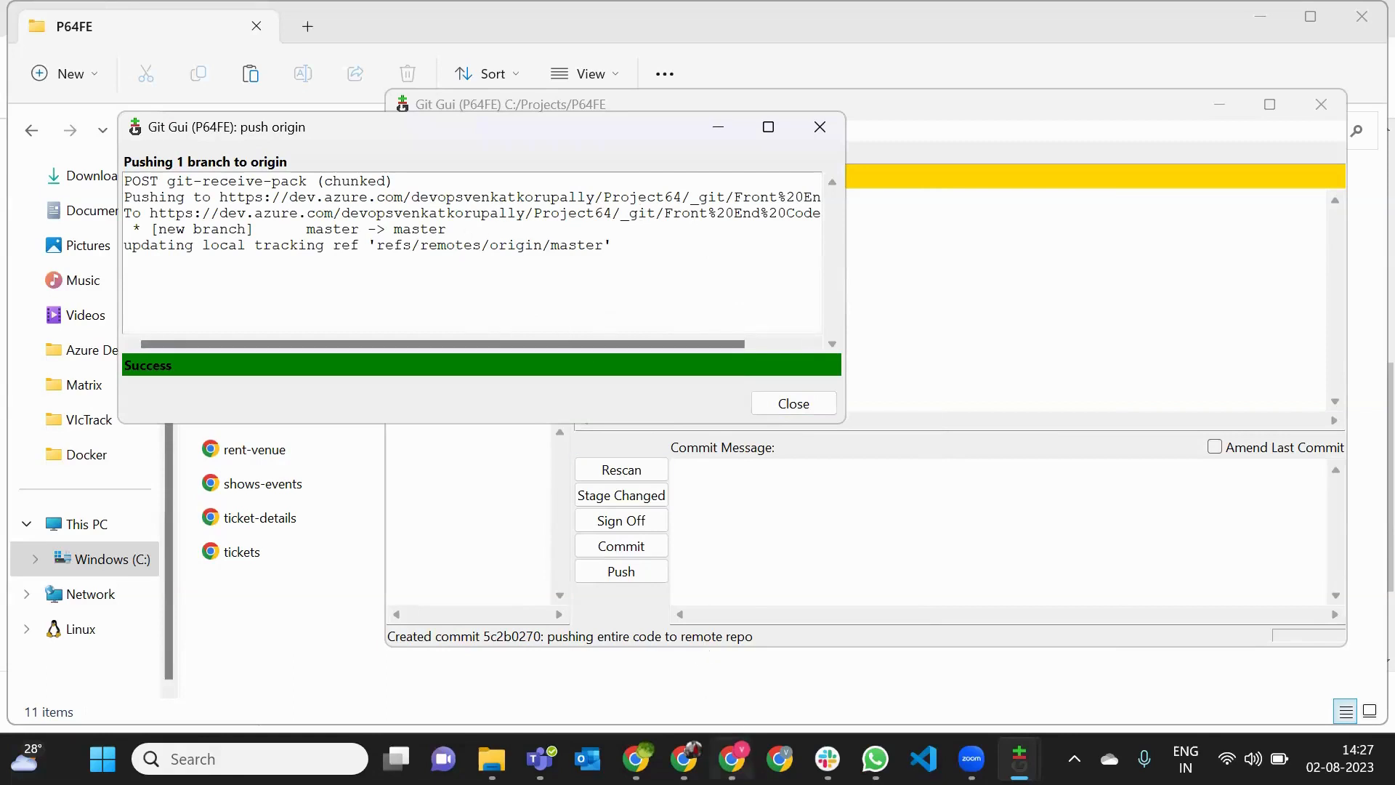
- Switch to Azure DevOps in Chrome, dismiss the clone details, and show the master branch files of Front End Code
click(736, 763)
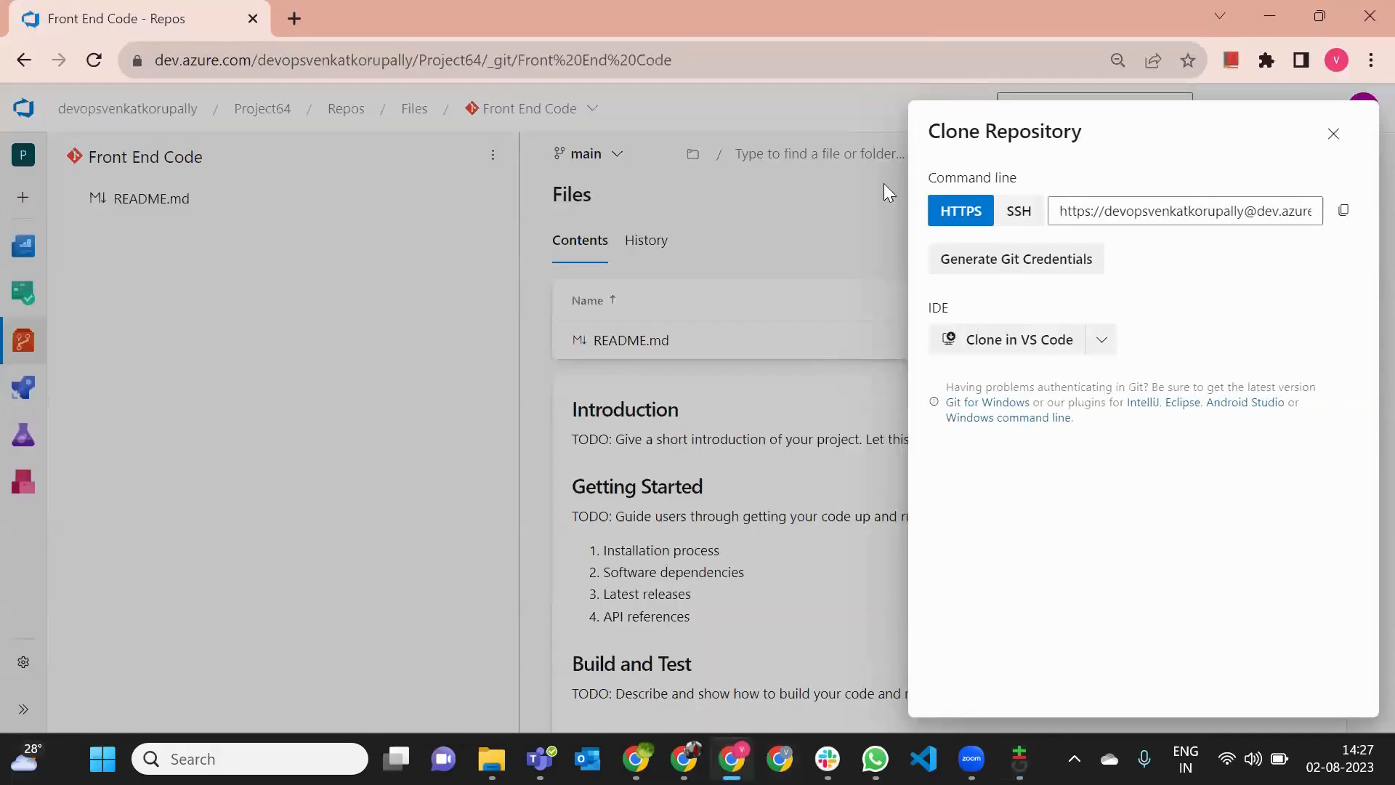
click(1333, 134)
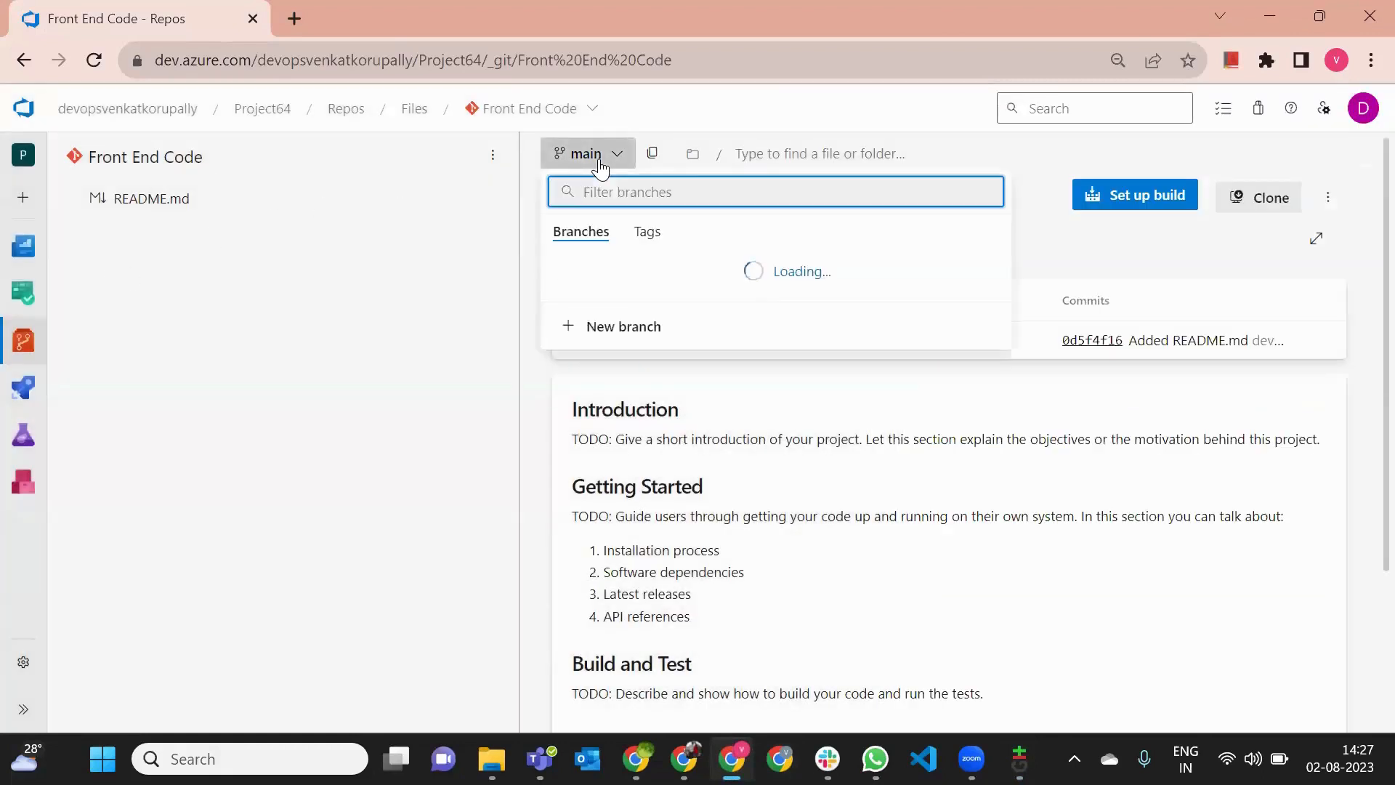
click(610, 334)
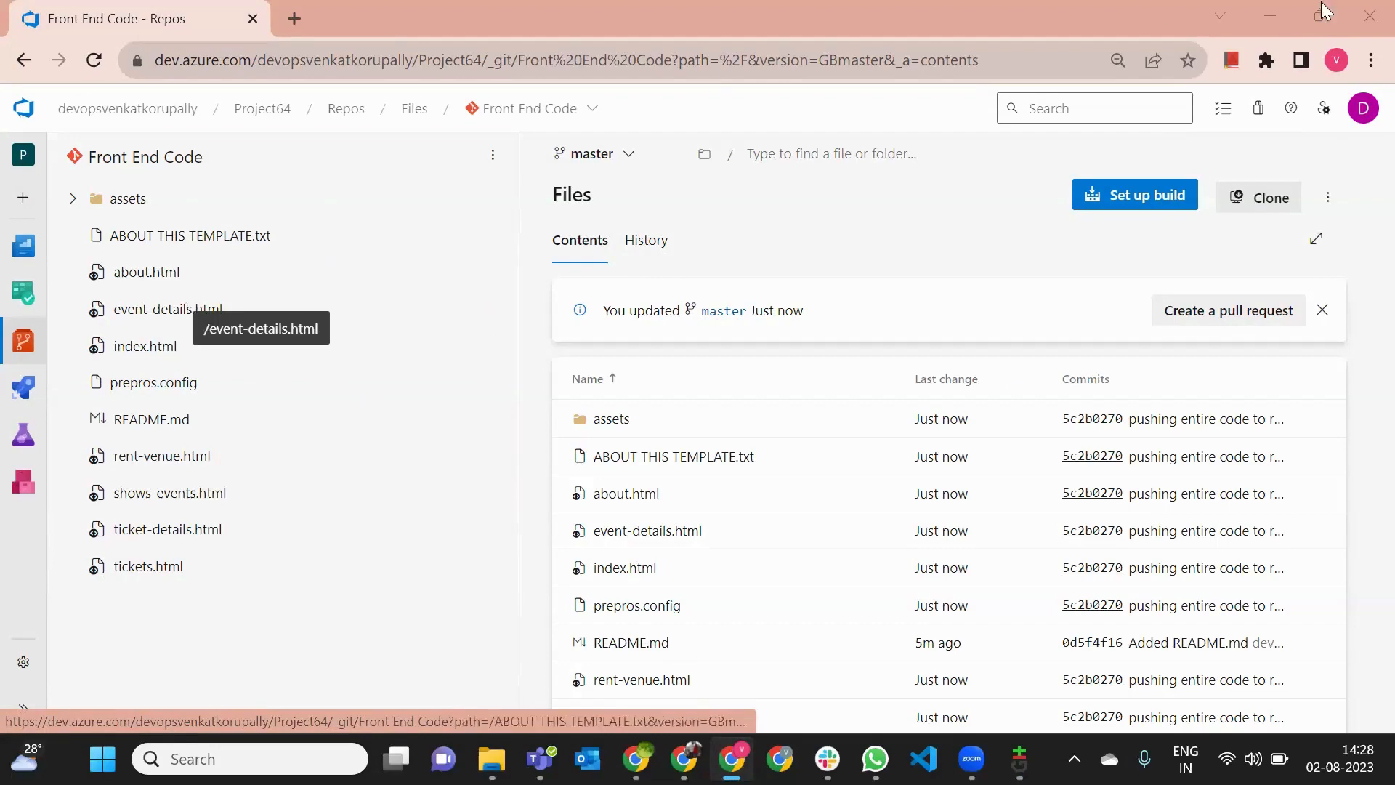
- Minimize the browser and close both the push result and the Git GUI window for P64FE
click(1270, 16)
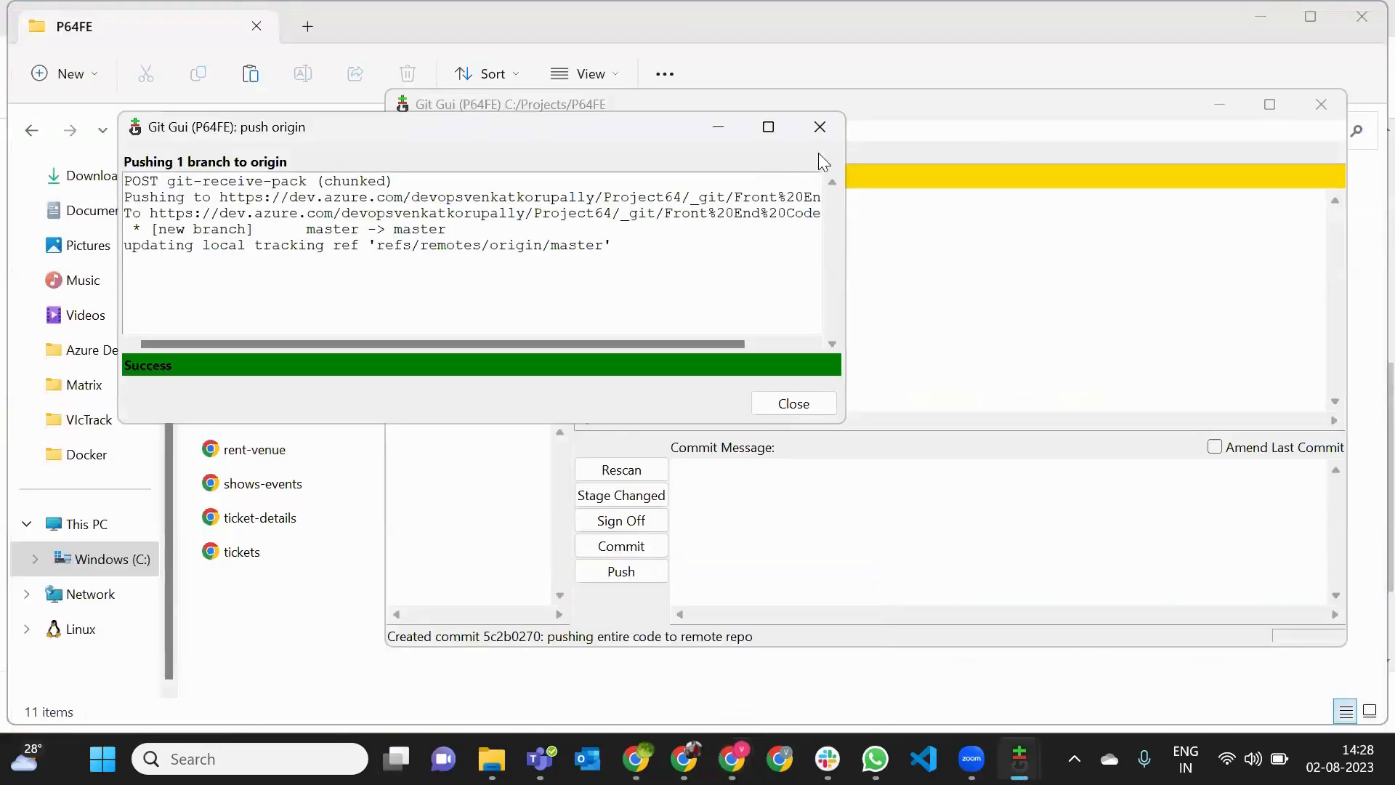
click(813, 135)
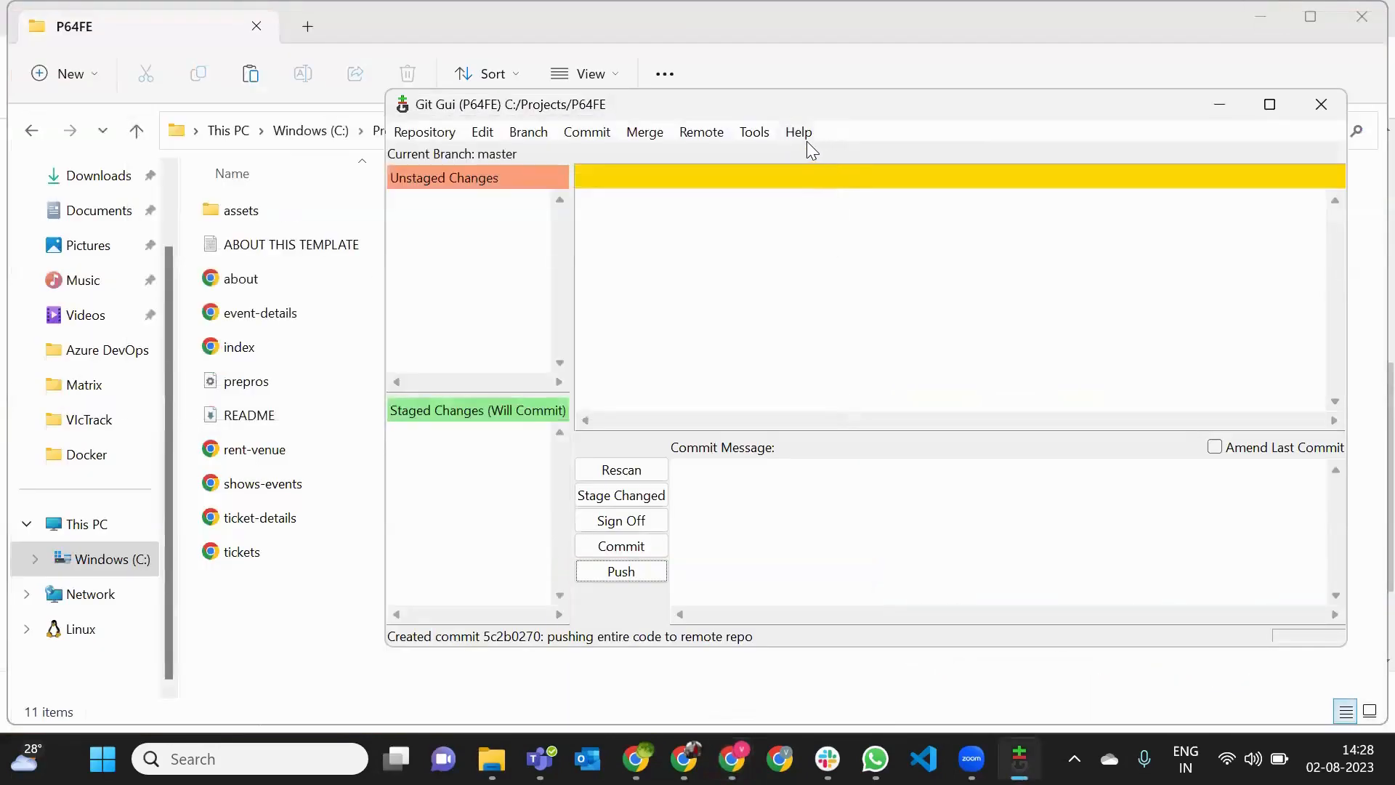
click(1314, 117)
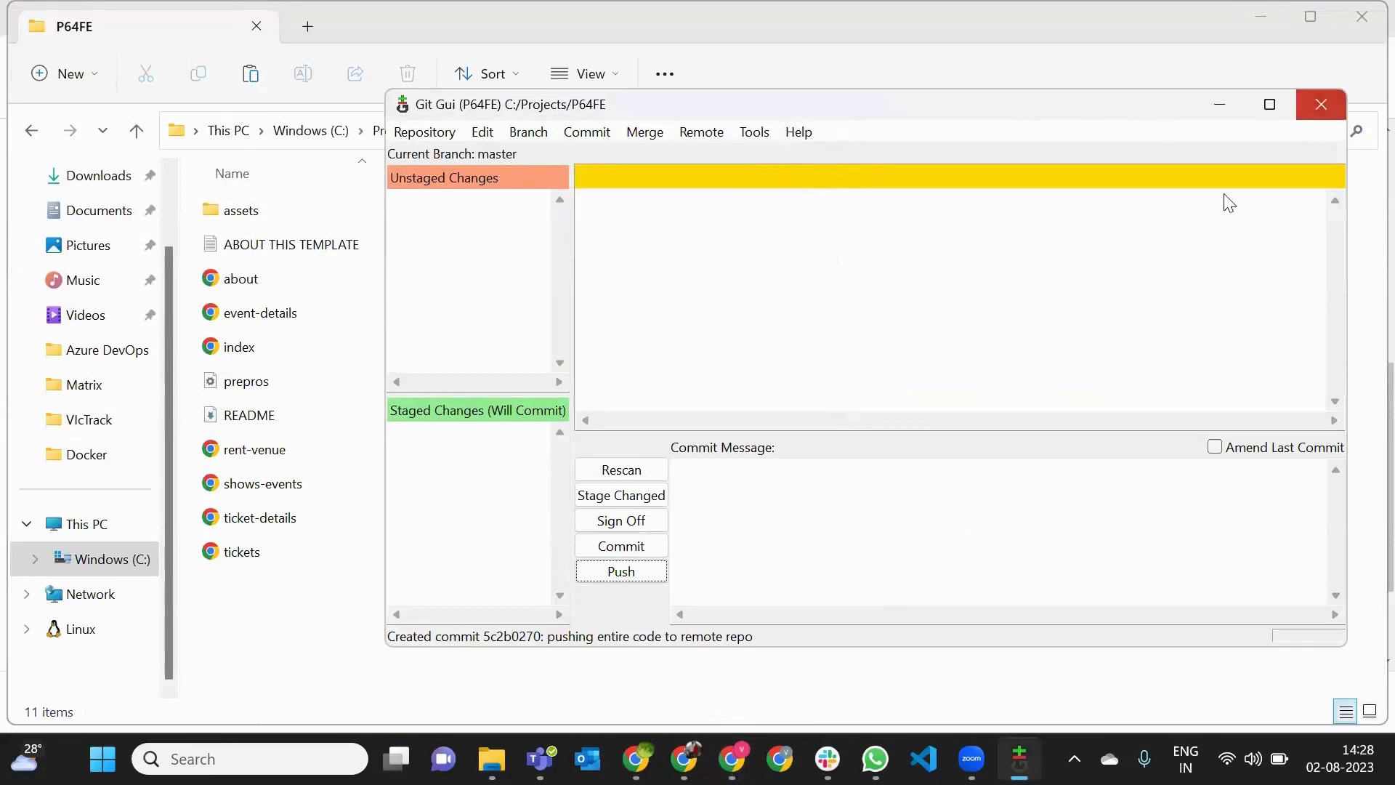
drag(267, 639, 352, 414)
drag(366, 594, 395, 500)
click(452, 616)
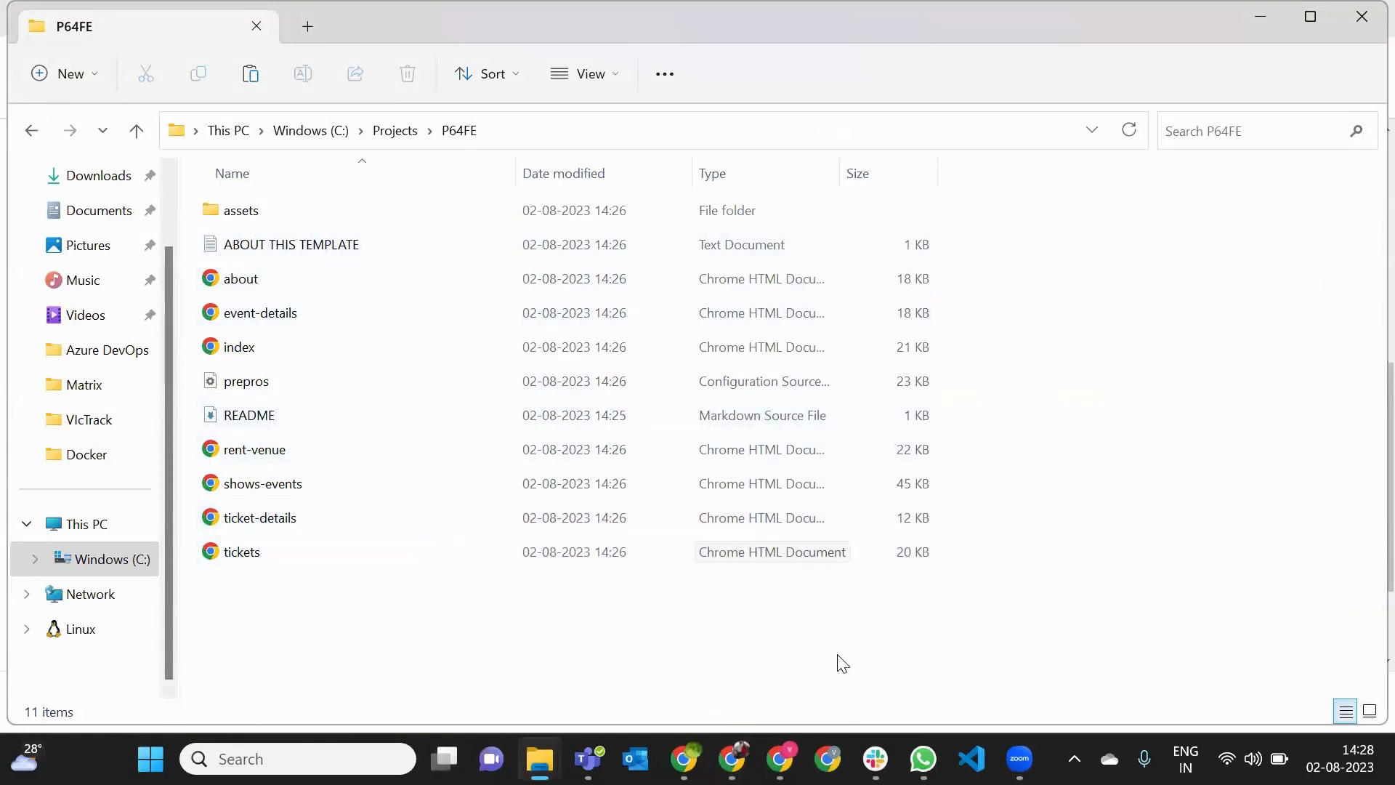
- Return to Azure DevOps, view the HTTPS clone address of the Back End Code repository, and go back to Front End Code
click(779, 758)
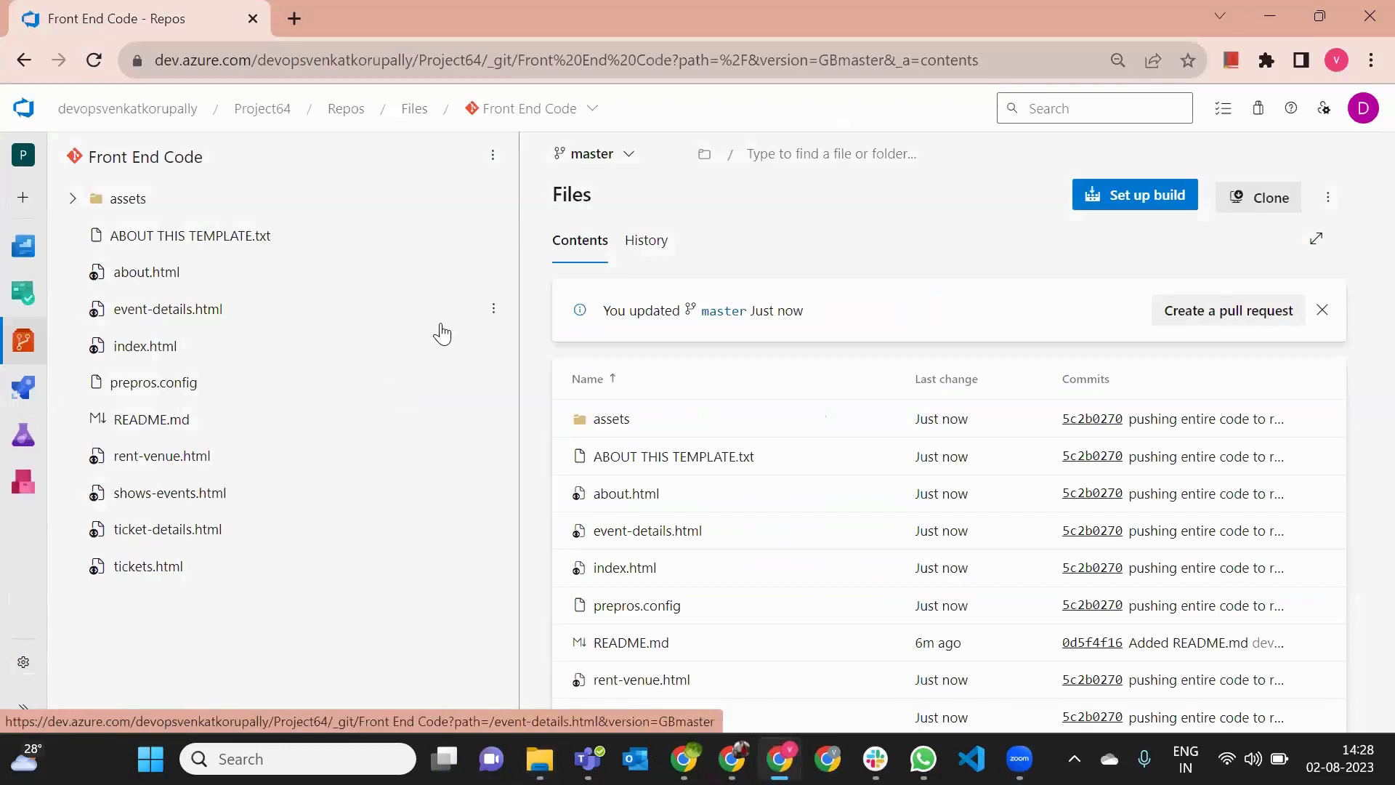
click(576, 109)
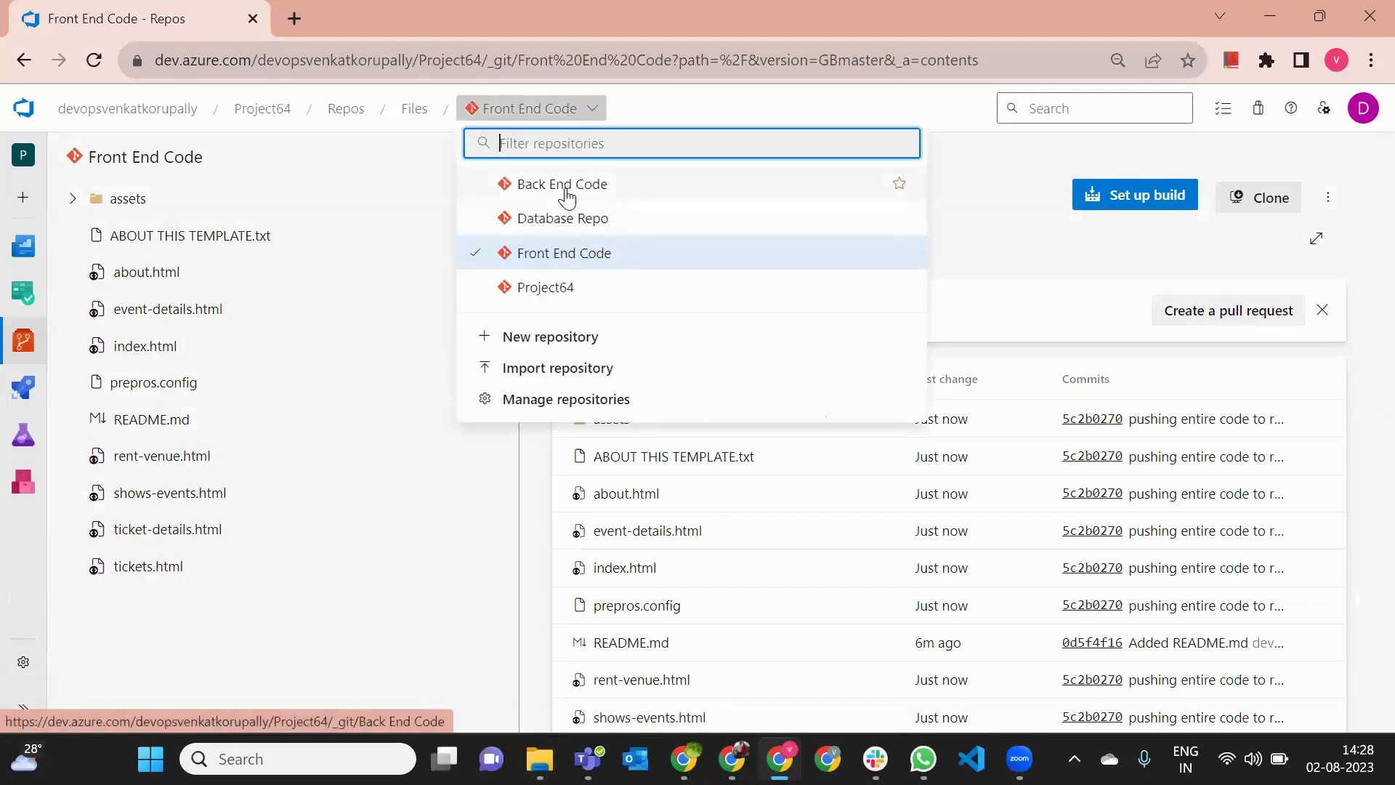
click(567, 193)
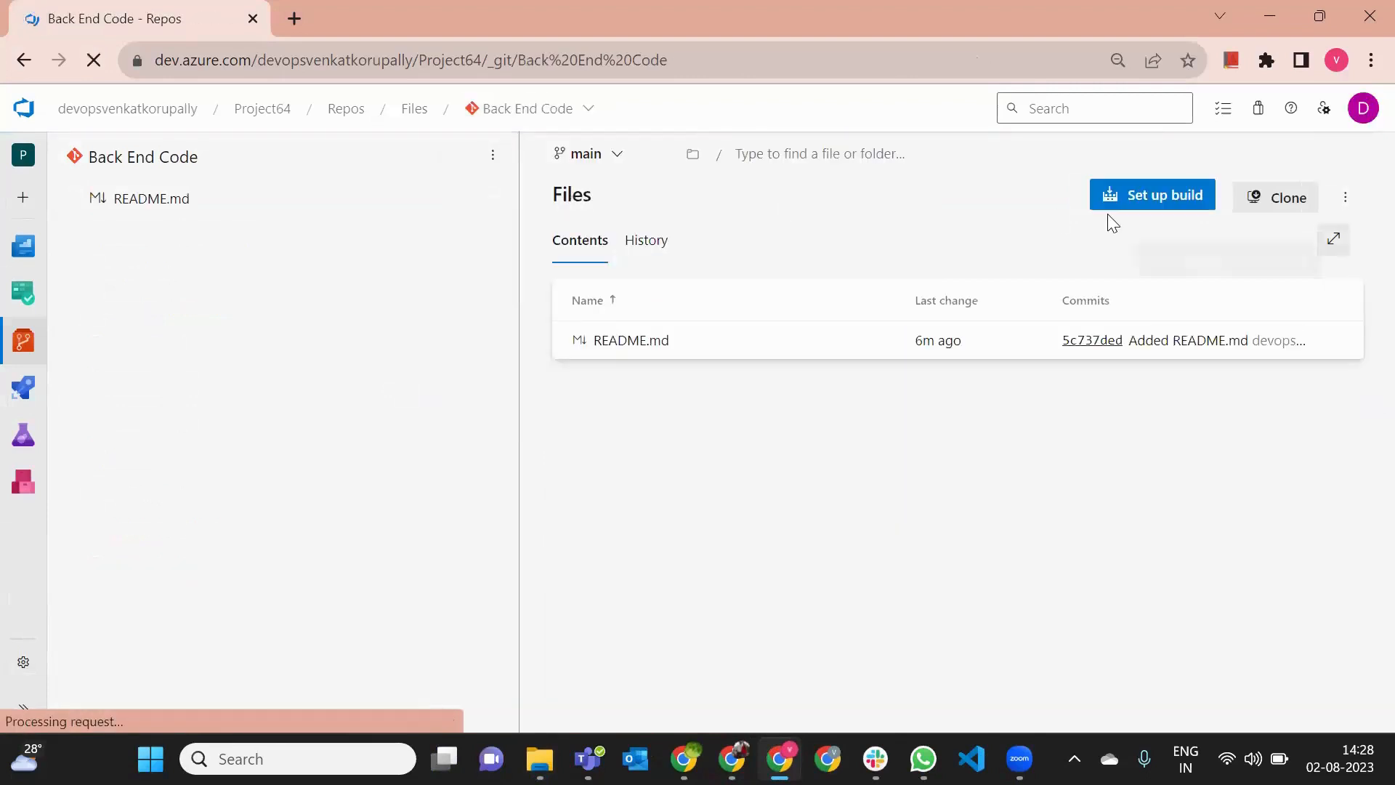
click(1278, 211)
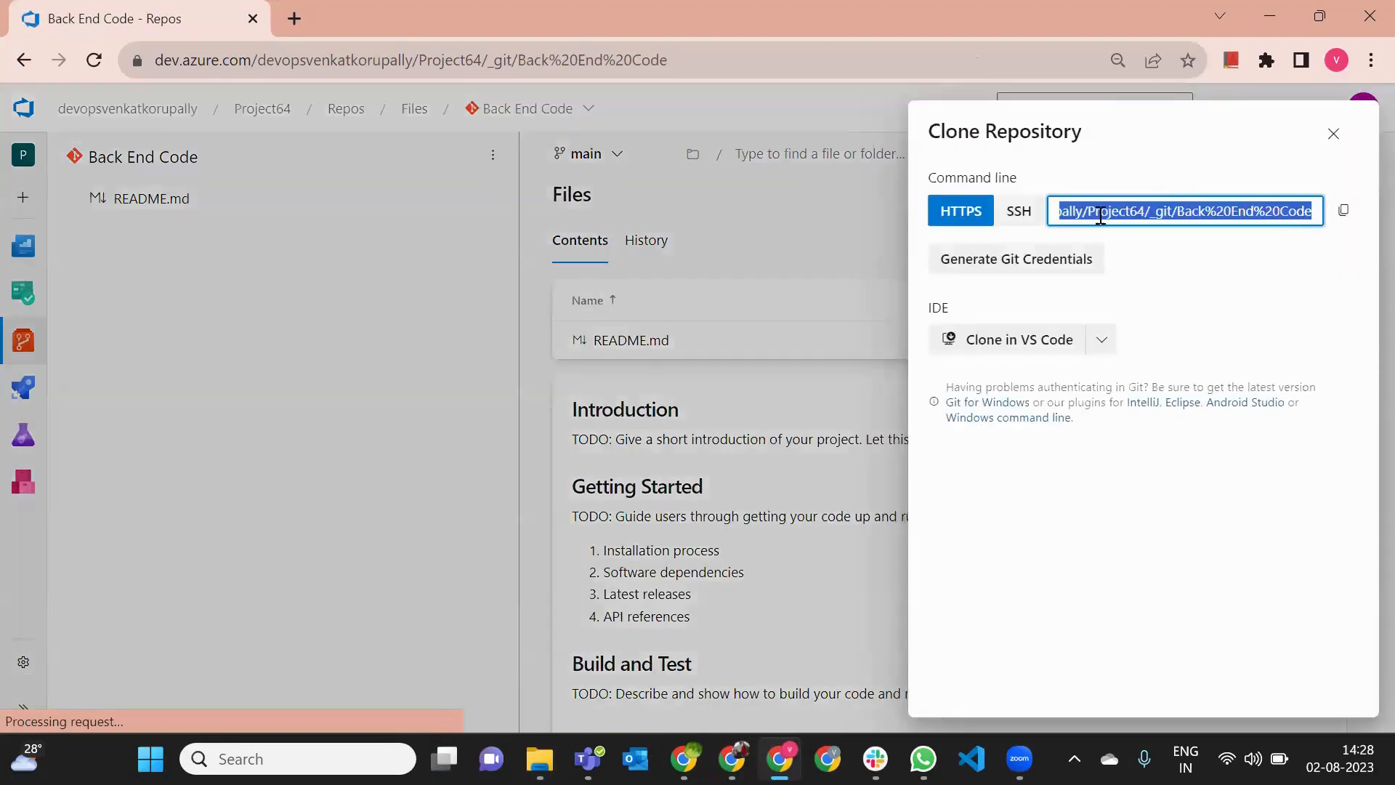
click(1333, 134)
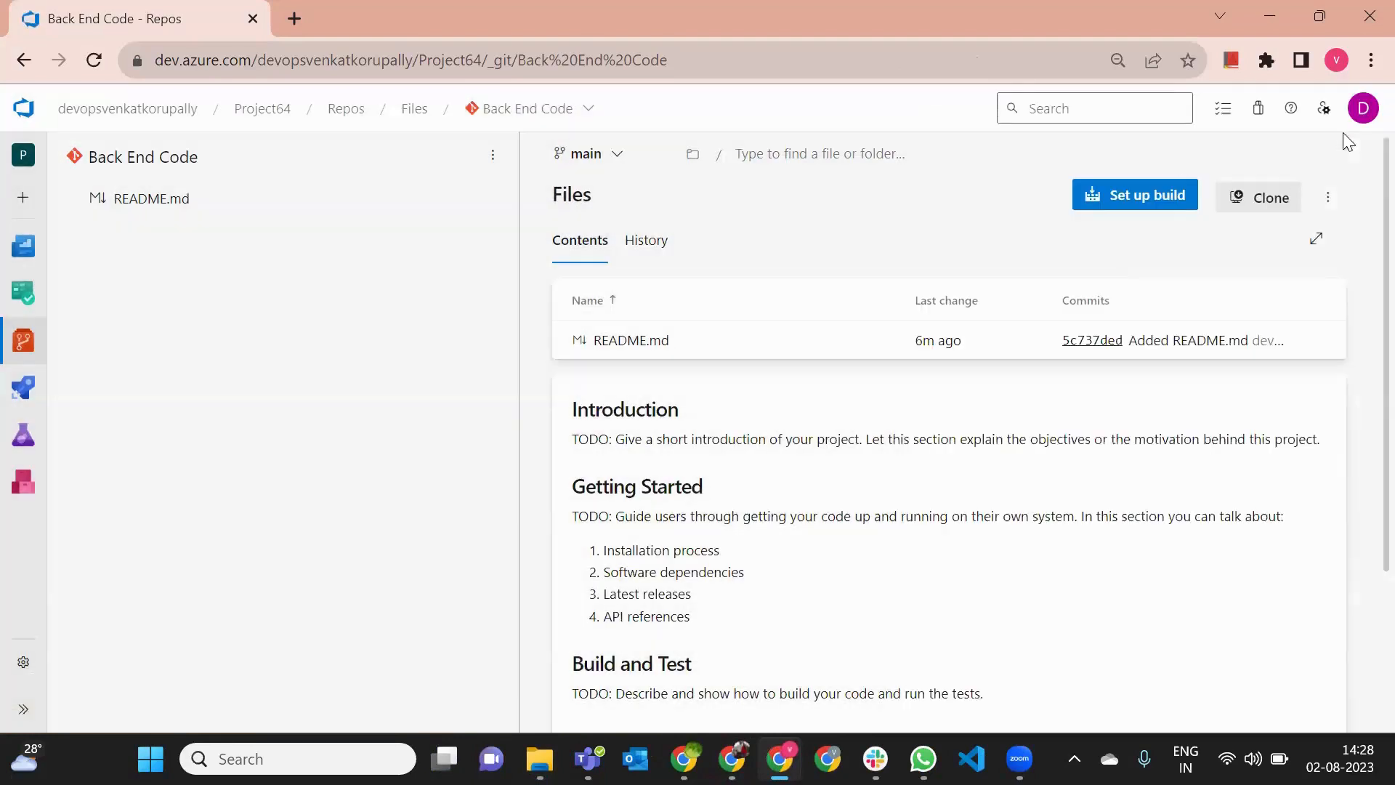
click(513, 123)
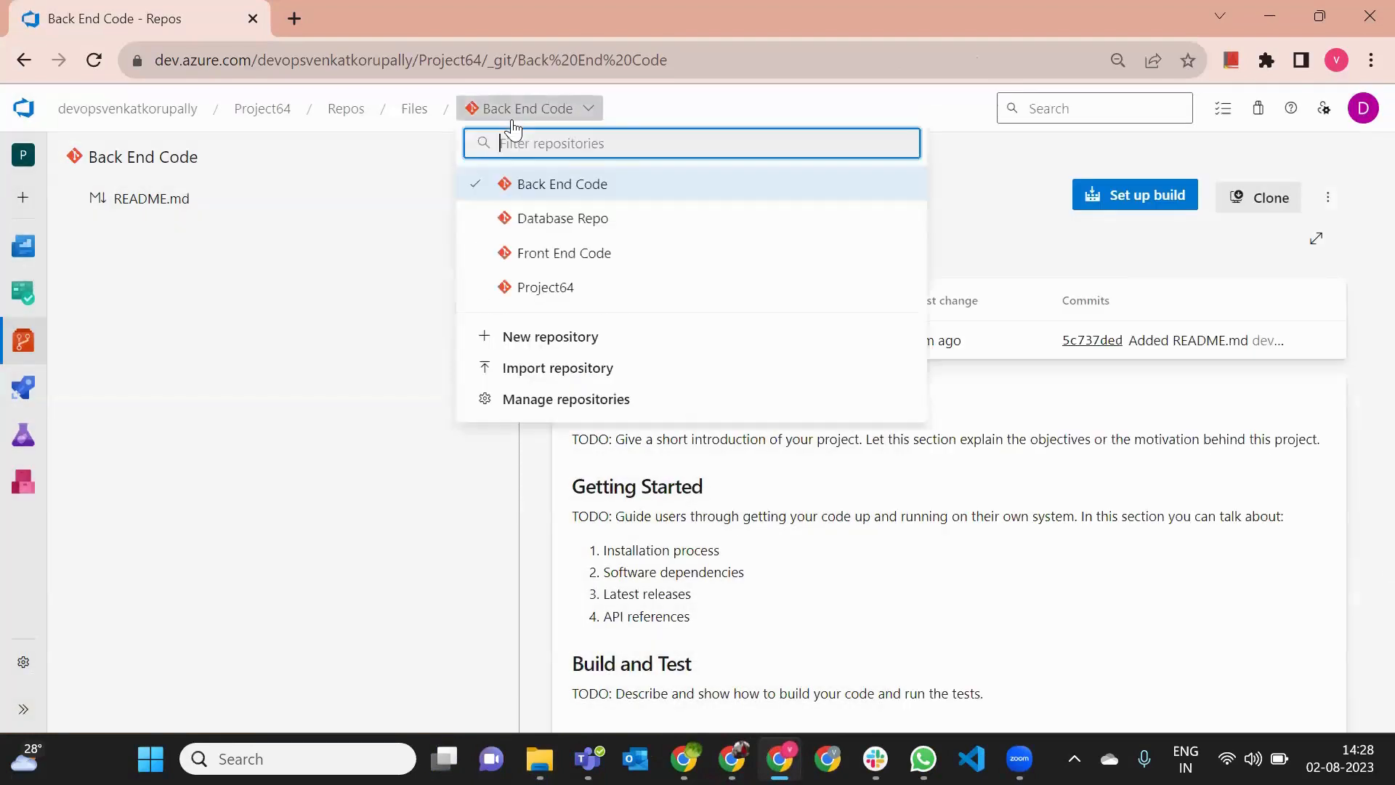
click(536, 241)
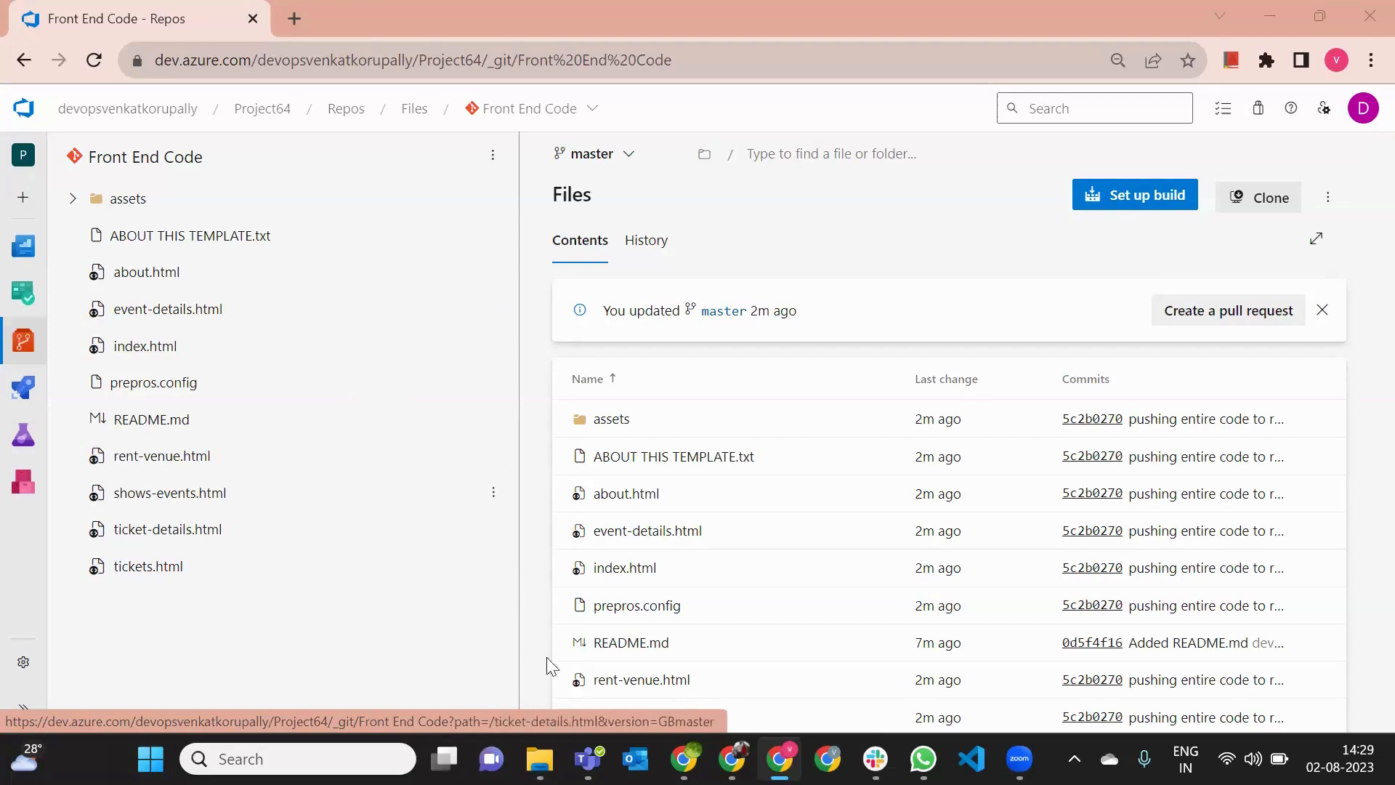
- Switch to the Azure portal and start creating a new Web App under App Services
click(731, 758)
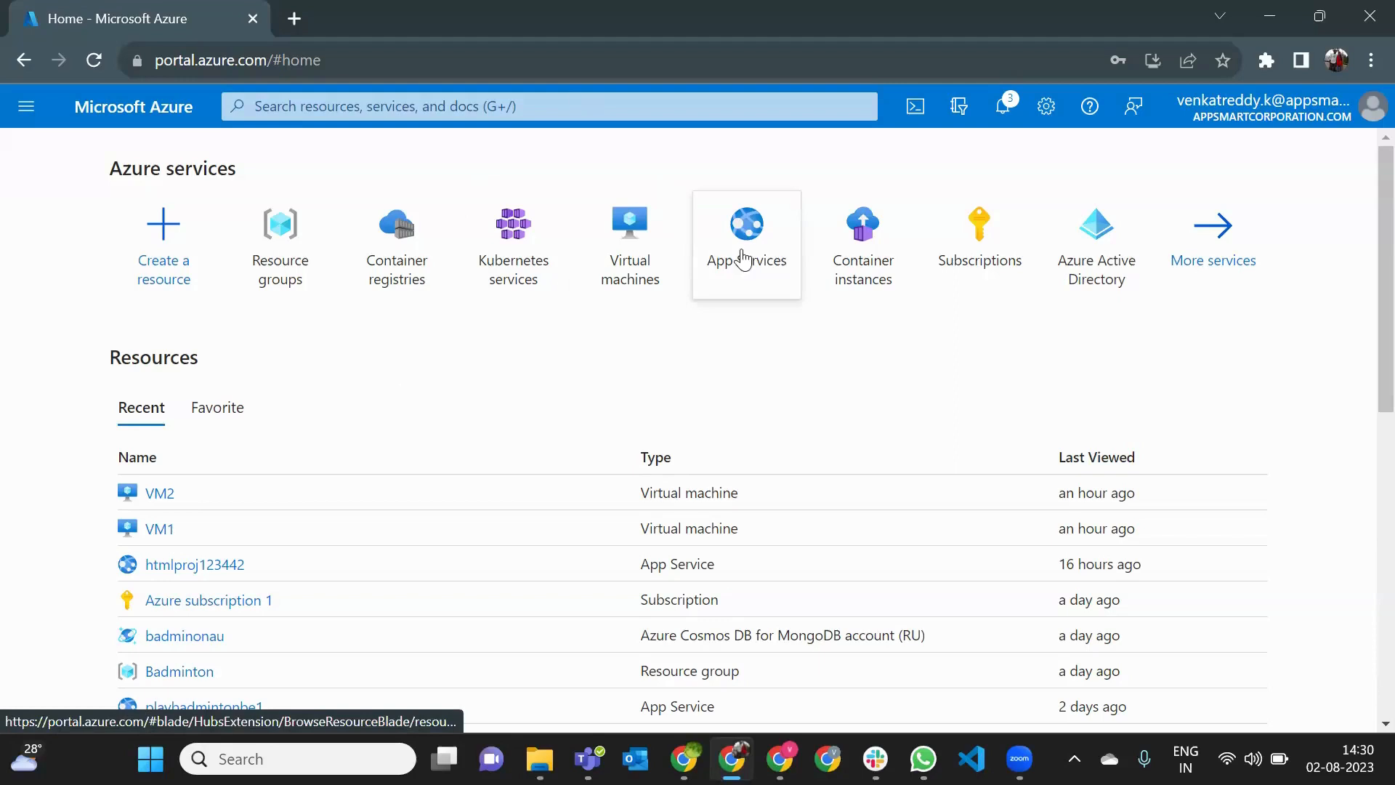
click(741, 258)
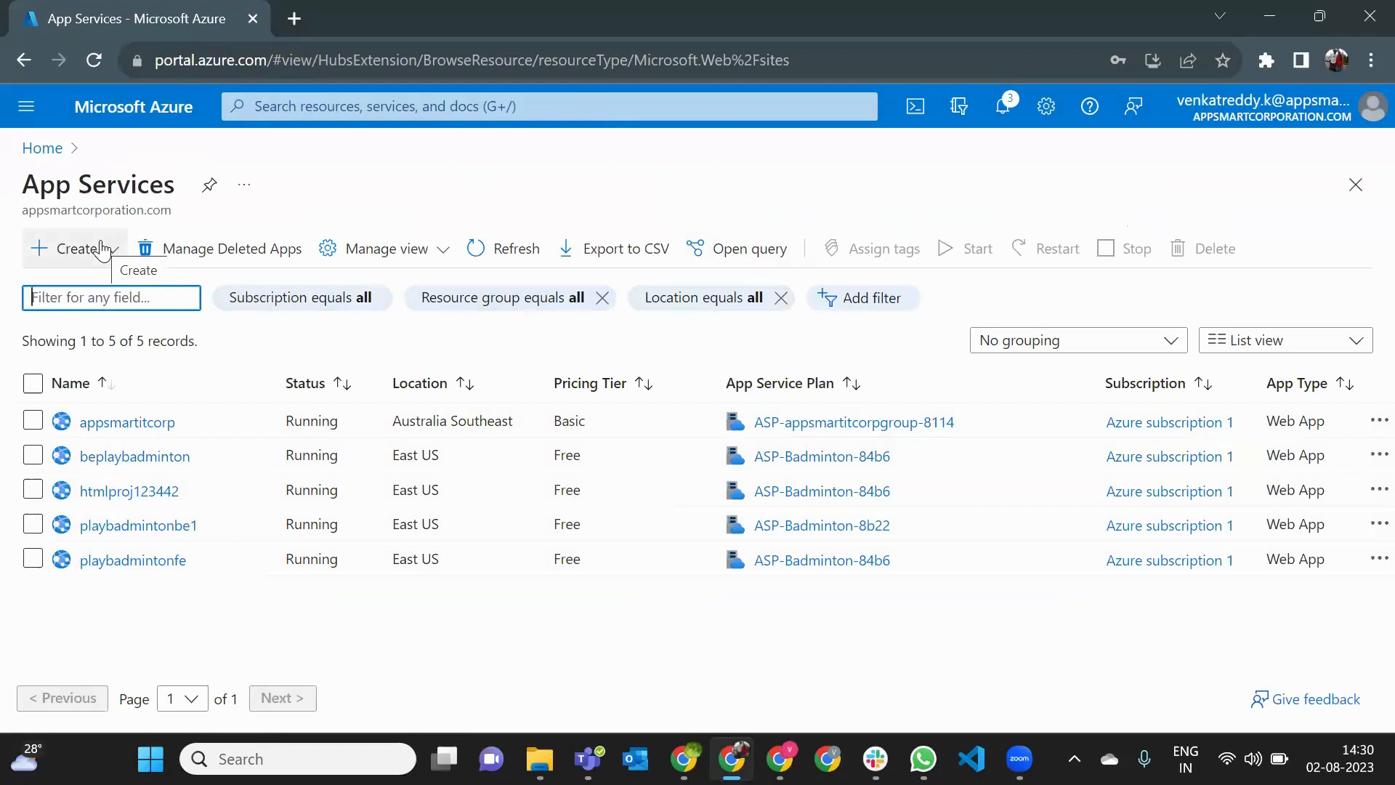
click(103, 251)
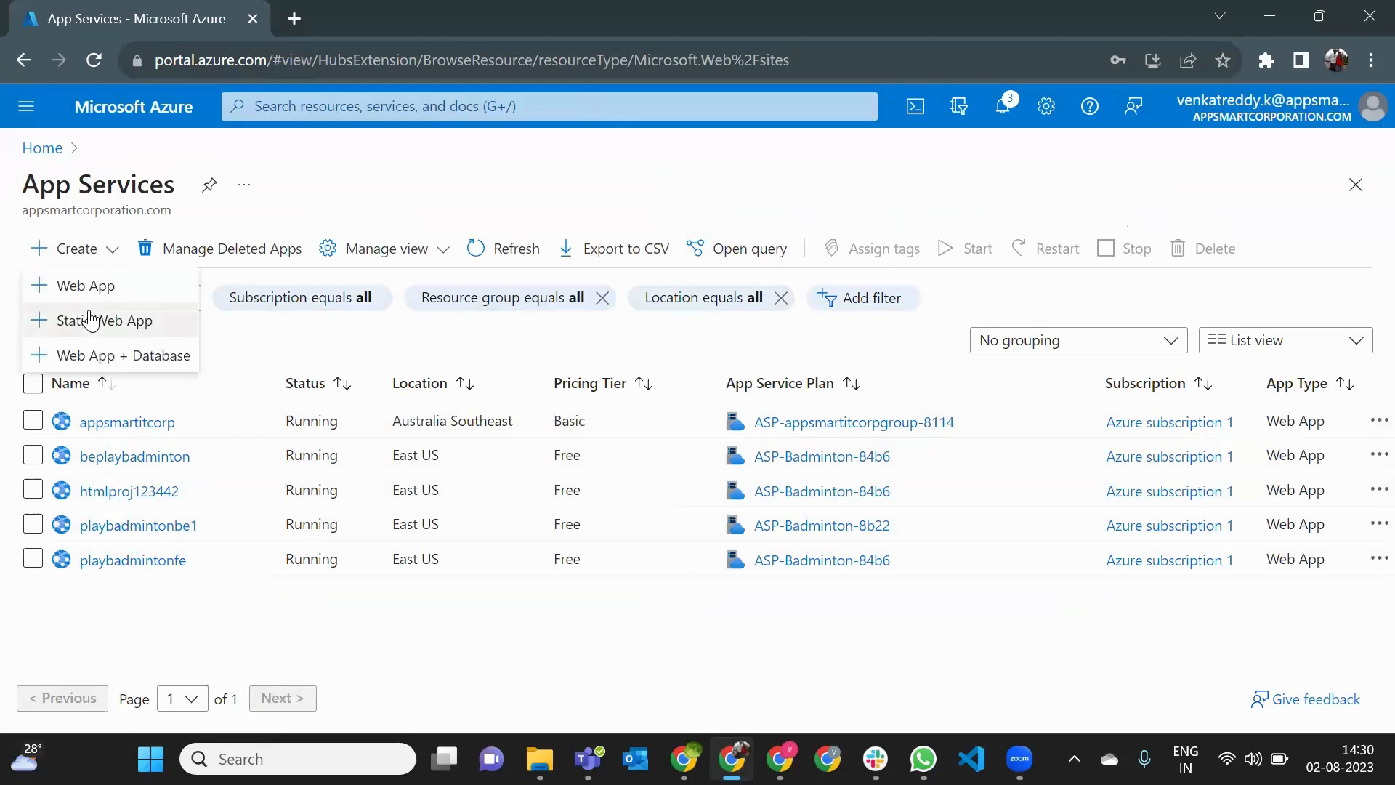
click(103, 283)
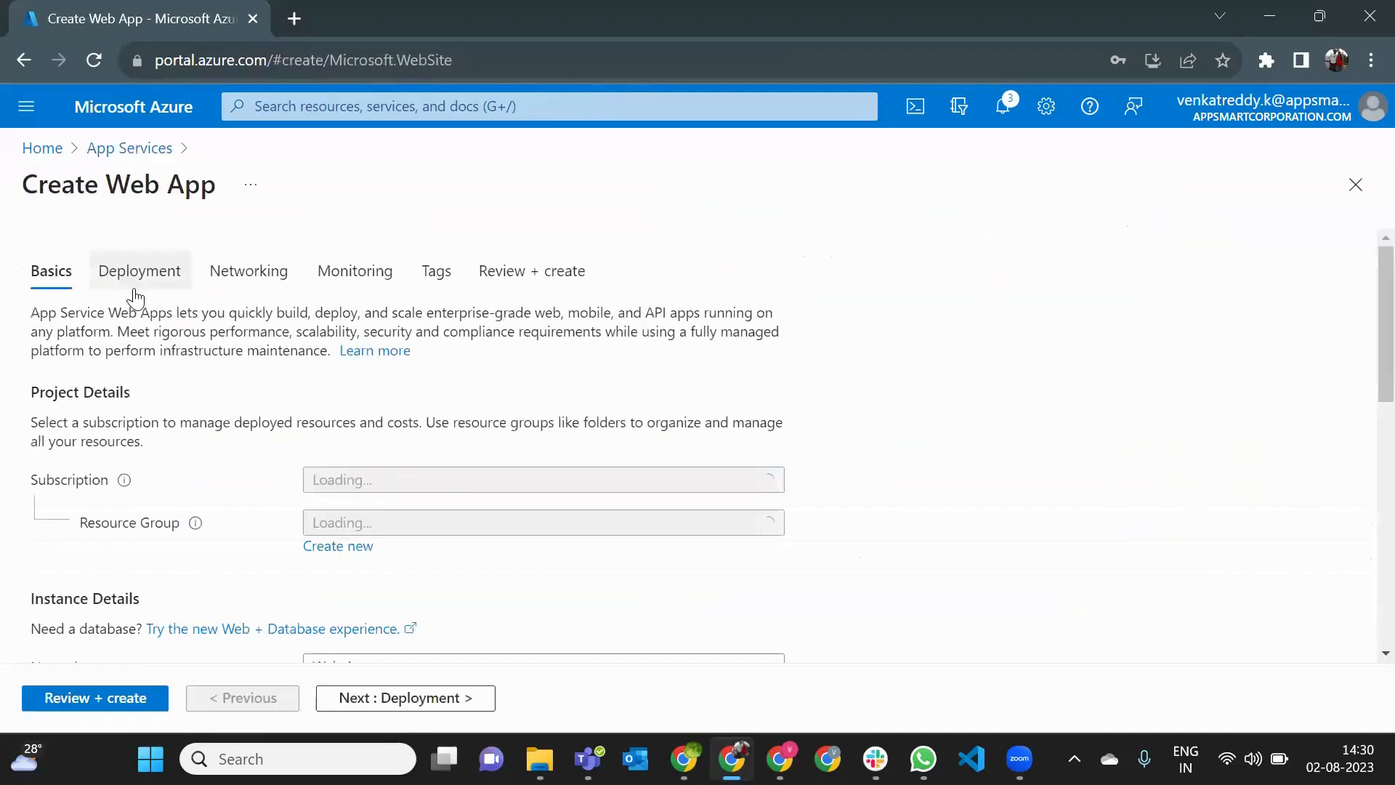
- Create a new resource group named RG-P64 for the web app
scroll(481, 376, down, 1)
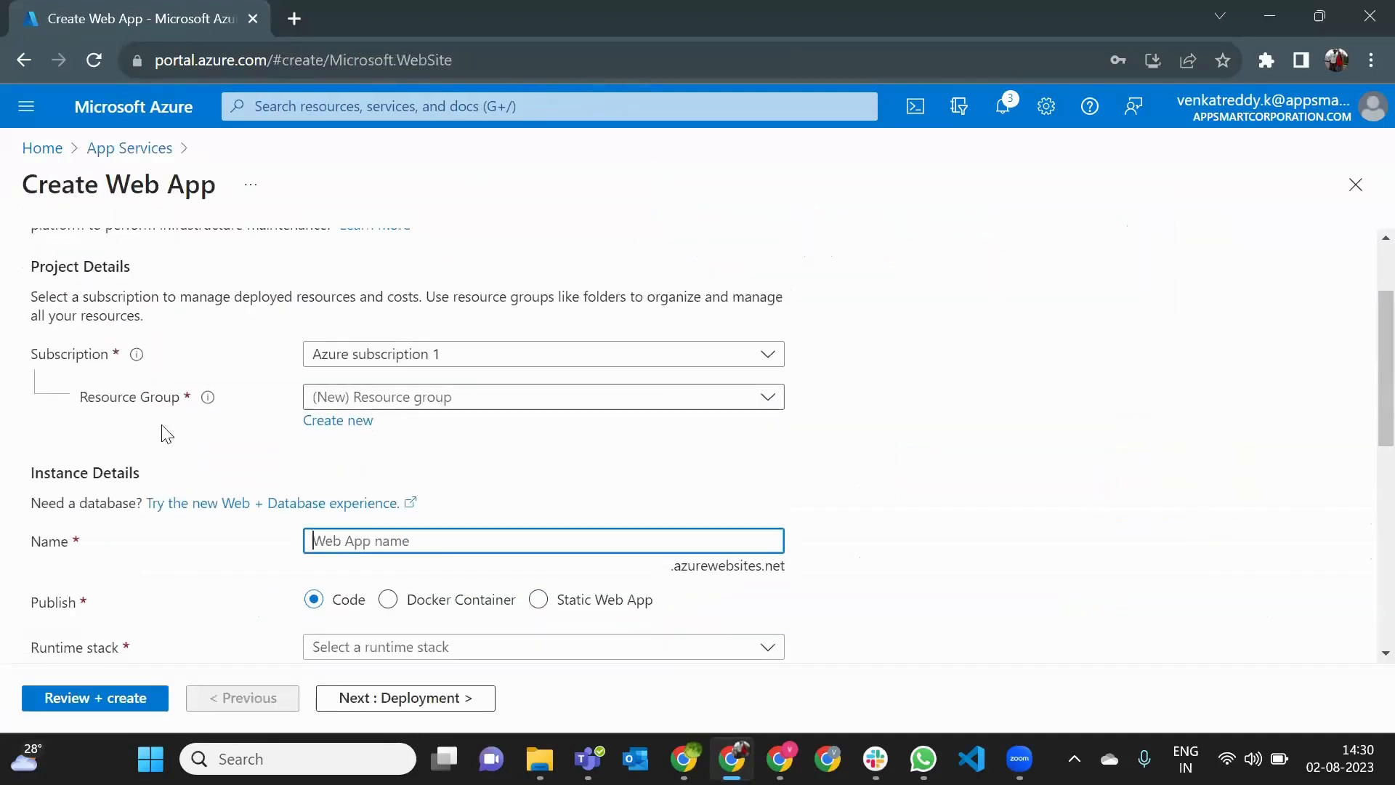
click(86, 401)
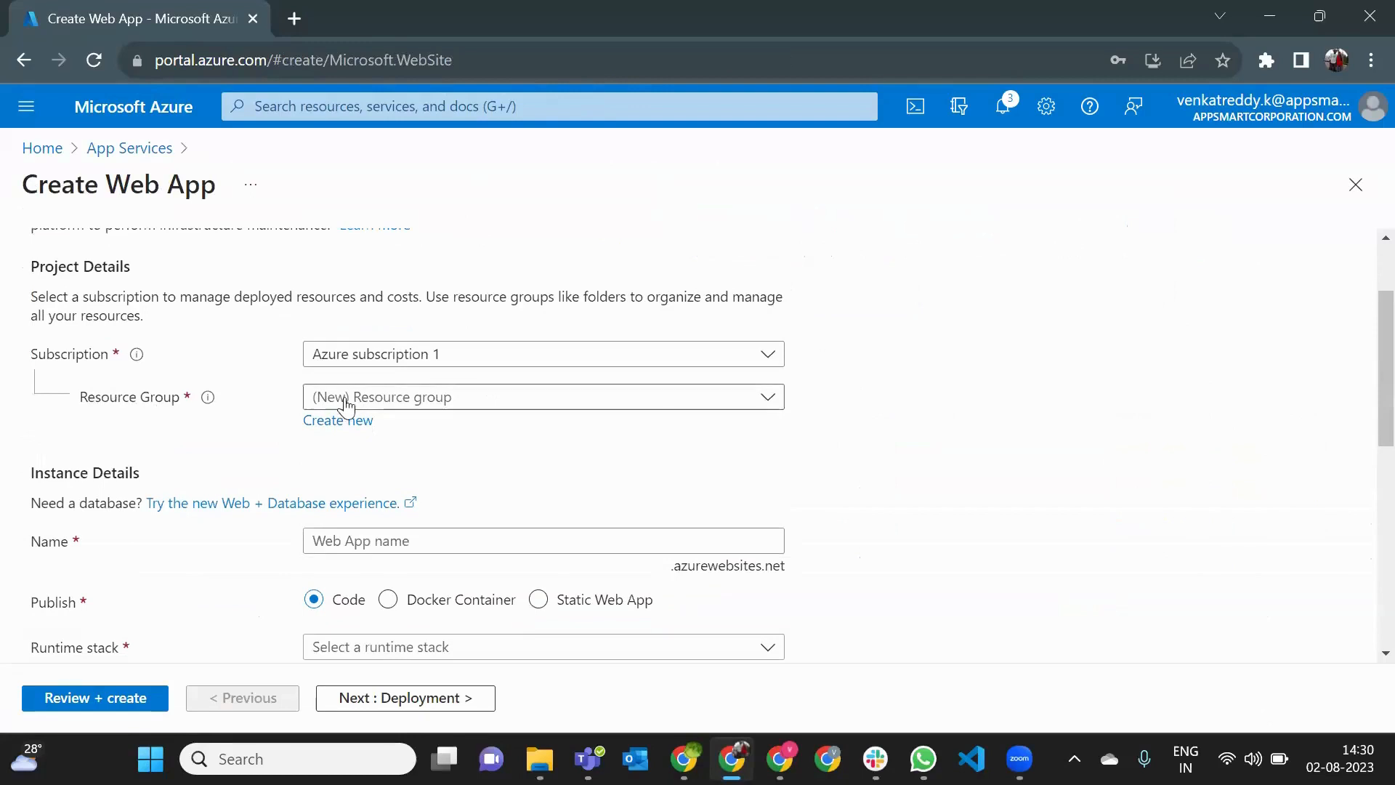
click(364, 399)
click(305, 427)
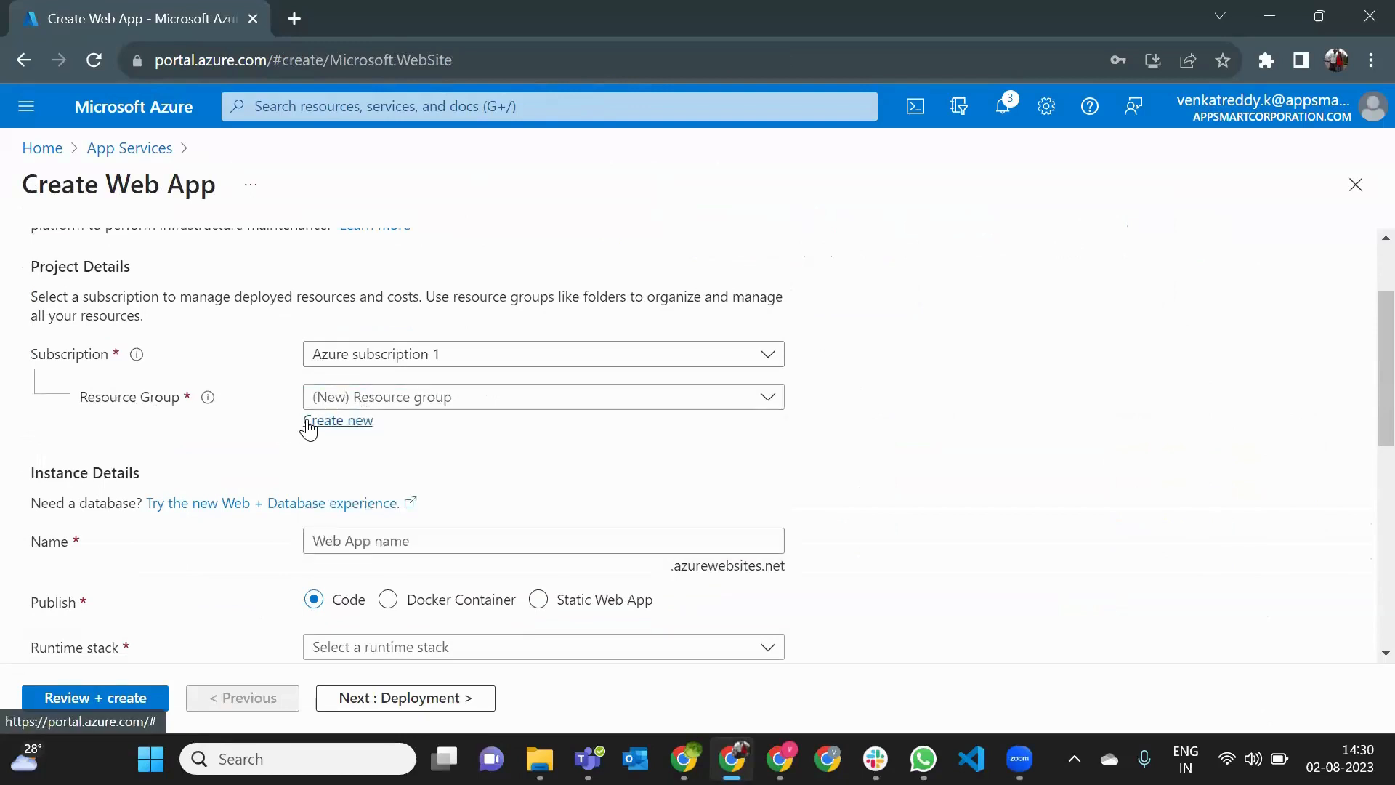
click(306, 425)
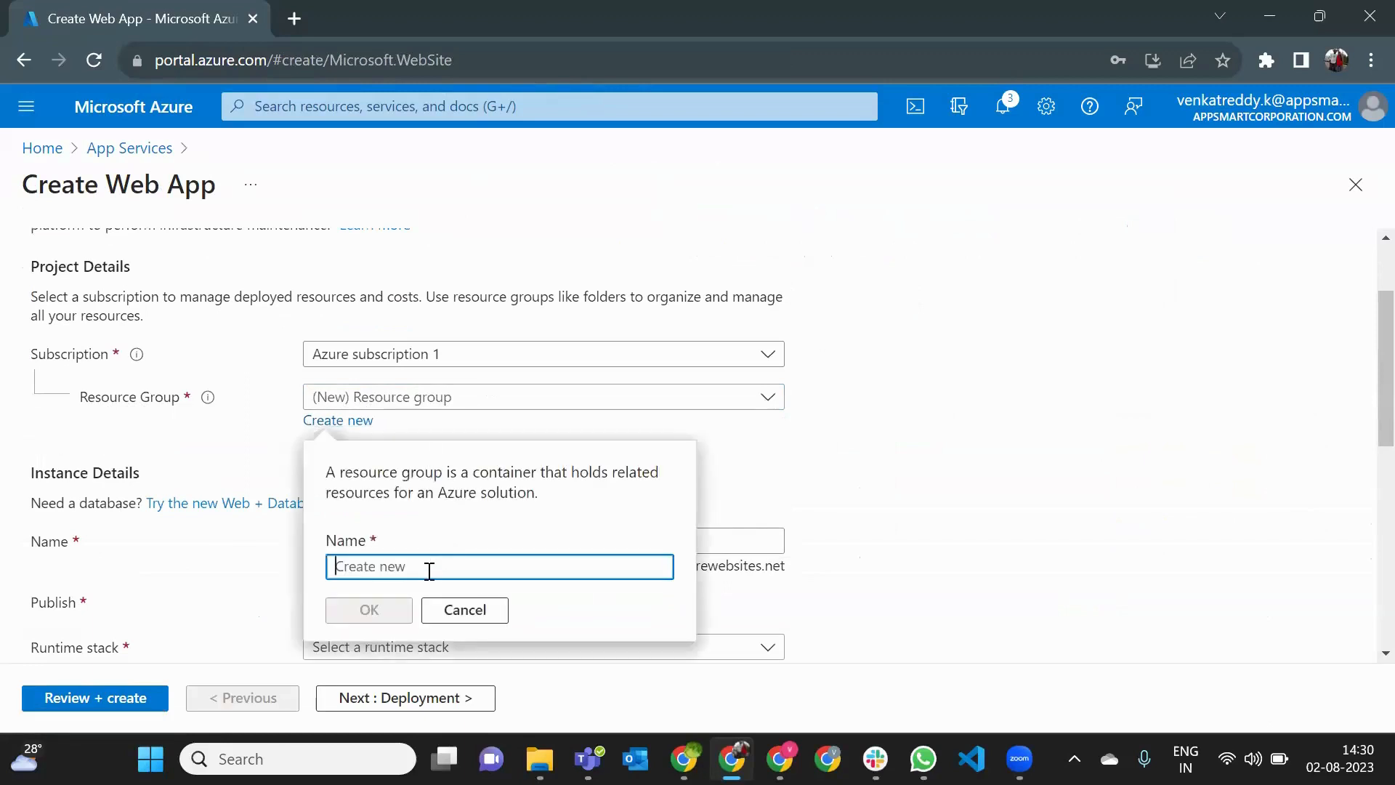
text(P)
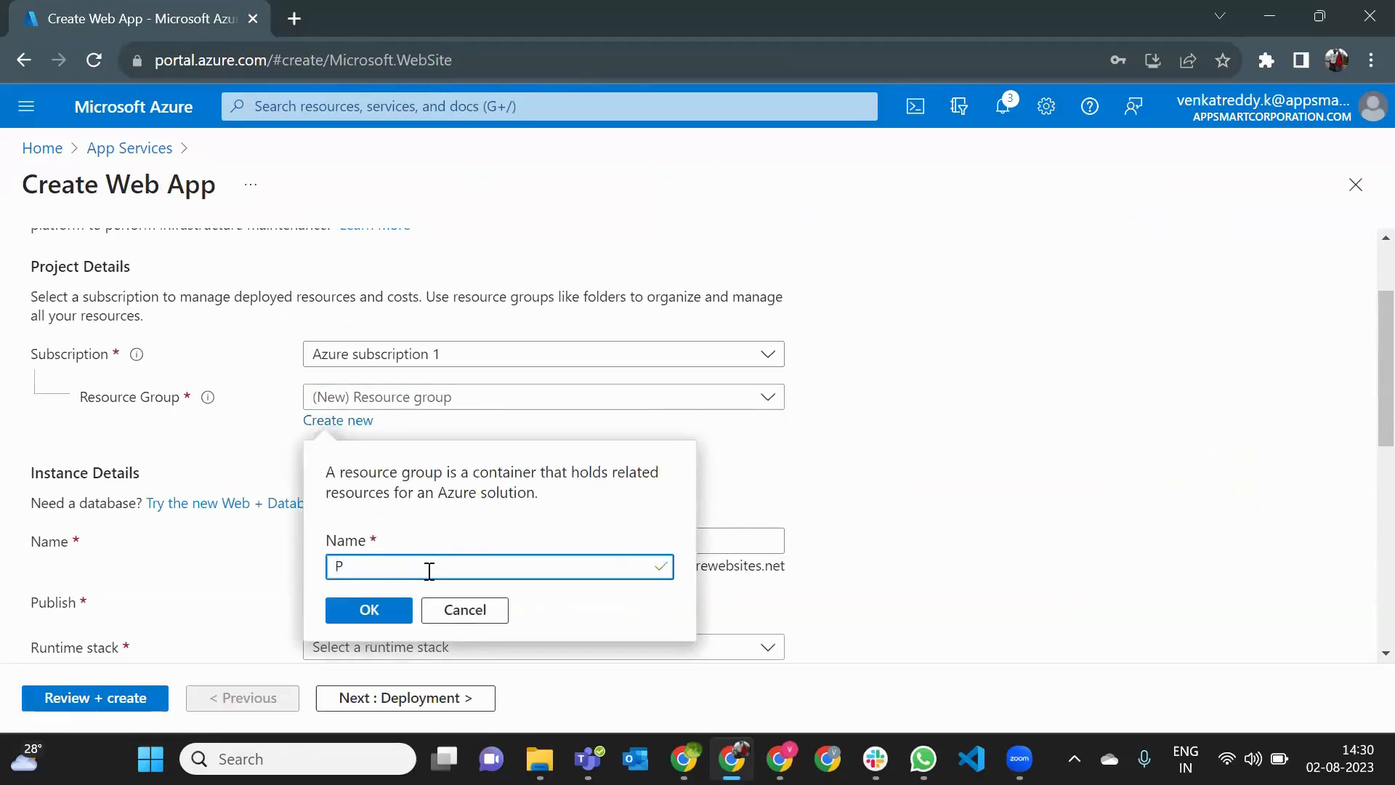
key(BackSpace)
text(RG-P64)
click(397, 621)
- Name the web app xyzcompany in the instance details
scroll(395, 460, down, 1)
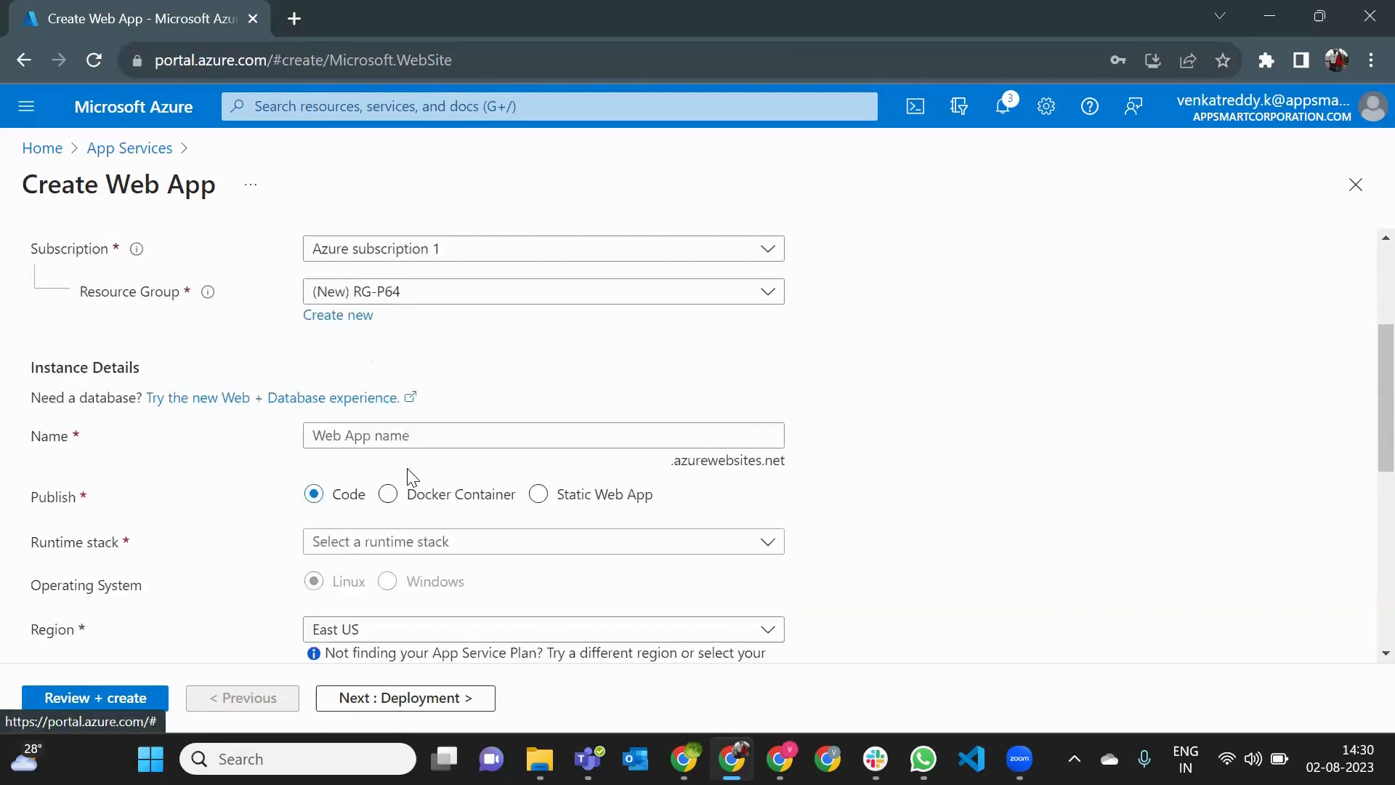
click(388, 428)
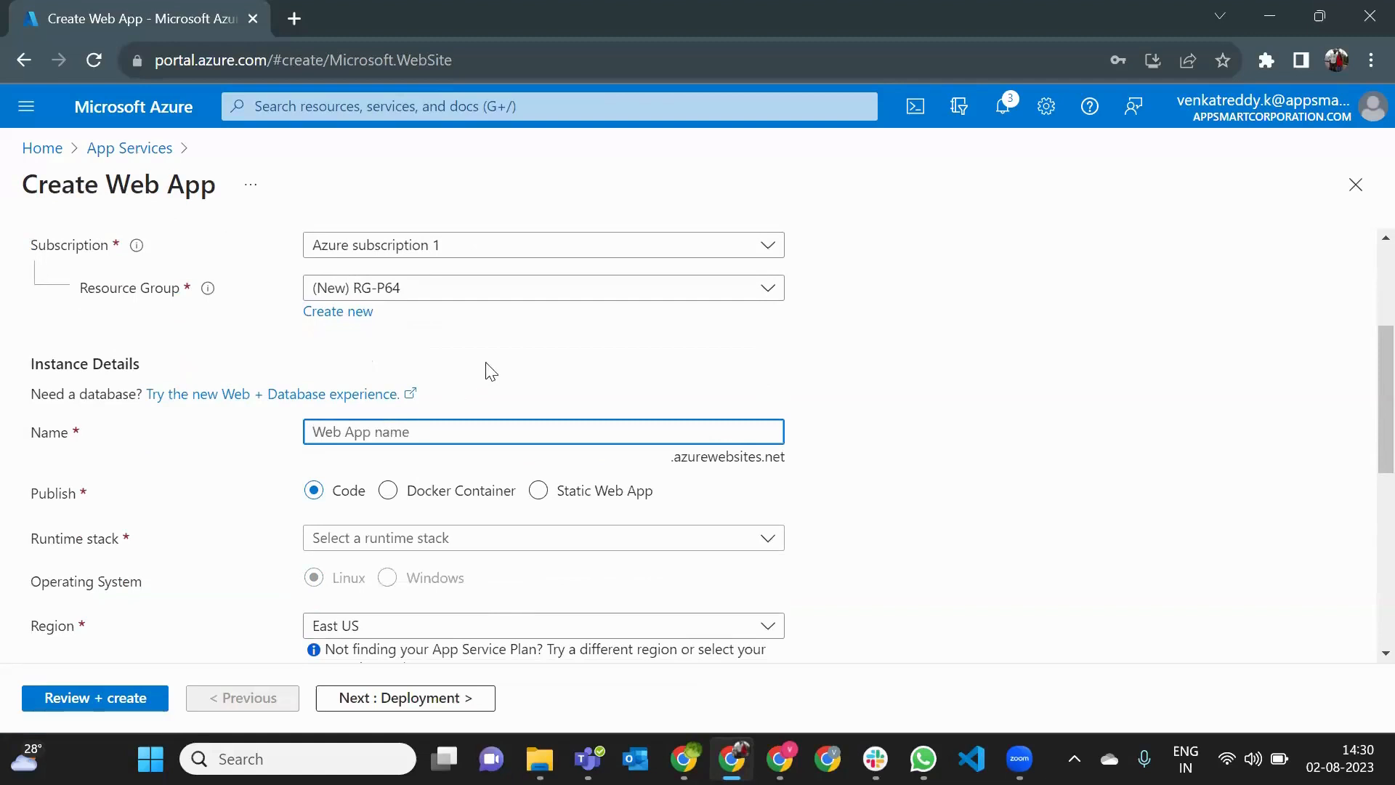
text(xyzcomp)
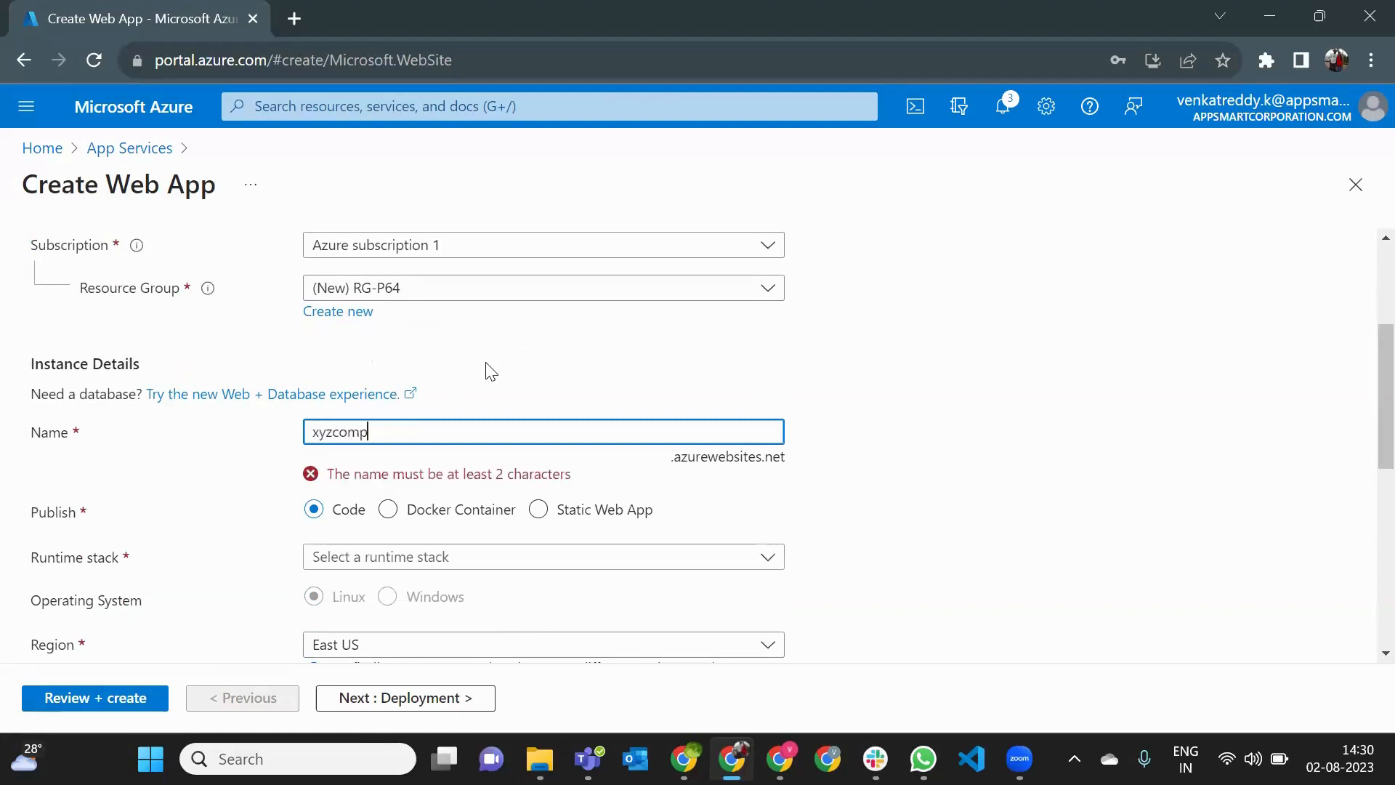
text(any)
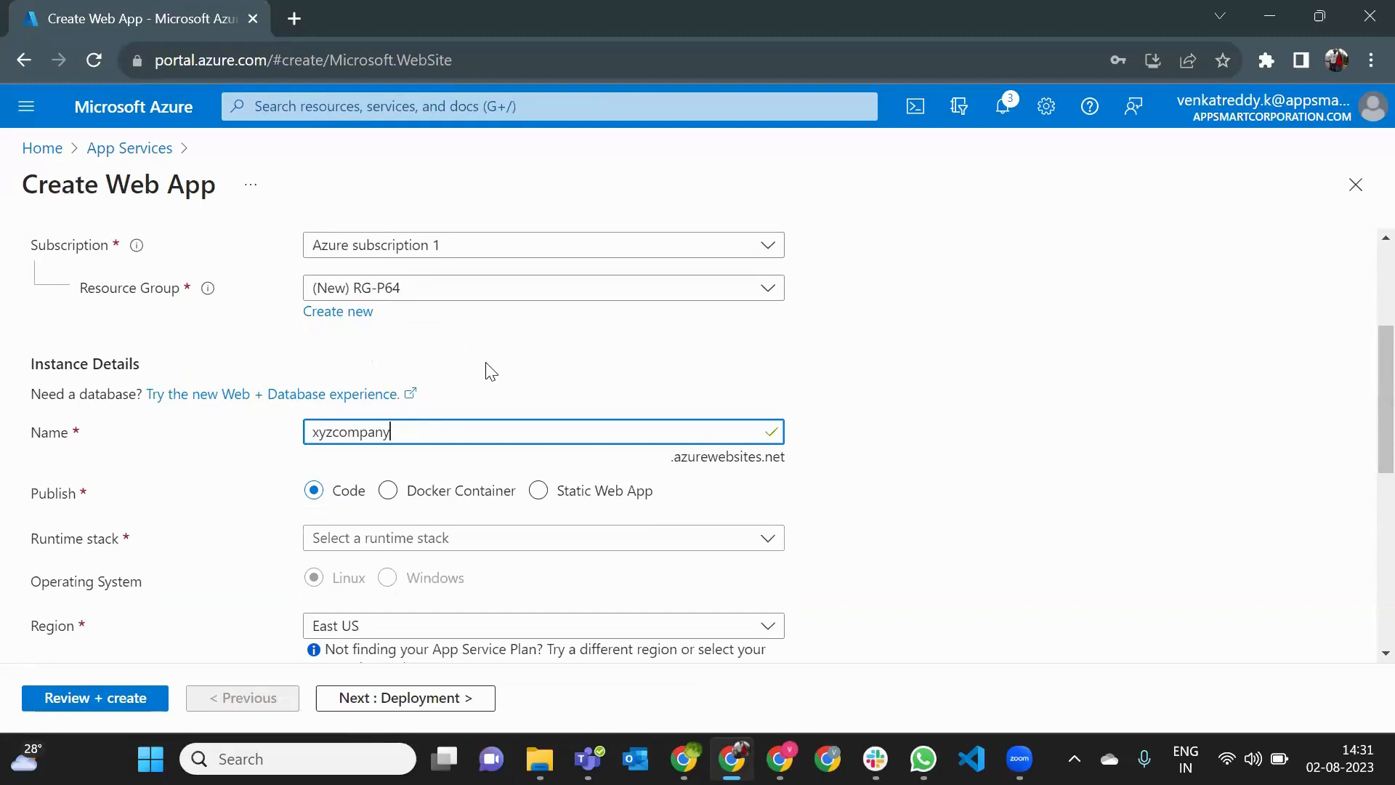
- Set the web app's runtime stack to .NET 7 (STS)
drag(319, 434, 428, 442)
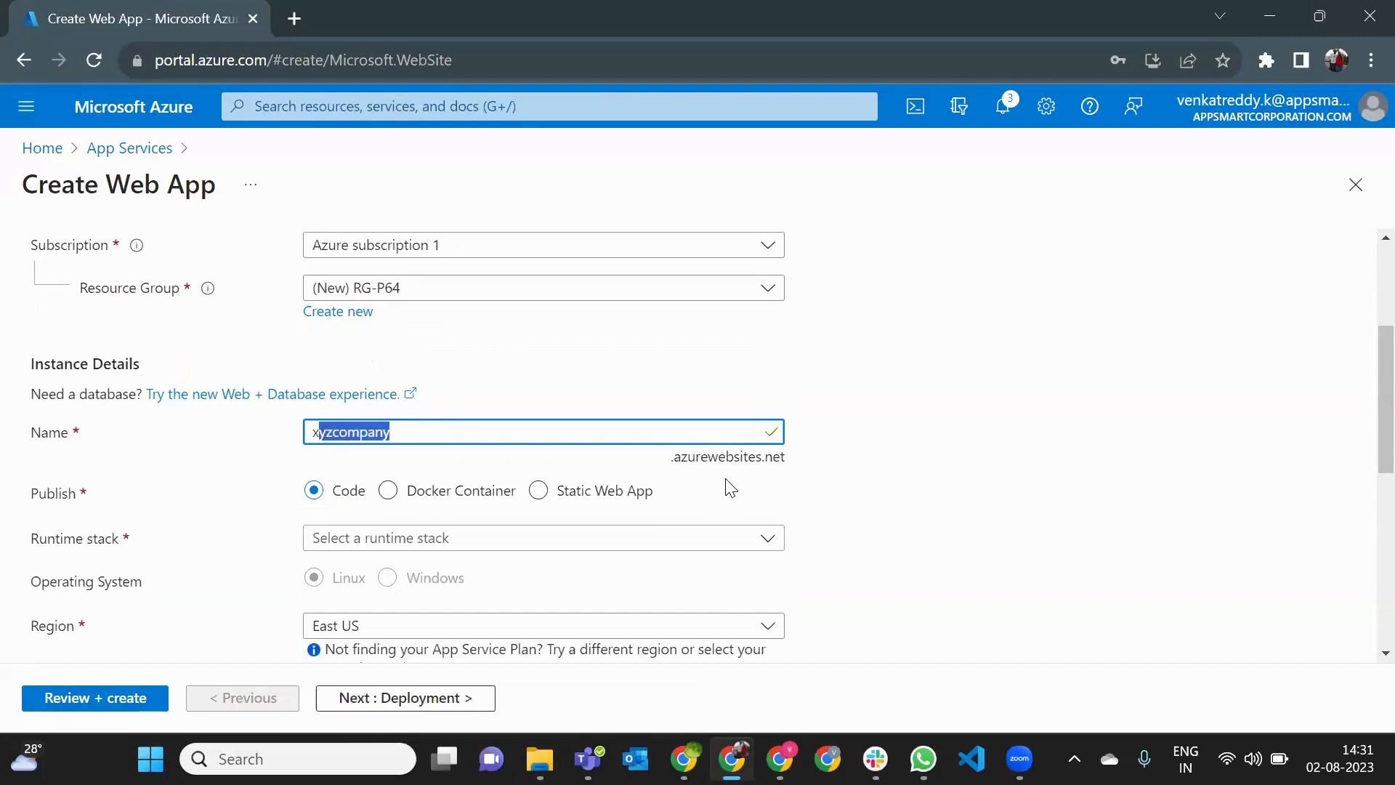
scroll(733, 485, down, 2)
scroll(734, 485, down, 1)
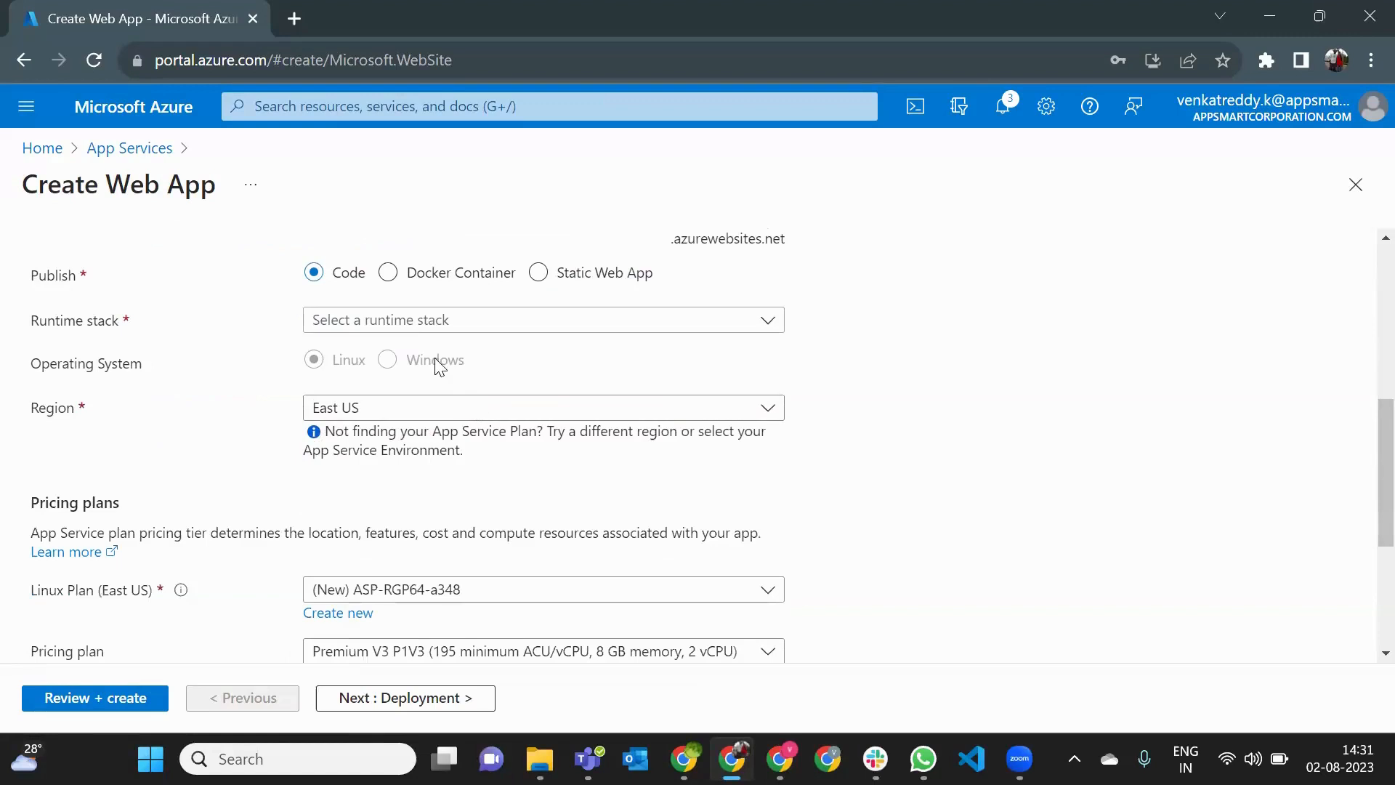
click(412, 327)
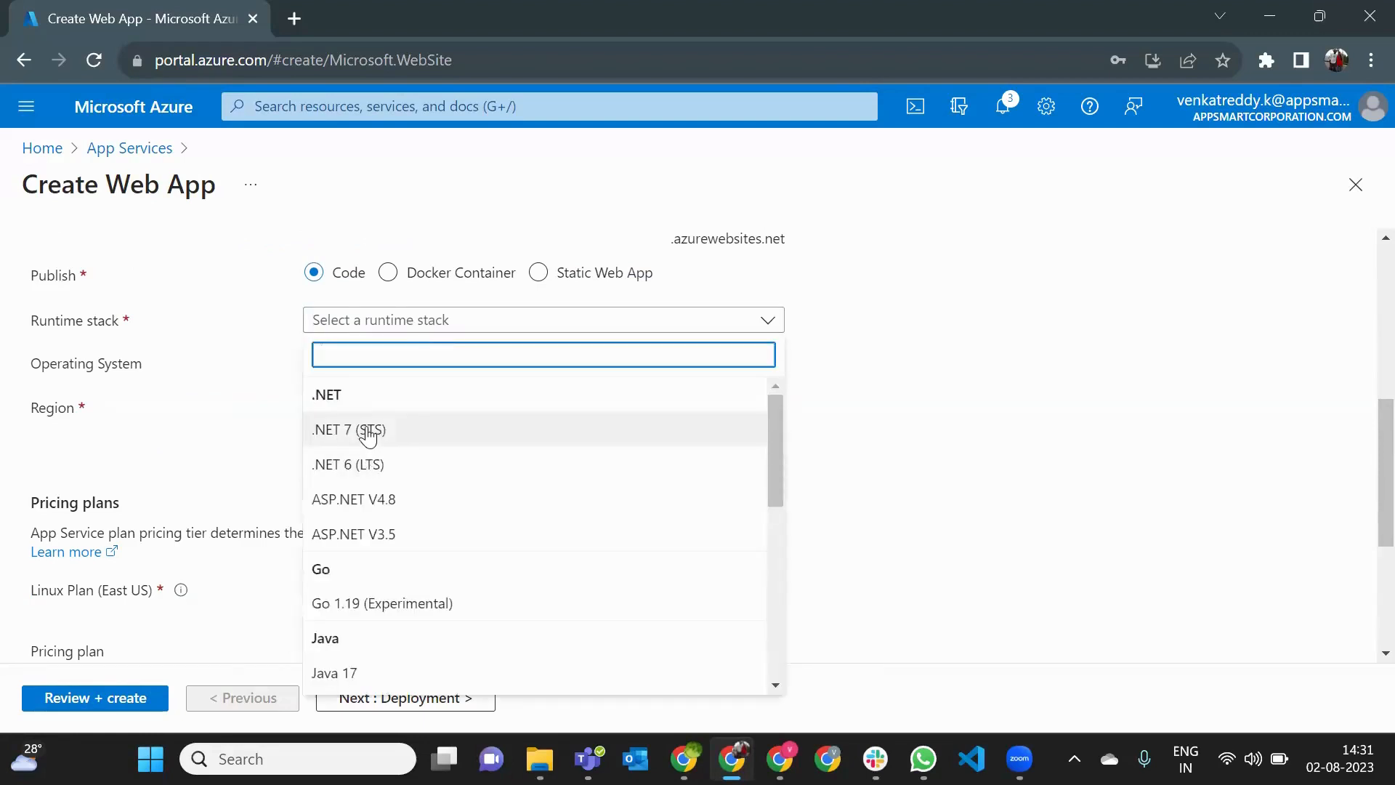
scroll(368, 436, down, 3)
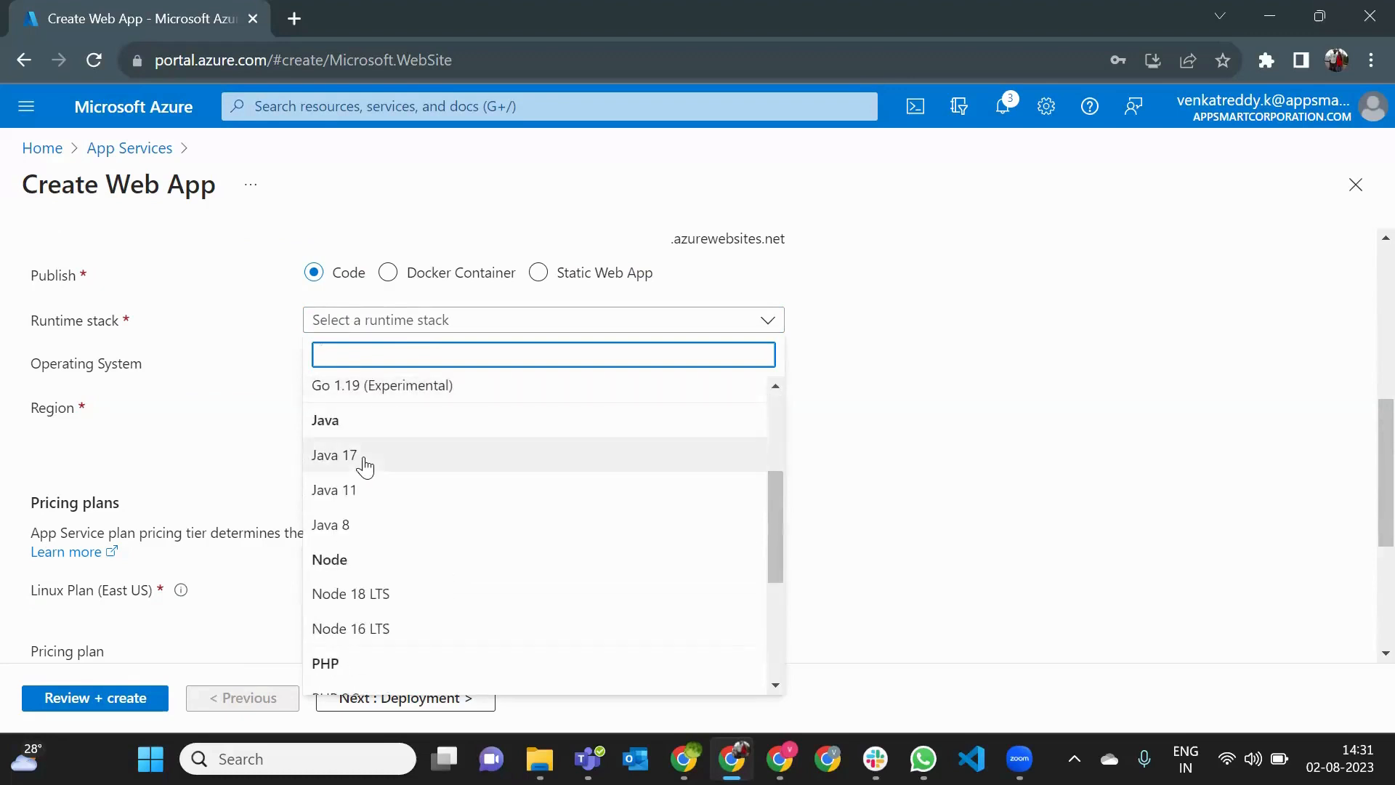
scroll(384, 501, down, 2)
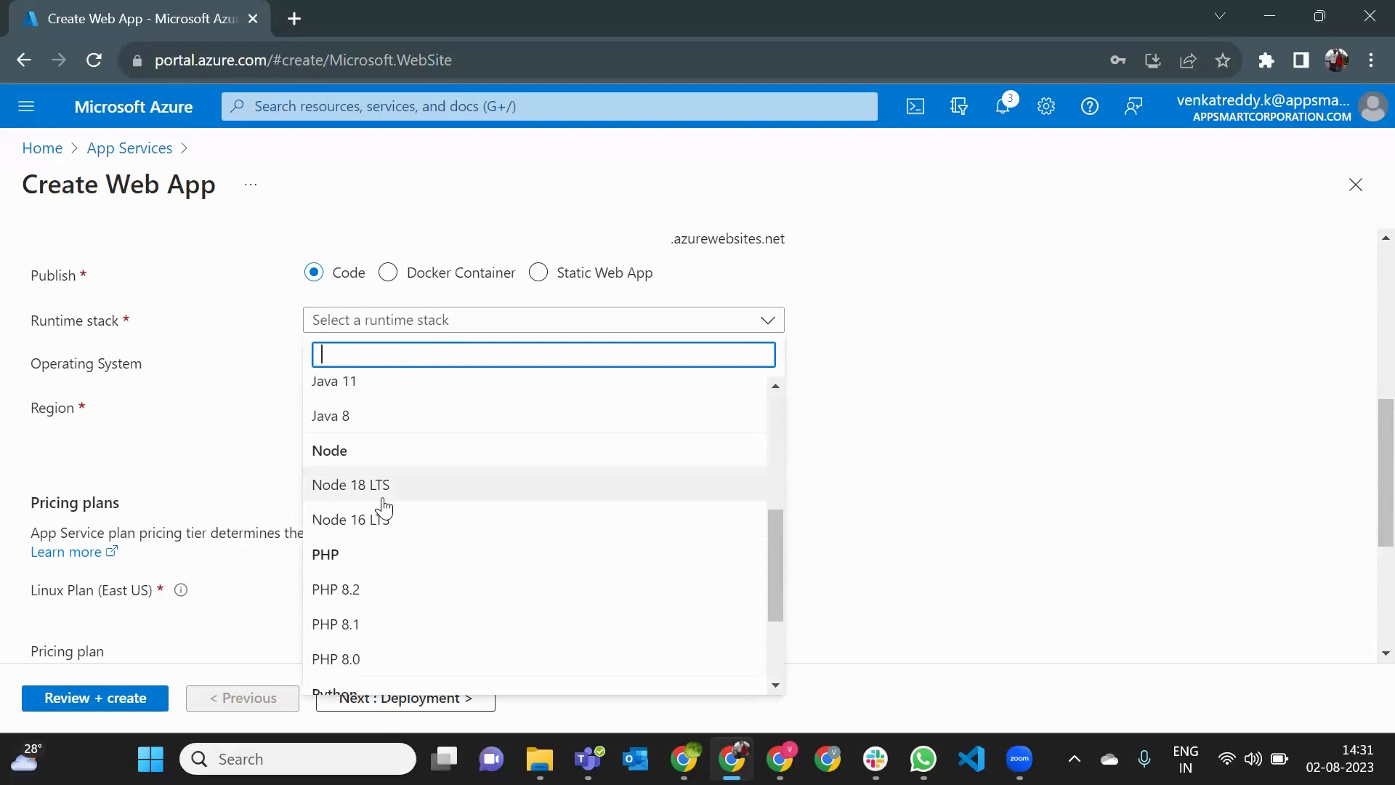
scroll(385, 517, down, 2)
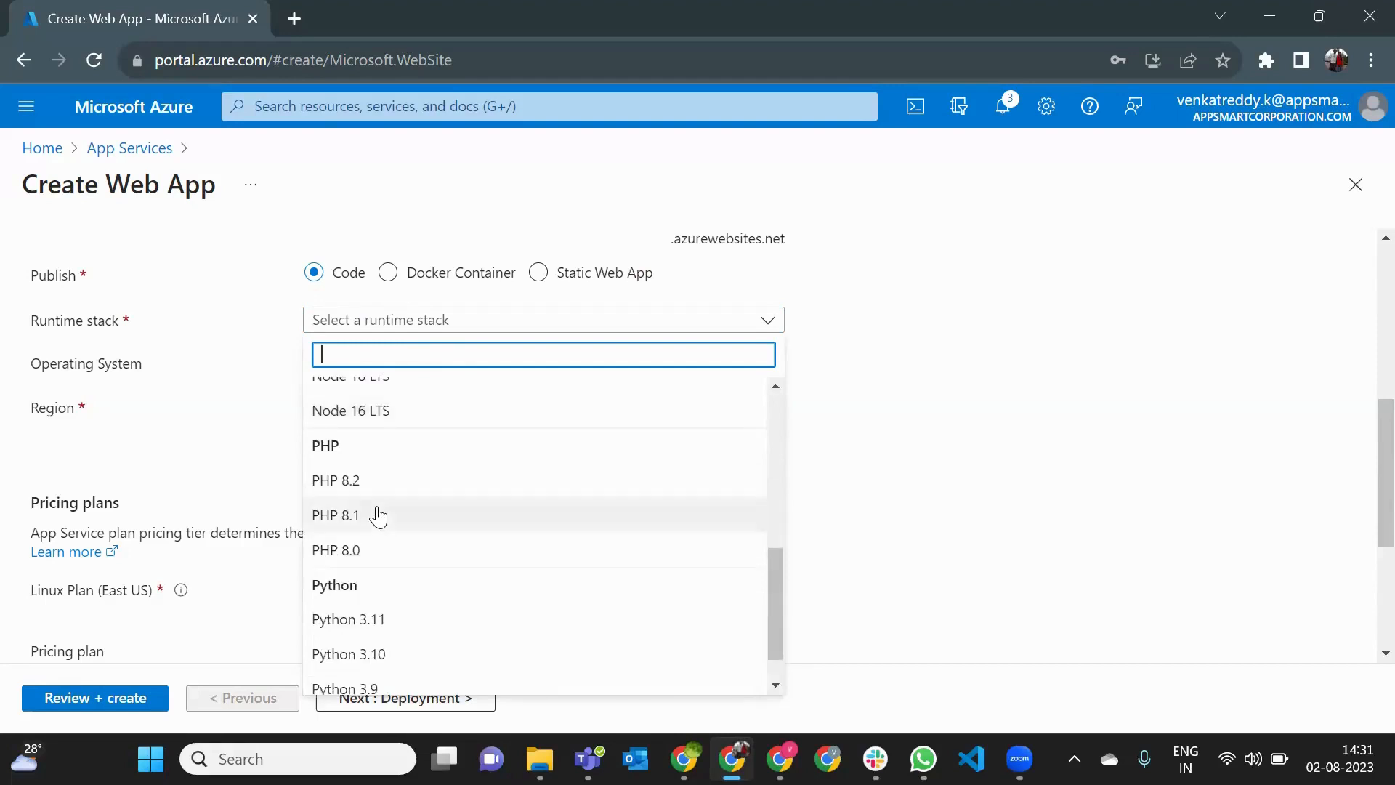
scroll(381, 537, down, 1)
scroll(398, 539, up, 8)
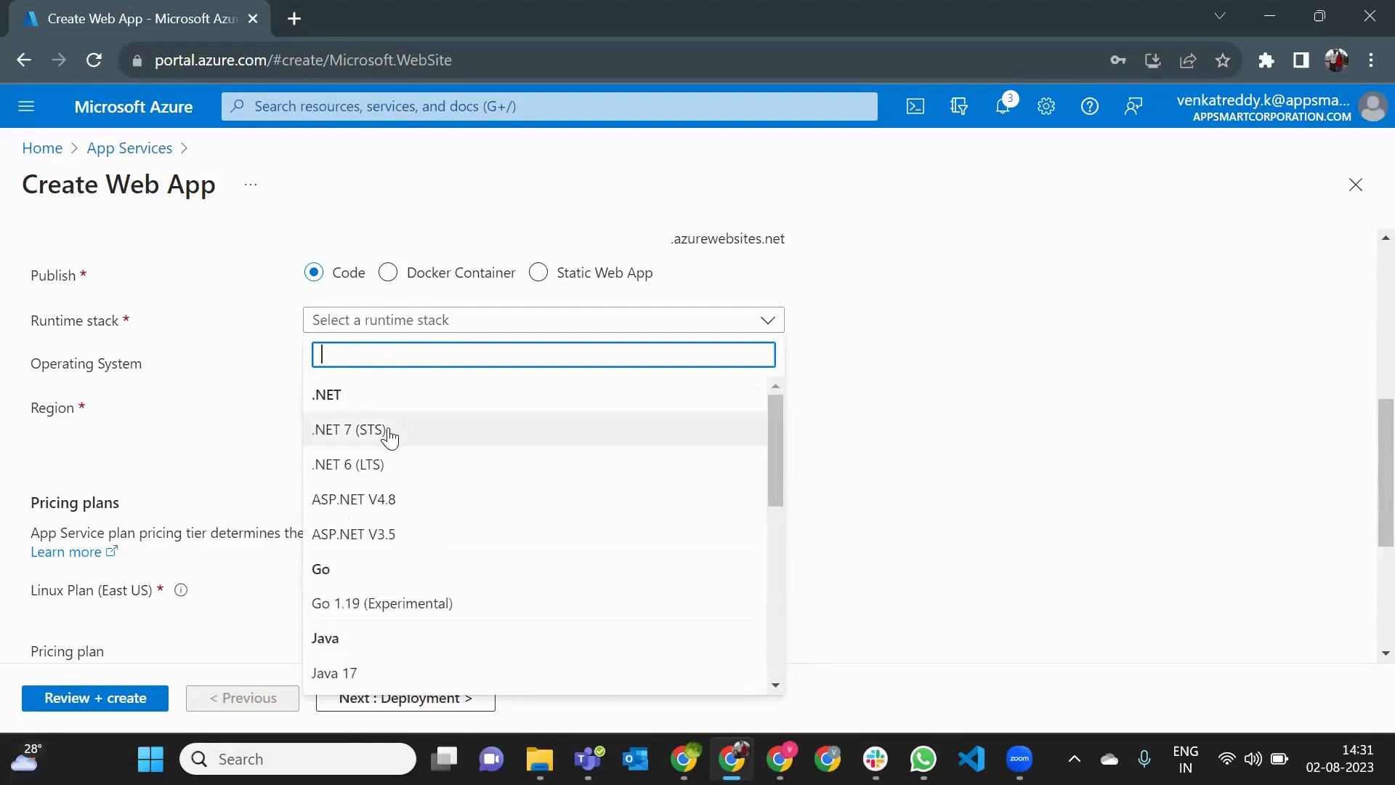
click(390, 434)
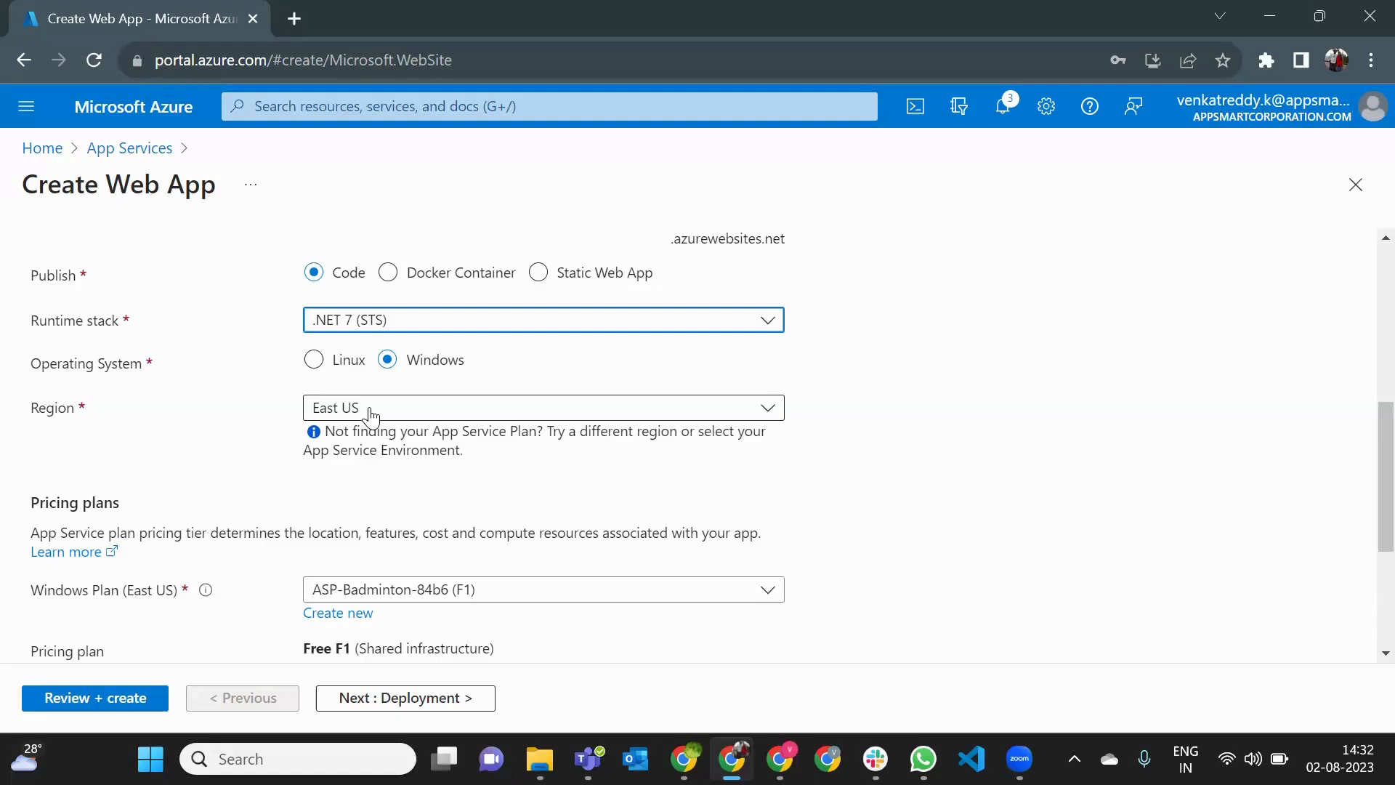
- Check the region choices for the web app, keeping East US, and search Google for "data center" in a new browser tab
click(371, 416)
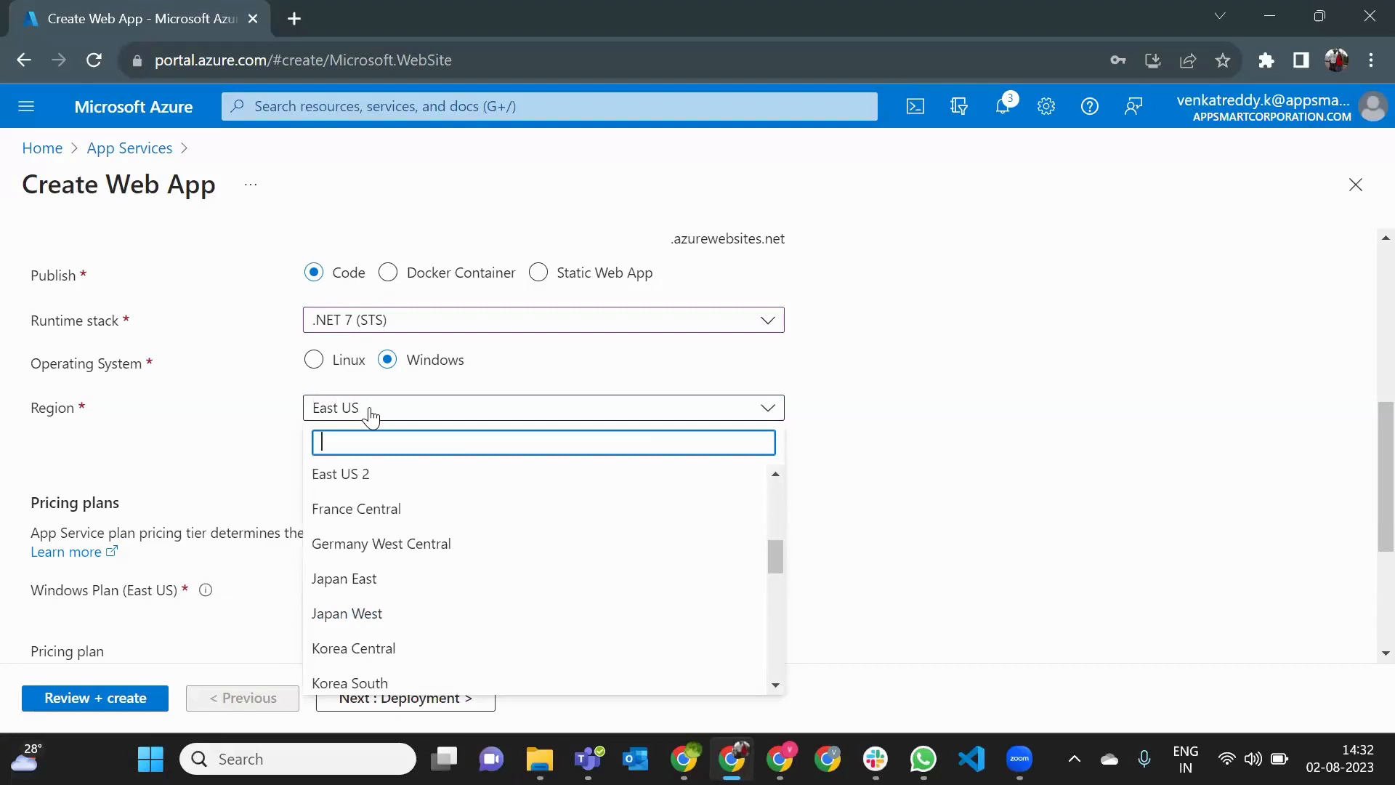
click(272, 427)
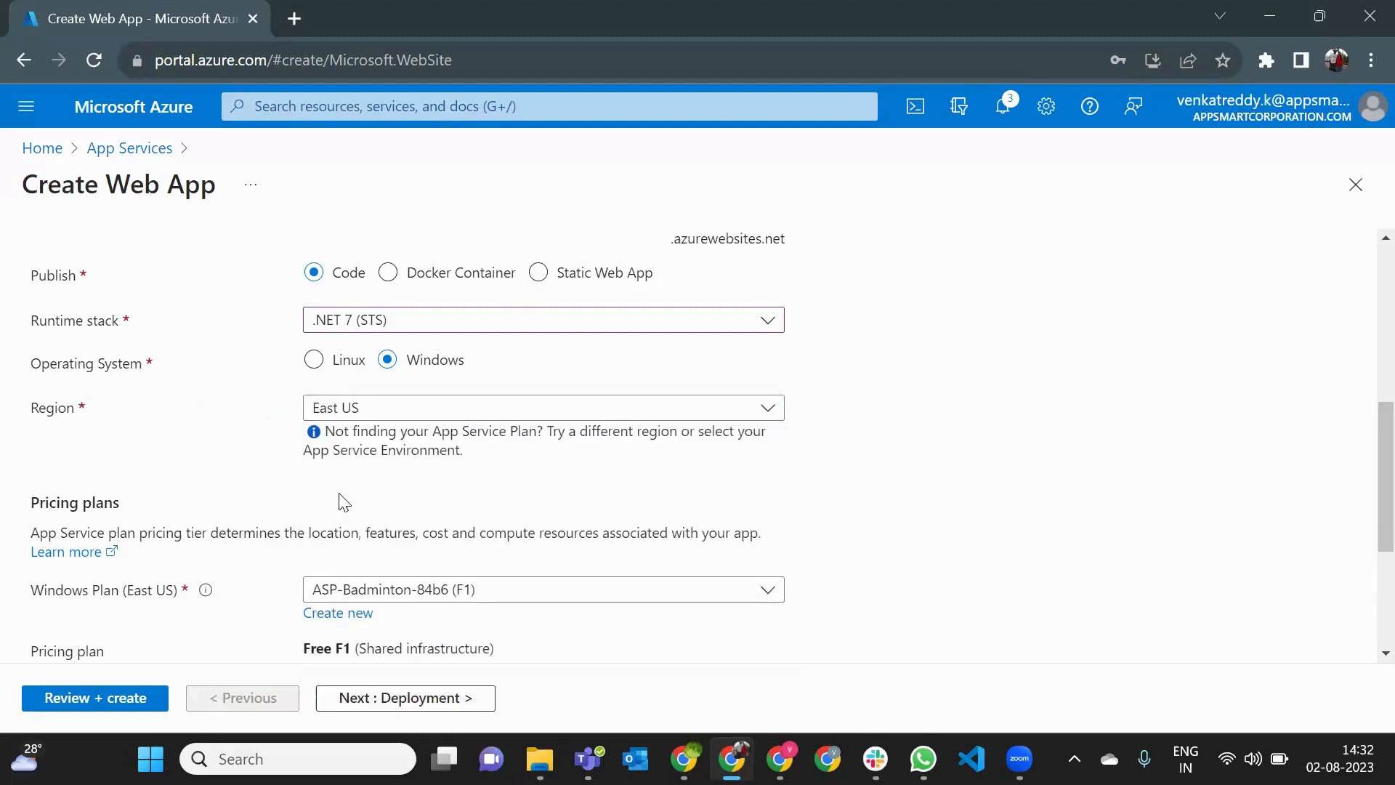
click(301, 16)
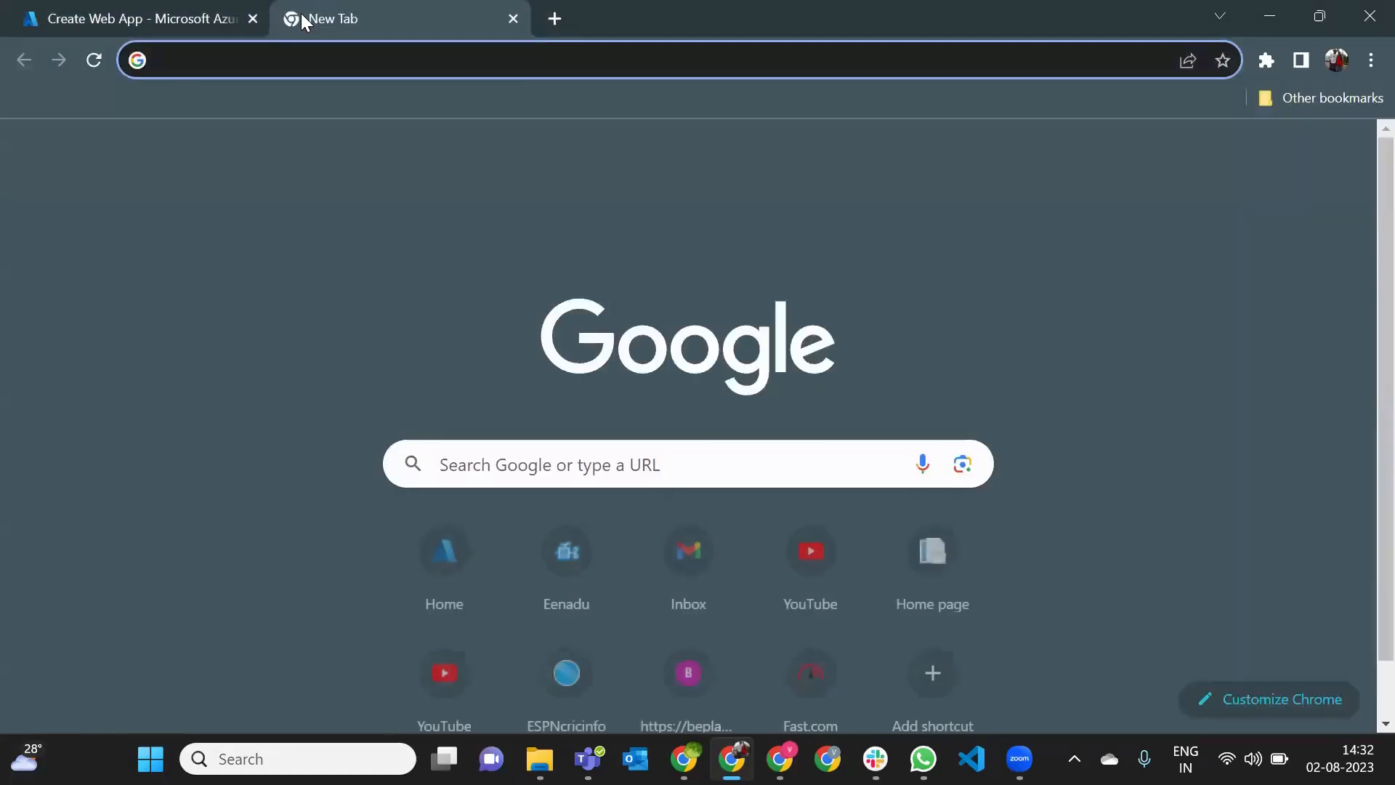
text(data center)
key(Return)
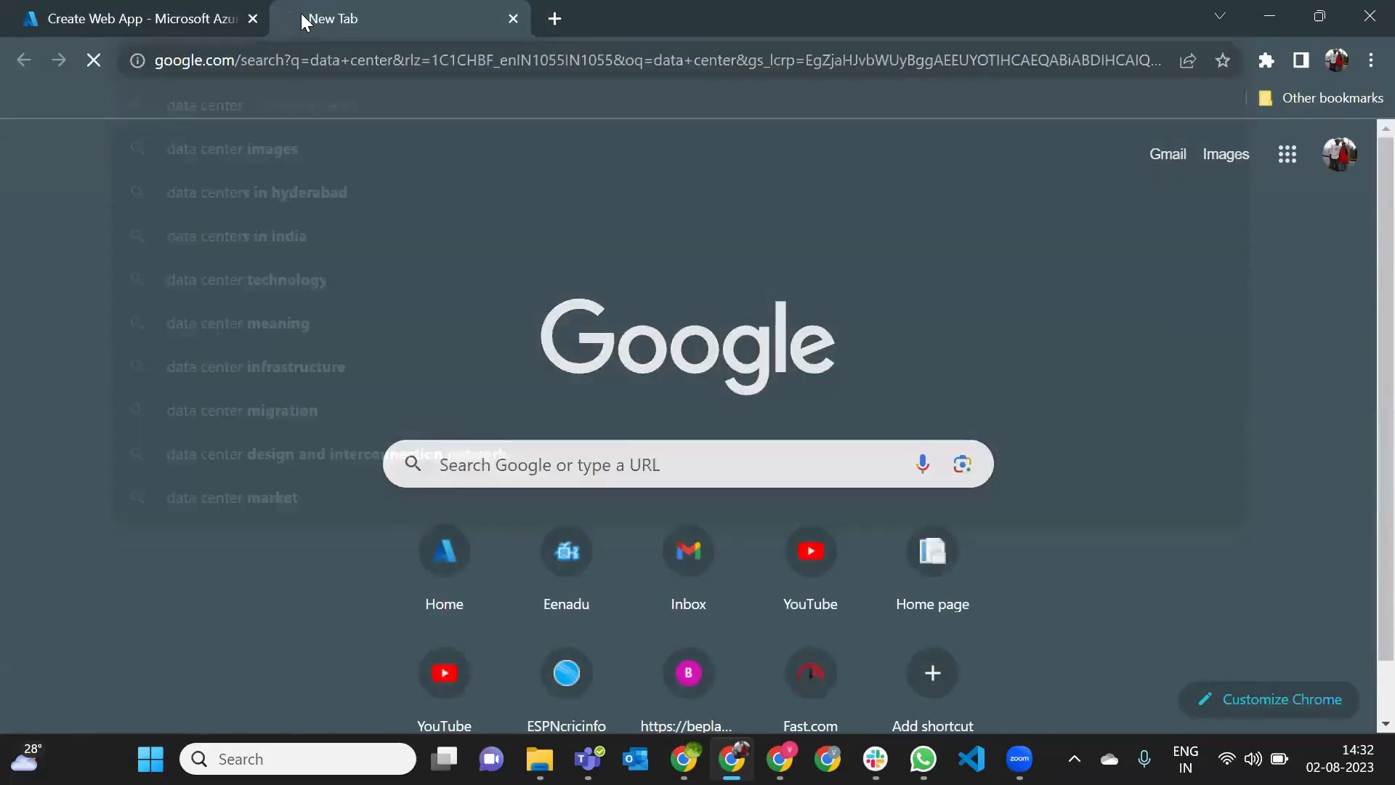